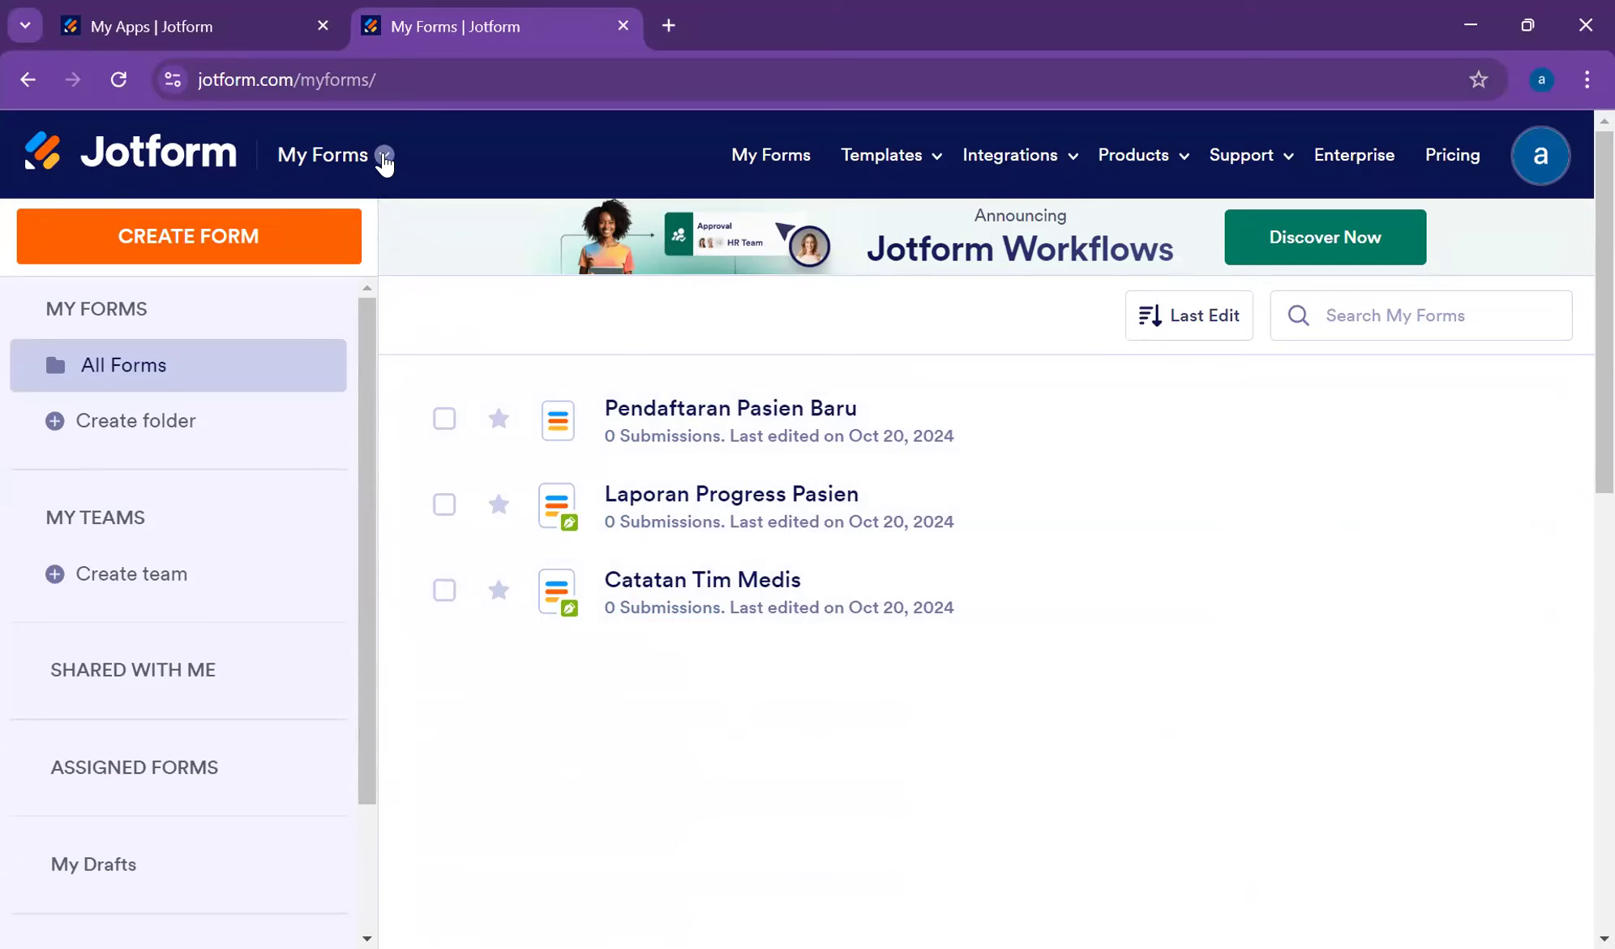
- Go to My Apps and create a new app from scratch, dismissing the first-app prompt
left_click(385, 157)
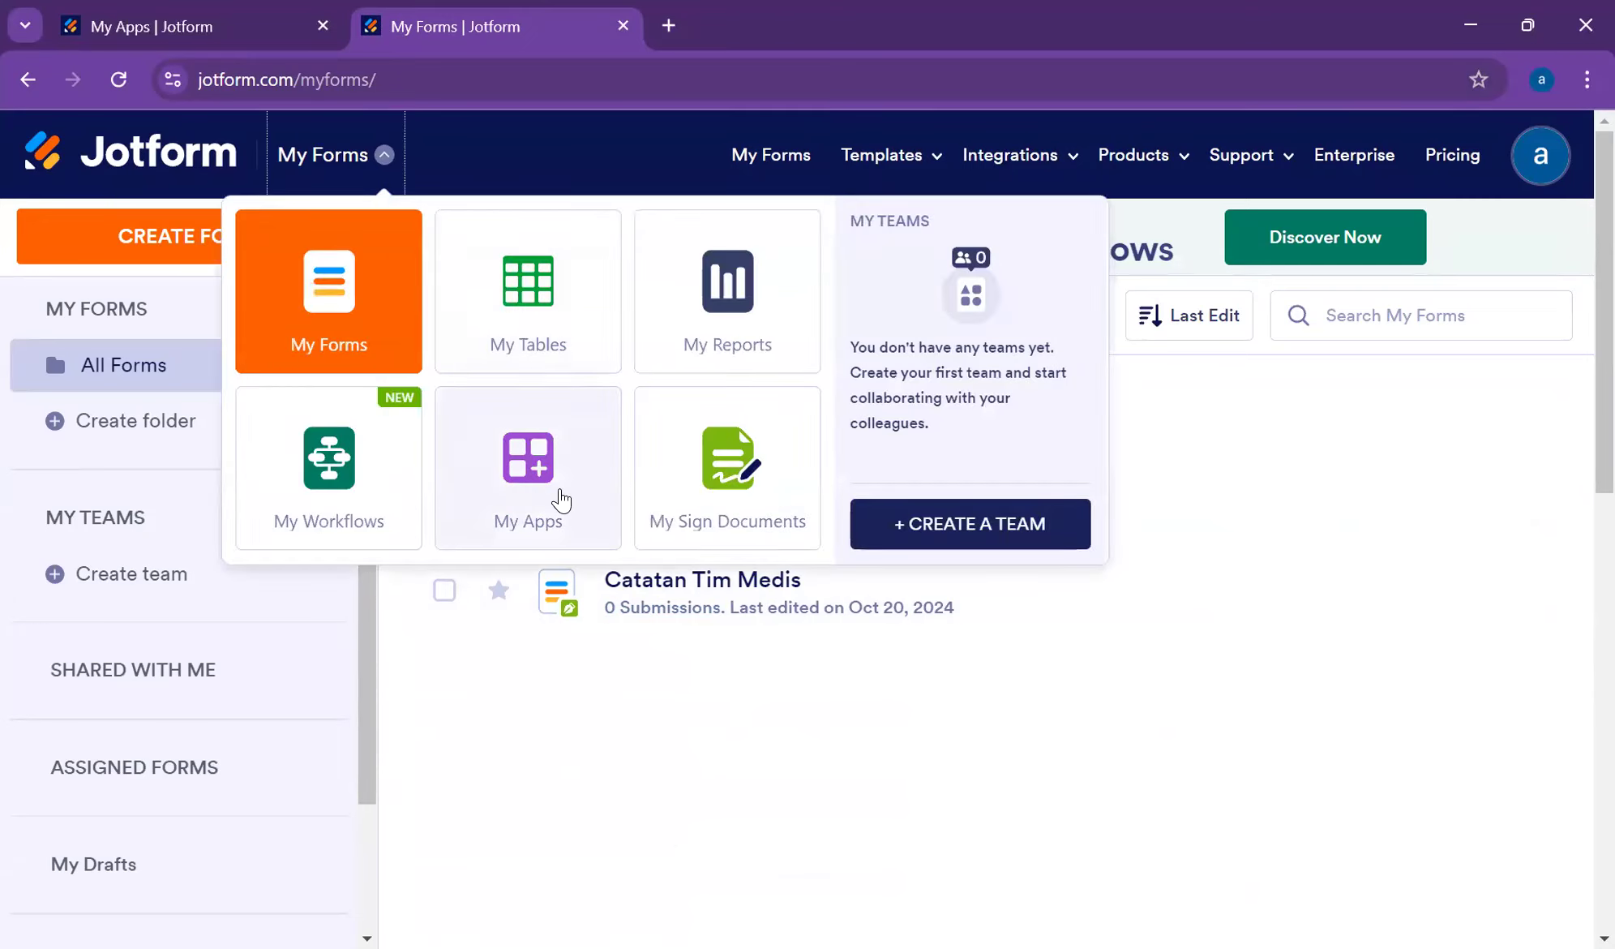
left_click(563, 500)
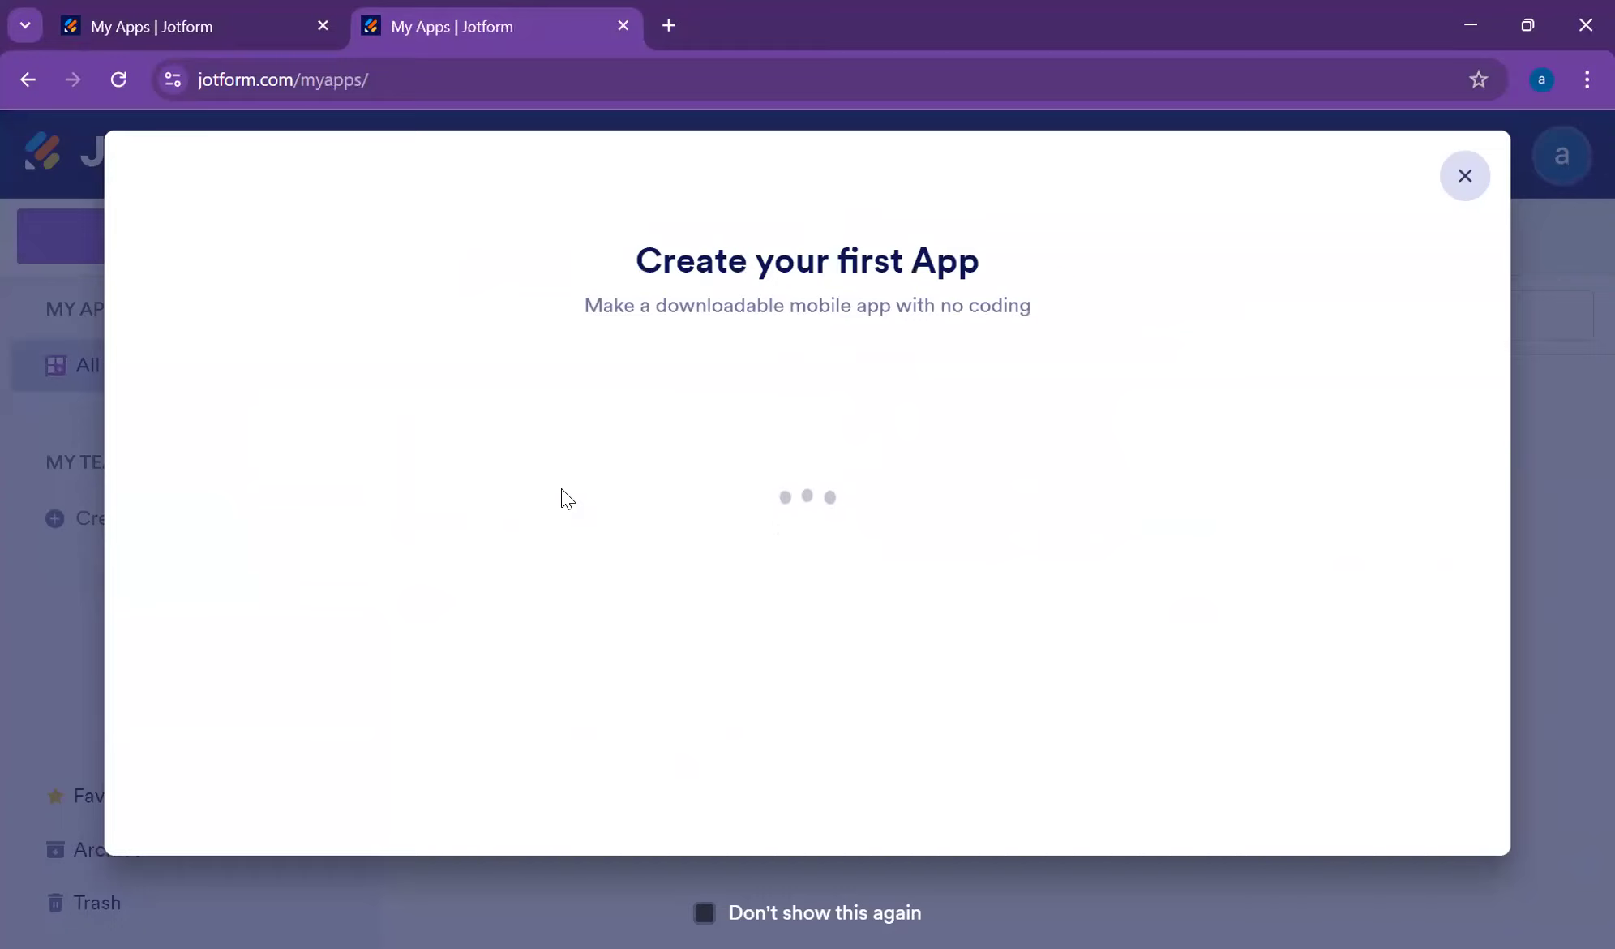
left_click(1444, 174)
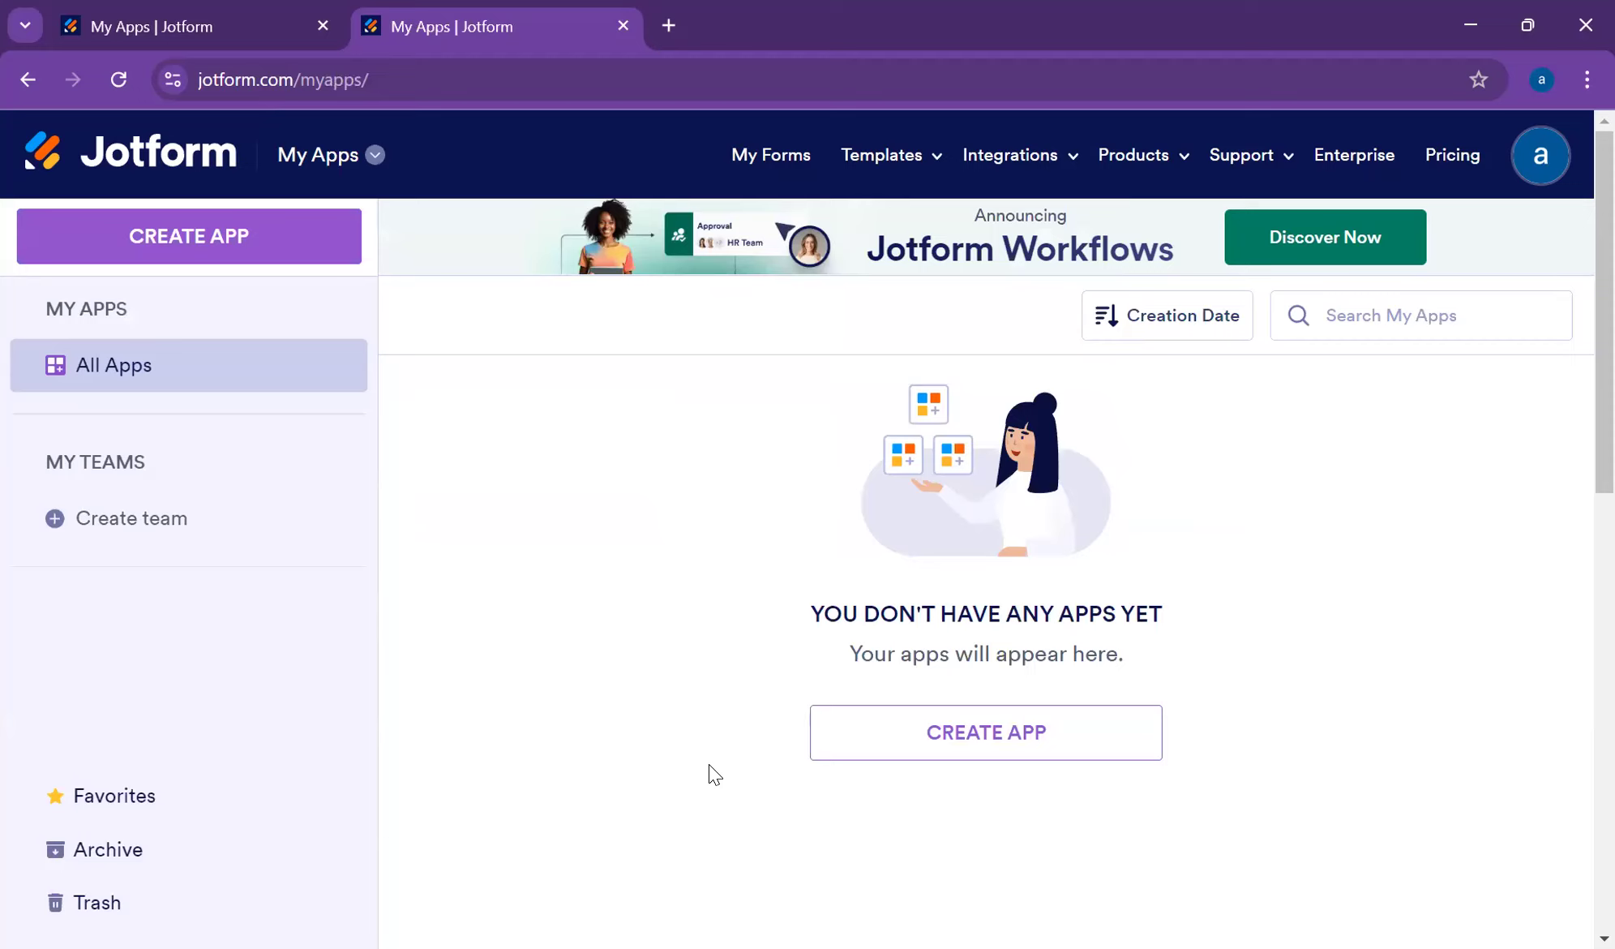
left_click(237, 258)
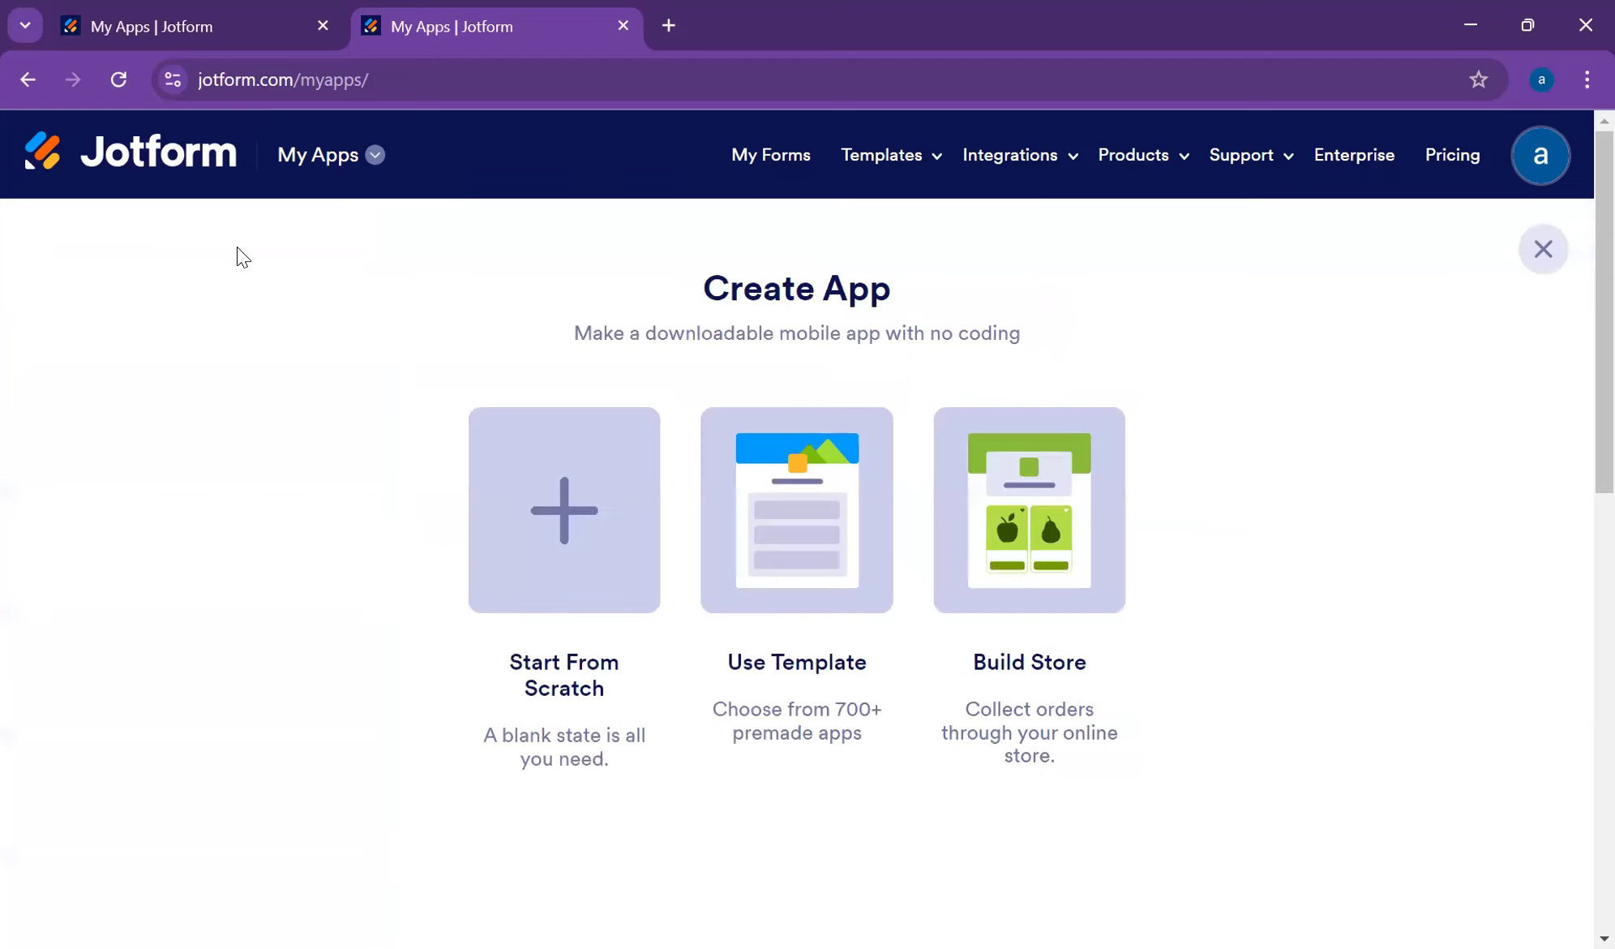
left_click(579, 536)
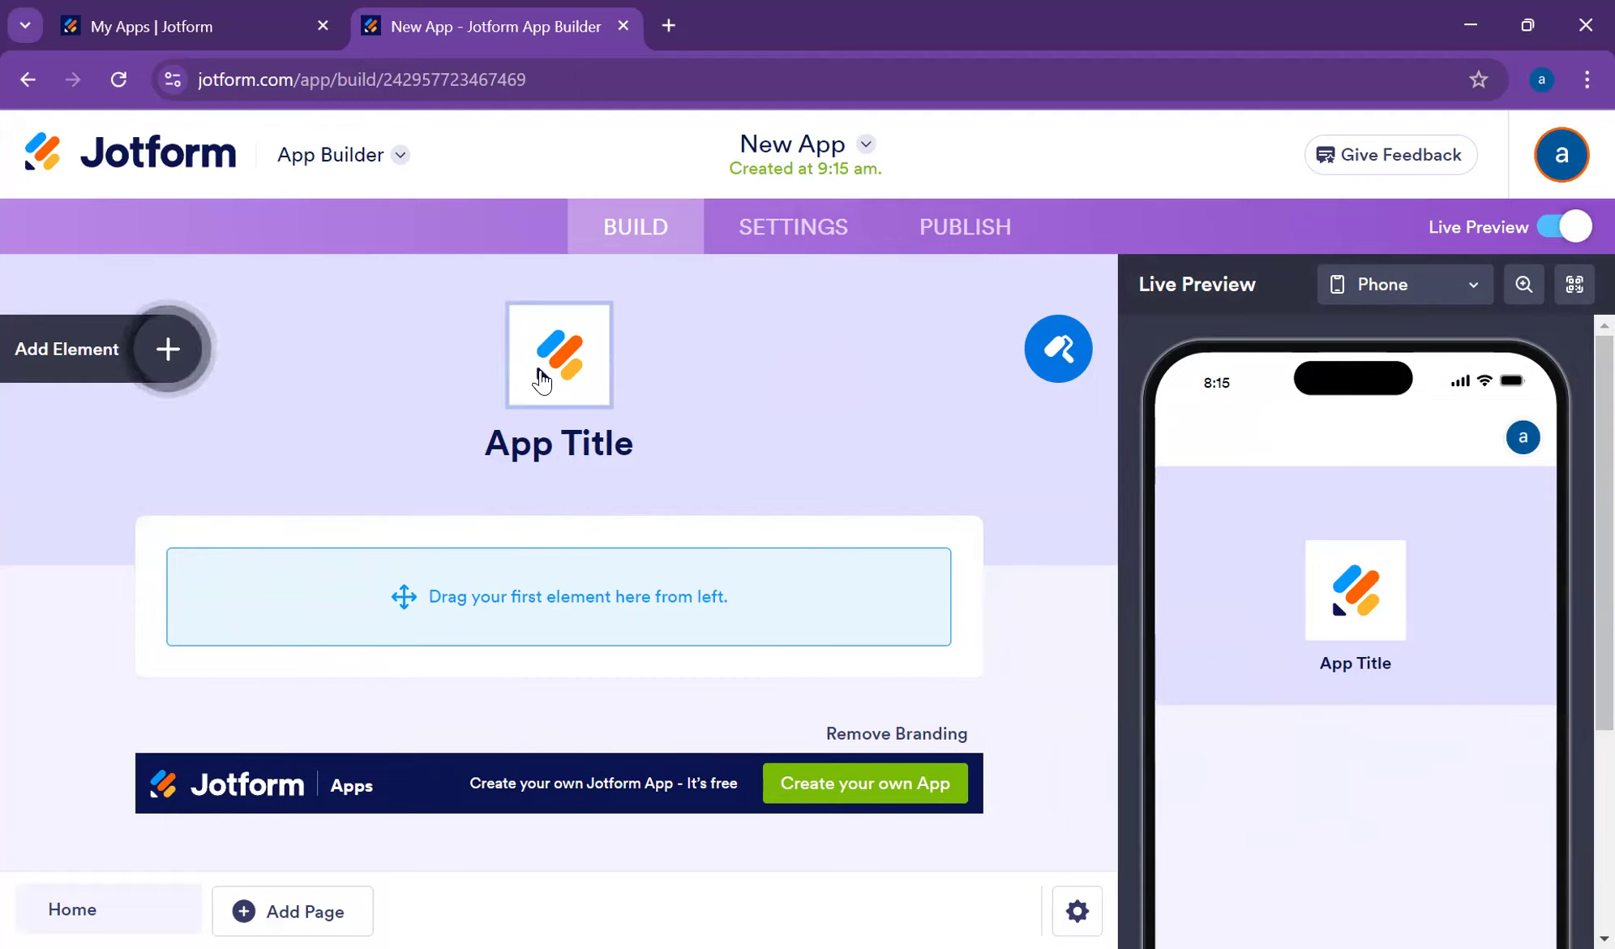
left_click(168, 348)
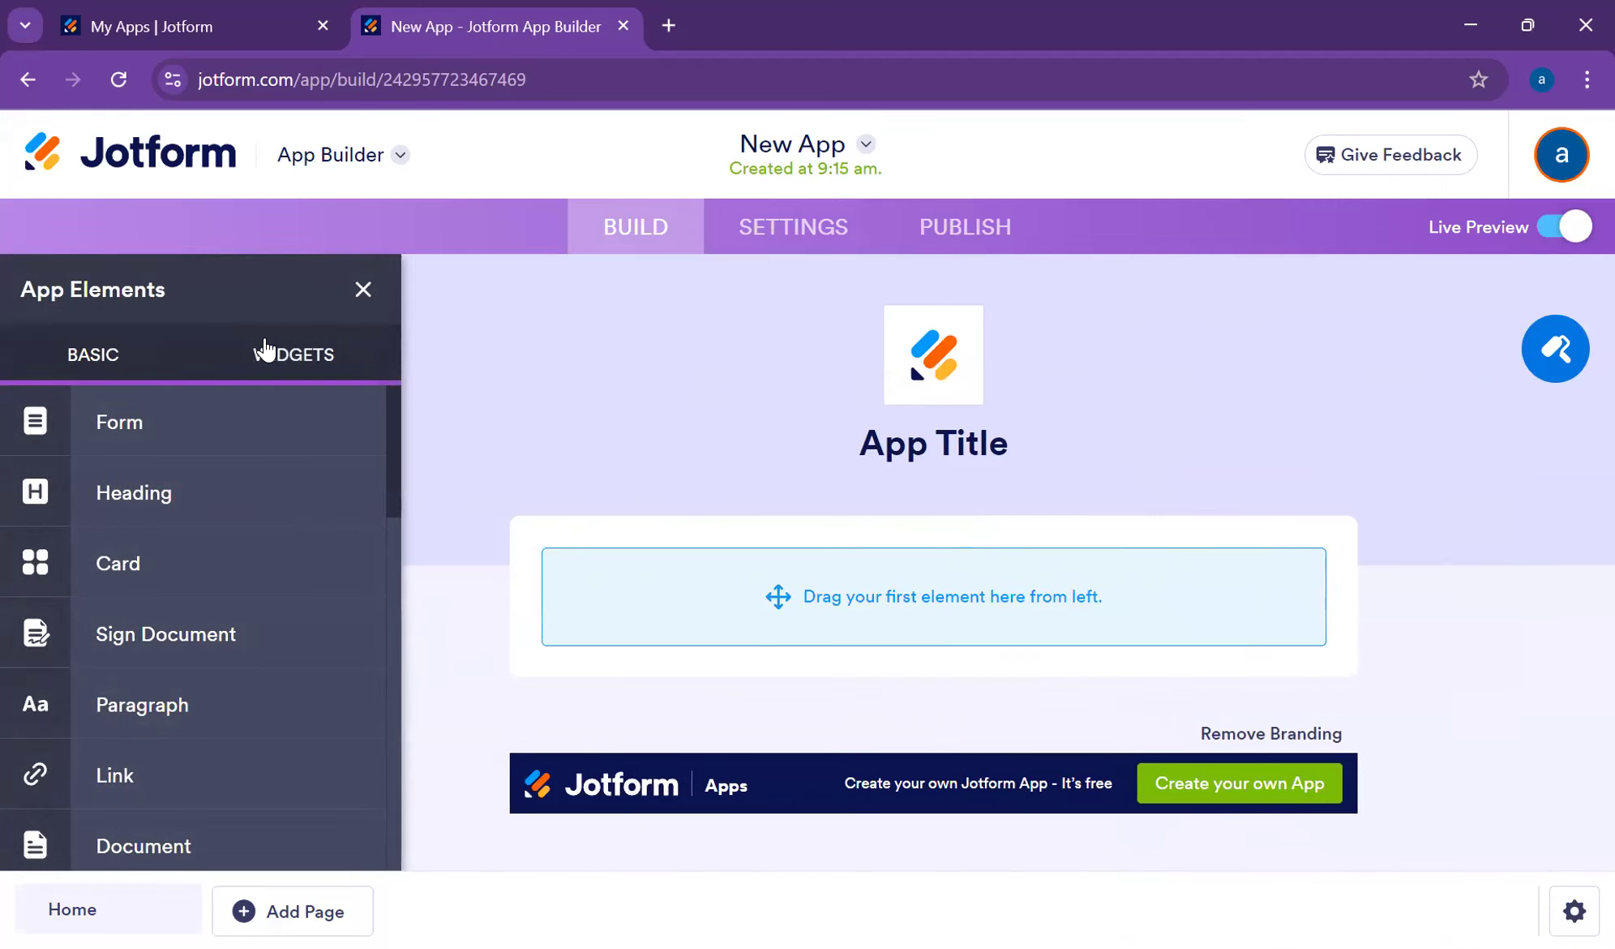
left_click(258, 377)
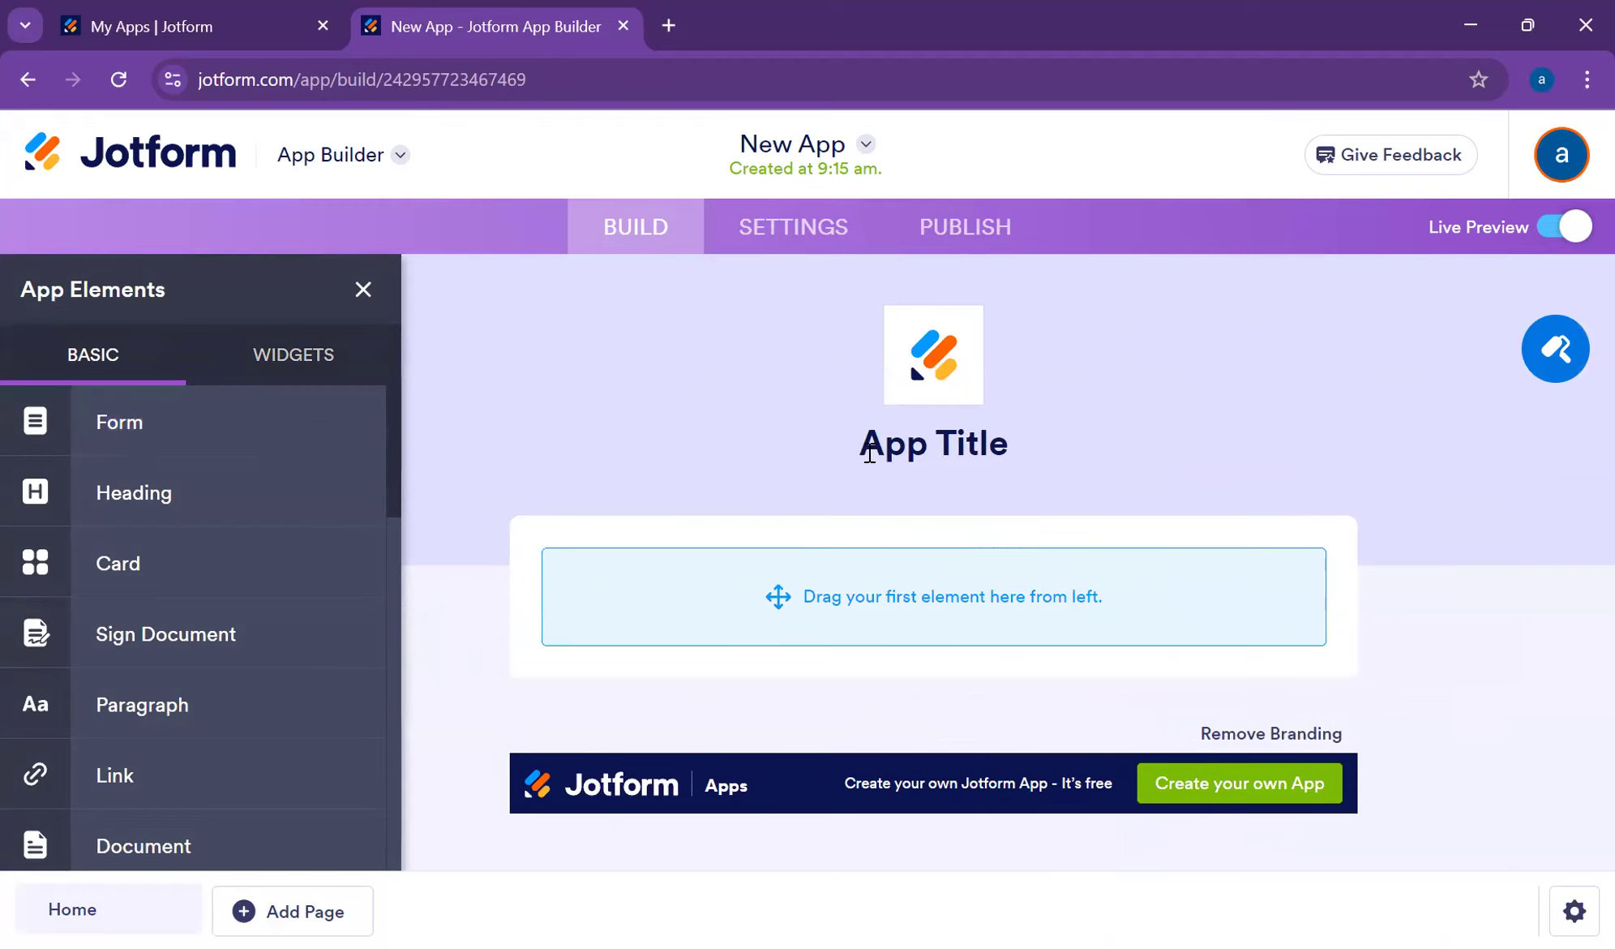
- Replace the placeholder app title in the header with "Klinik Seger Waras"
left_click(950, 442)
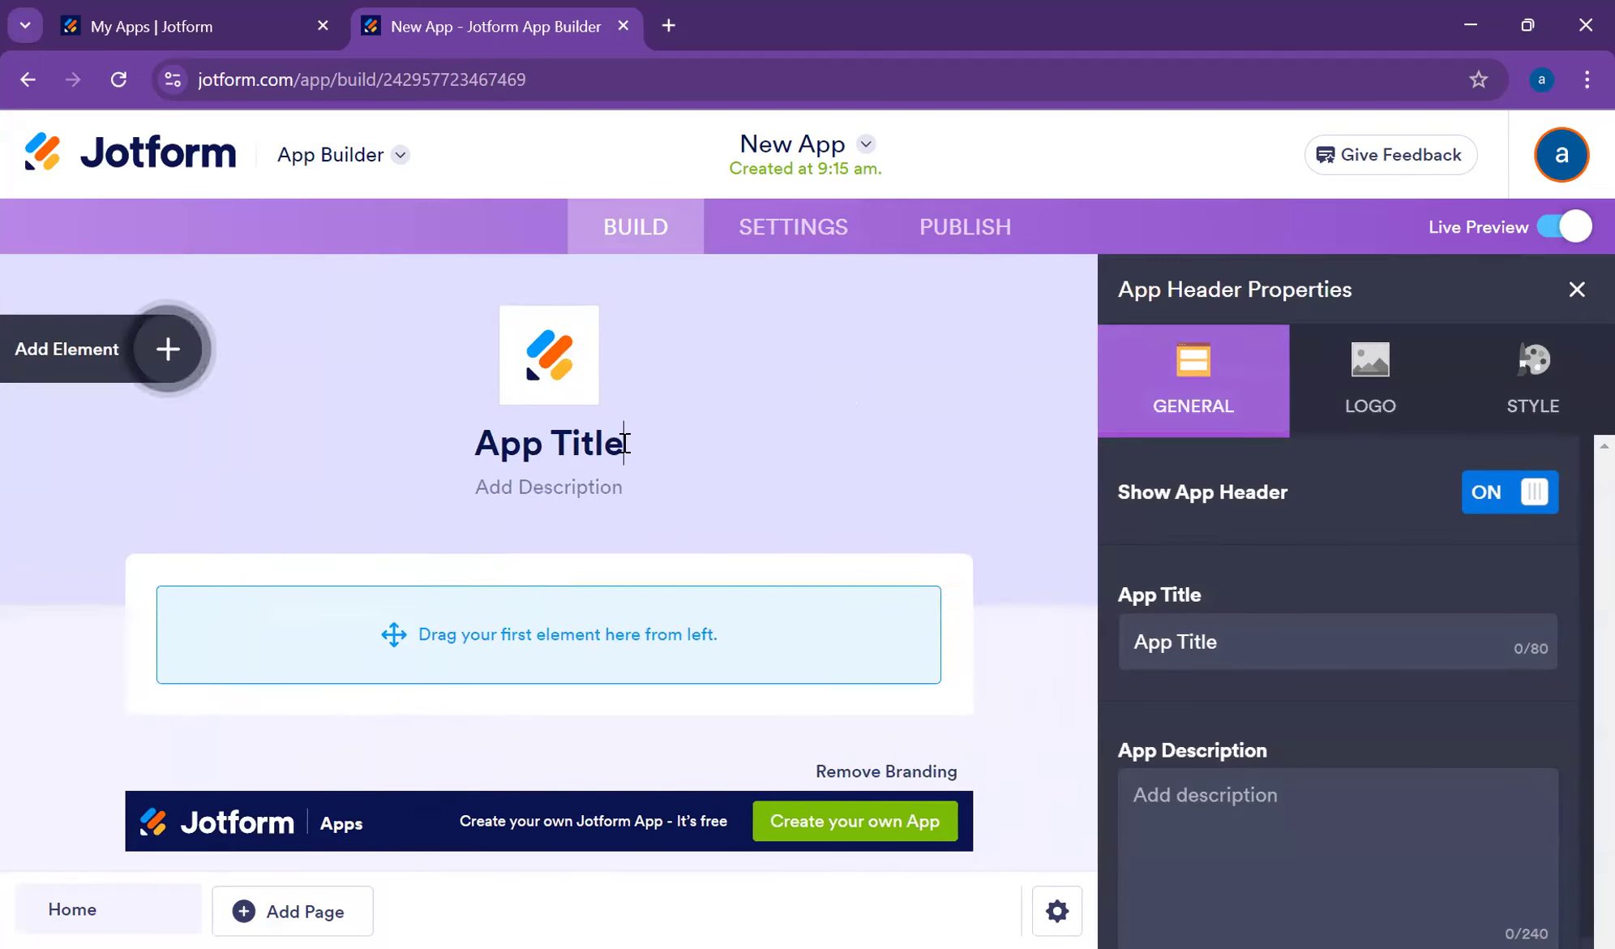
left_click_drag(631, 443, 481, 440)
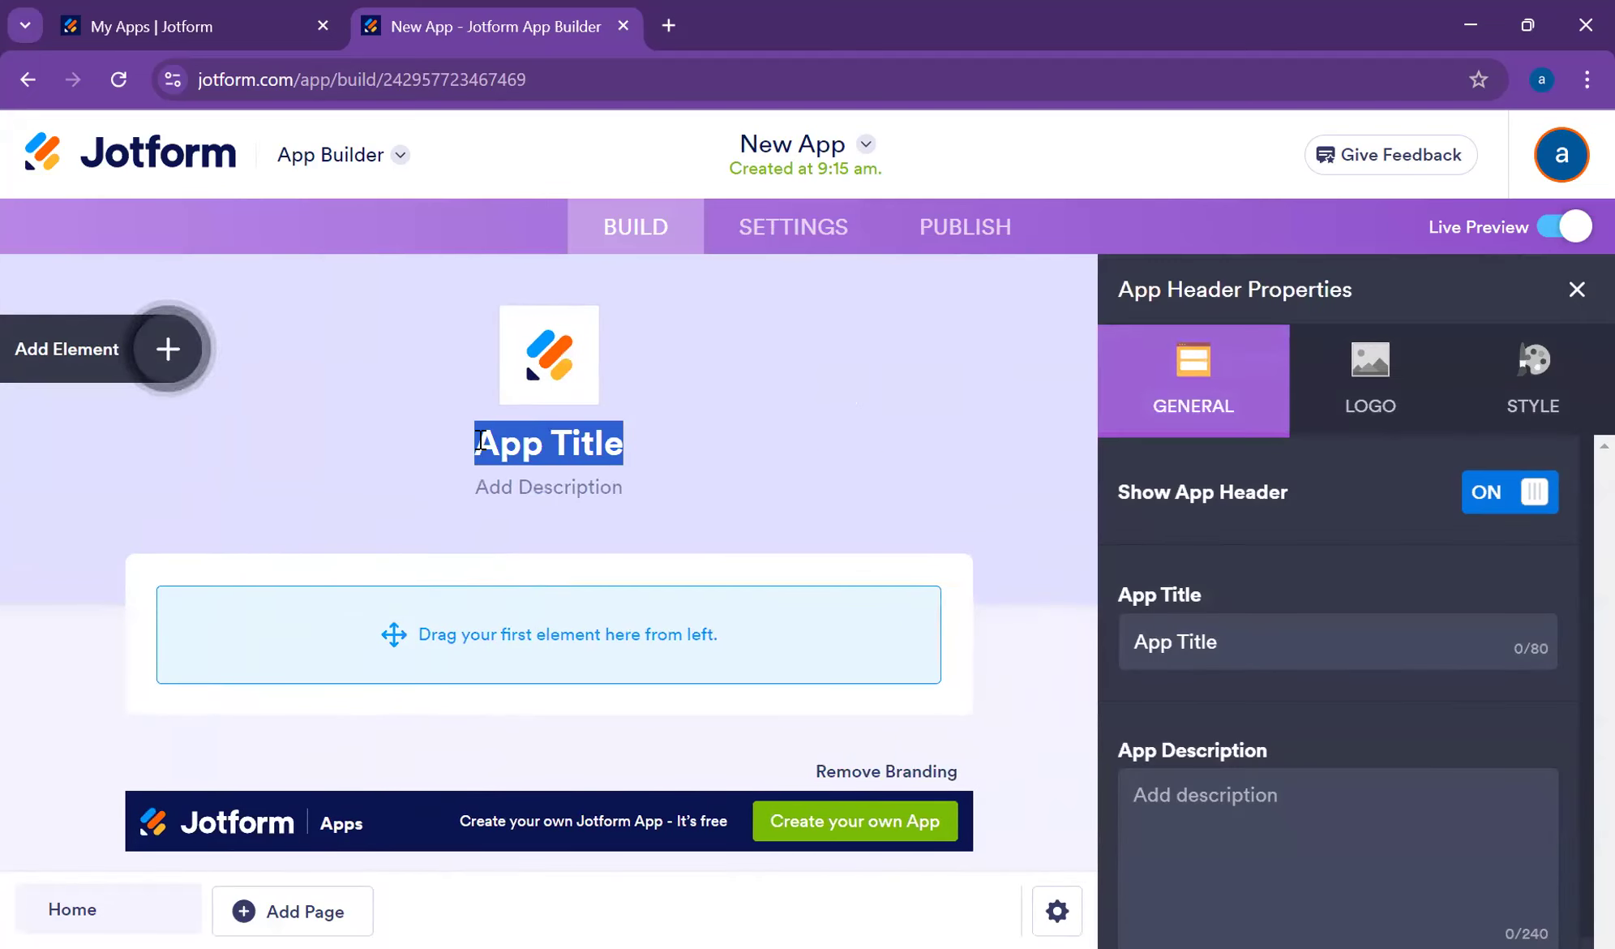
type("C")
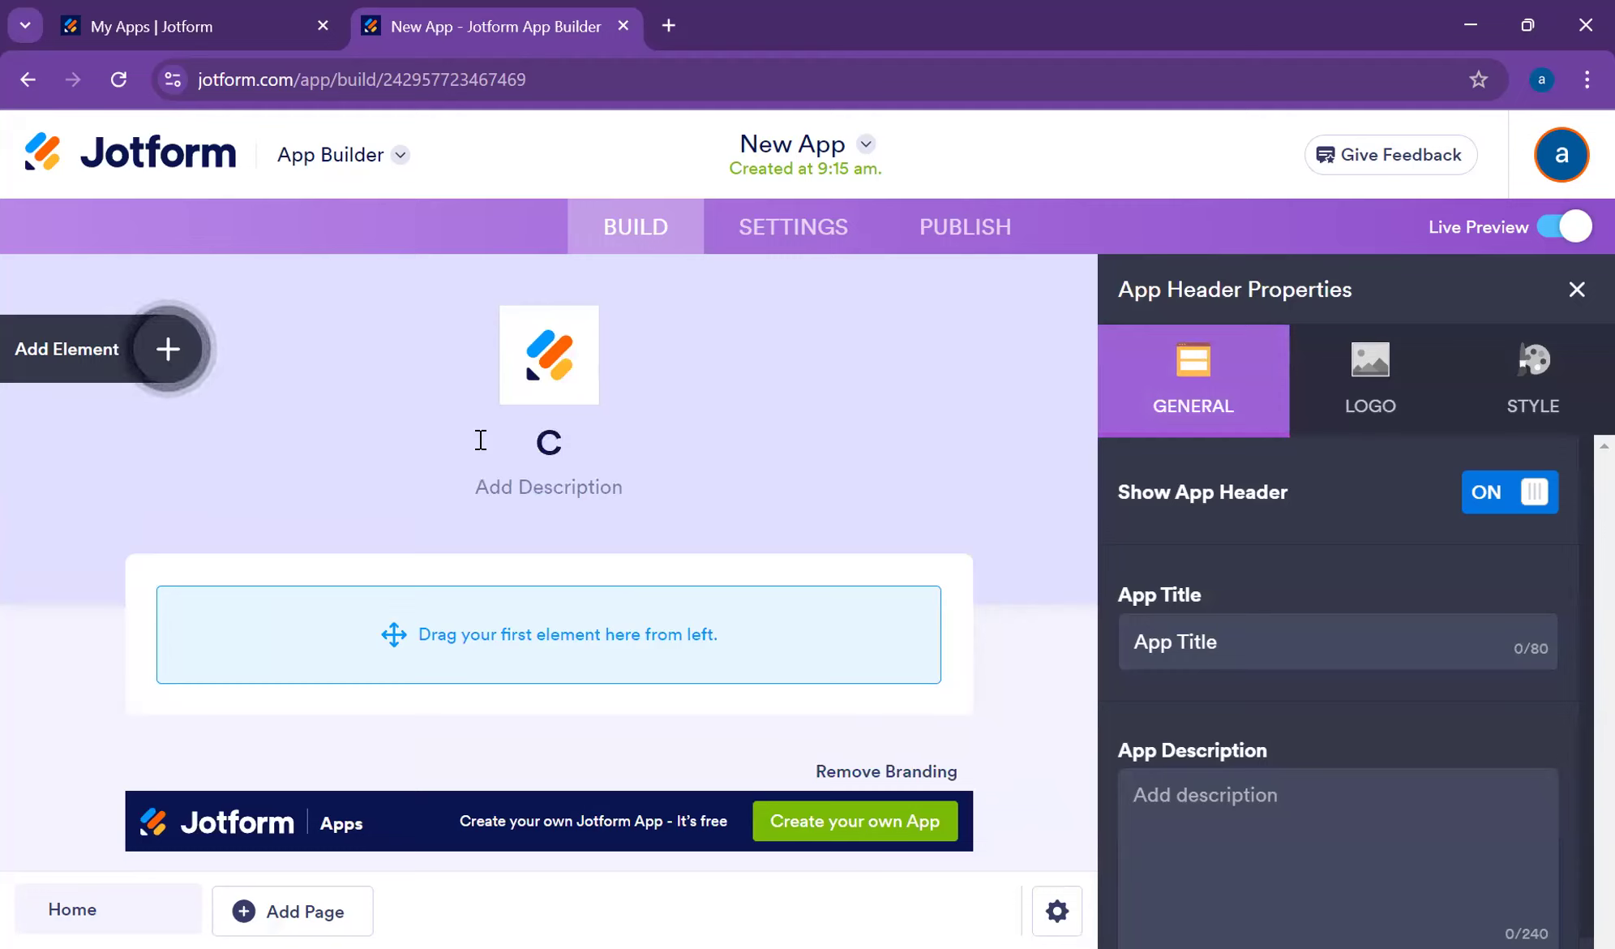
key("BackSpace")
type("Klinik S")
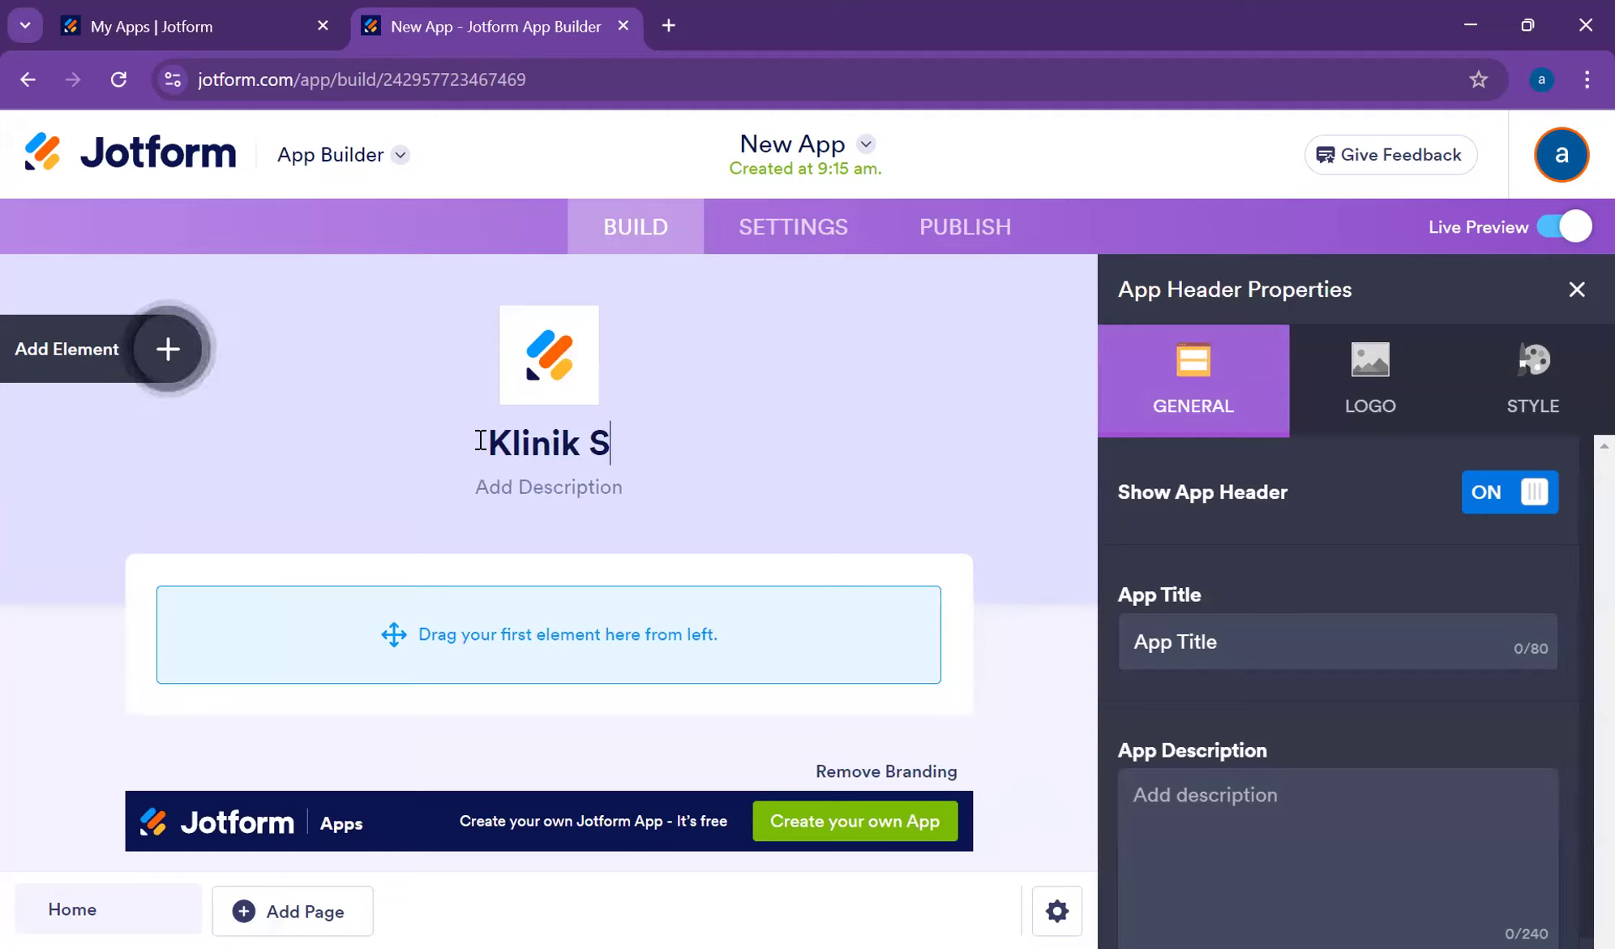
type("ege")
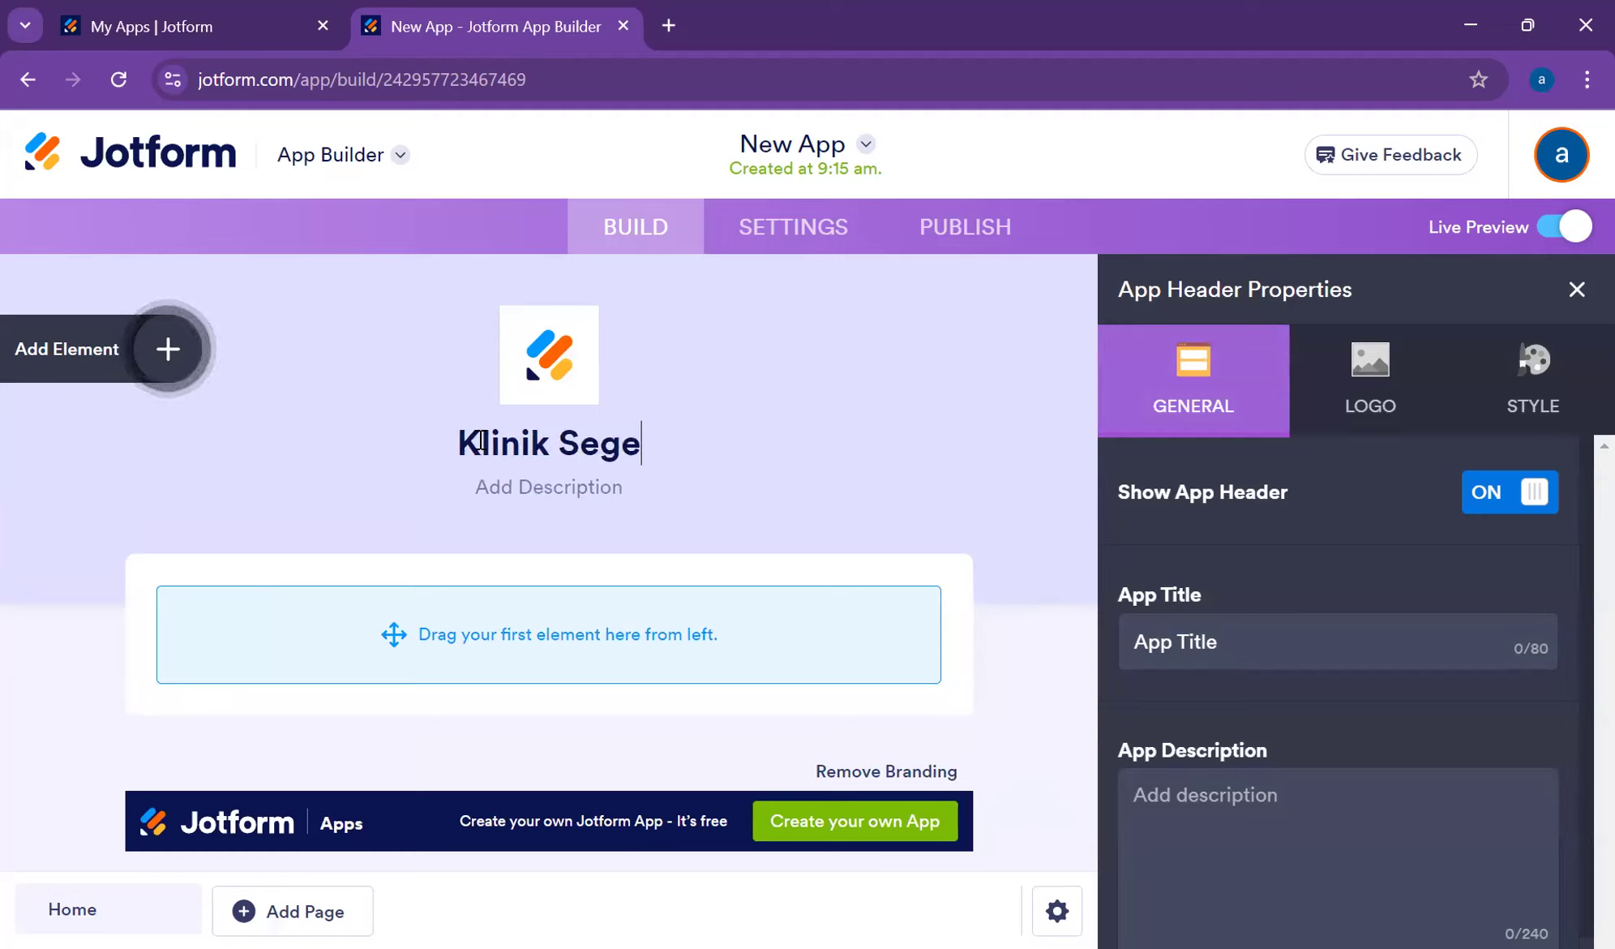
type("r Waras")
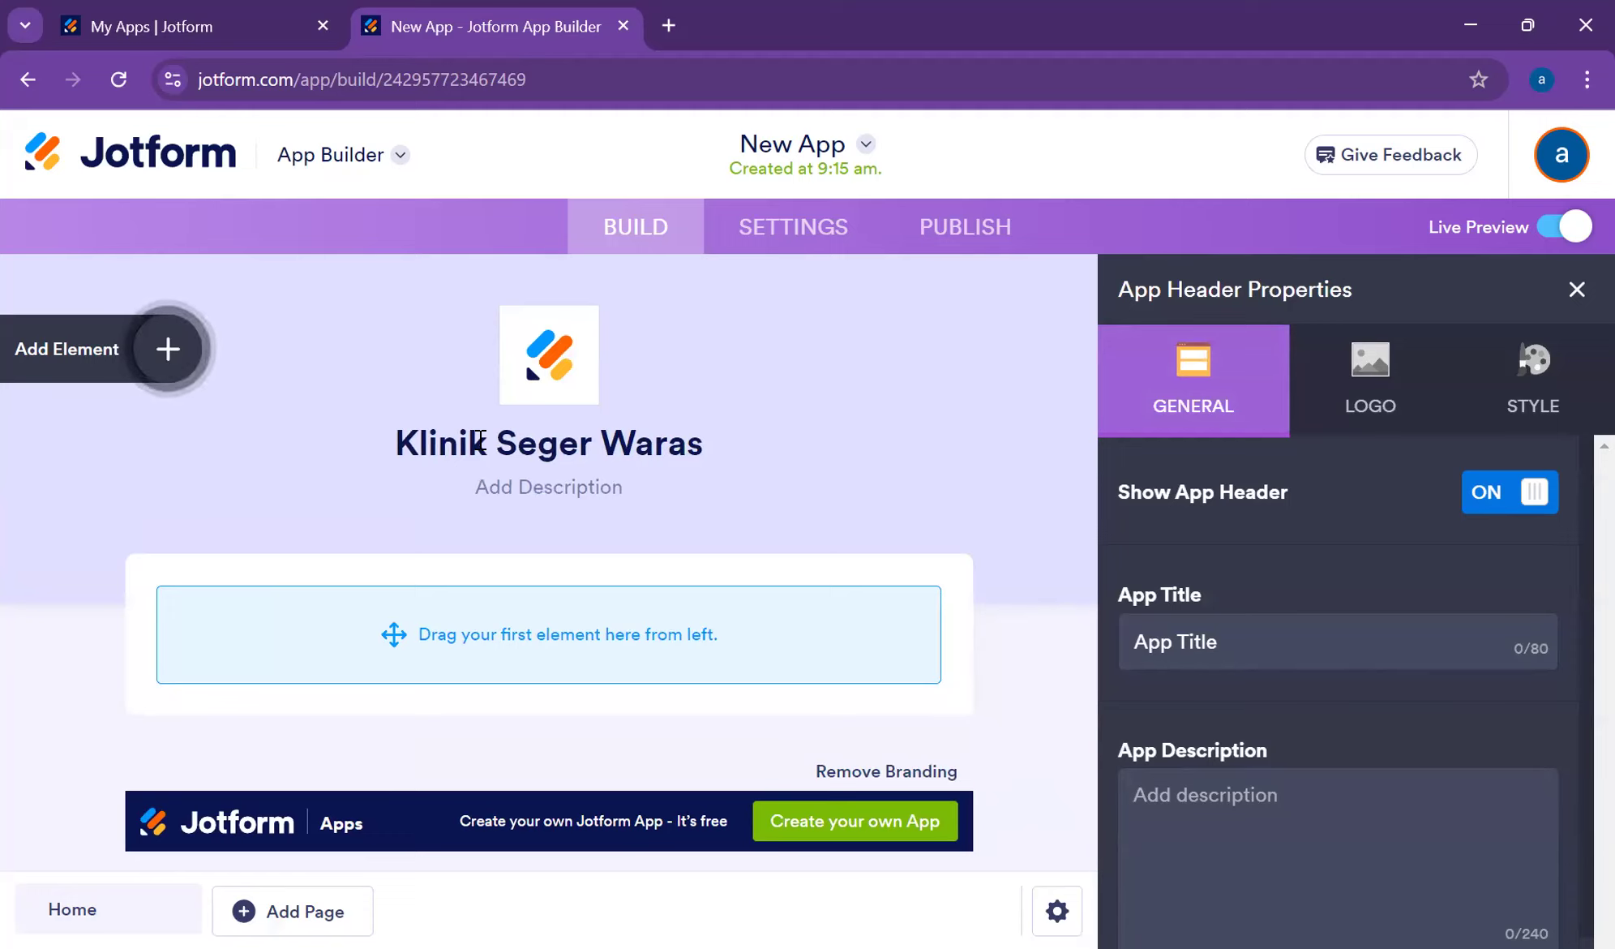
- Replace the default header logo with the image file "1" from the Pictures folder
left_click(573, 366)
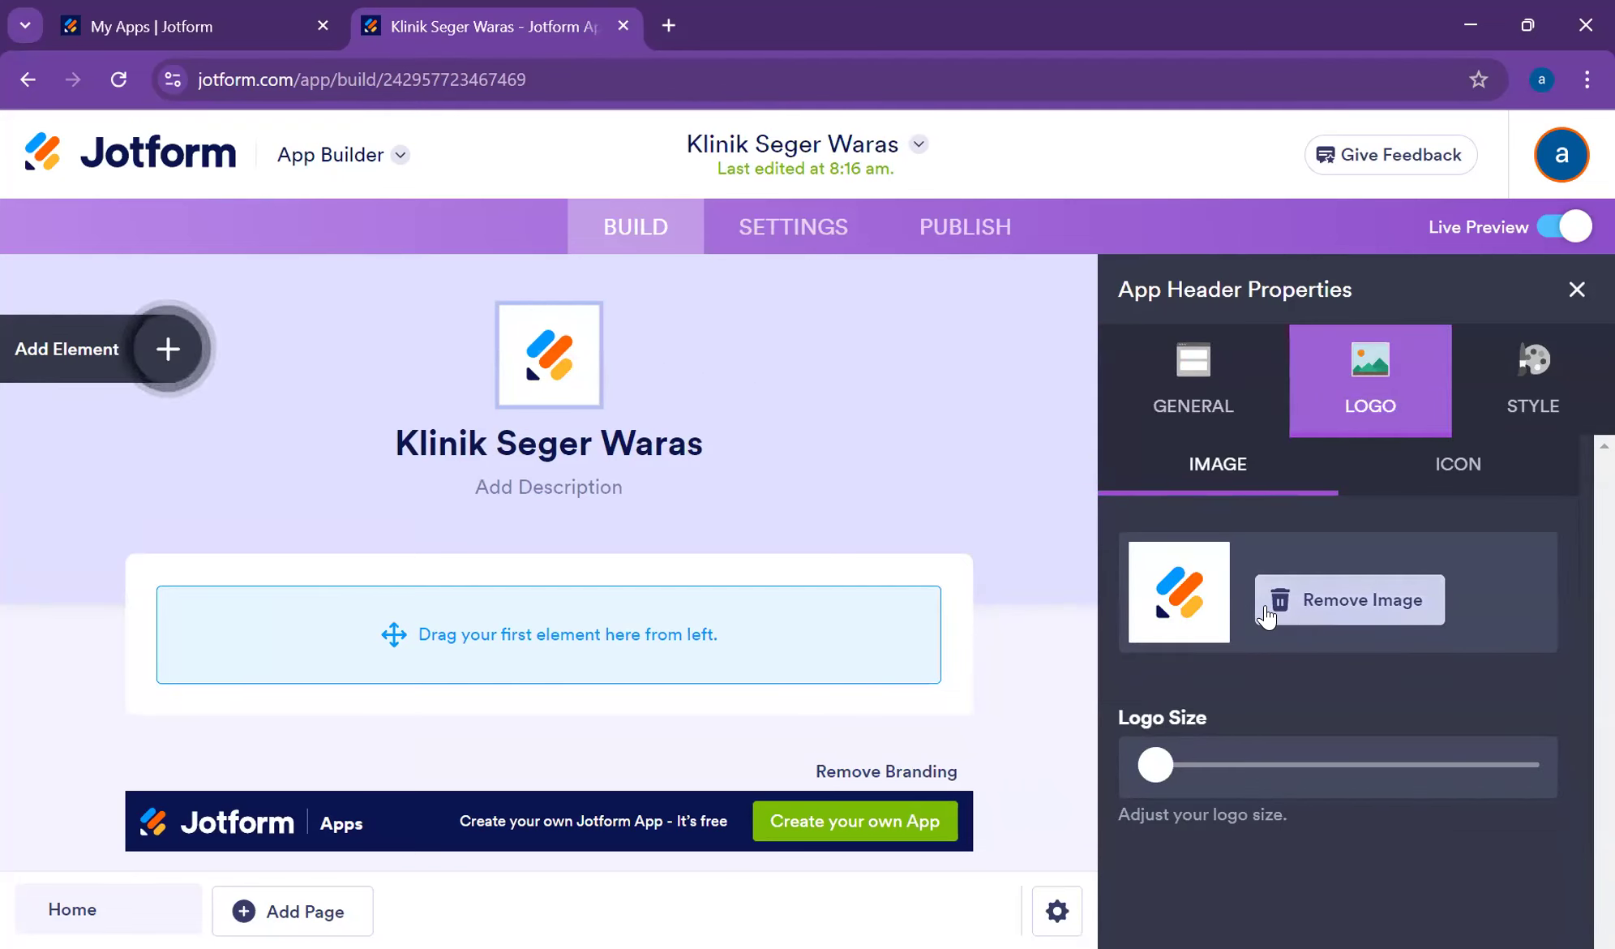
left_click(1308, 614)
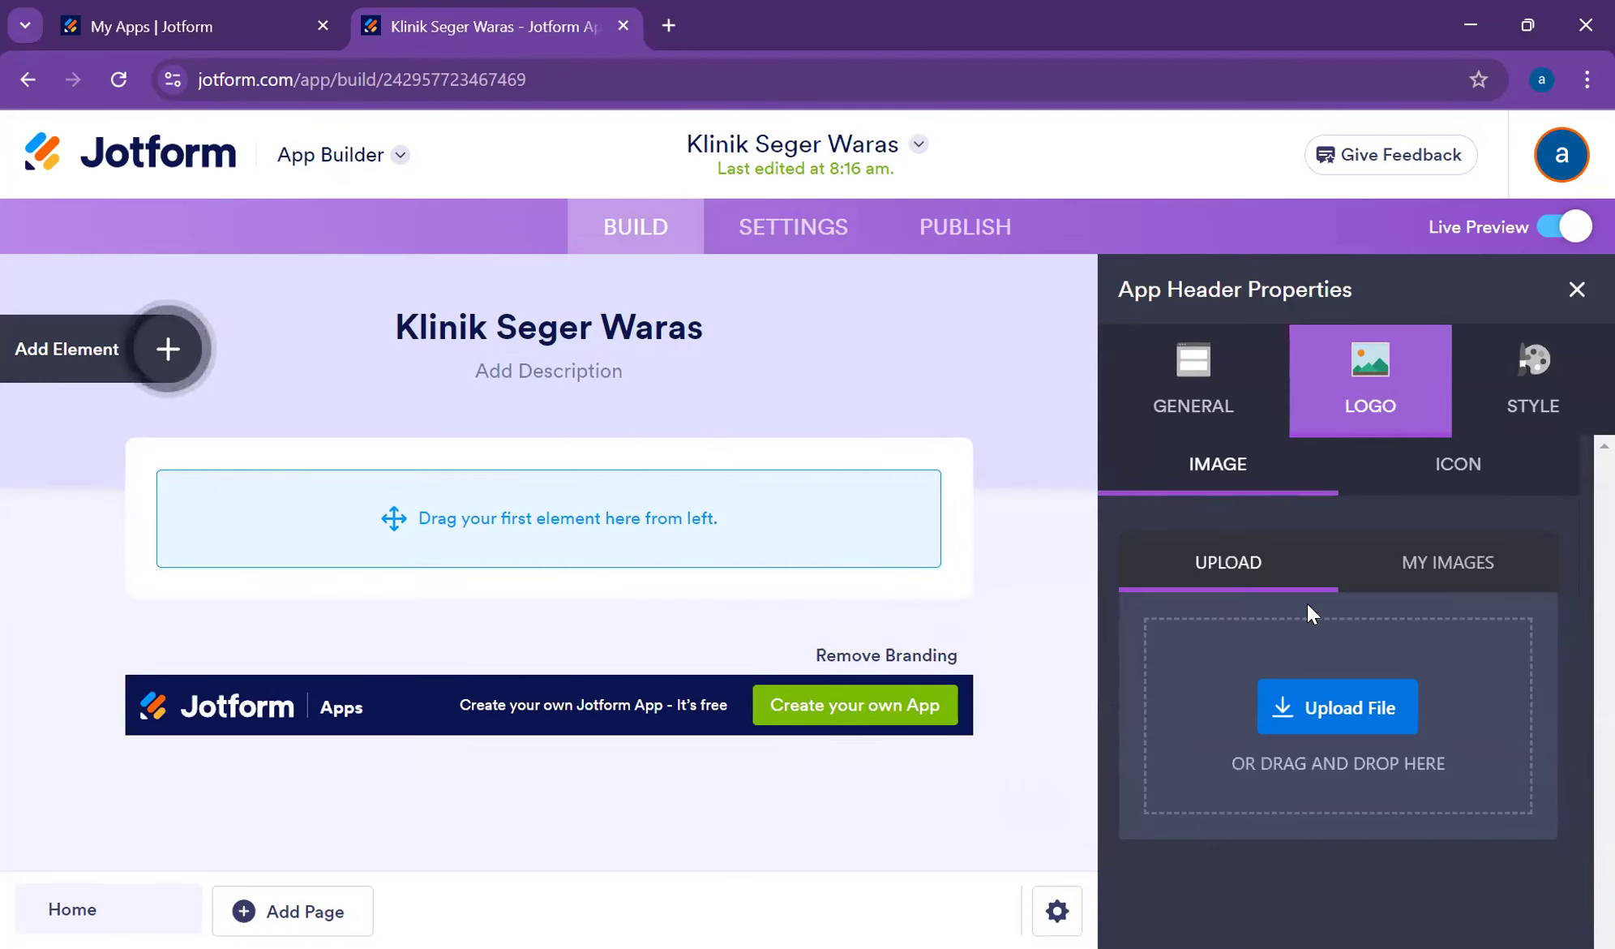
left_click(1319, 709)
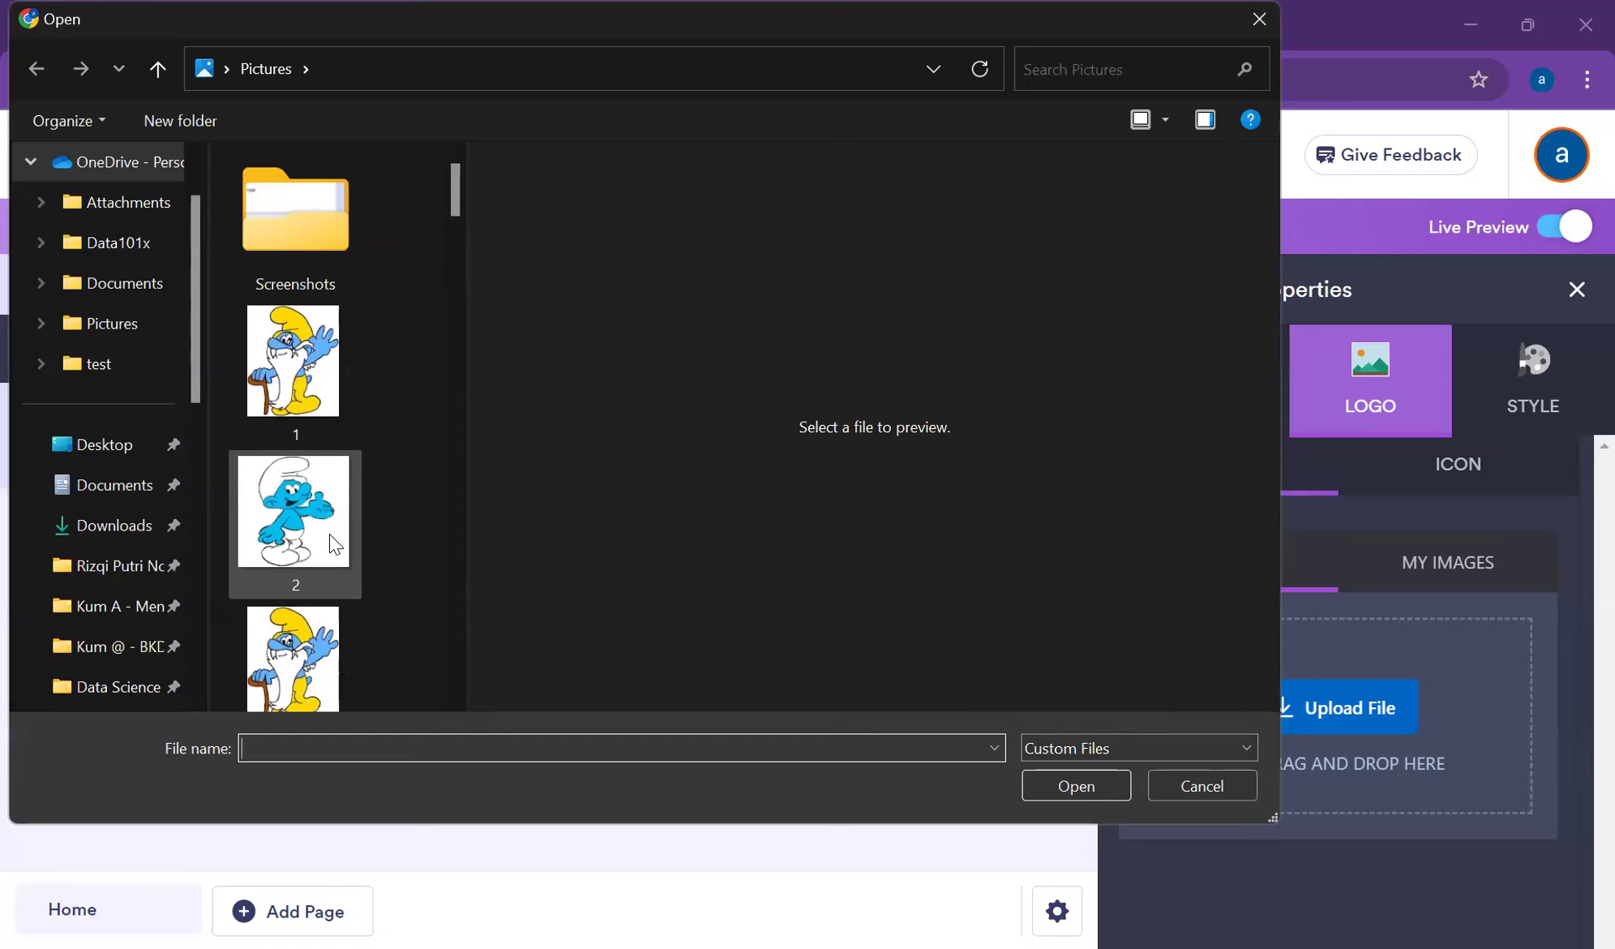
left_click(122, 527)
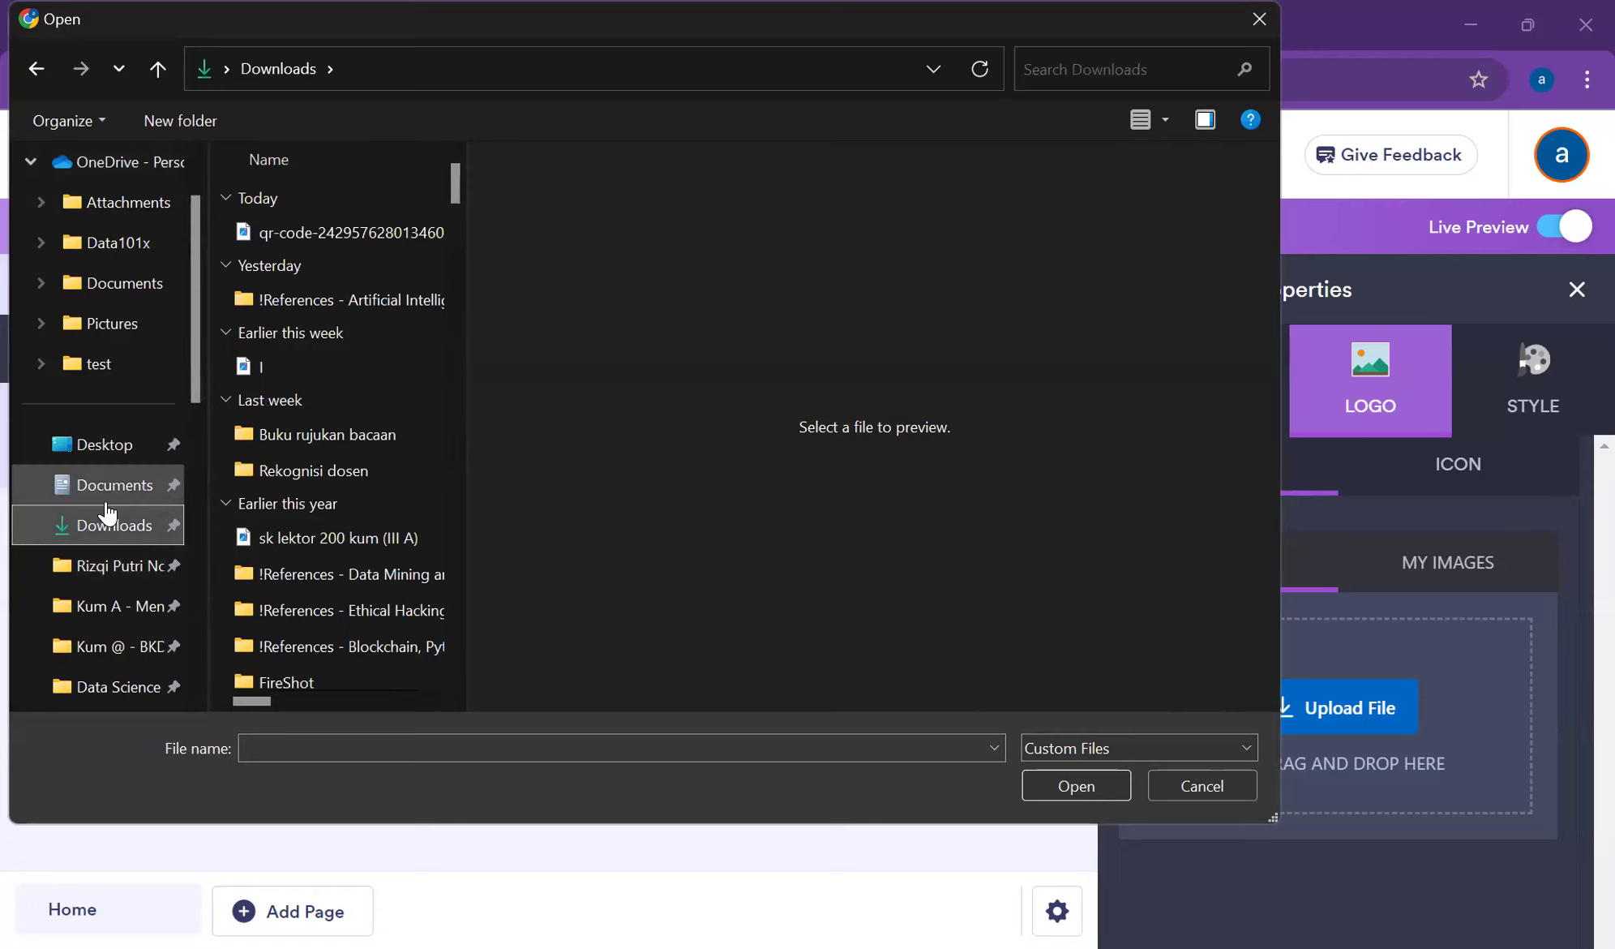
scroll(110, 512, "down", 5)
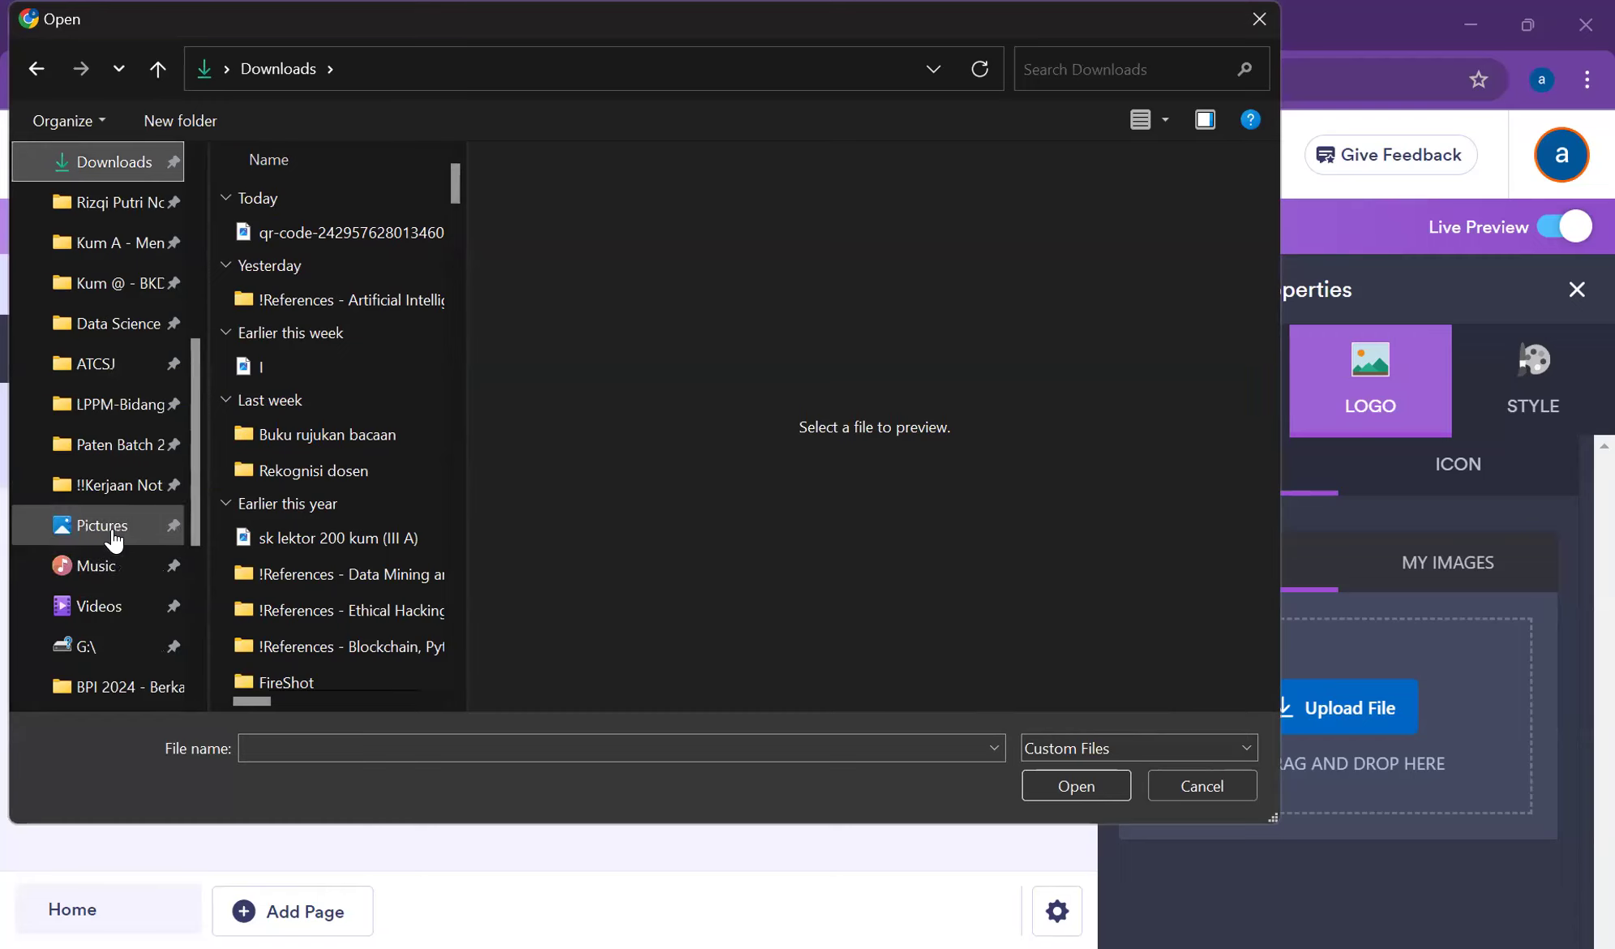
left_click(107, 528)
left_click(262, 260)
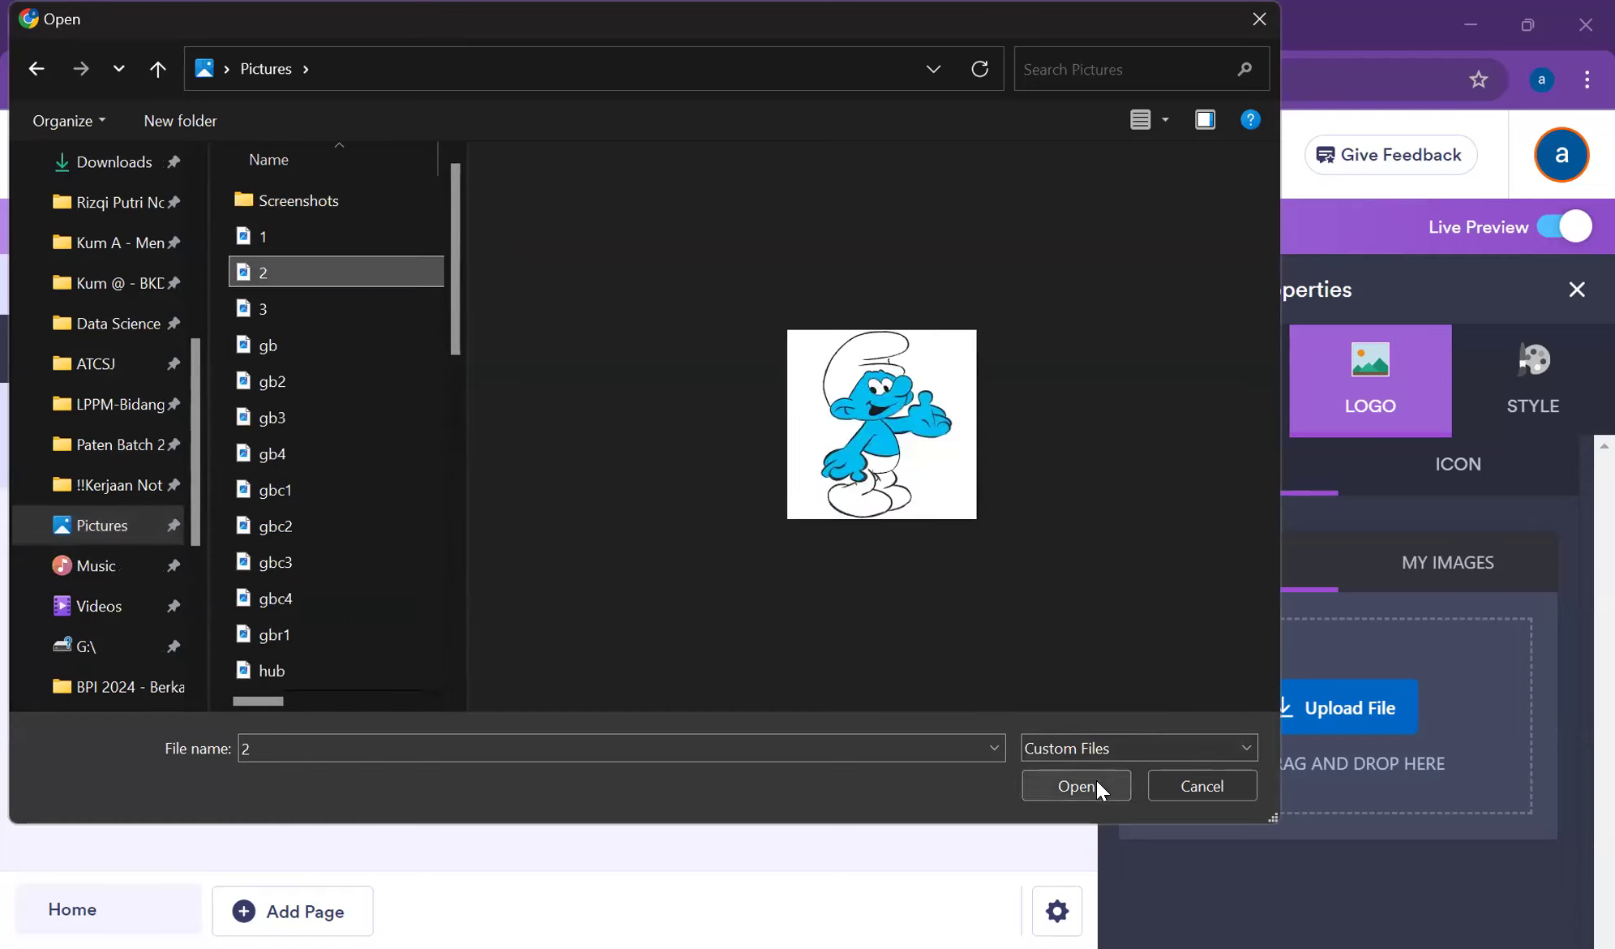
left_click(313, 242)
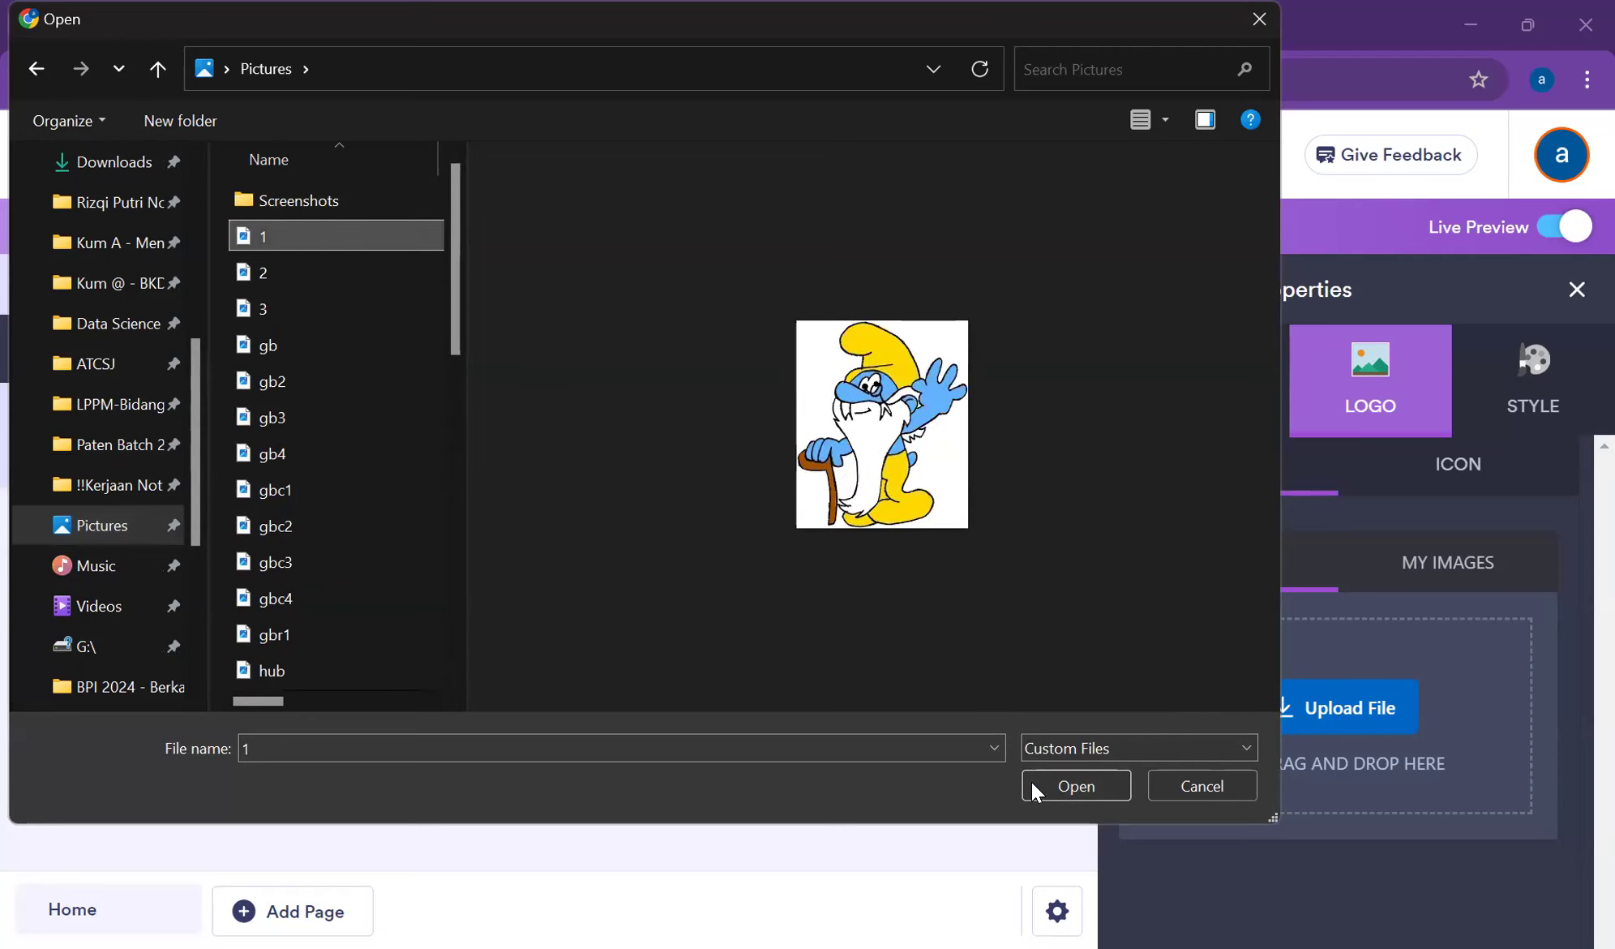
left_click(1055, 783)
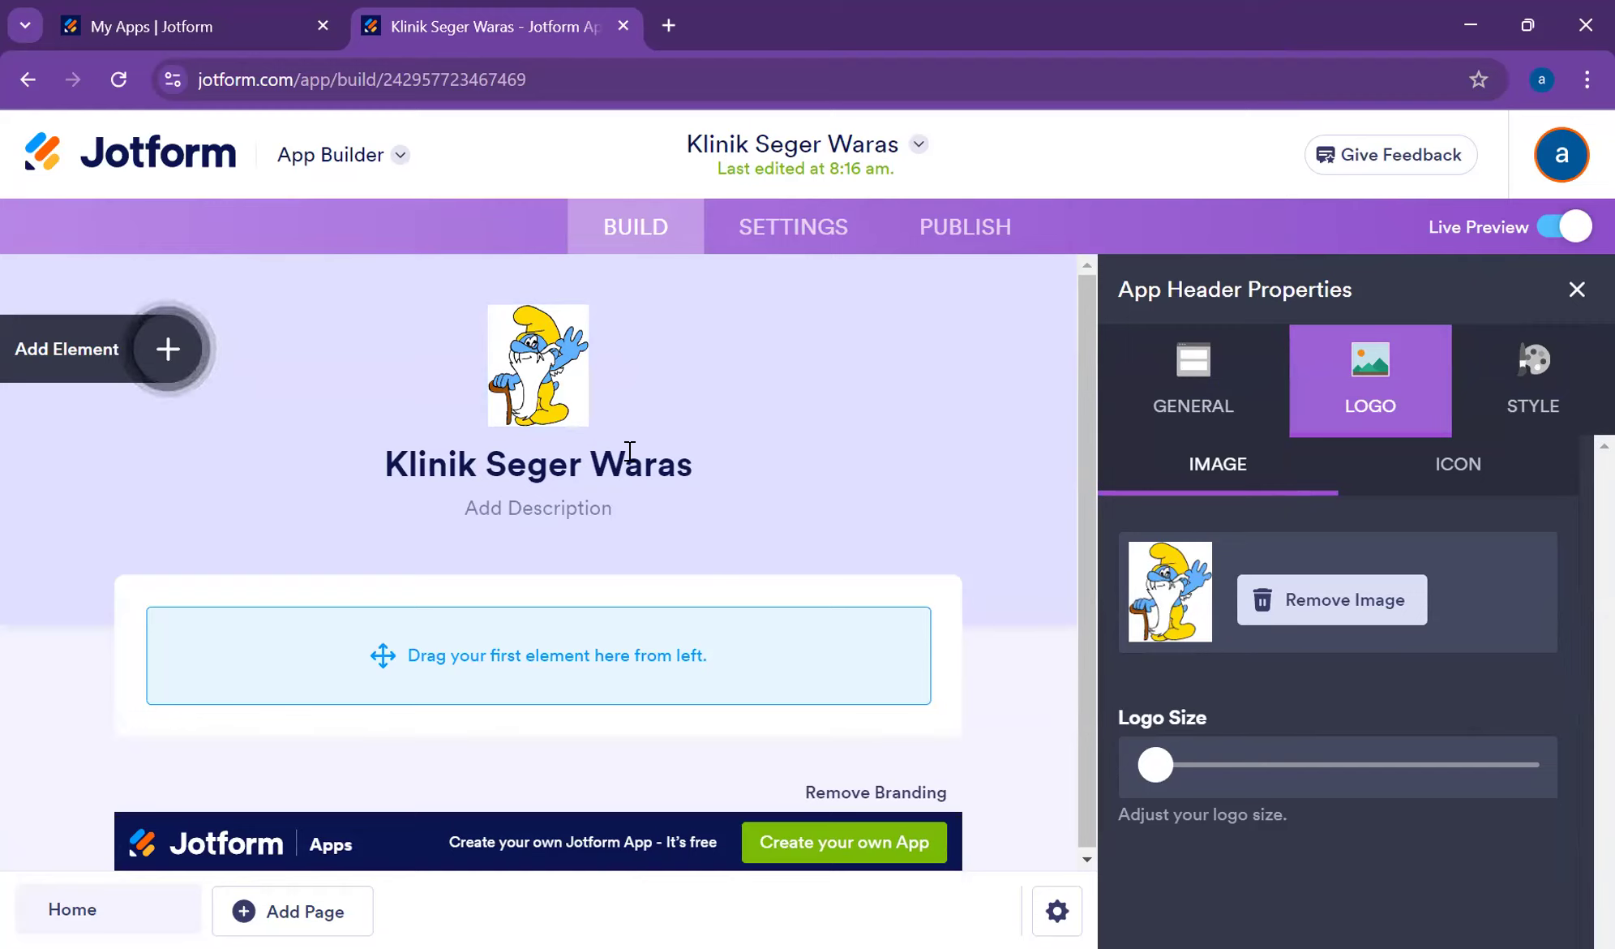
- Extend the app title to "Klinik Seger Waras Smurf" and enlarge the header logo slightly
left_click(686, 470)
type("Smurf")
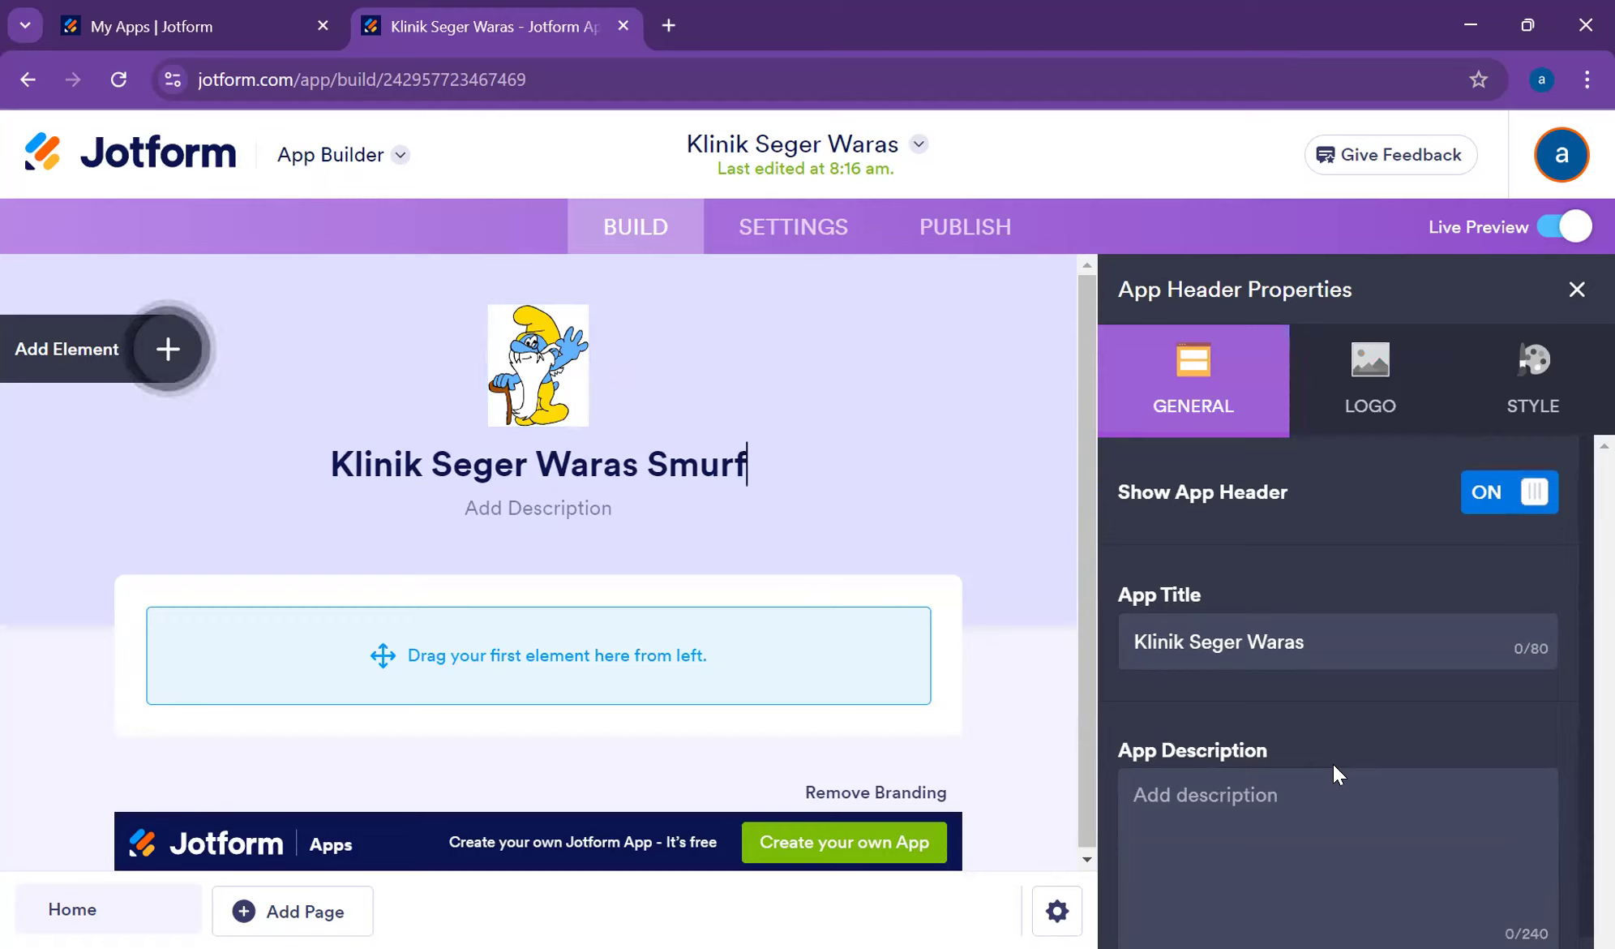
left_click(1378, 384)
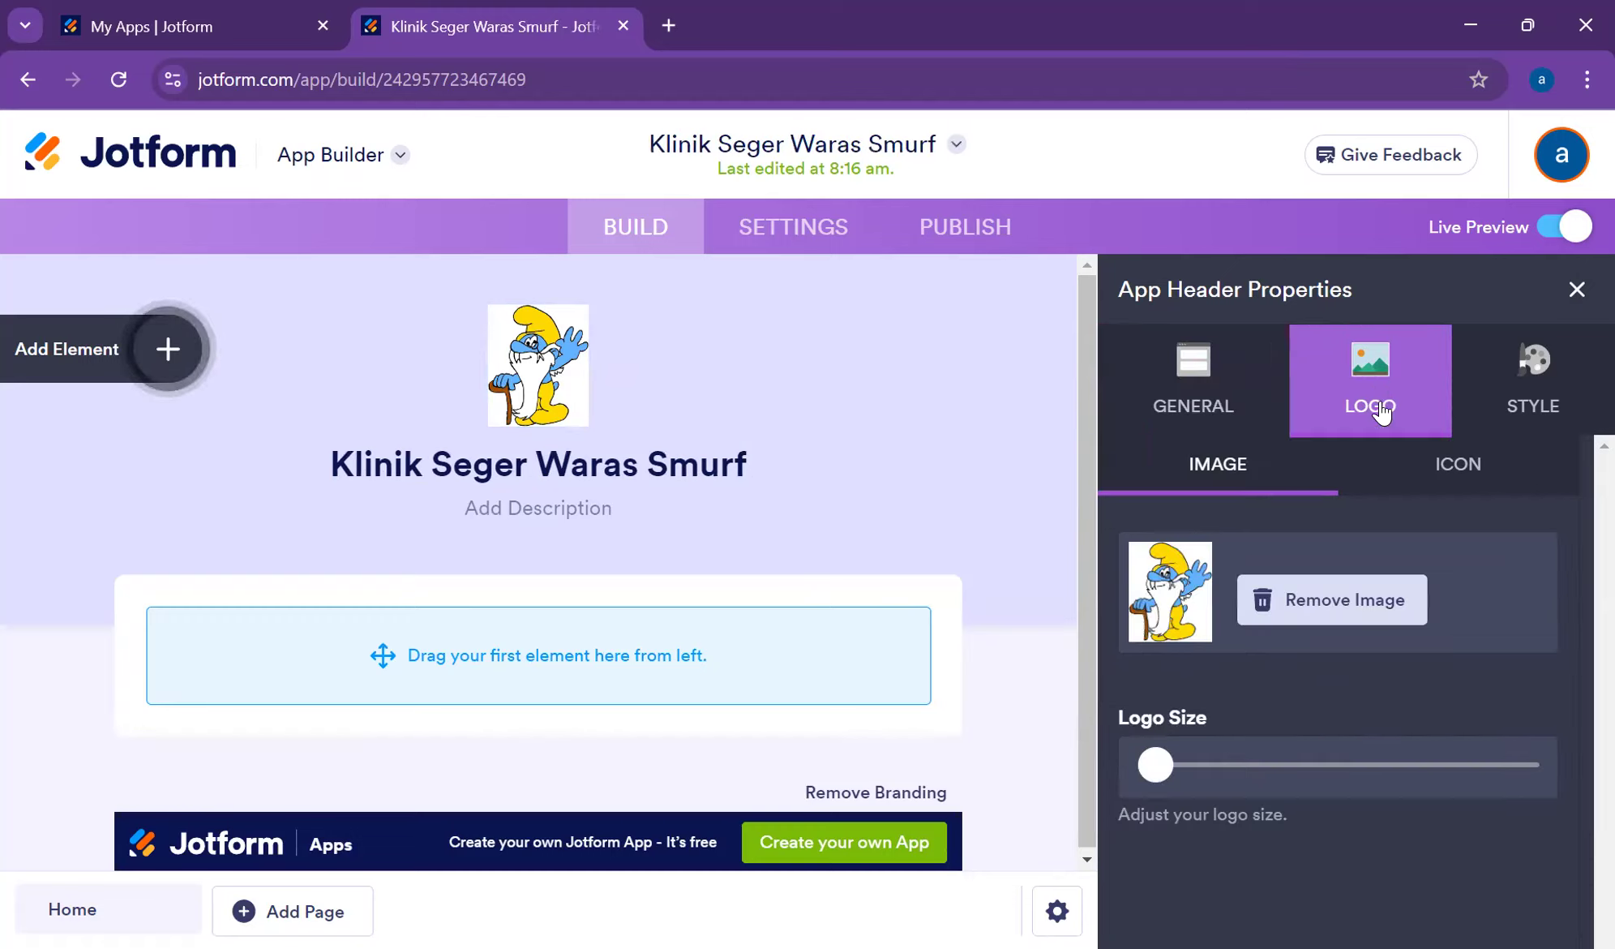
mouse_move(1165, 772)
left_mouse_down()
mouse_move(1365, 774)
mouse_move(1159, 767)
left_mouse_up()
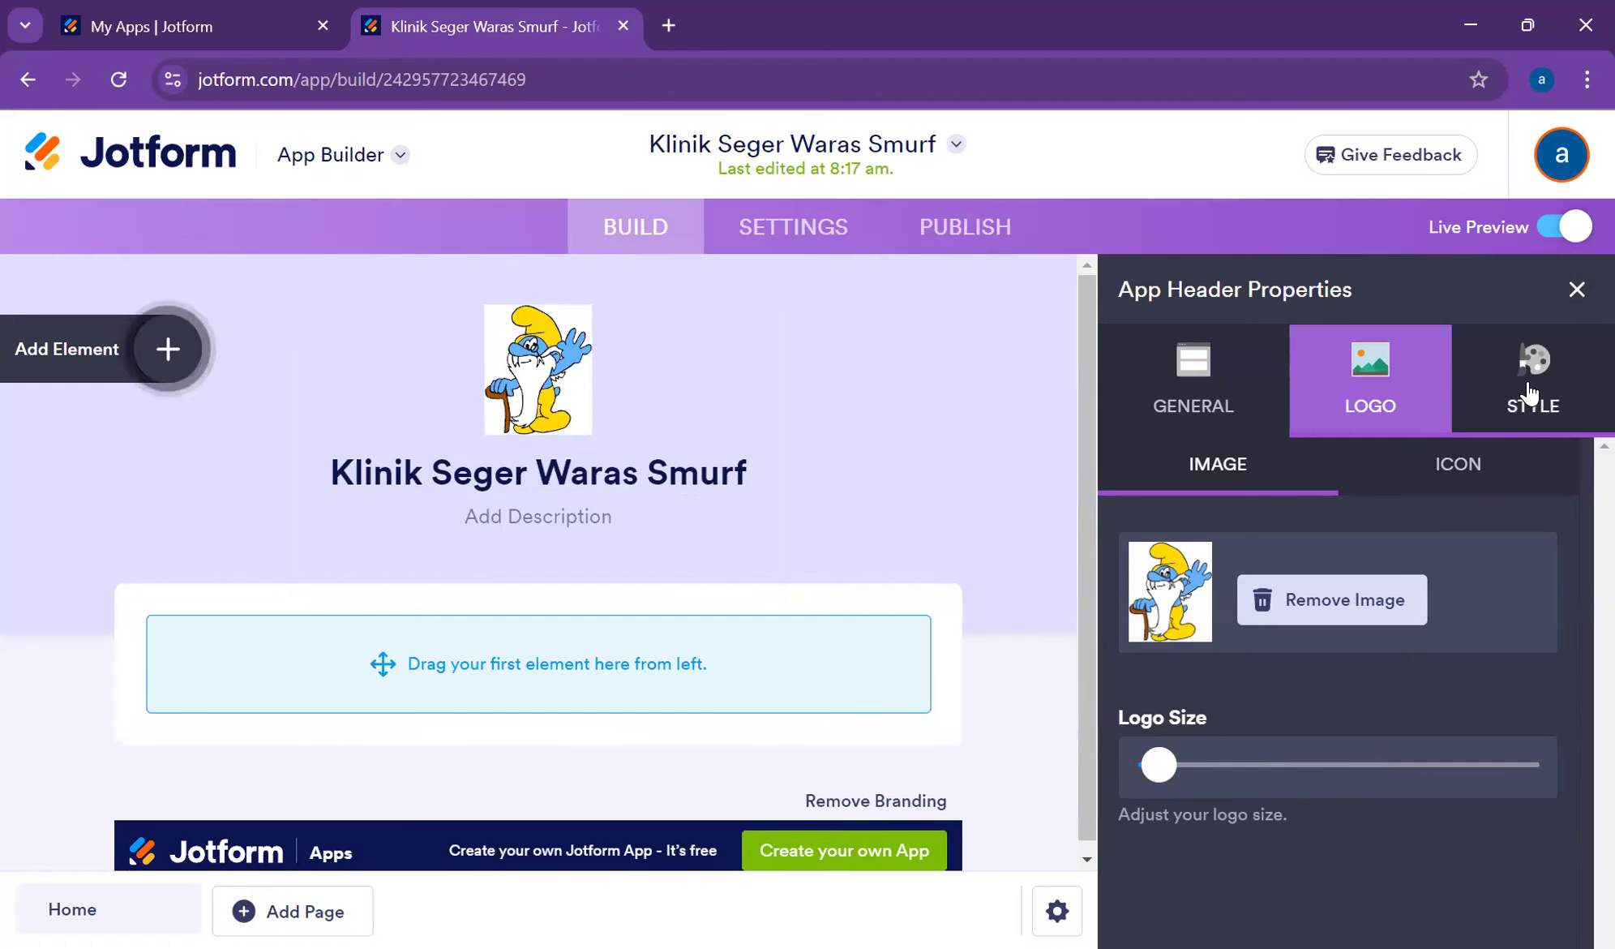
- Set the app header's alignment to Left in its style settings
left_click(1531, 395)
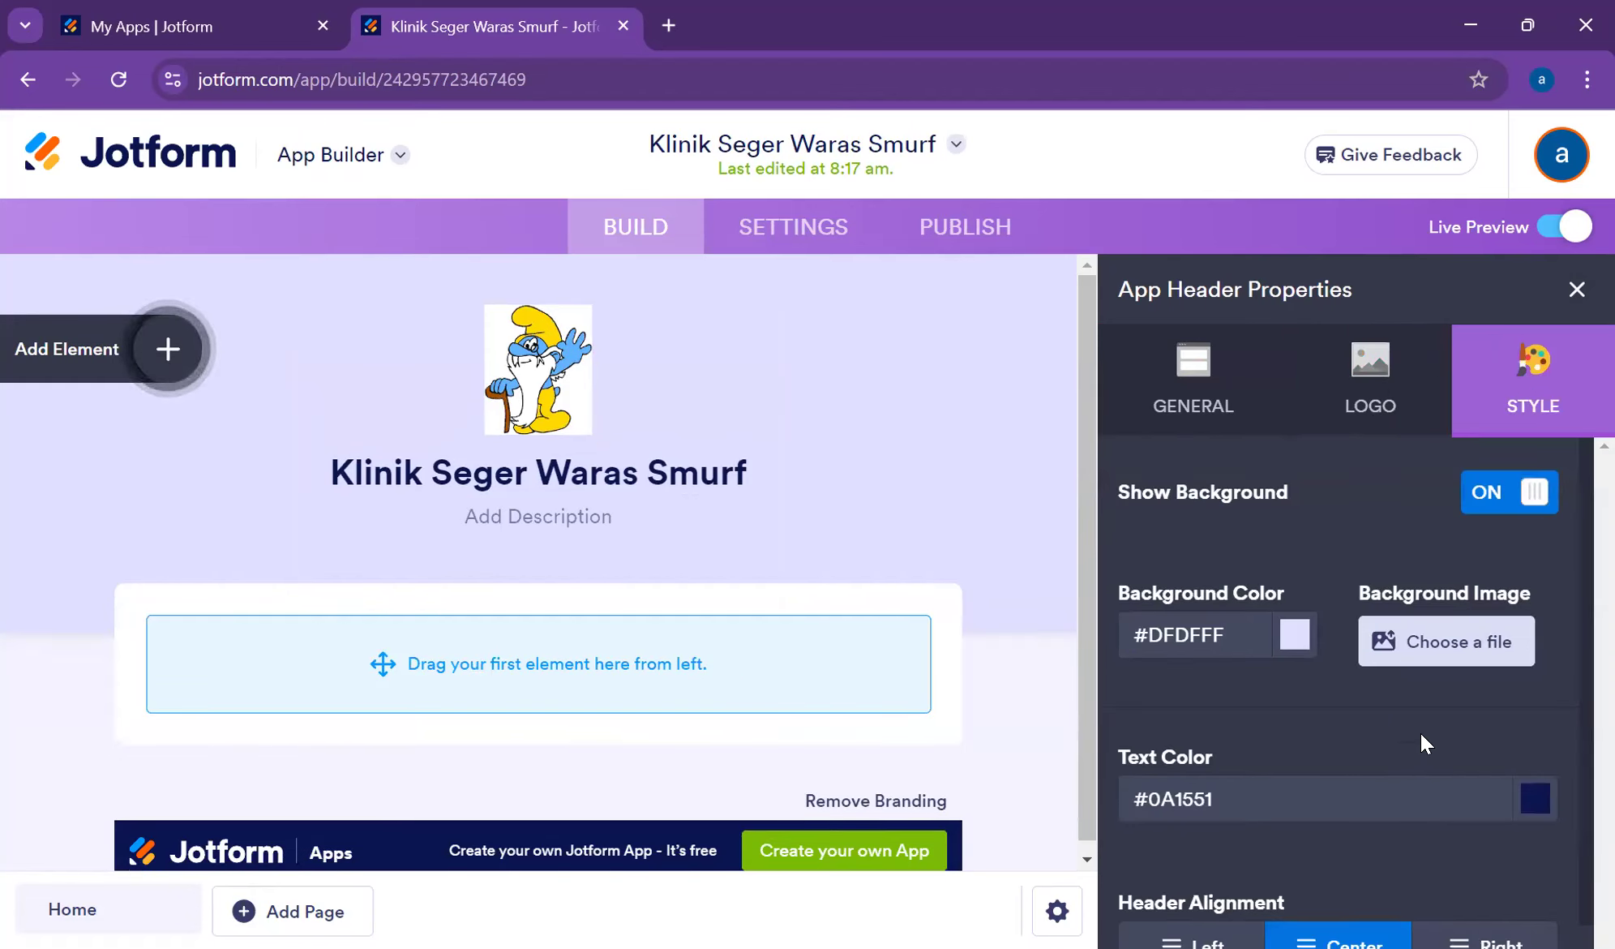
scroll(1421, 733, "down", 2)
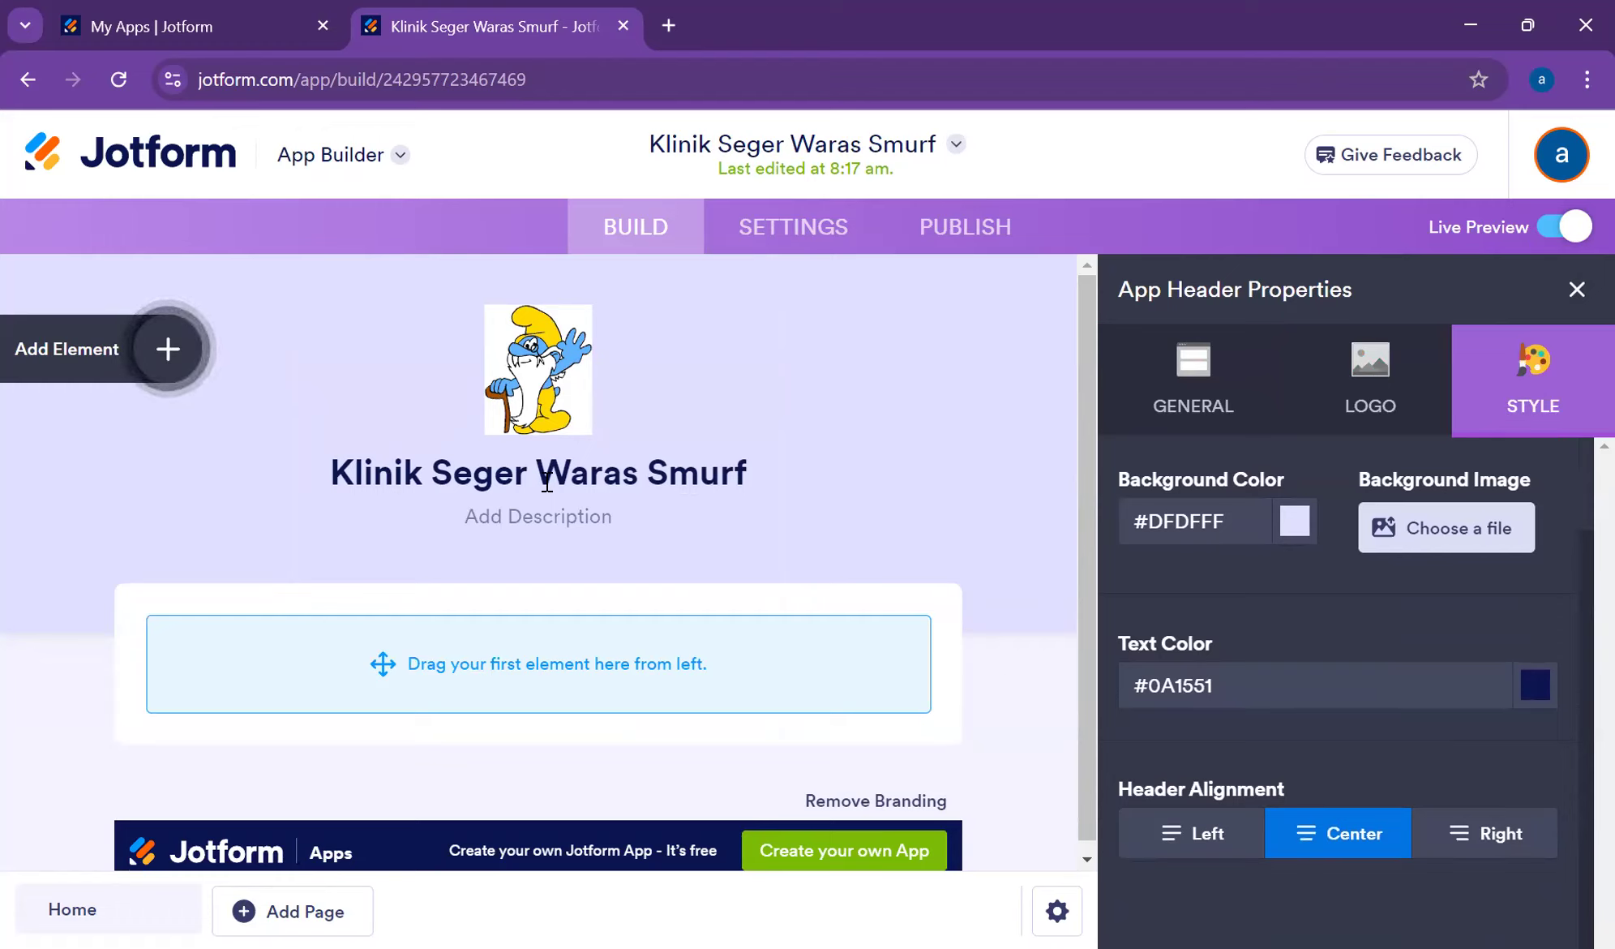
left_click(1186, 837)
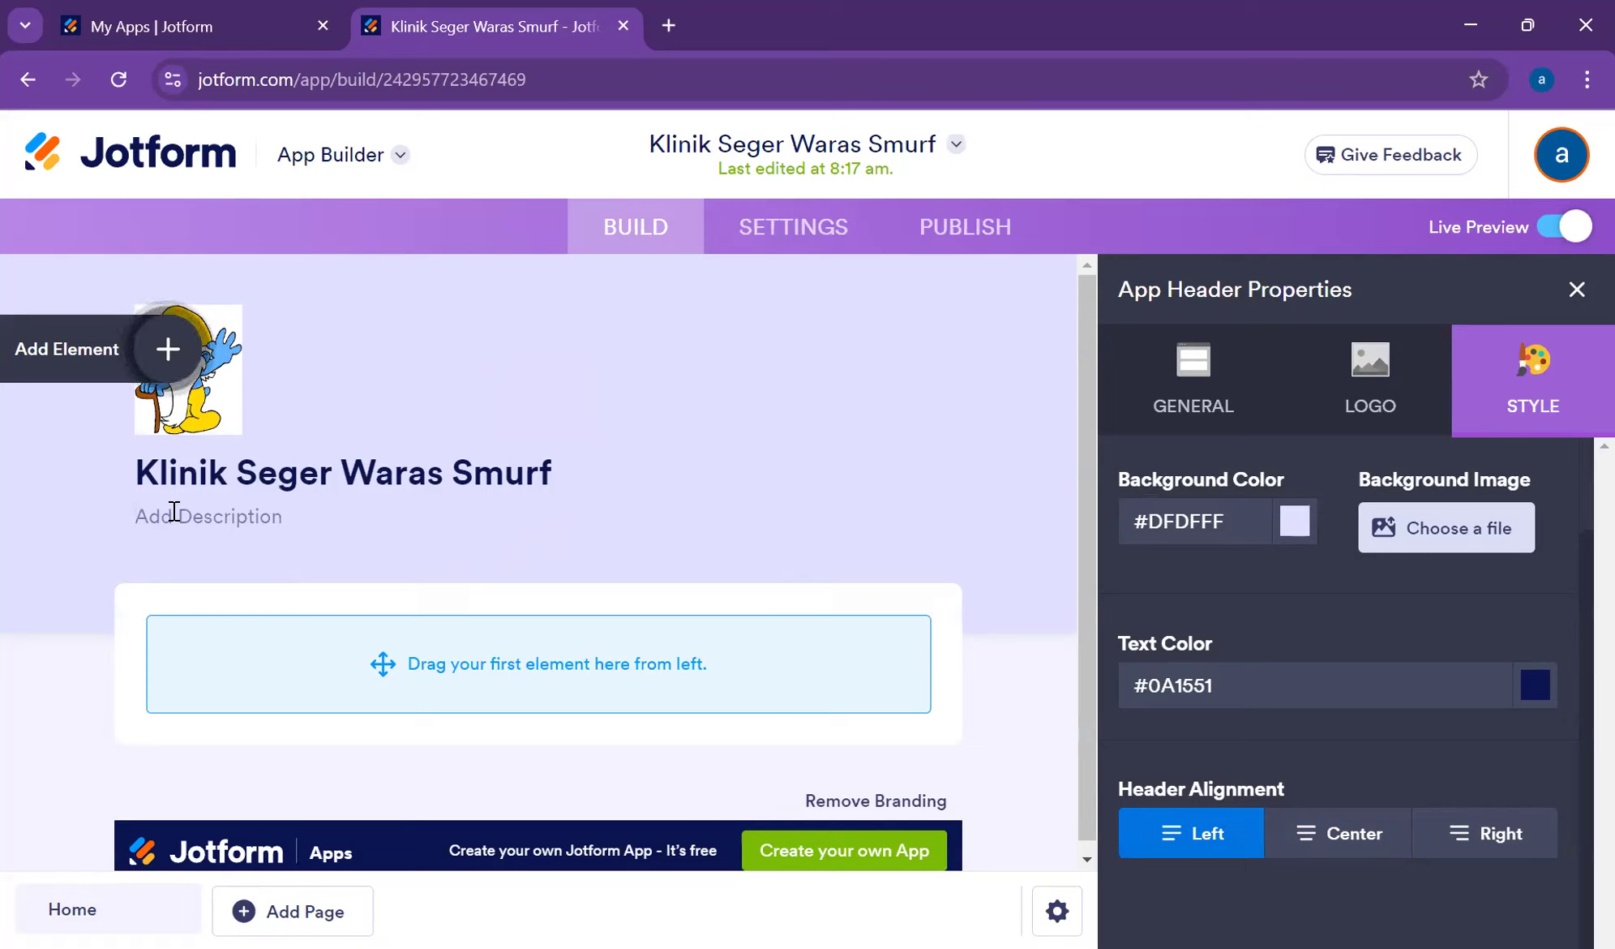
type("Klinik")
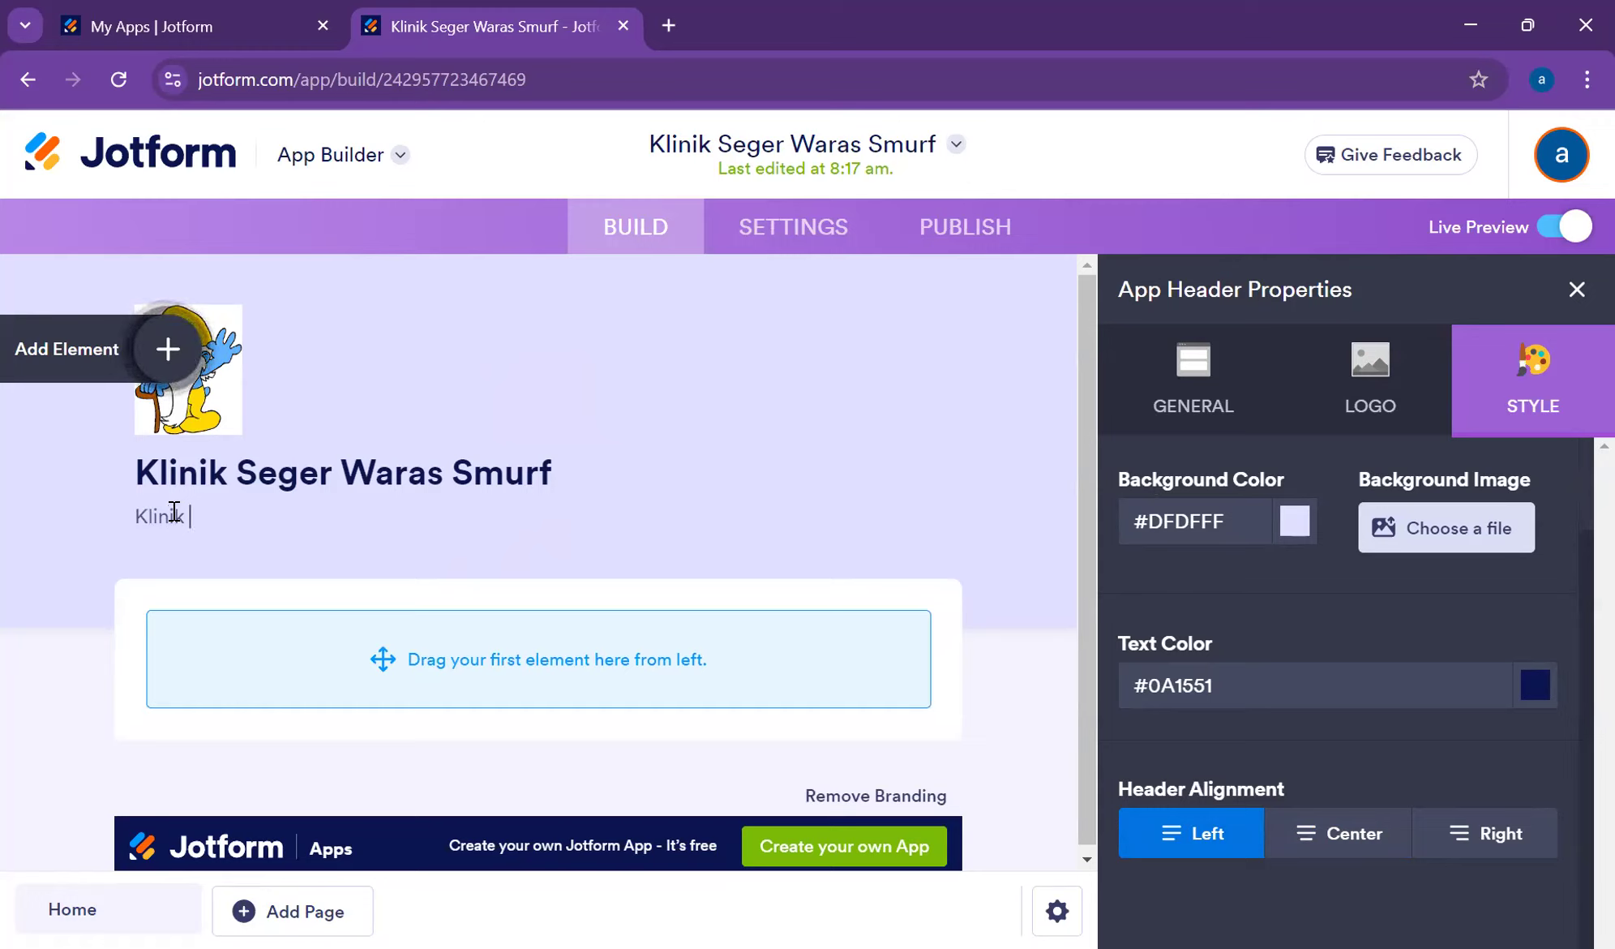
key("BackSpace")
key("BackSpace")
key("BackSpace")
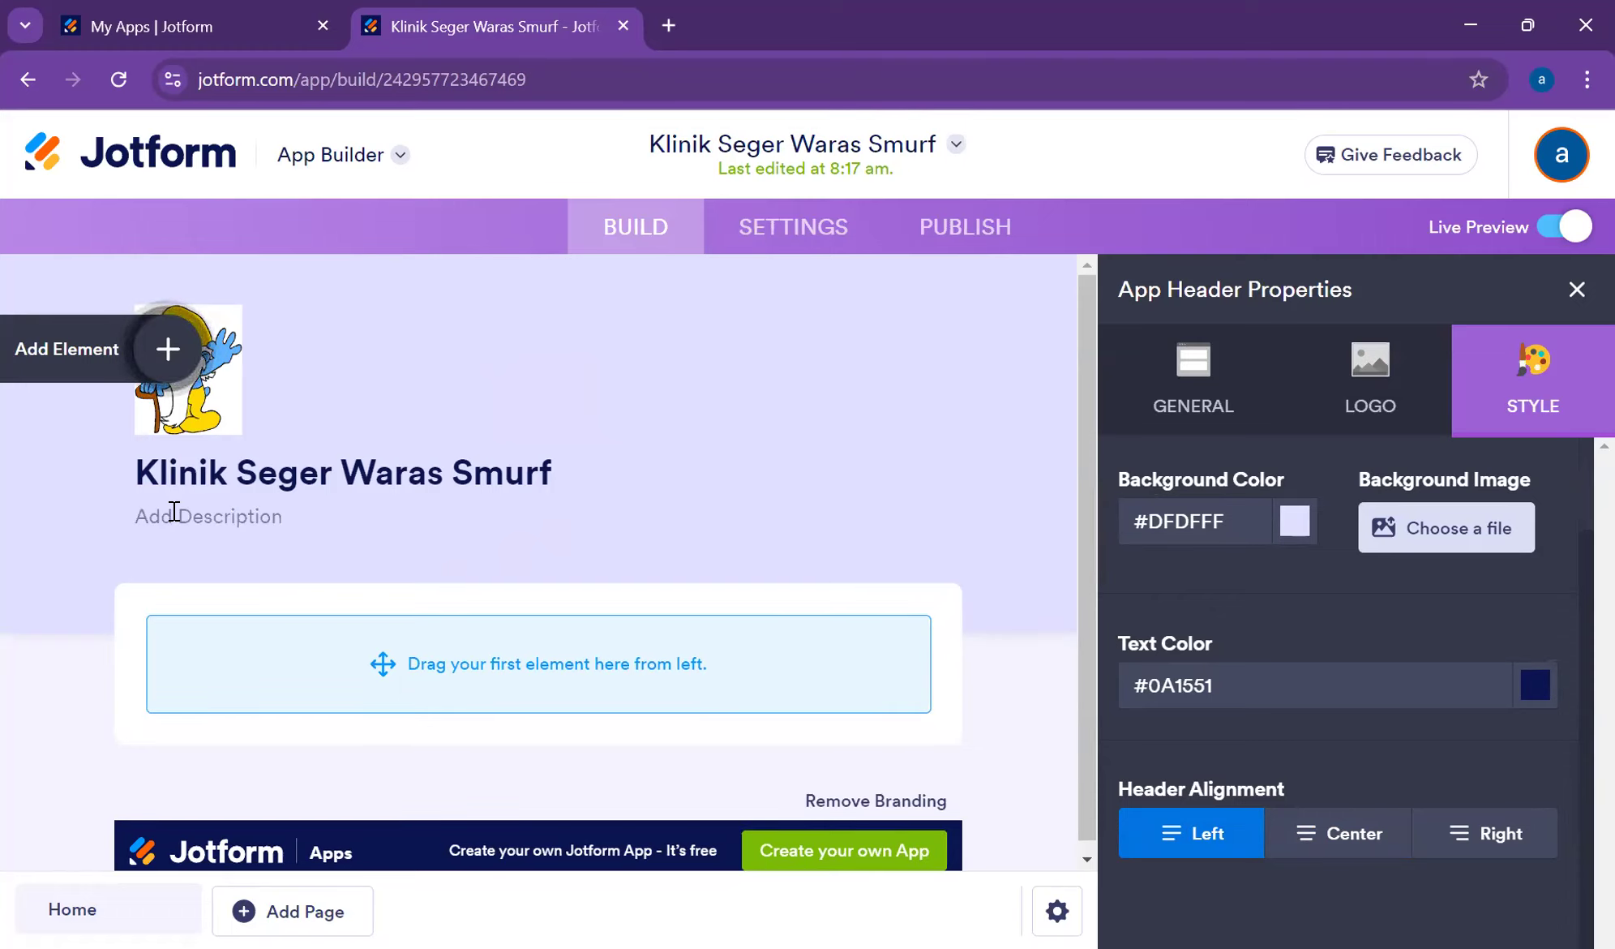
type("Silakan")
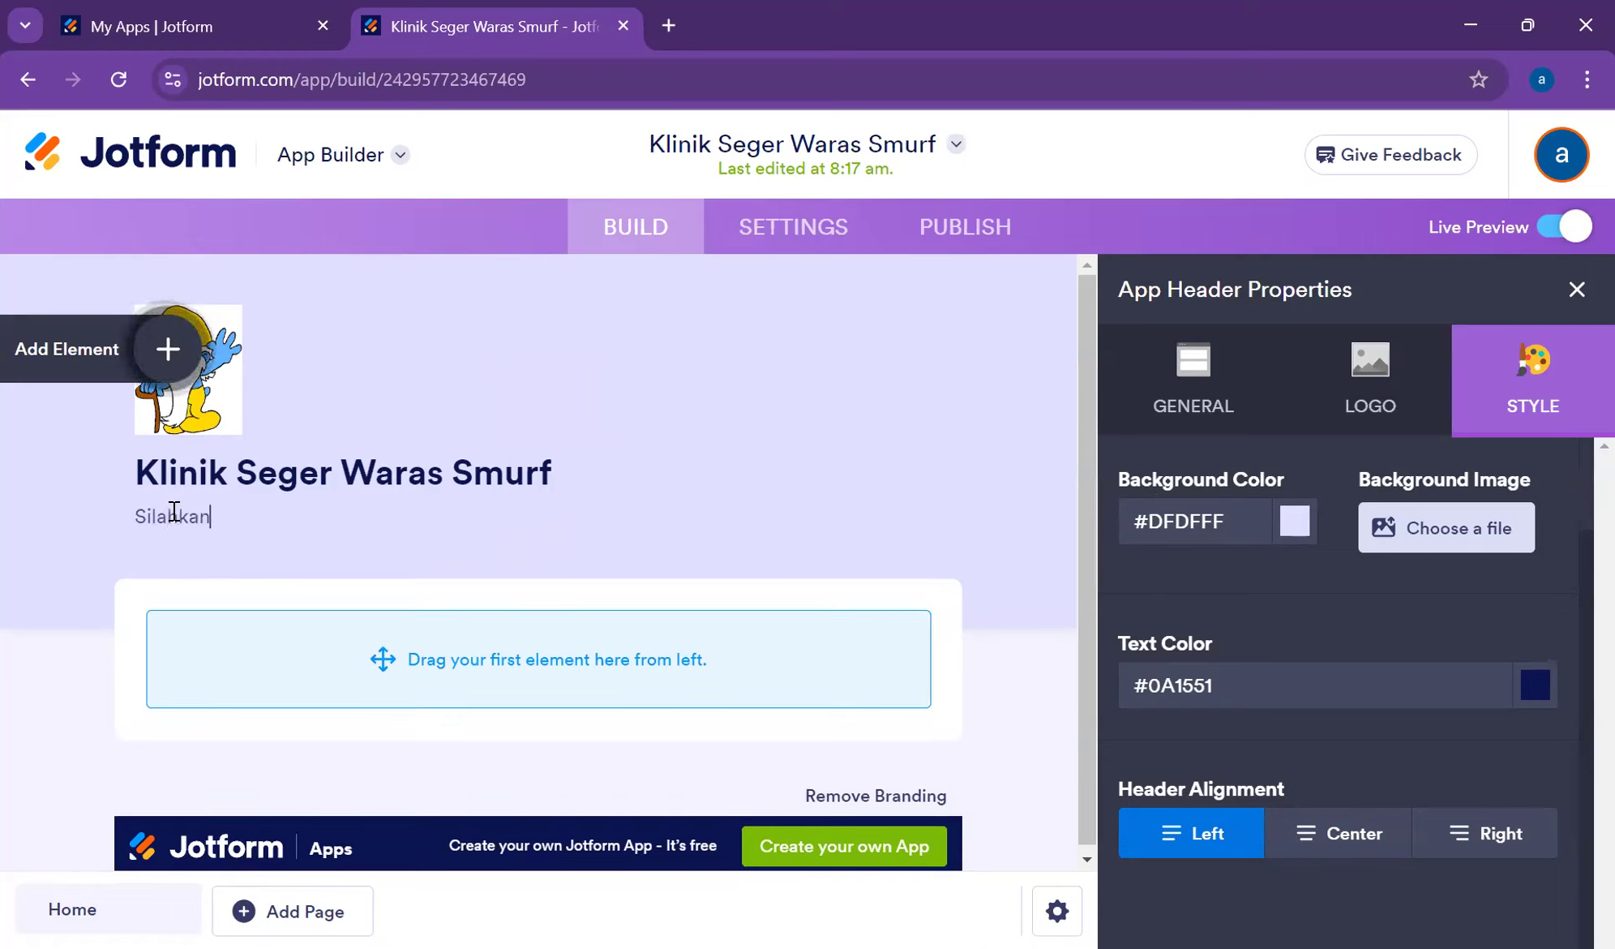
type(" Dafta")
type("r Book")
type("ing")
key("BackSpace")
key("BackSpace")
key("BackSpace")
key("BackSpace")
key("BackSpace")
key("BackSpace")
key("BackSpace")
key("BackSpace")
key("BackSpace")
key("BackSpace")
key("BackSpace")
key("BackSpace")
key("BackSpace")
key("BackSpace")
key("BackSpace")
key("BackSpace")
key("BackSpace")
- Enter the app description "Menu Pendaftaran Pasien dan Catatan Tim Medis" below the title and select its text
type("Menu Pendaftaran Pasien")
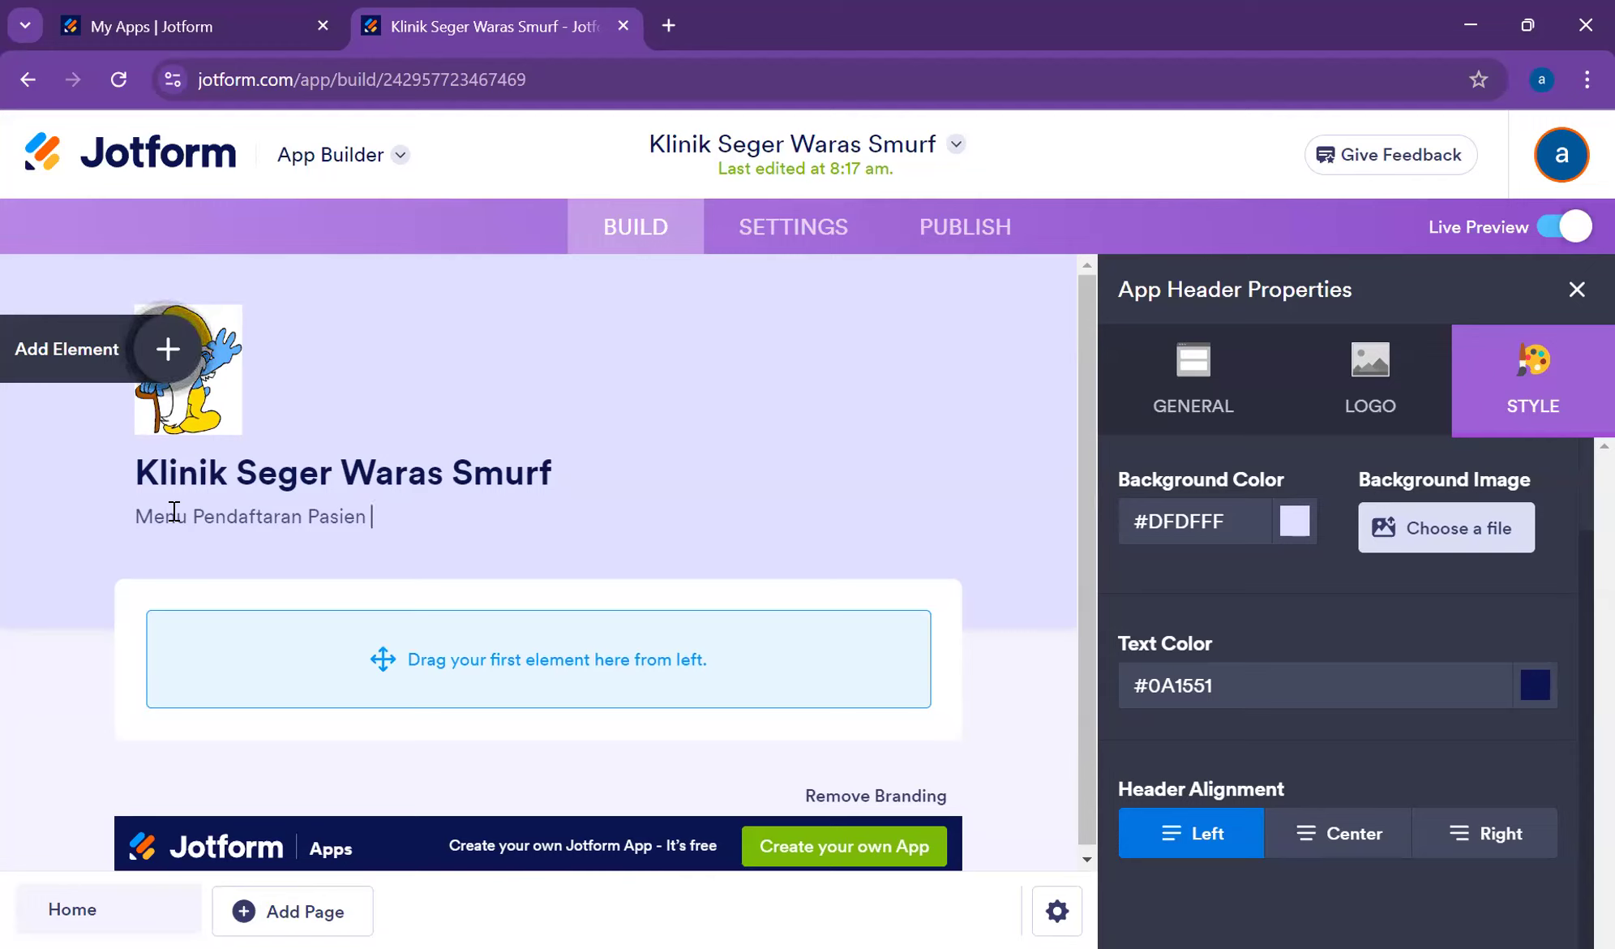
type(" dan Tim Medis")
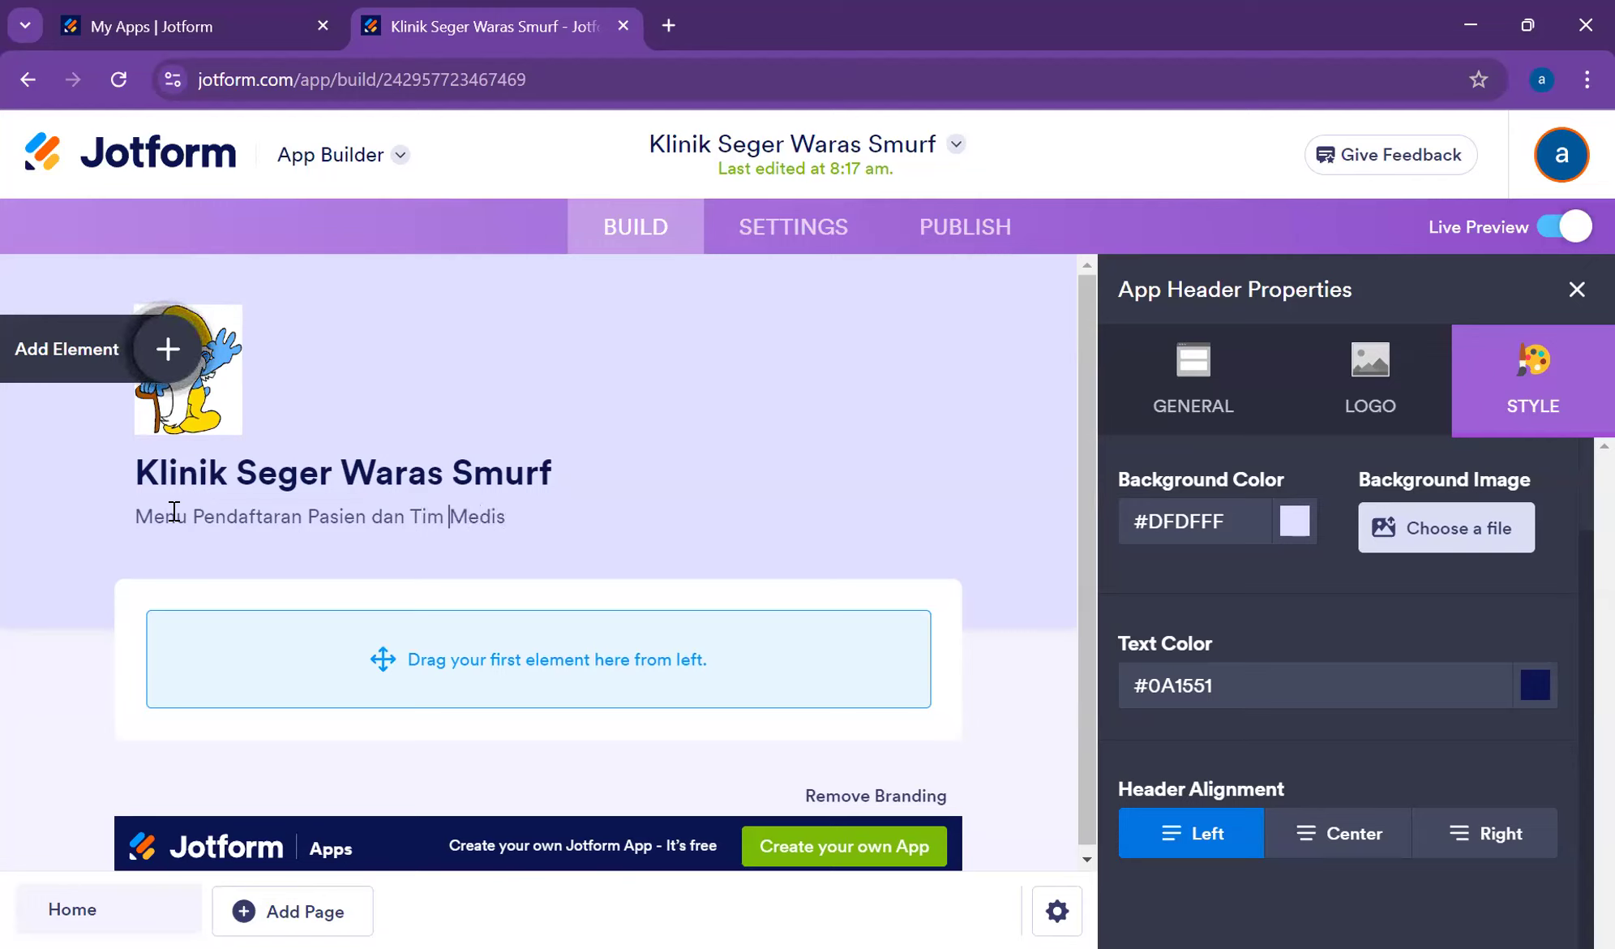
type("Catata")
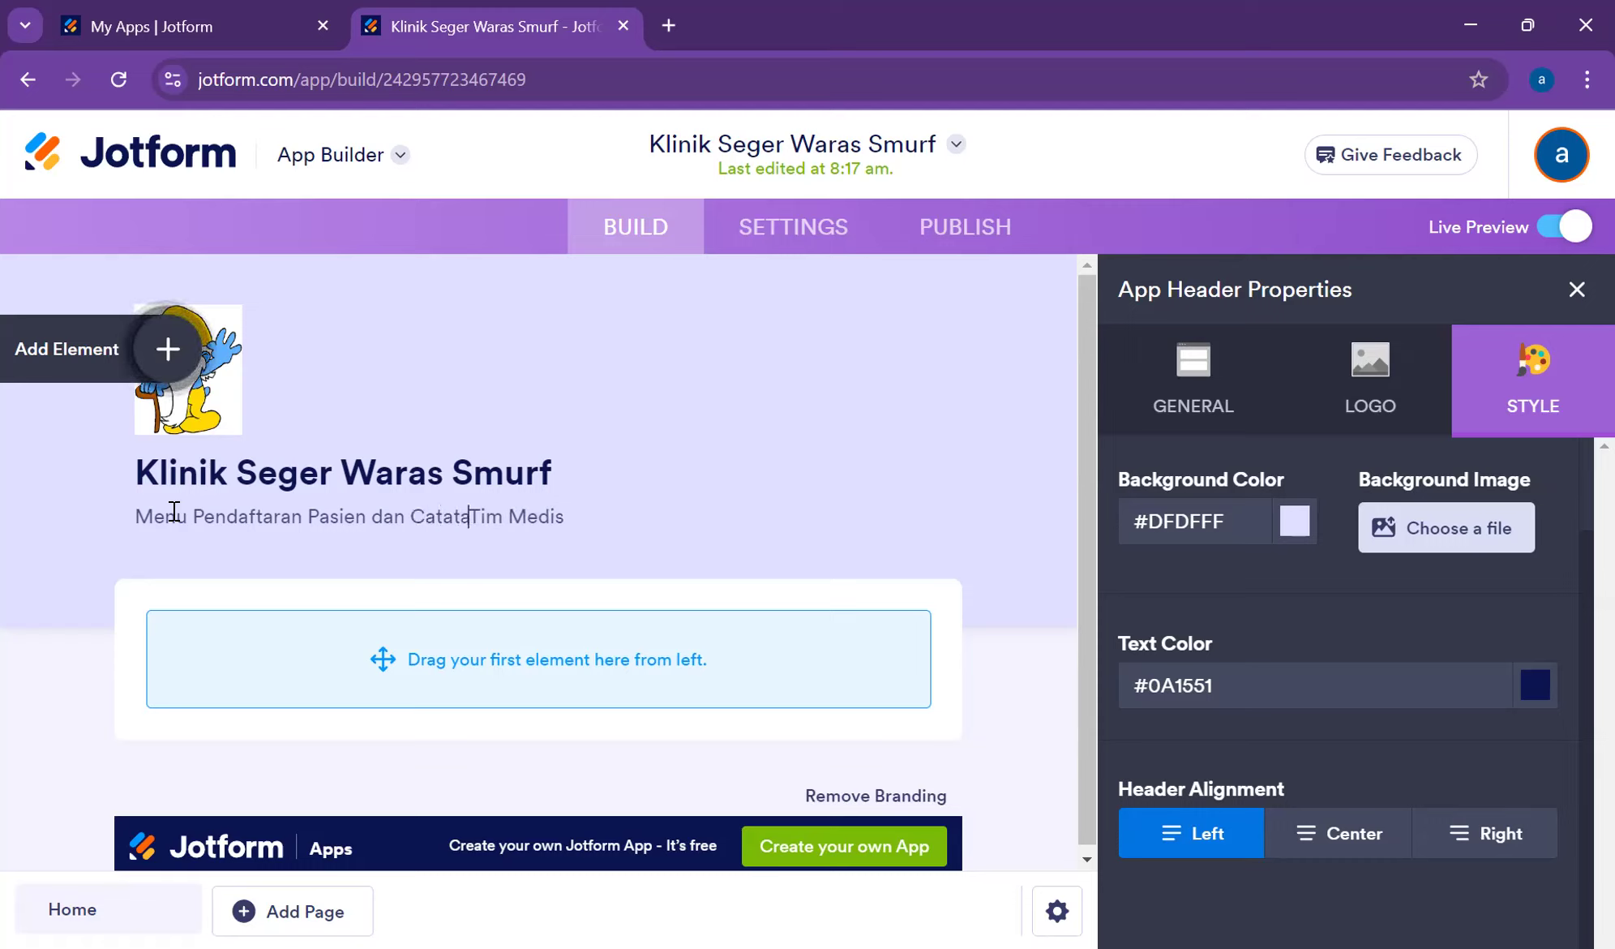
type("n")
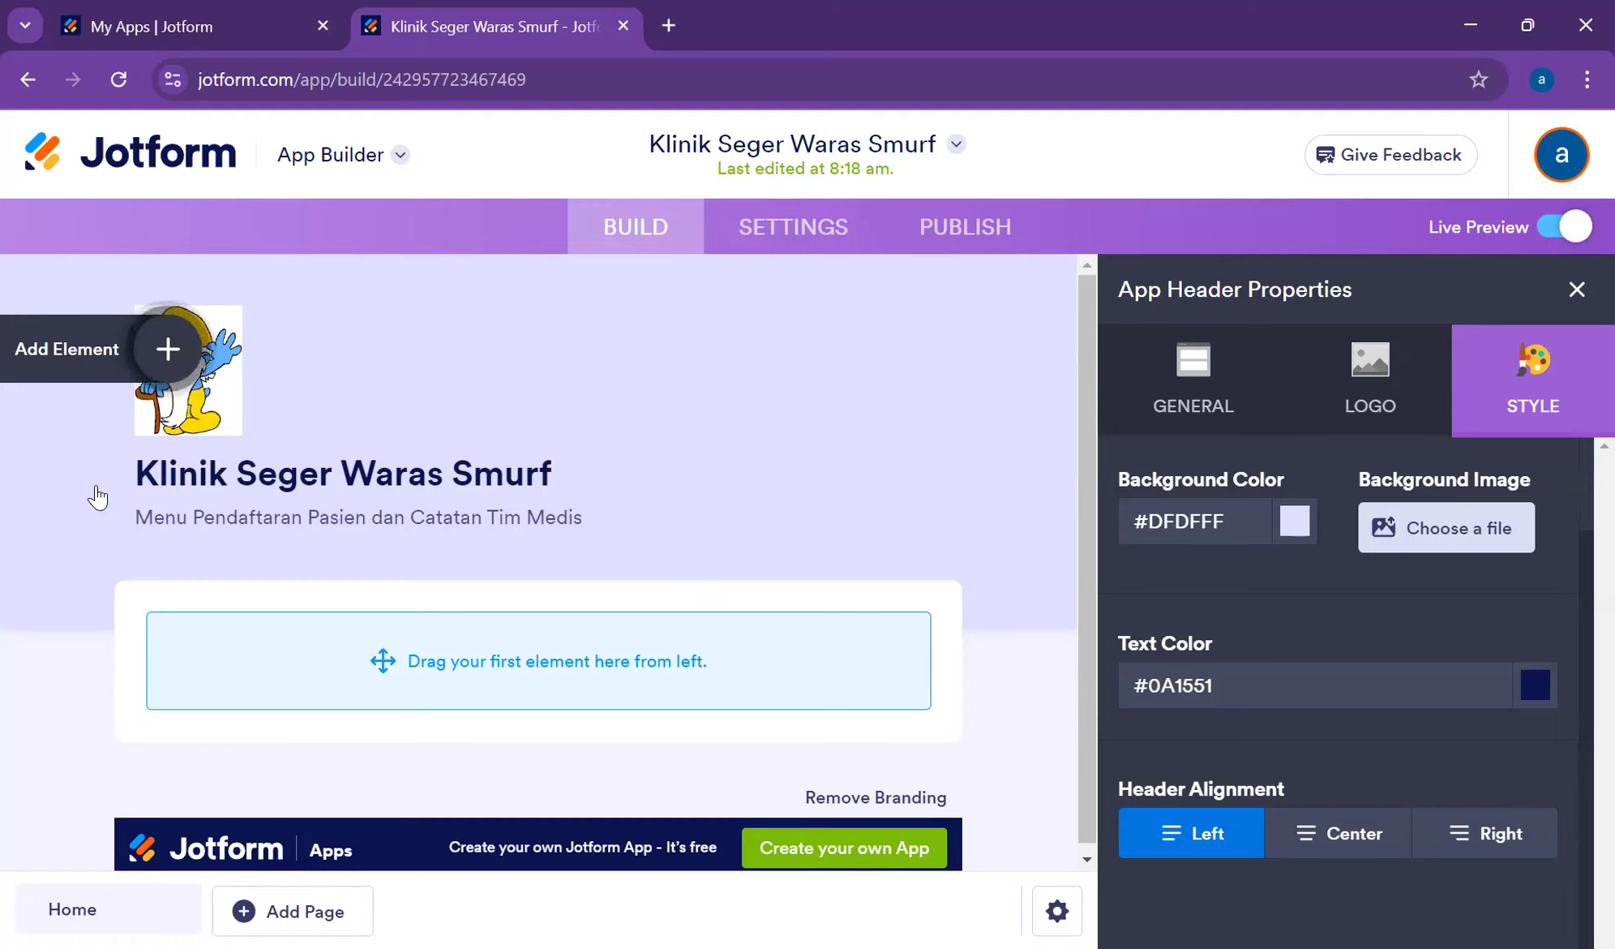
left_click_drag(136, 516, 607, 551)
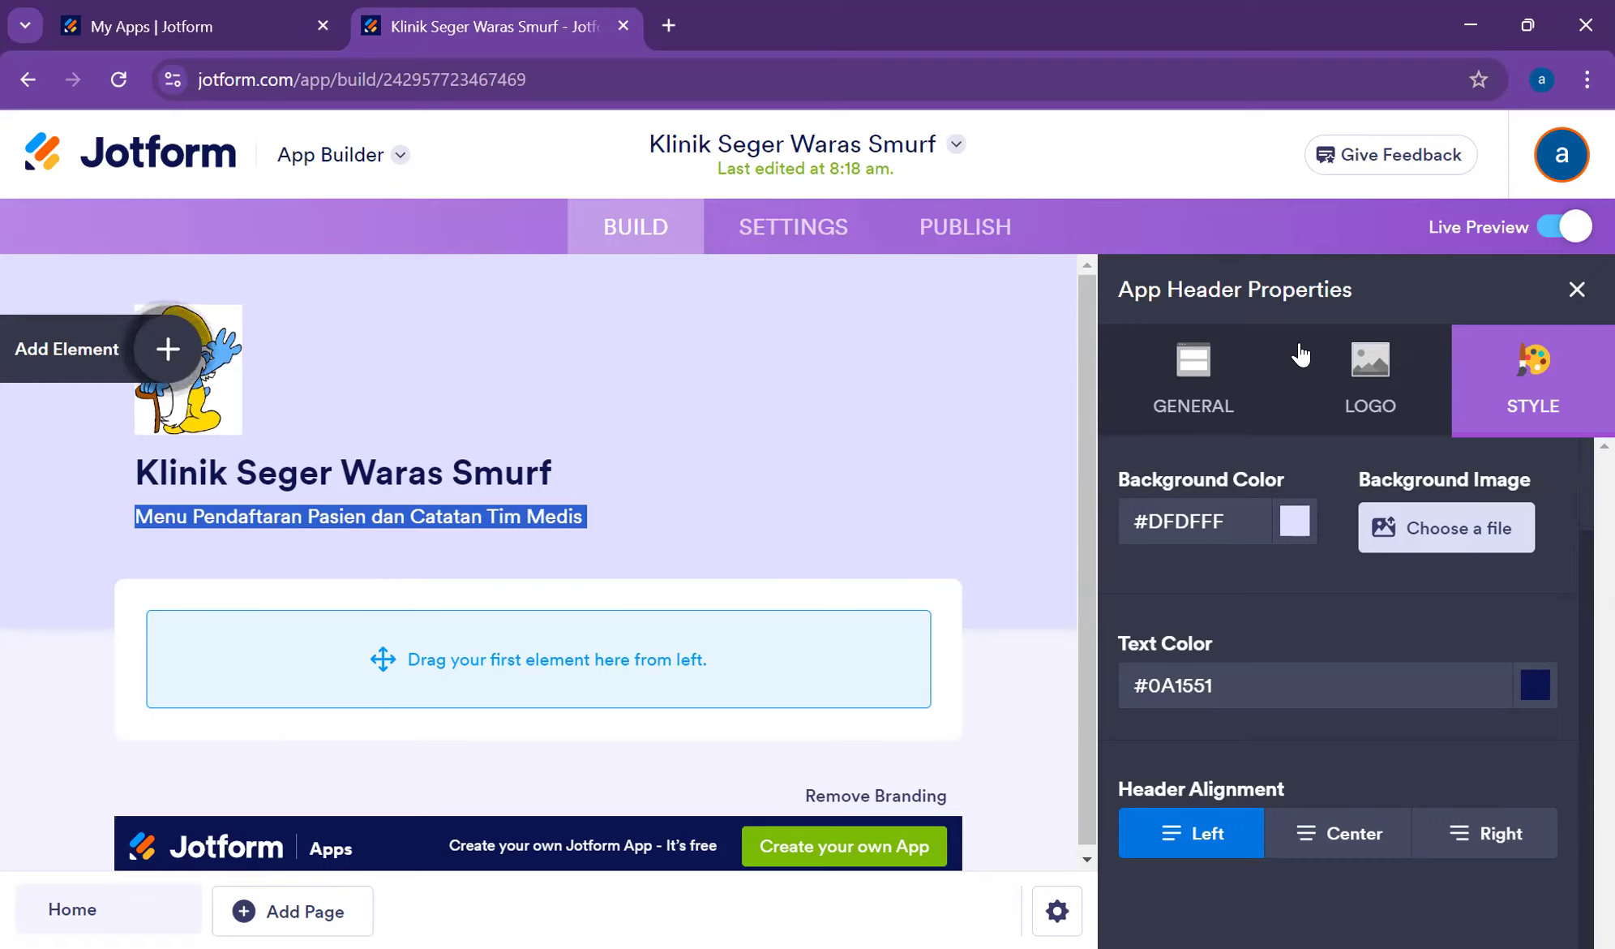
- Review the app header's general properties and check the header in the phone live preview
left_click(1197, 401)
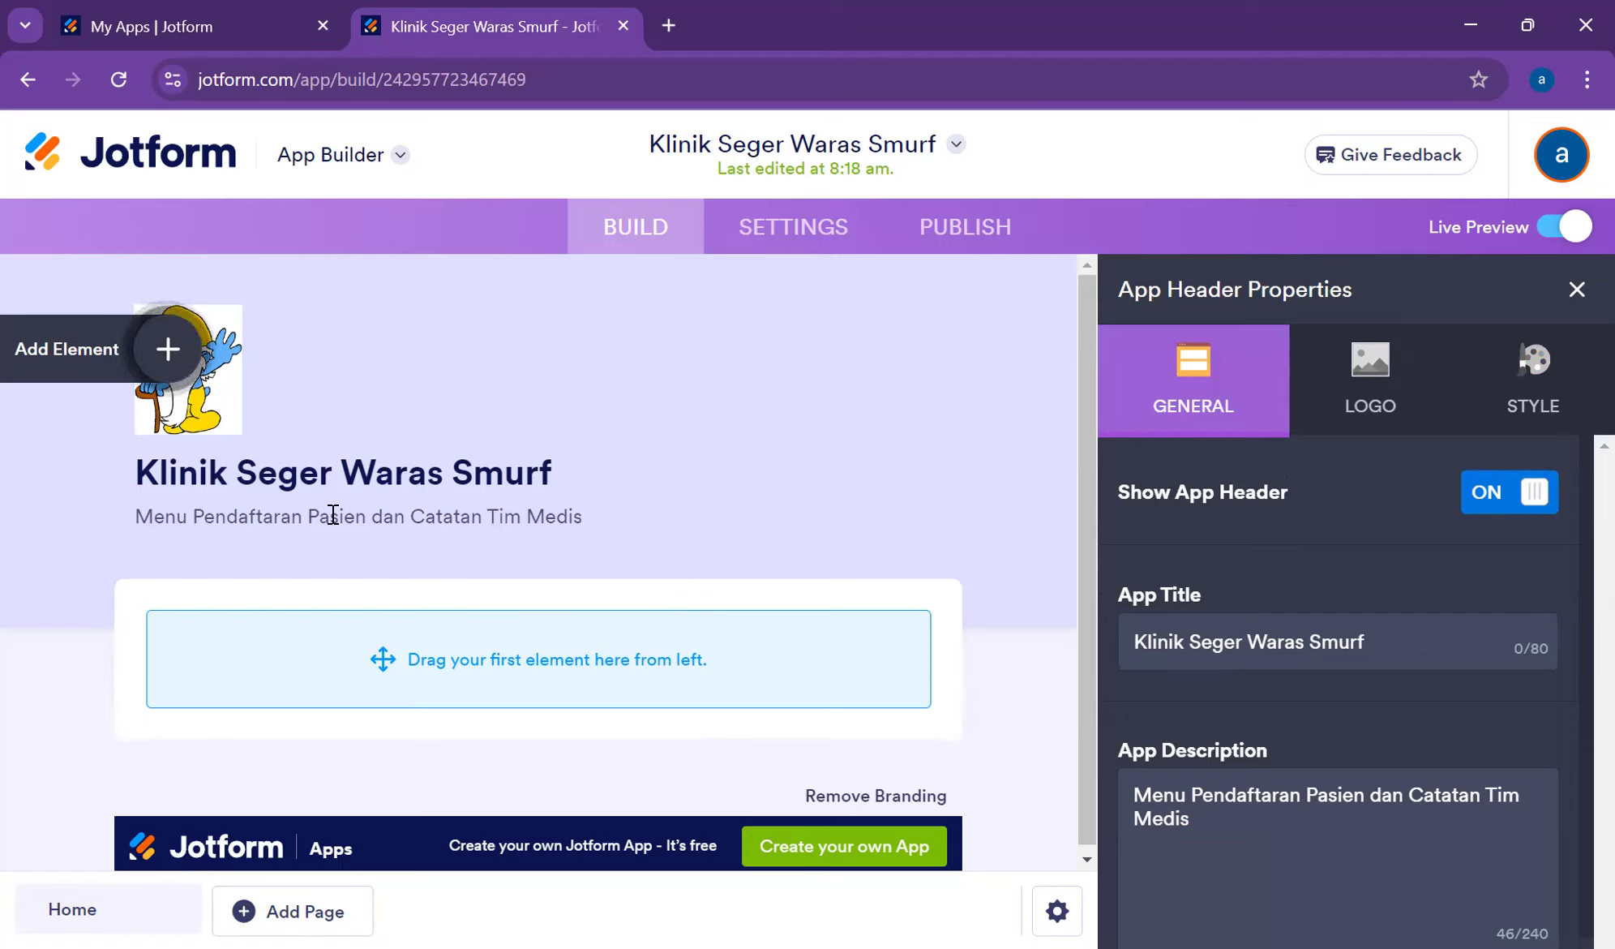
left_click(170, 363)
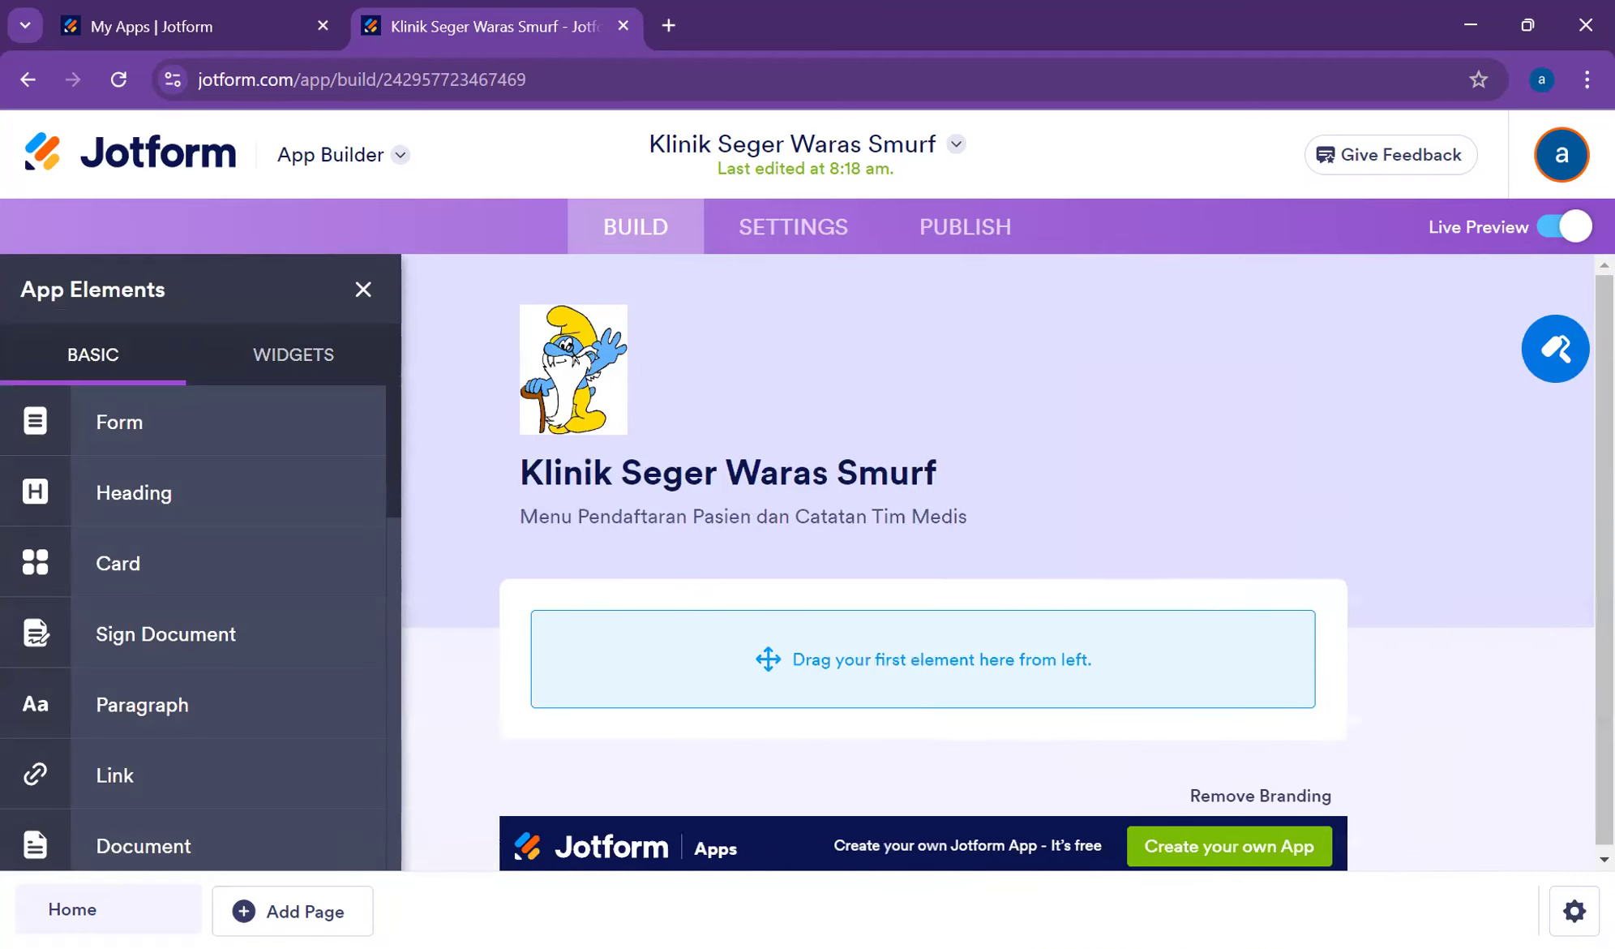
left_click(1574, 232)
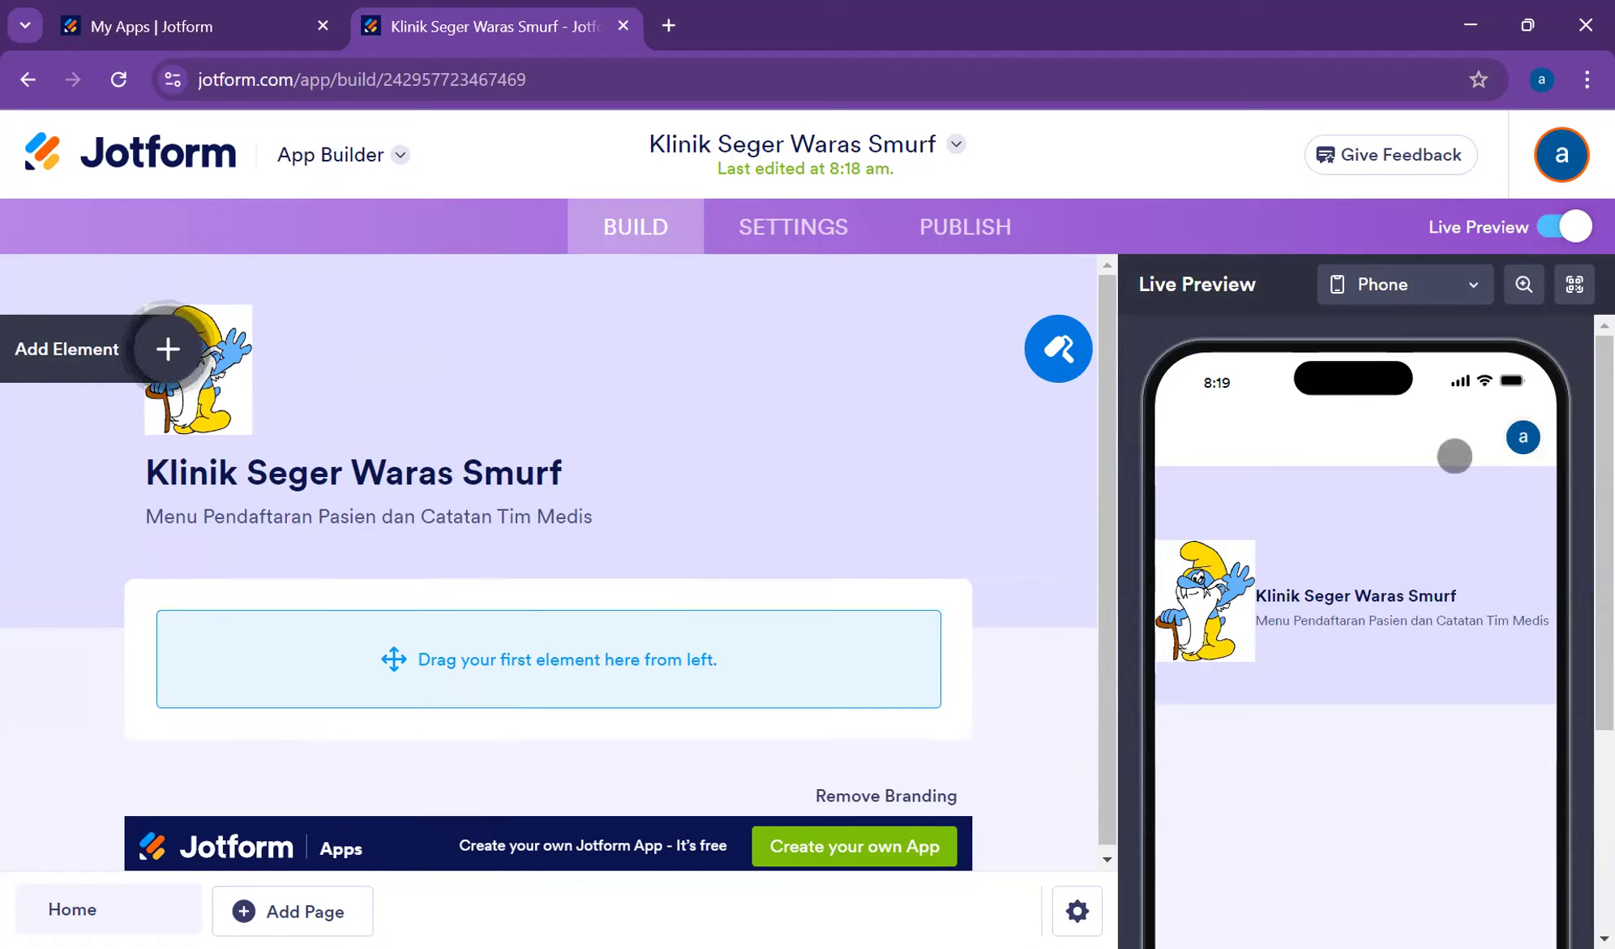
left_click(670, 412)
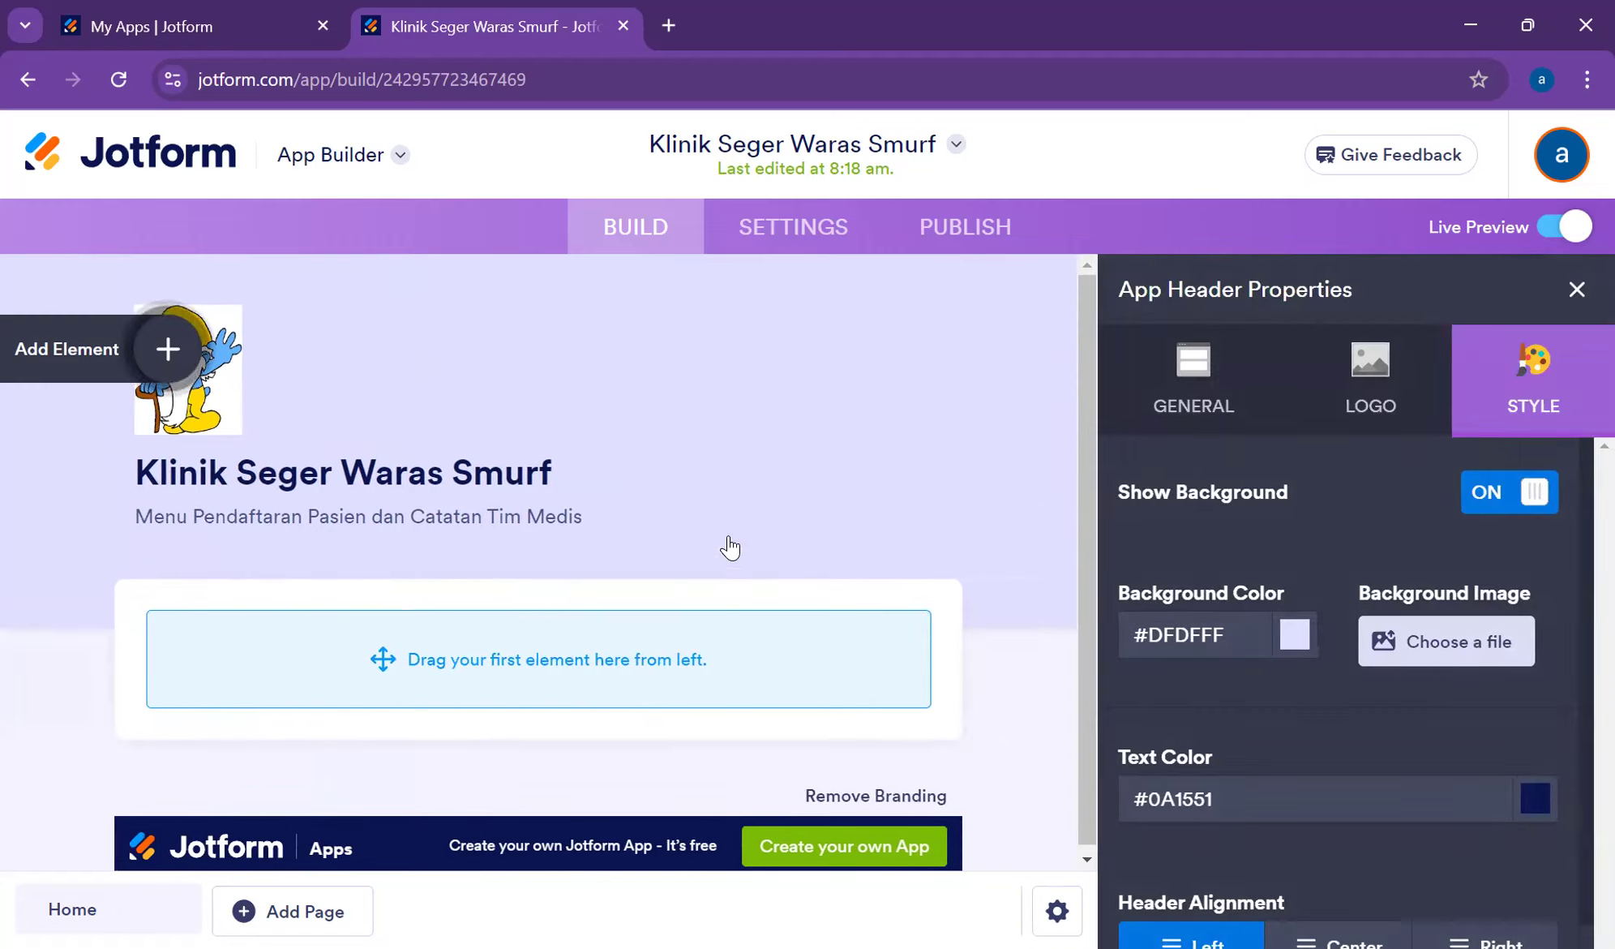
left_click(1190, 375)
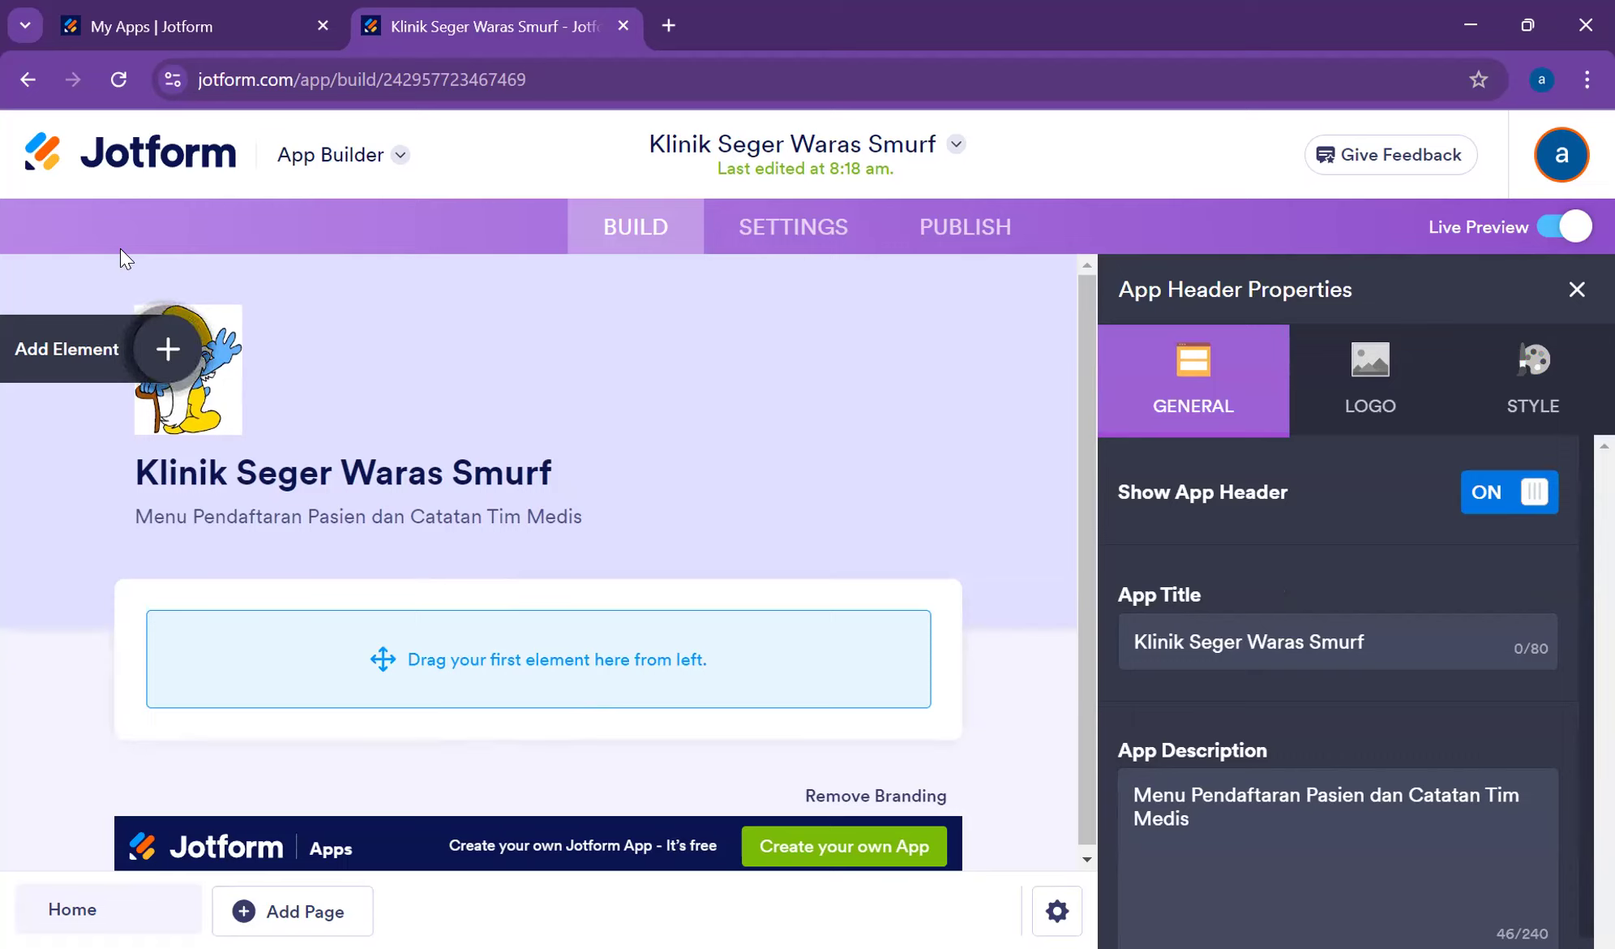
- Add the form "Pendaftaran Pasien Baru" as the first element of the Home page
left_click(166, 350)
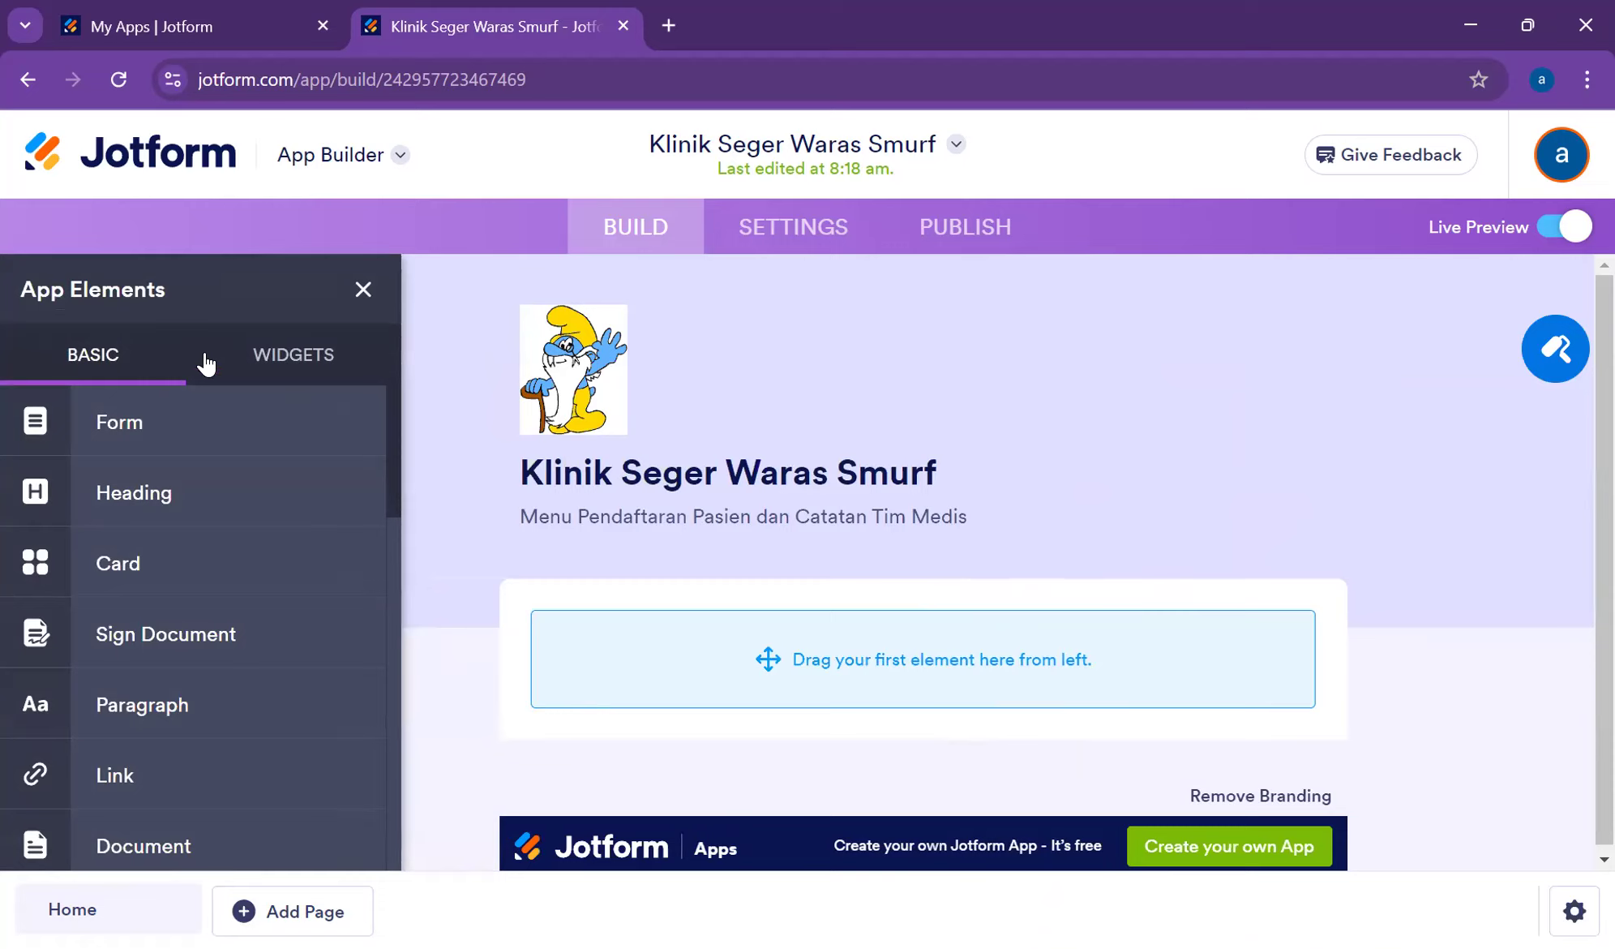
scroll(235, 572, "down", 3)
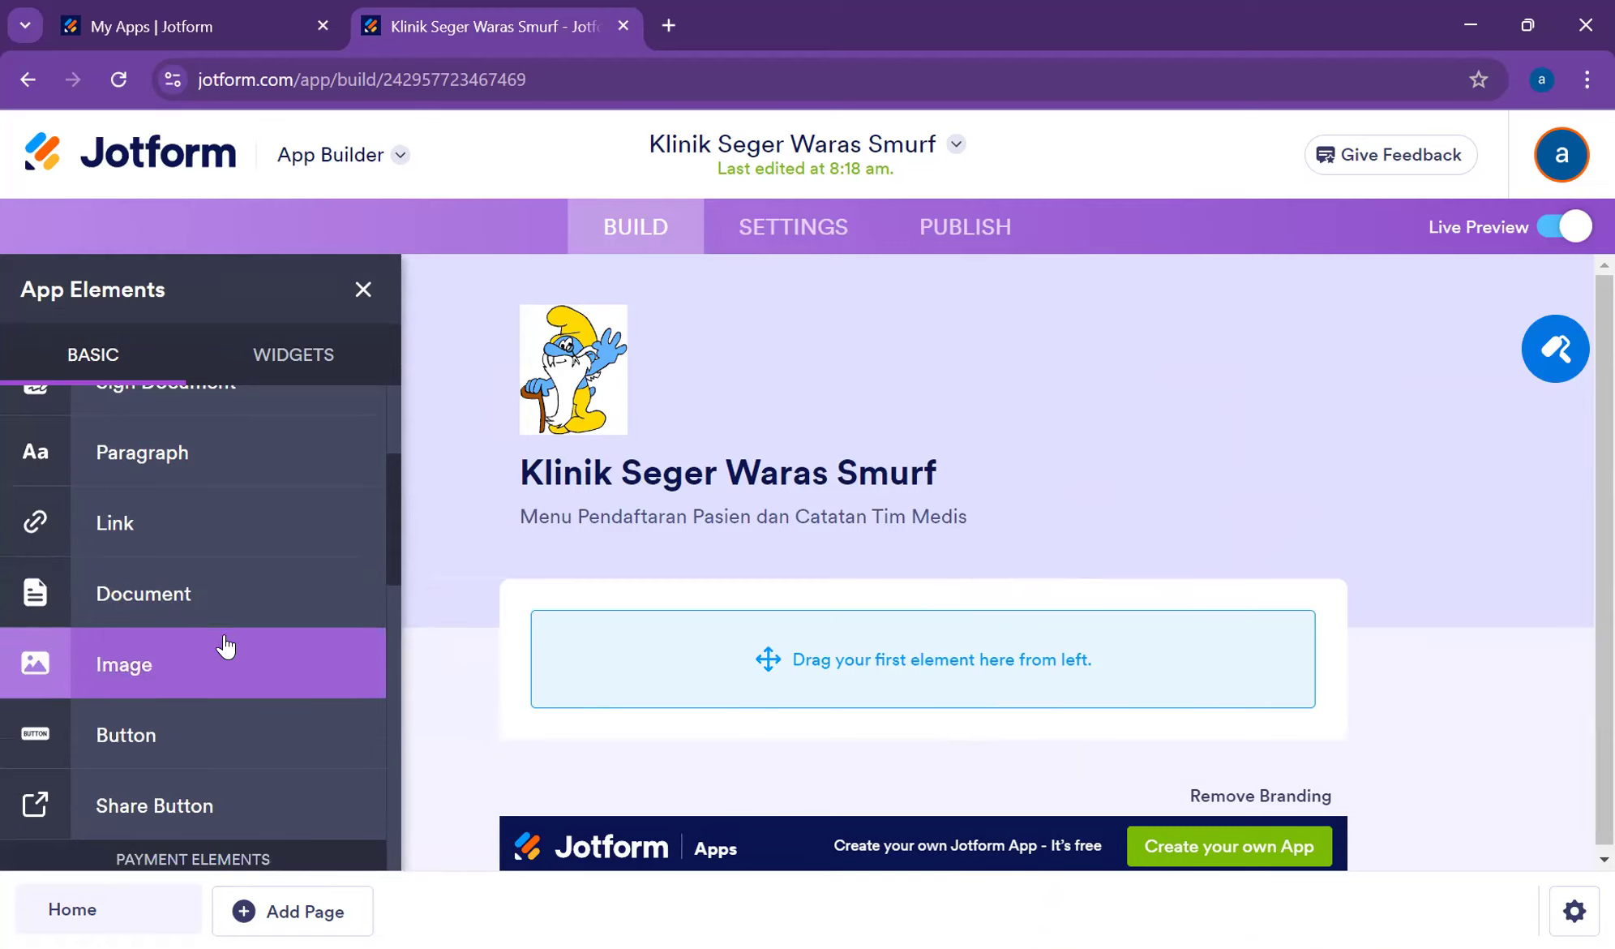
scroll(223, 665, "down", 7)
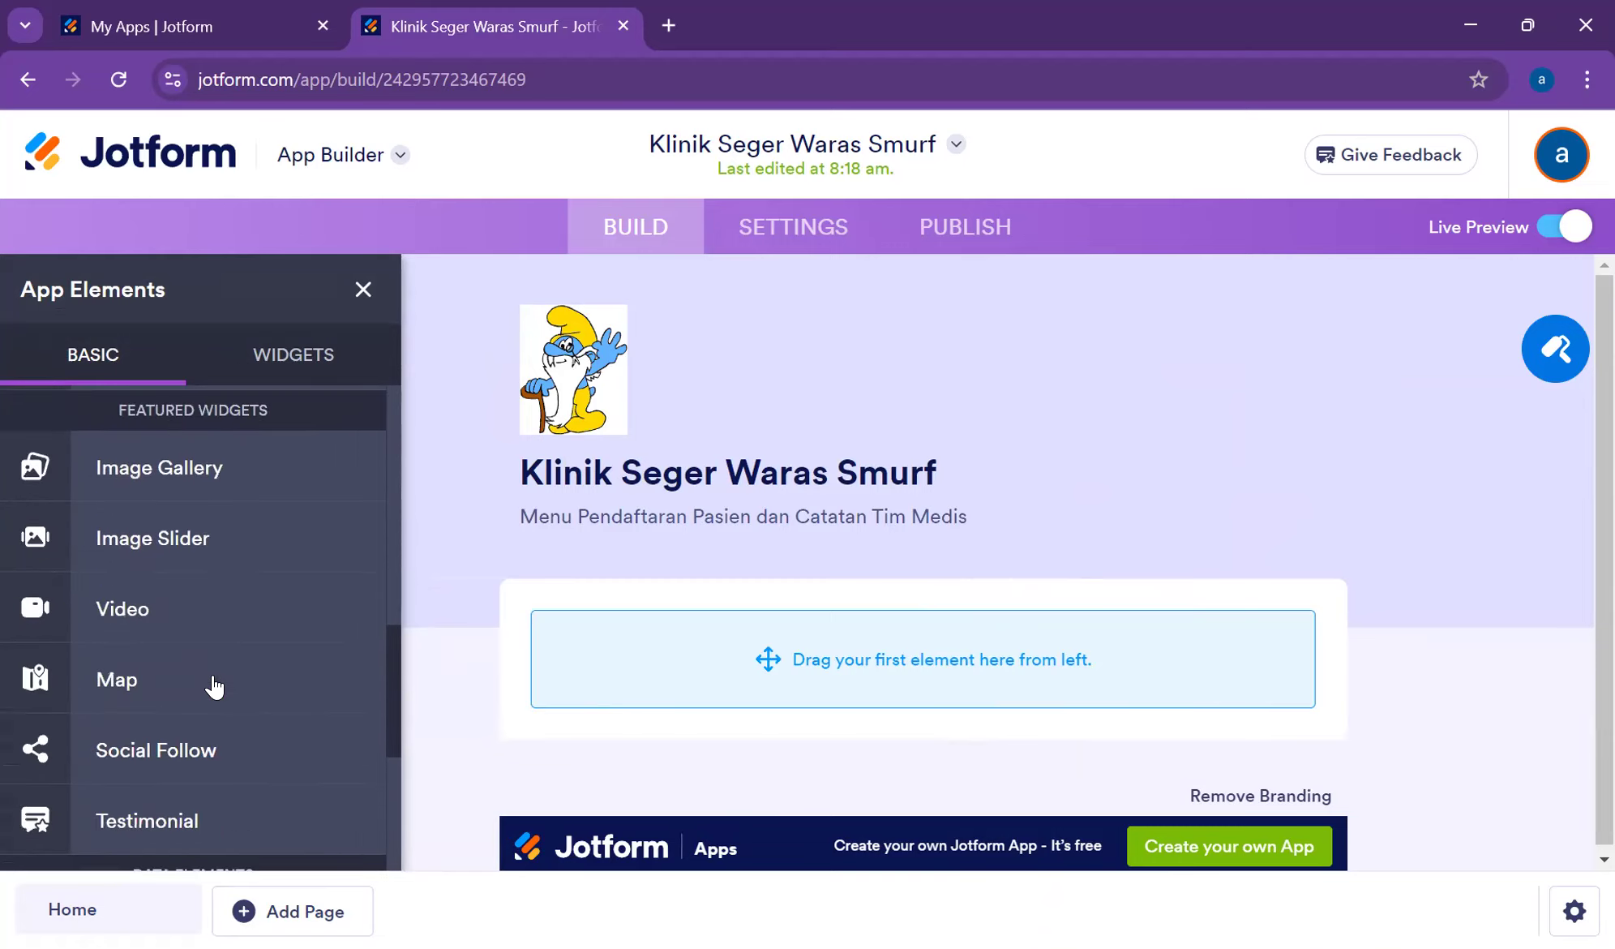
scroll(215, 689, "down", 2)
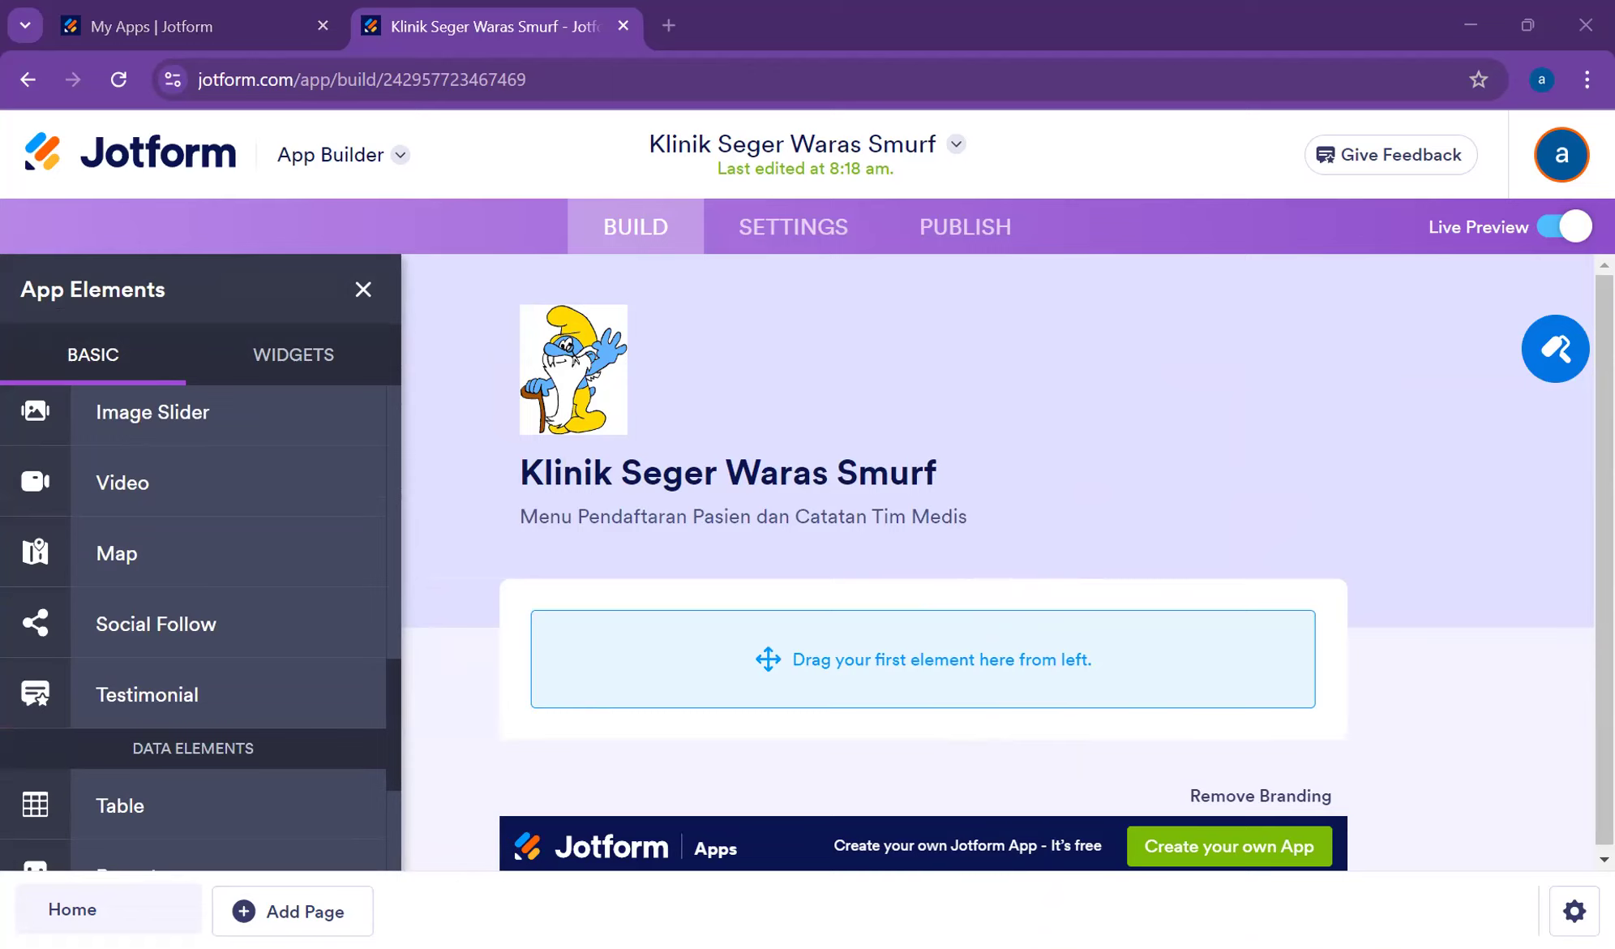
scroll(209, 653, "up", 6)
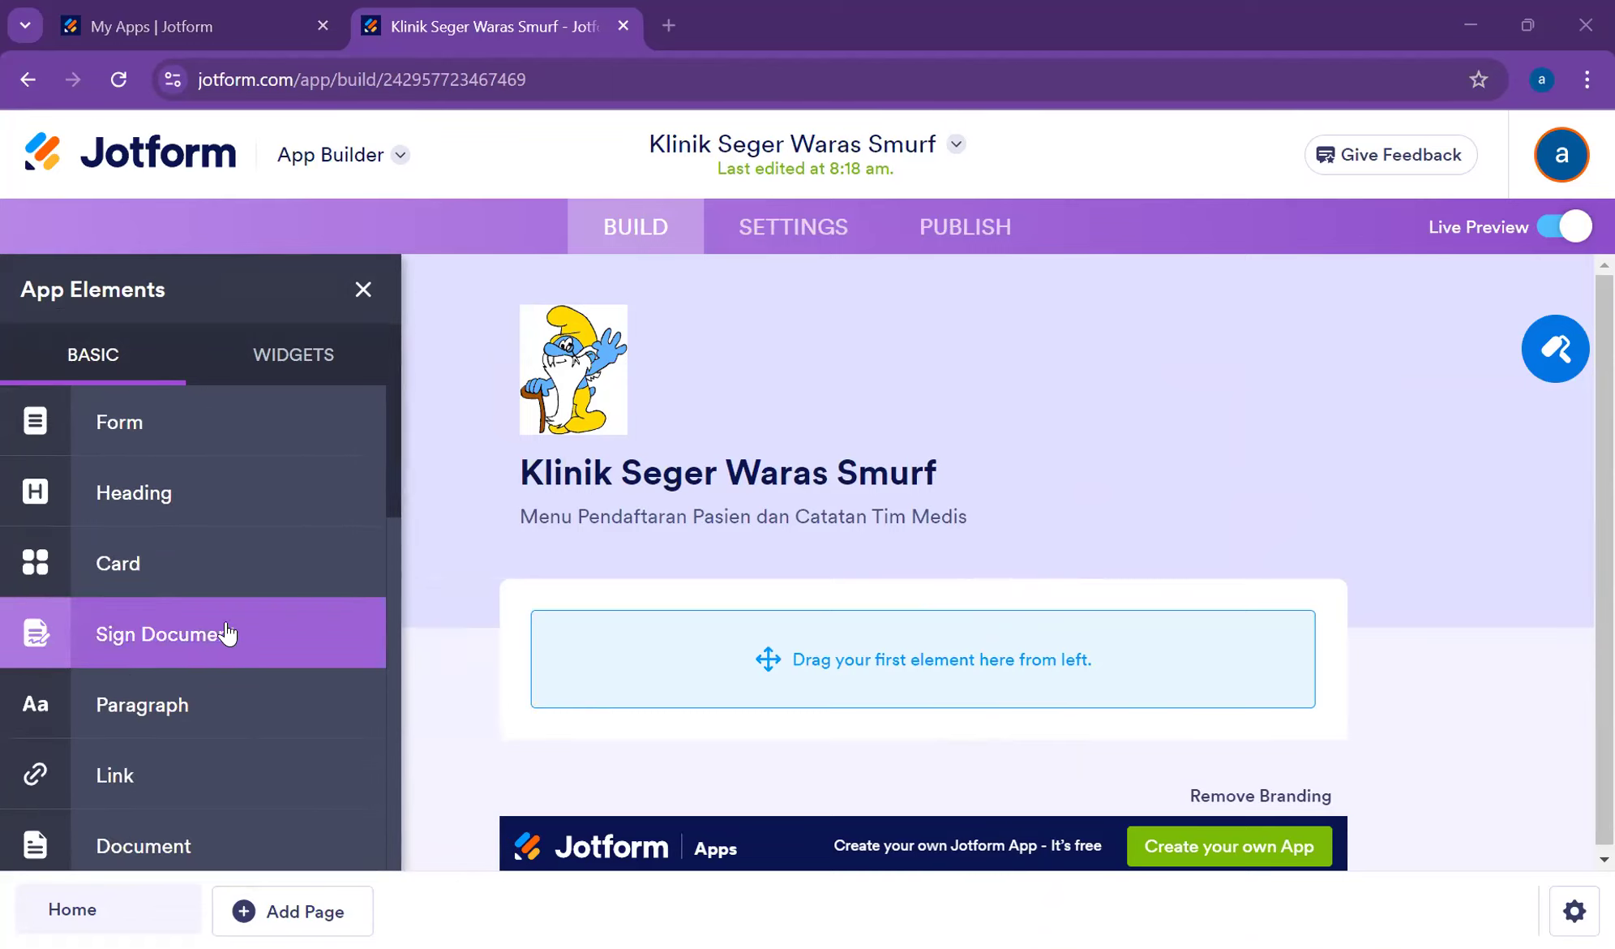
scroll(221, 637, "down", 2)
scroll(202, 576, "up", 2)
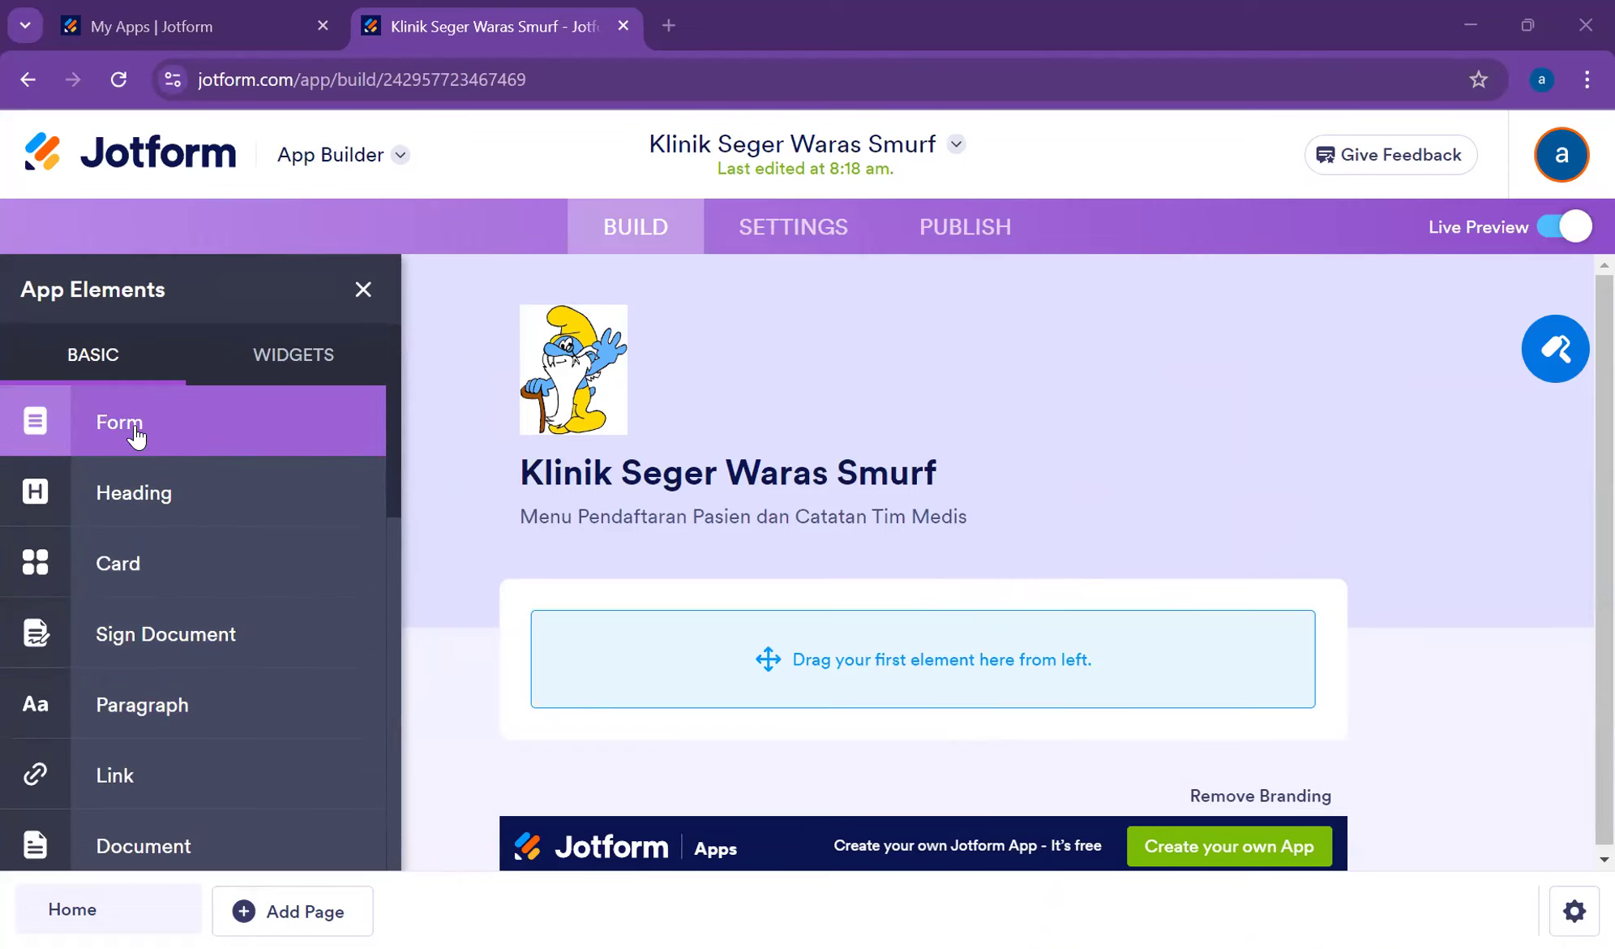
left_click_drag(136, 438, 747, 686)
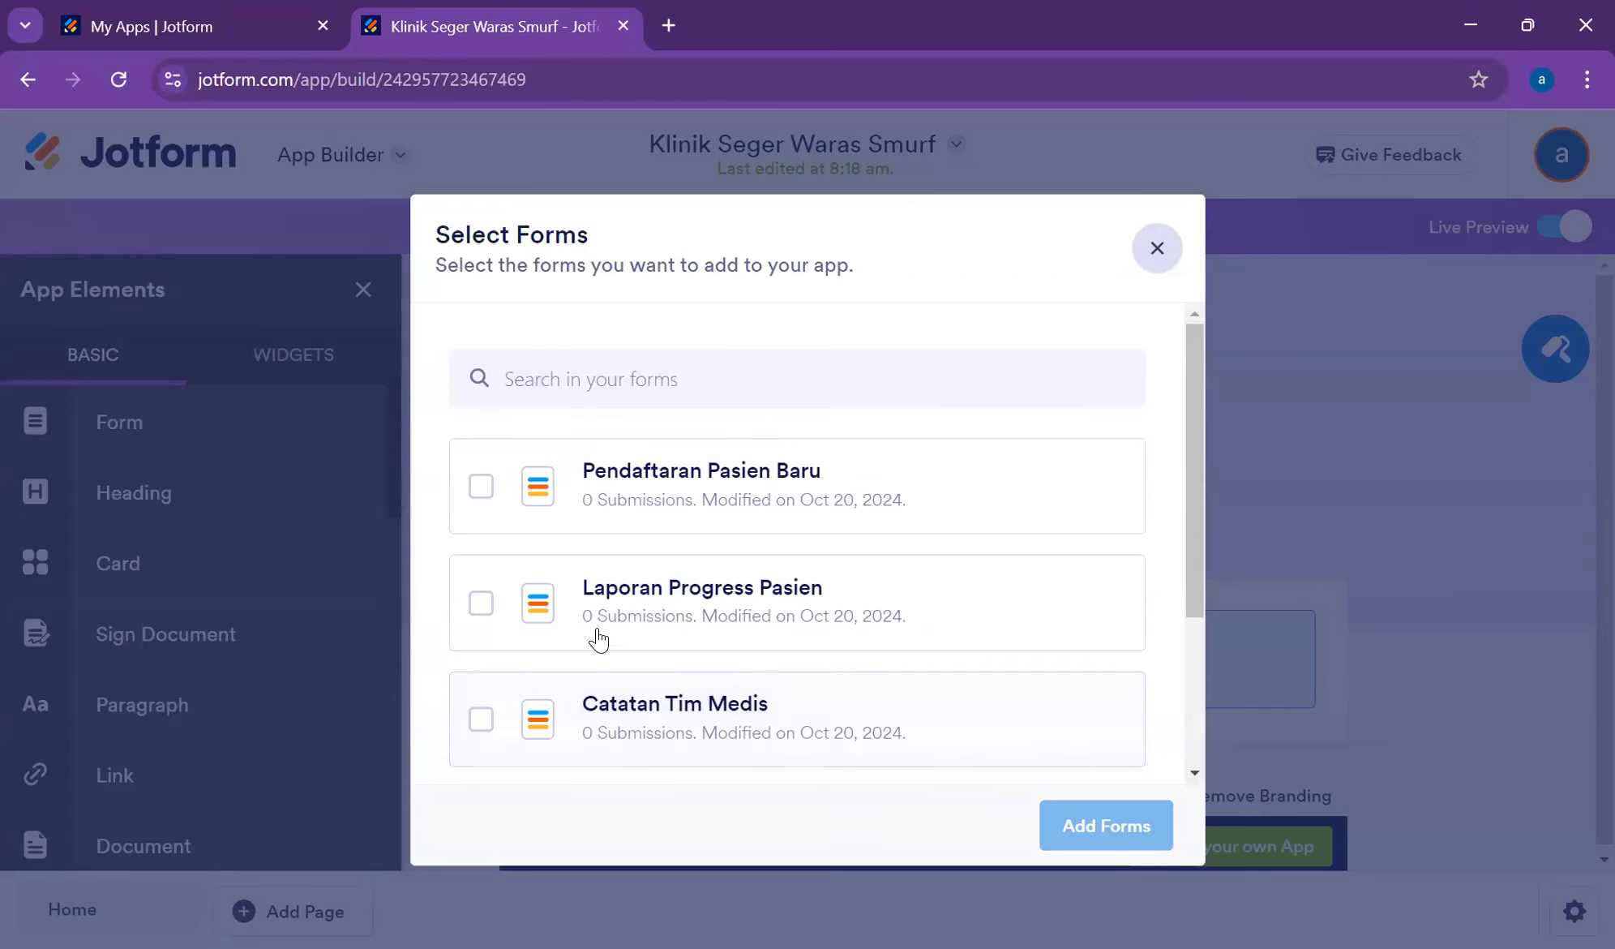
left_click(482, 488)
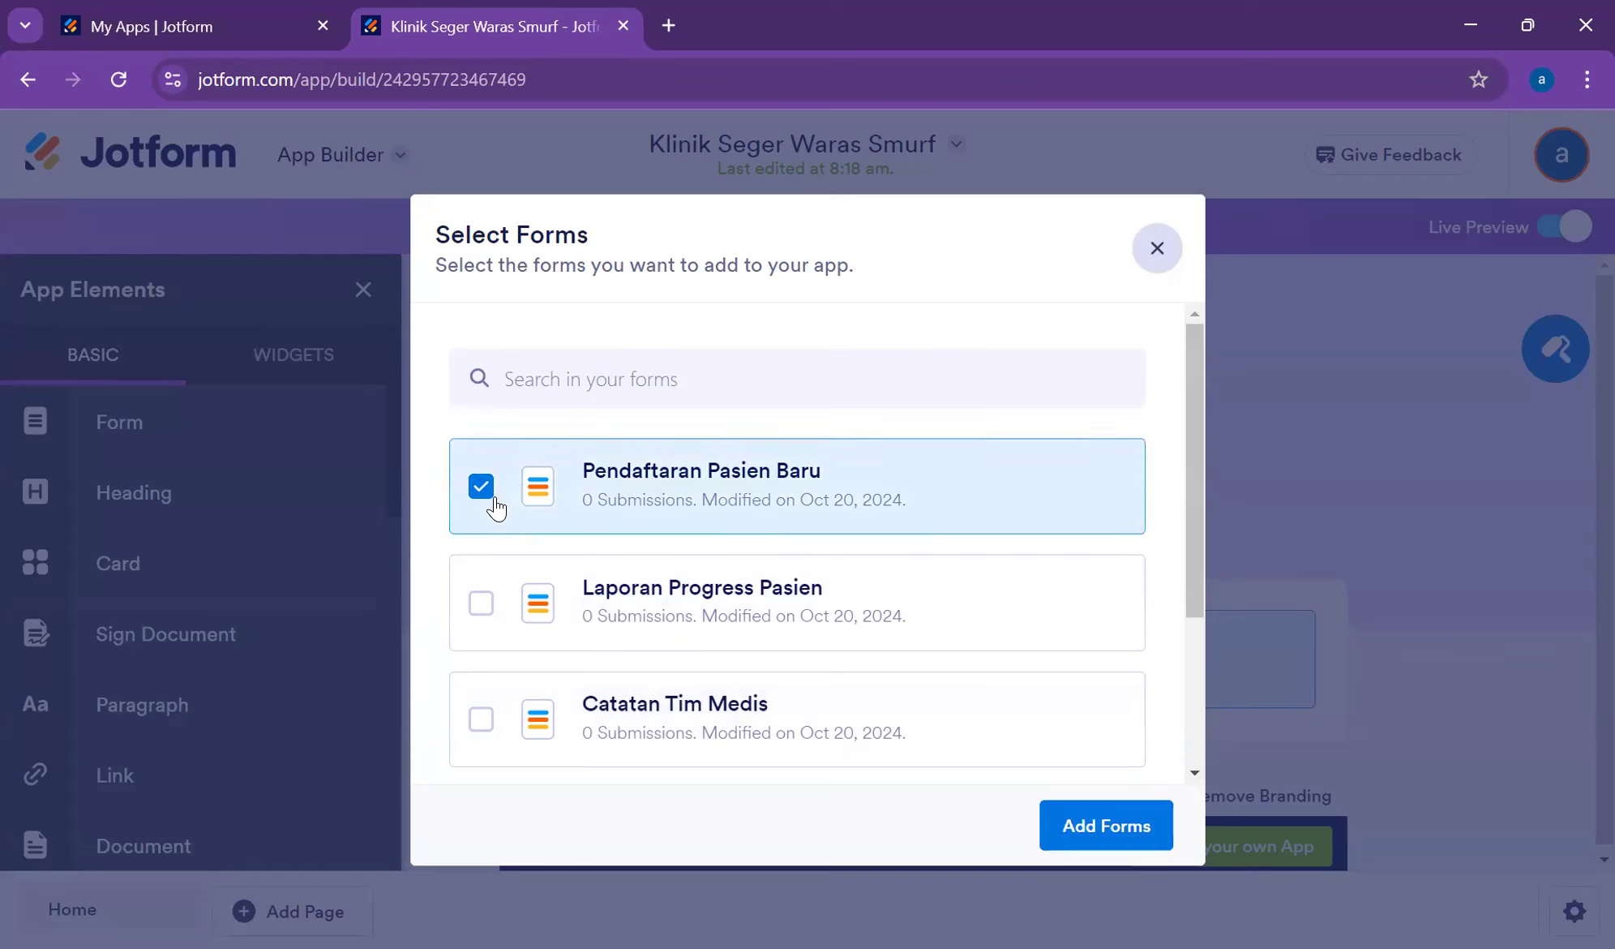
left_click(1128, 823)
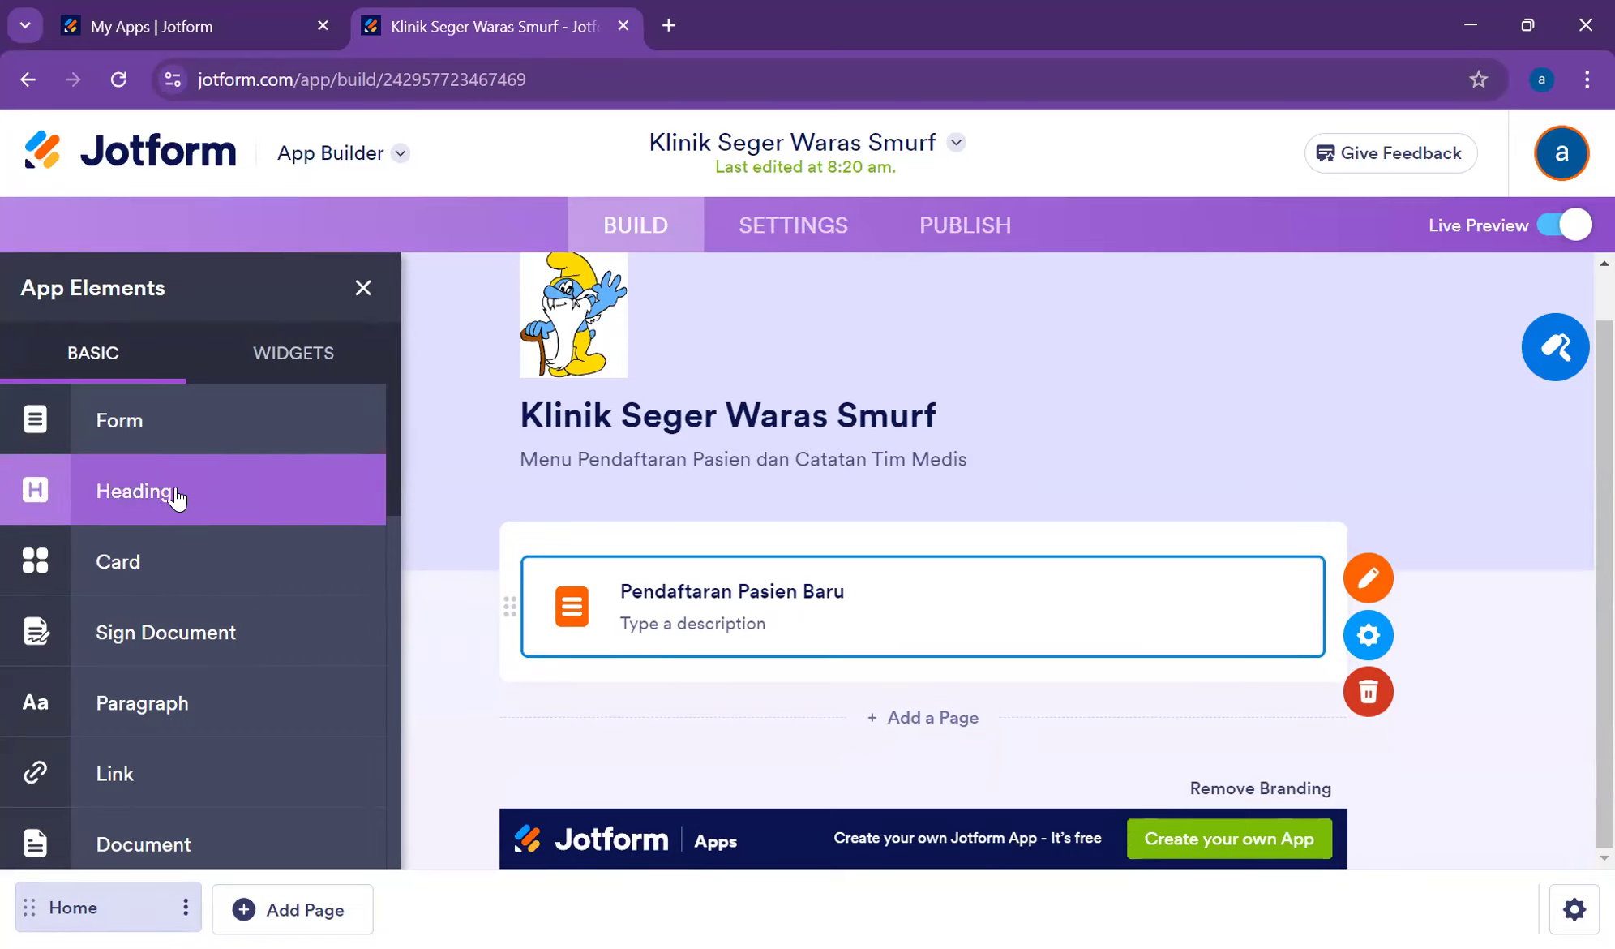
- Add the forms "Catatan Tim Medis" and "Laporan Progress Pasien" below the patient registration form
left_click_drag(169, 443, 732, 711)
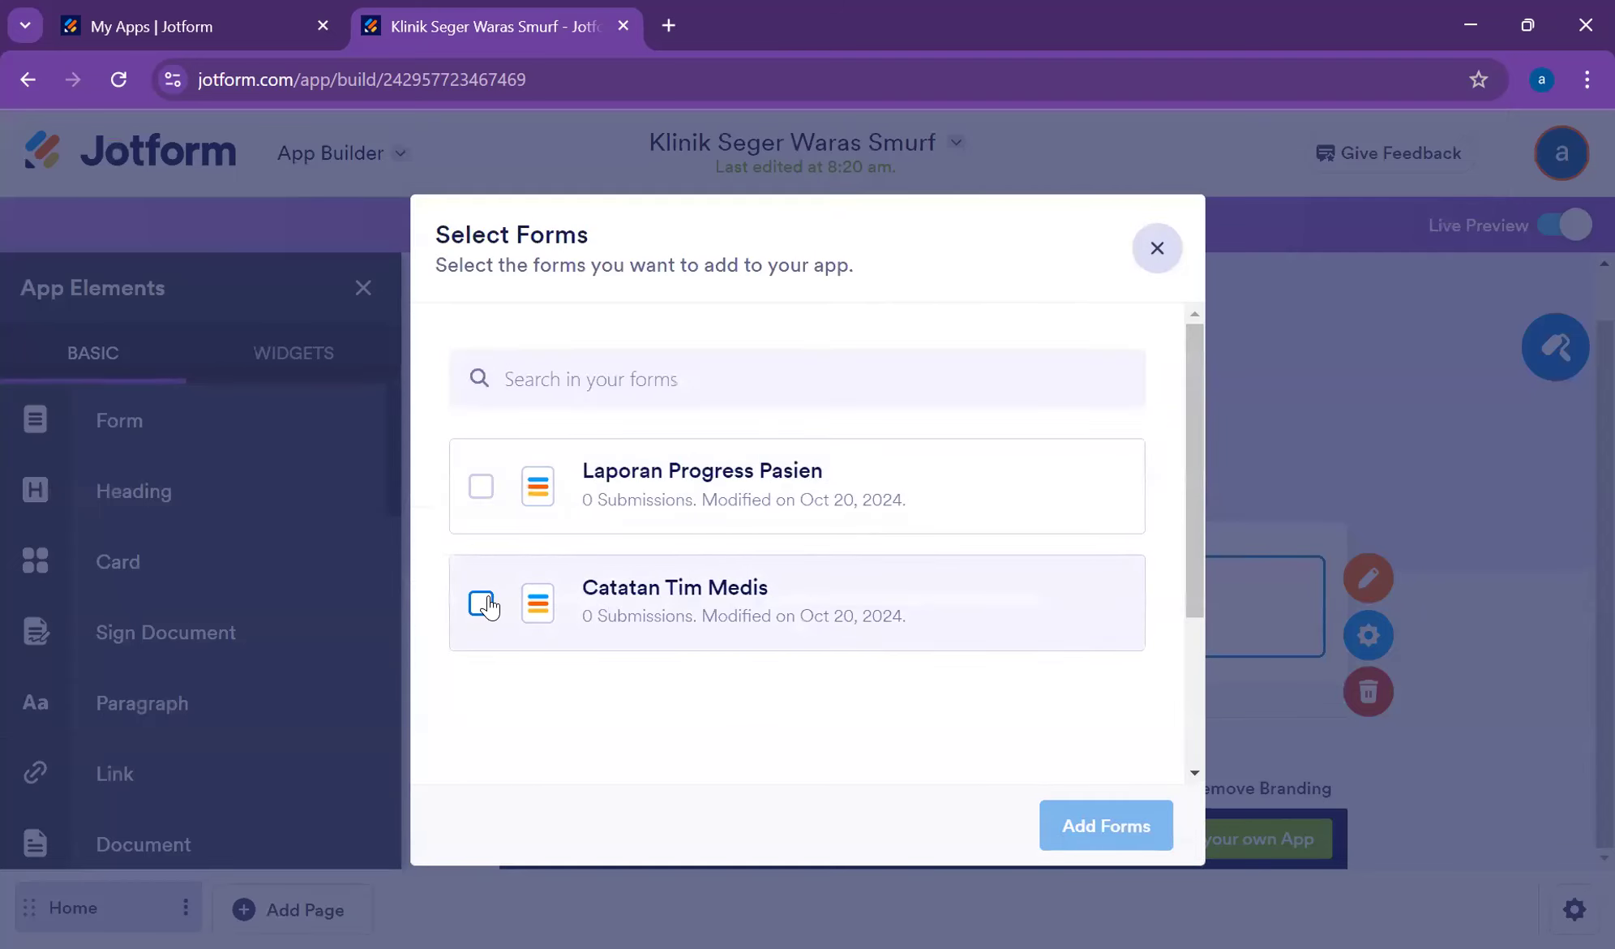
left_click(482, 602)
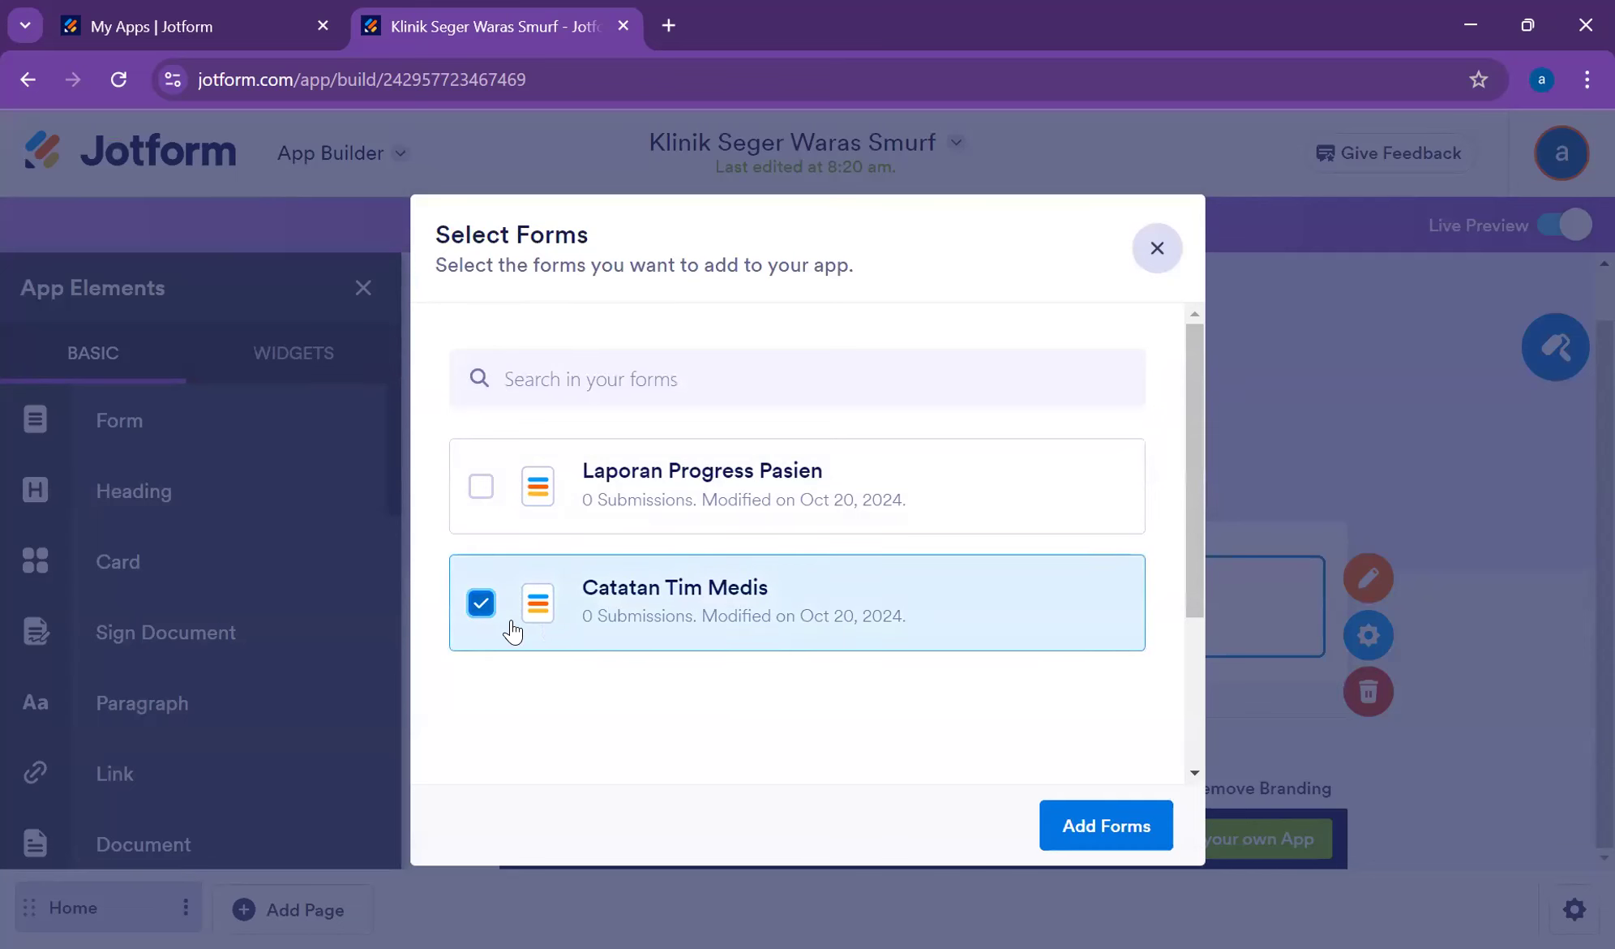
left_click(1121, 815)
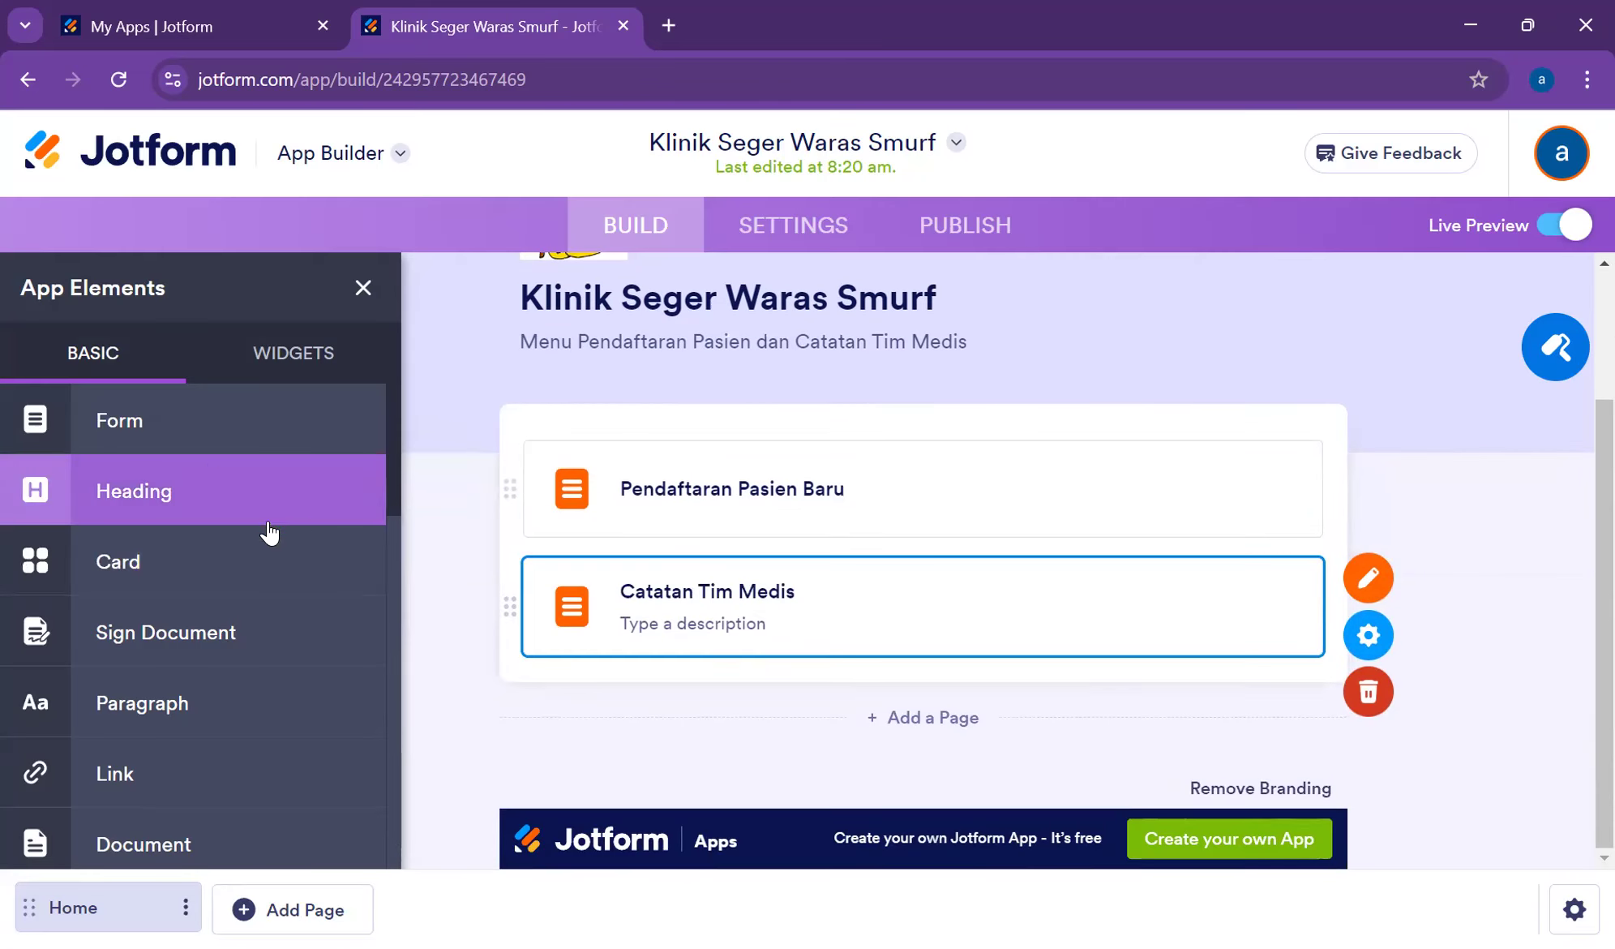
left_click(126, 433)
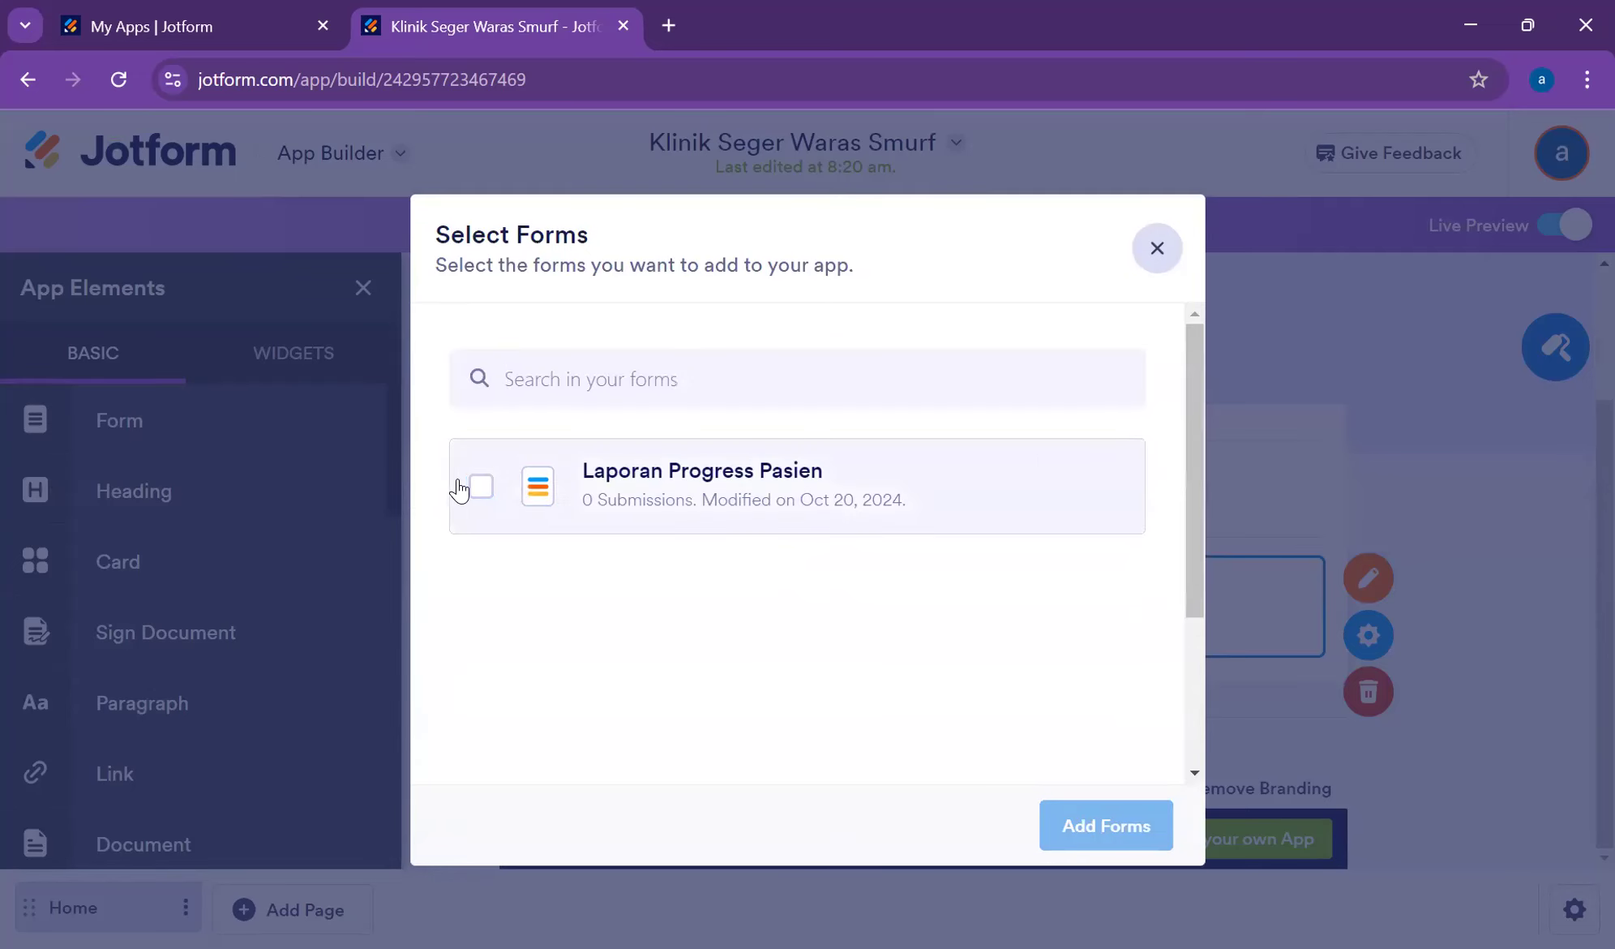
left_click(481, 487)
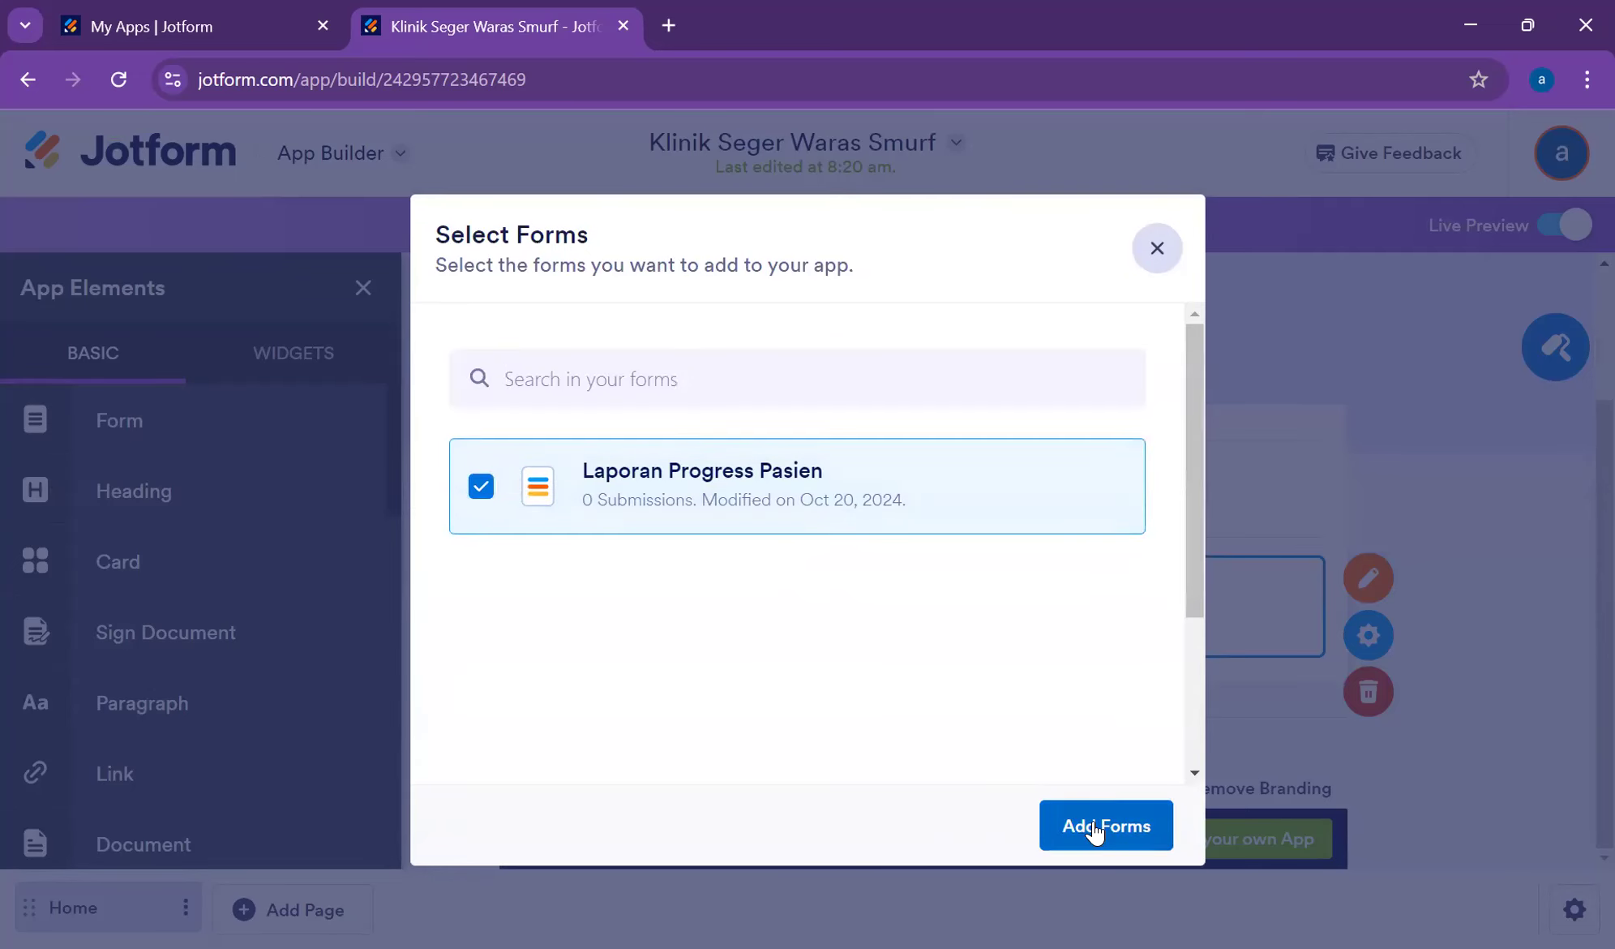
left_click(1093, 823)
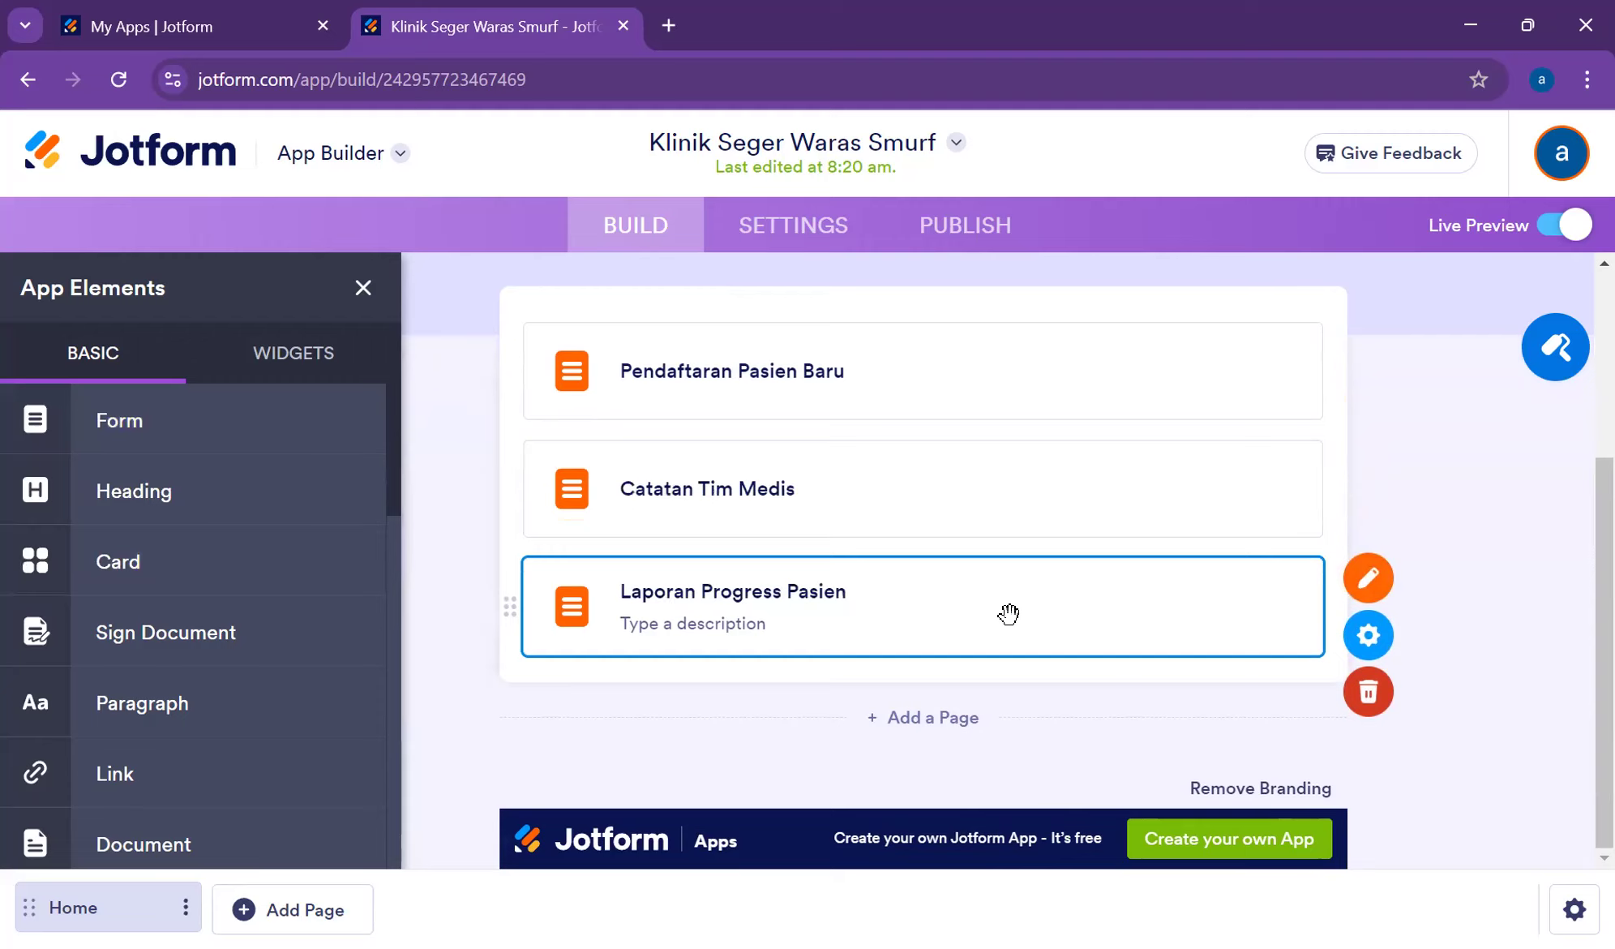
- Give the "Pendaftaran Pasien Baru" form element the description "Form Pendaftaran Pasien"
scroll(1013, 616, "up", 3)
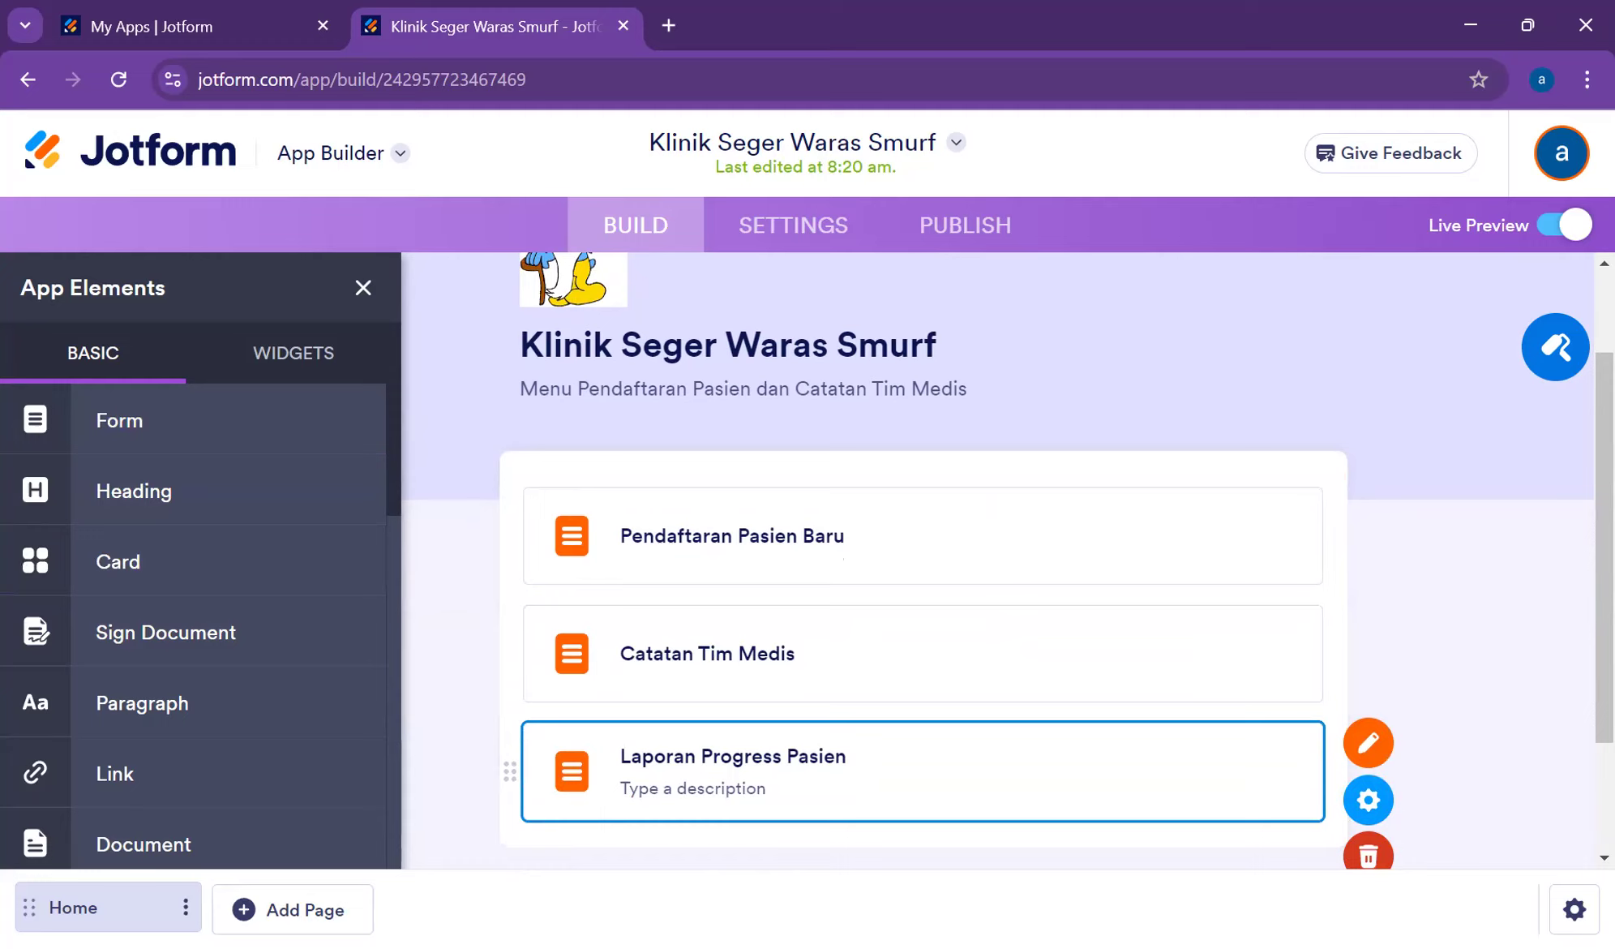
left_click(818, 531)
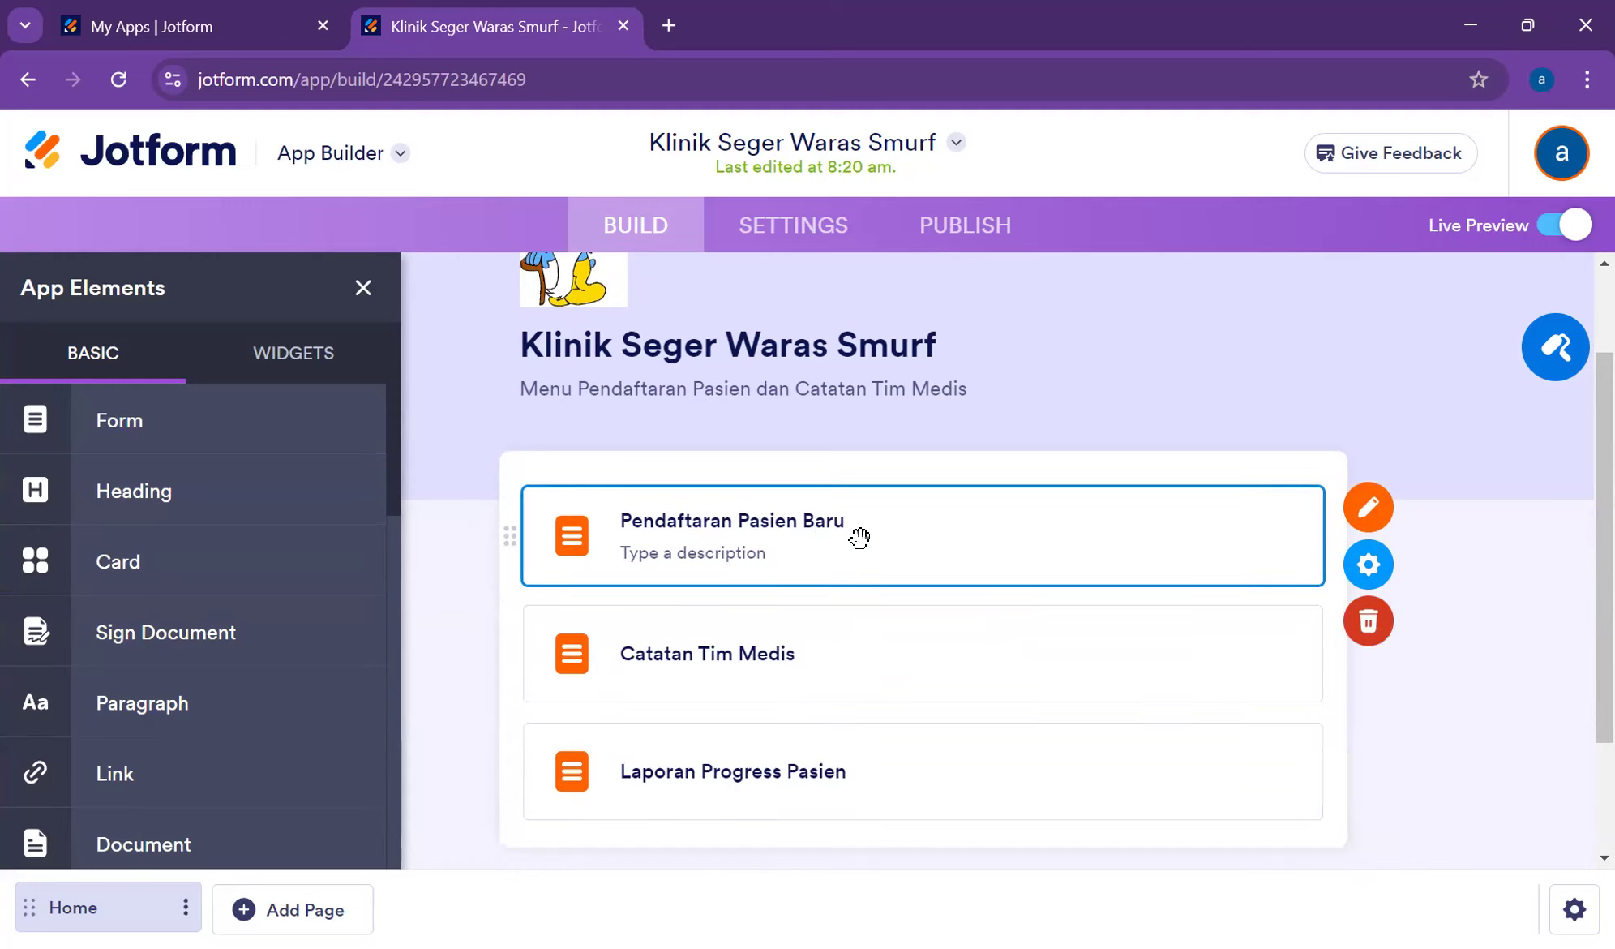
left_click(755, 553)
type("Form Pendaftaran Pasien")
- Give the "Catatan Tim Medis" form element the description "Catatan Dokter, Perawat atau Terapis"
left_click(746, 686)
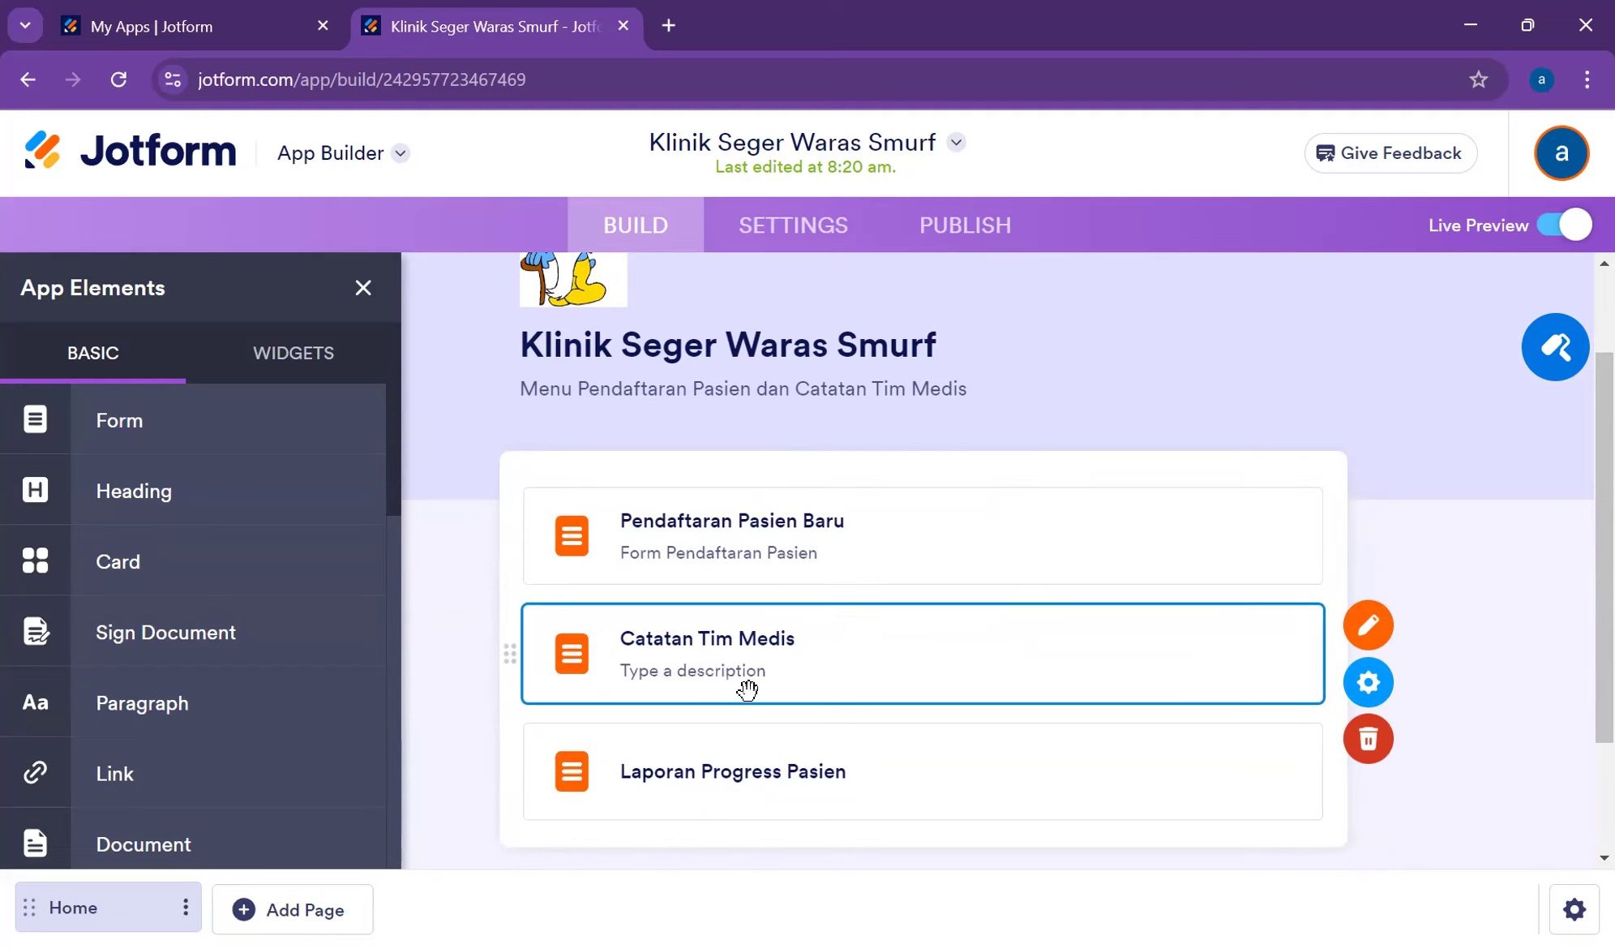
left_click(760, 671)
type("Catat")
type("an As")
type("u")
key("BackSpace")
key("BackSpace")
key("BackSpace")
key("BackSpace")
key("BackSpace")
key("BackSpace")
key("BackSpace")
key("BackSpace")
key("BackSpace")
key("BackSpace")
type("C")
type("atata")
type("n Dokter")
type(". ")
type("Perawat")
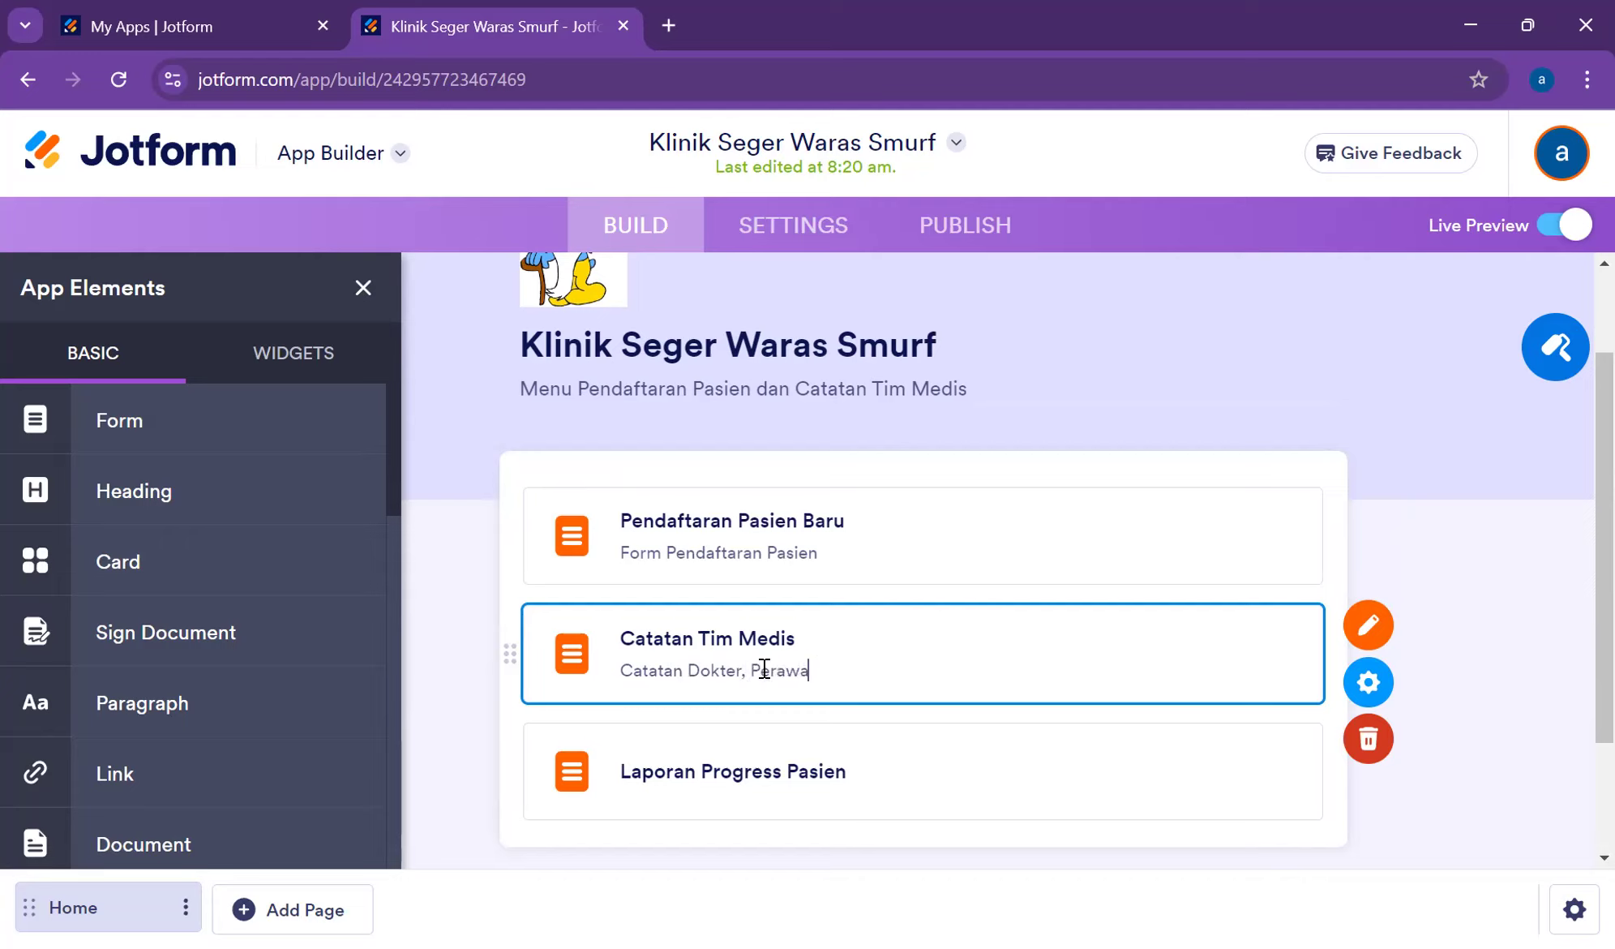
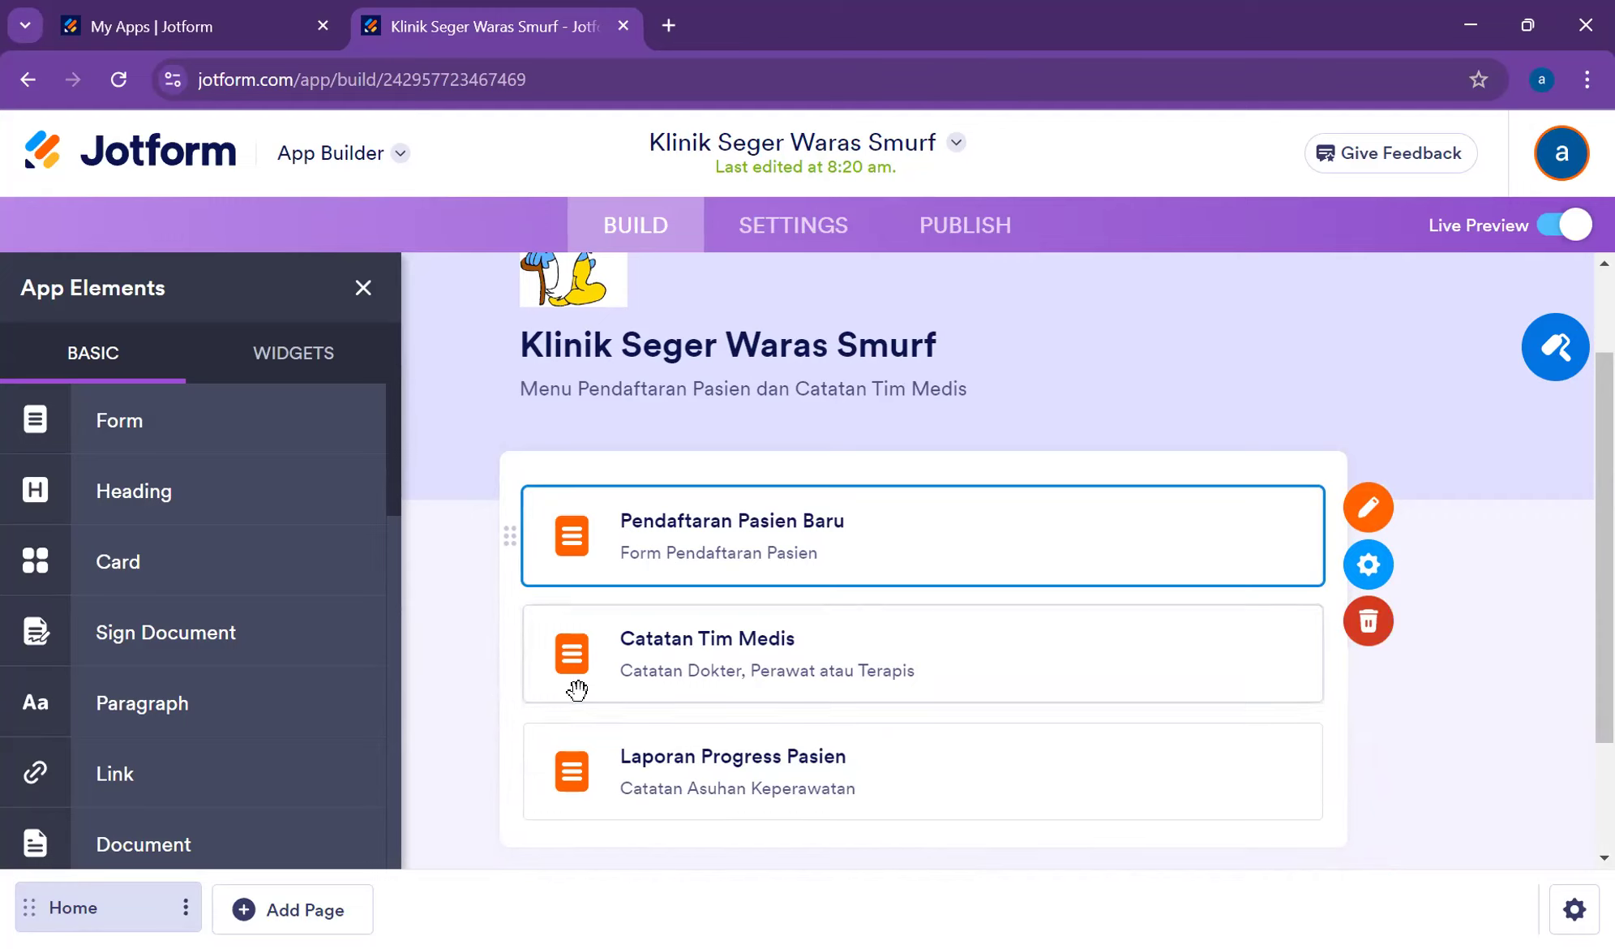
- Add an Image Slider element below the "Laporan Progress Pasien" form on the Home page
scroll(861, 657, "down", 2)
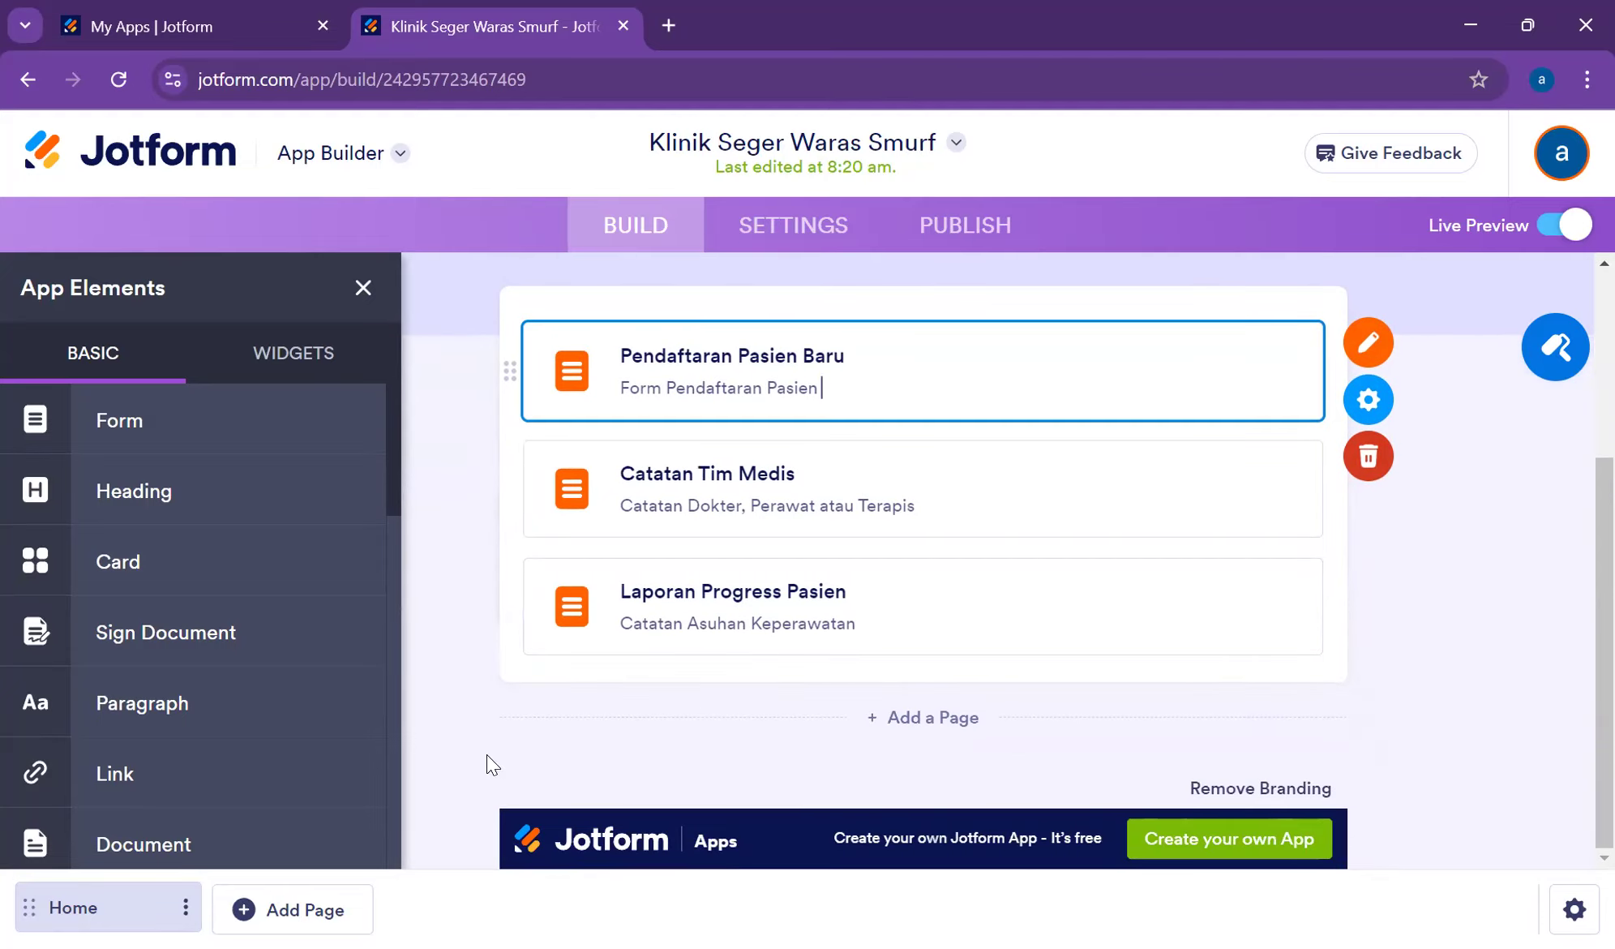
scroll(189, 685, "down", 4)
scroll(189, 685, "down", 1)
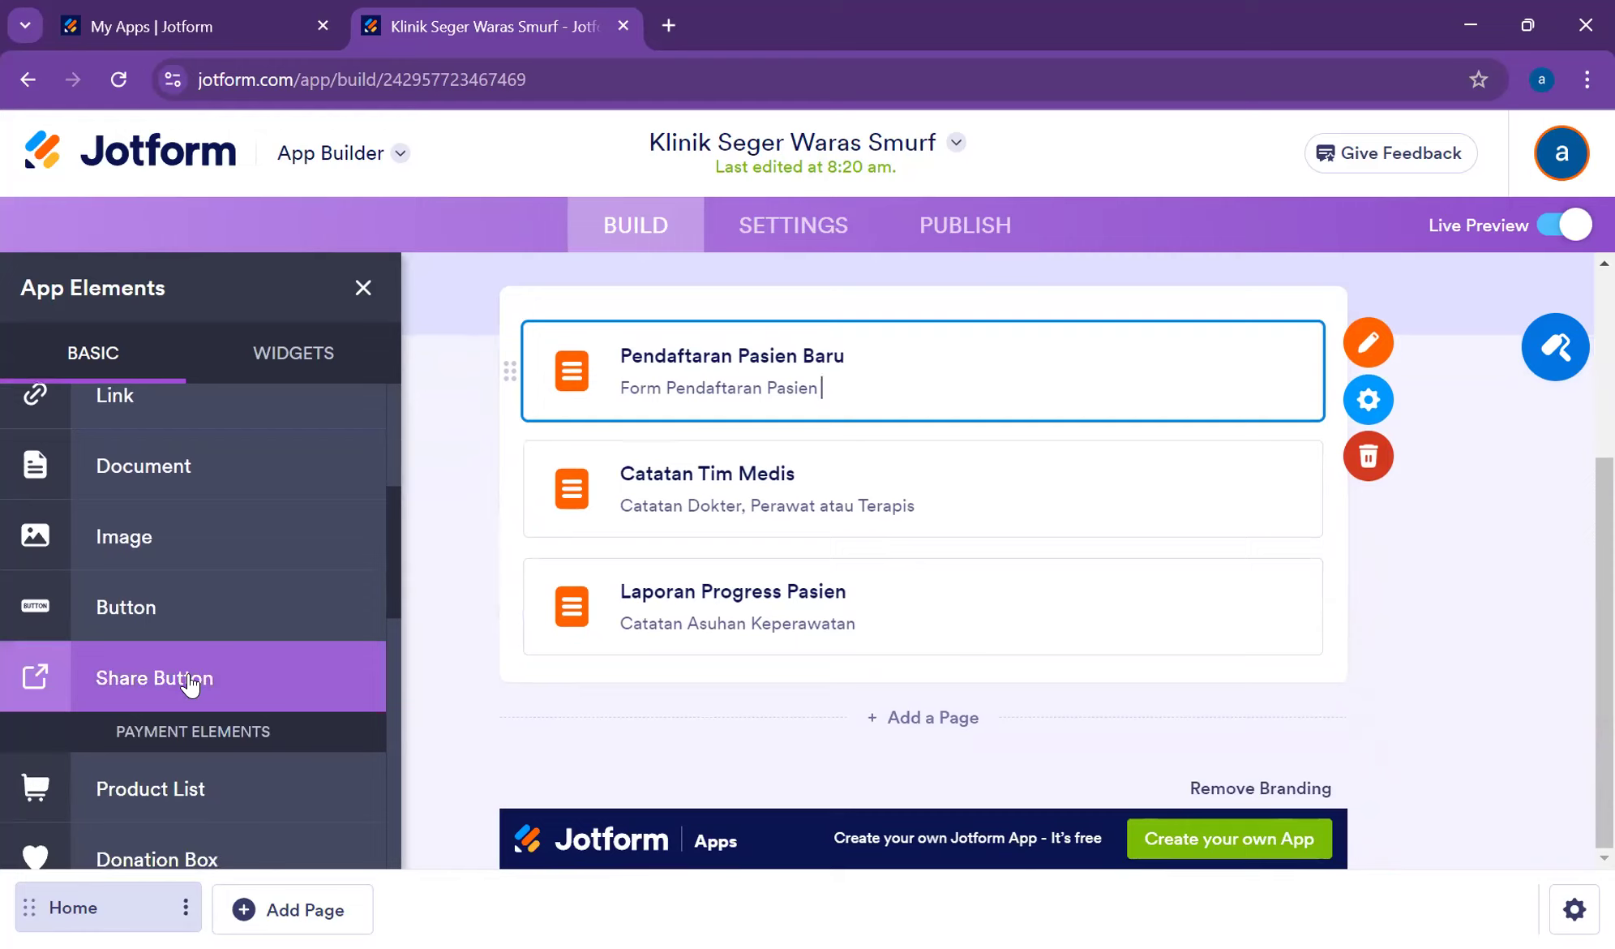
scroll(188, 685, "down", 5)
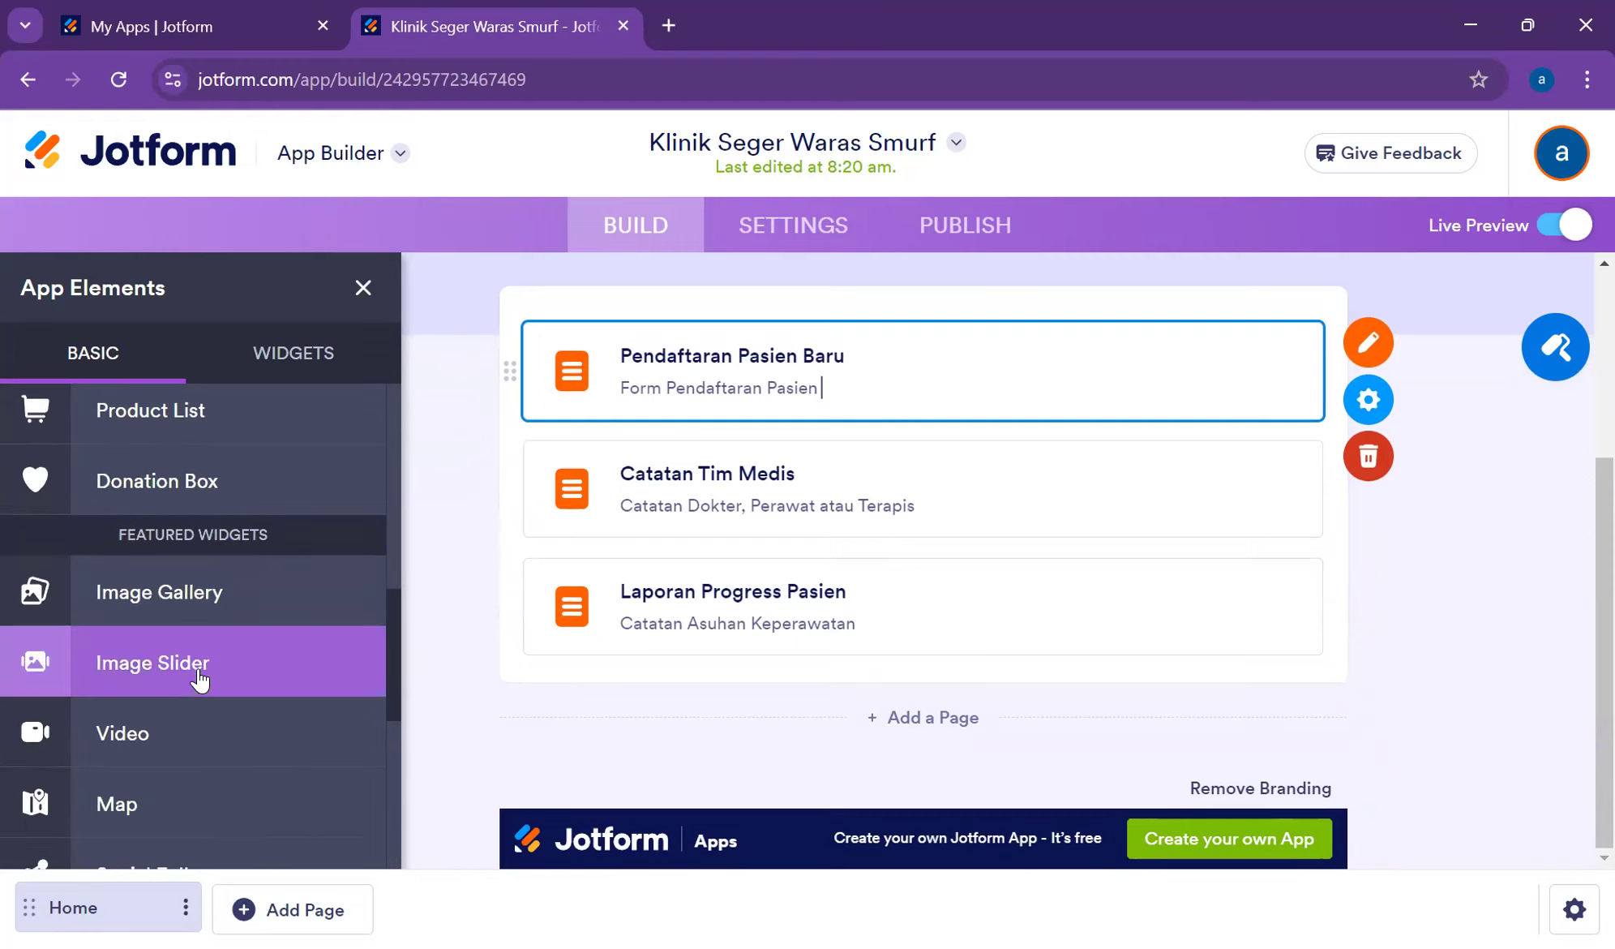
left_click_drag(195, 675, 858, 726)
left_click_drag(120, 664, 754, 688)
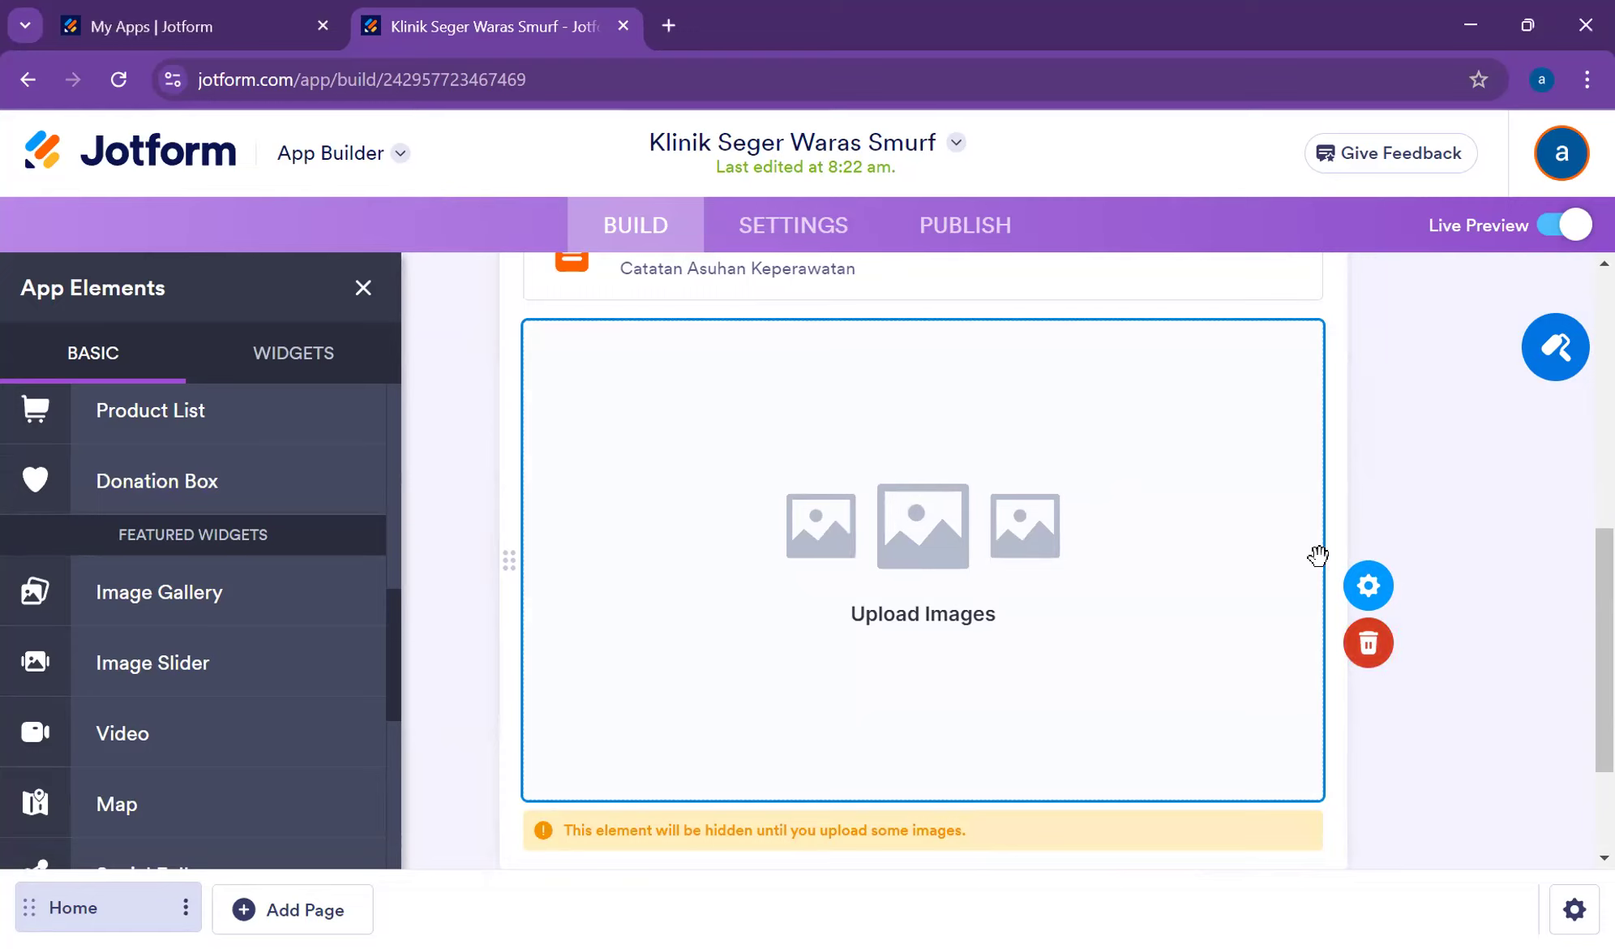
- Review the Image Slider's properties and upload the waving Smurf picture as its first image
left_click(1390, 600)
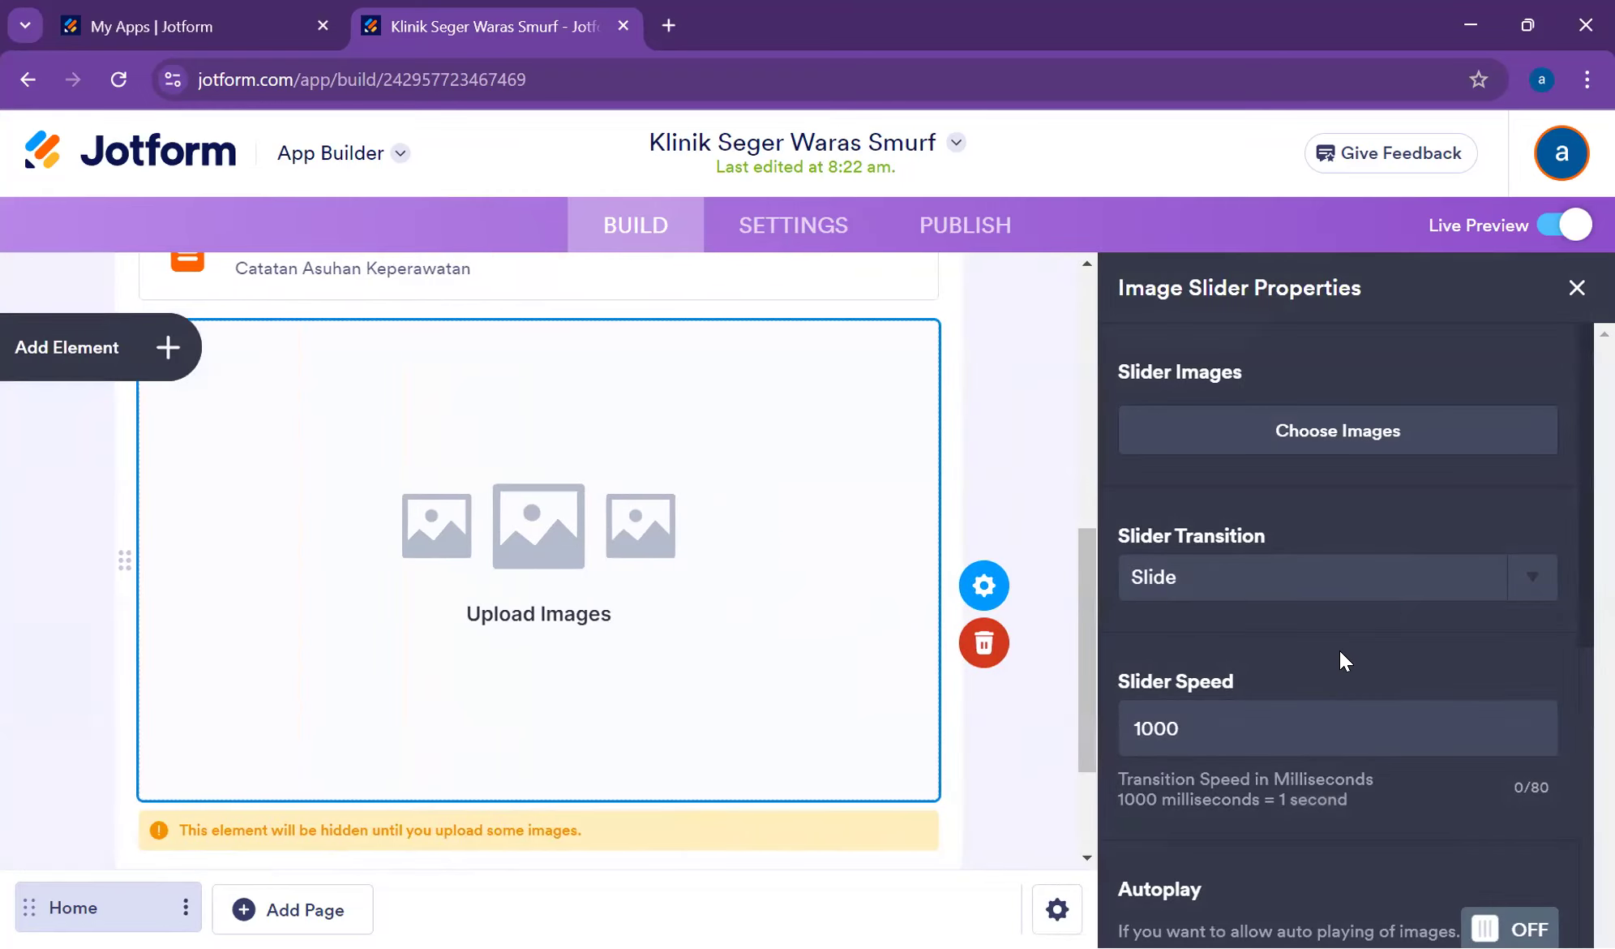
scroll(1354, 659, "down", 3)
scroll(1355, 658, "down", 5)
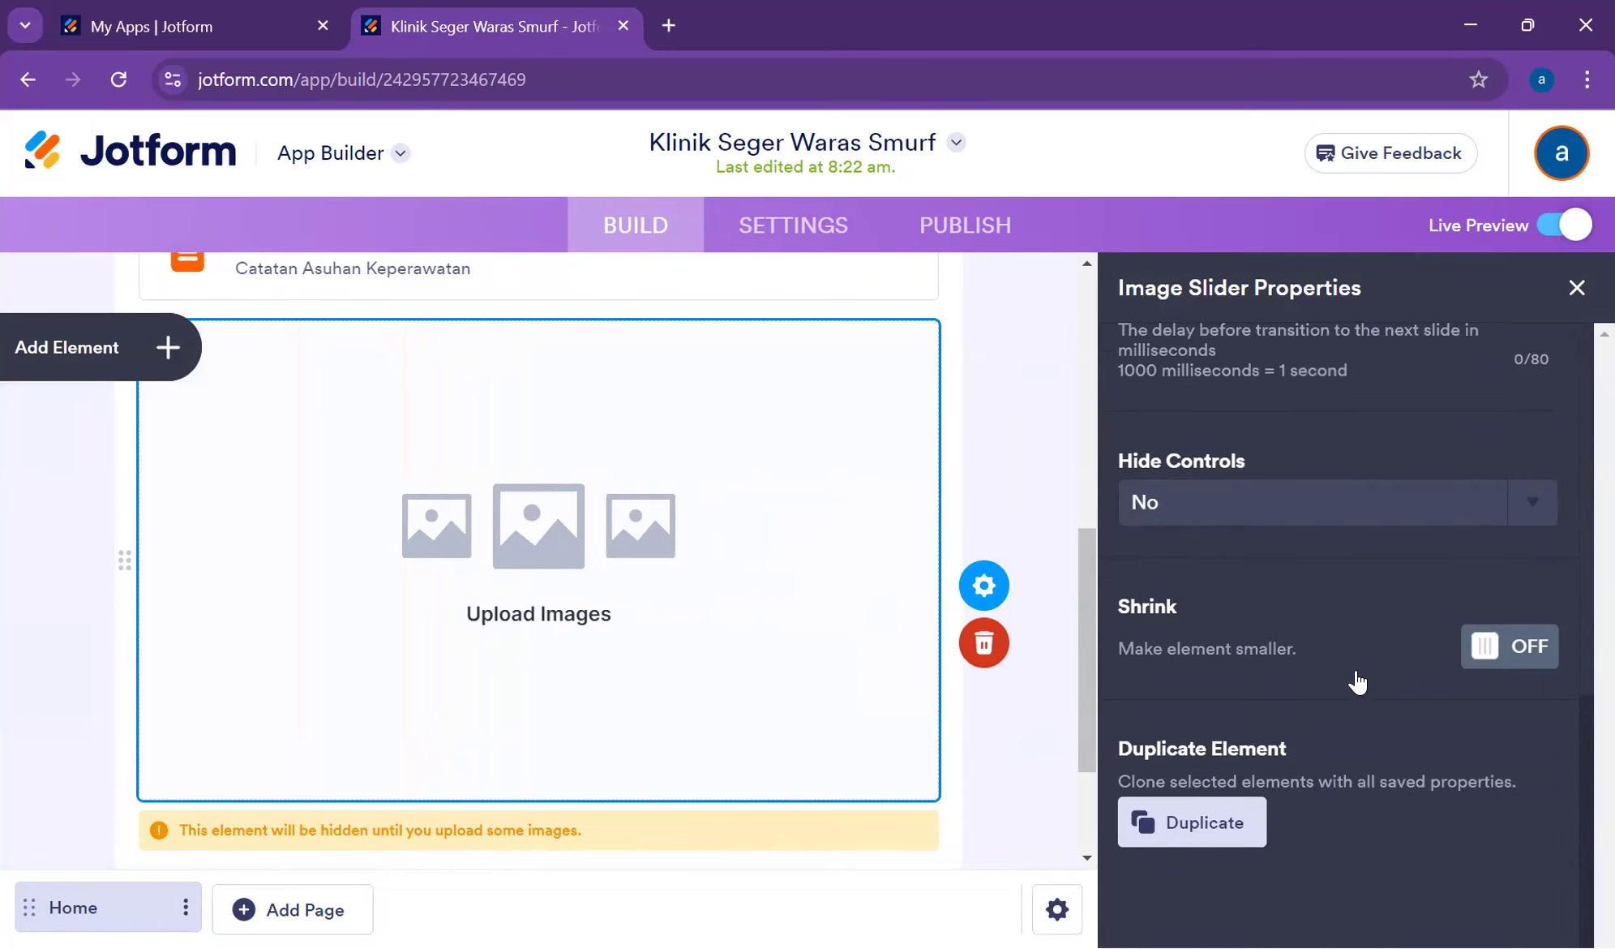
scroll(1359, 699, "up", 10)
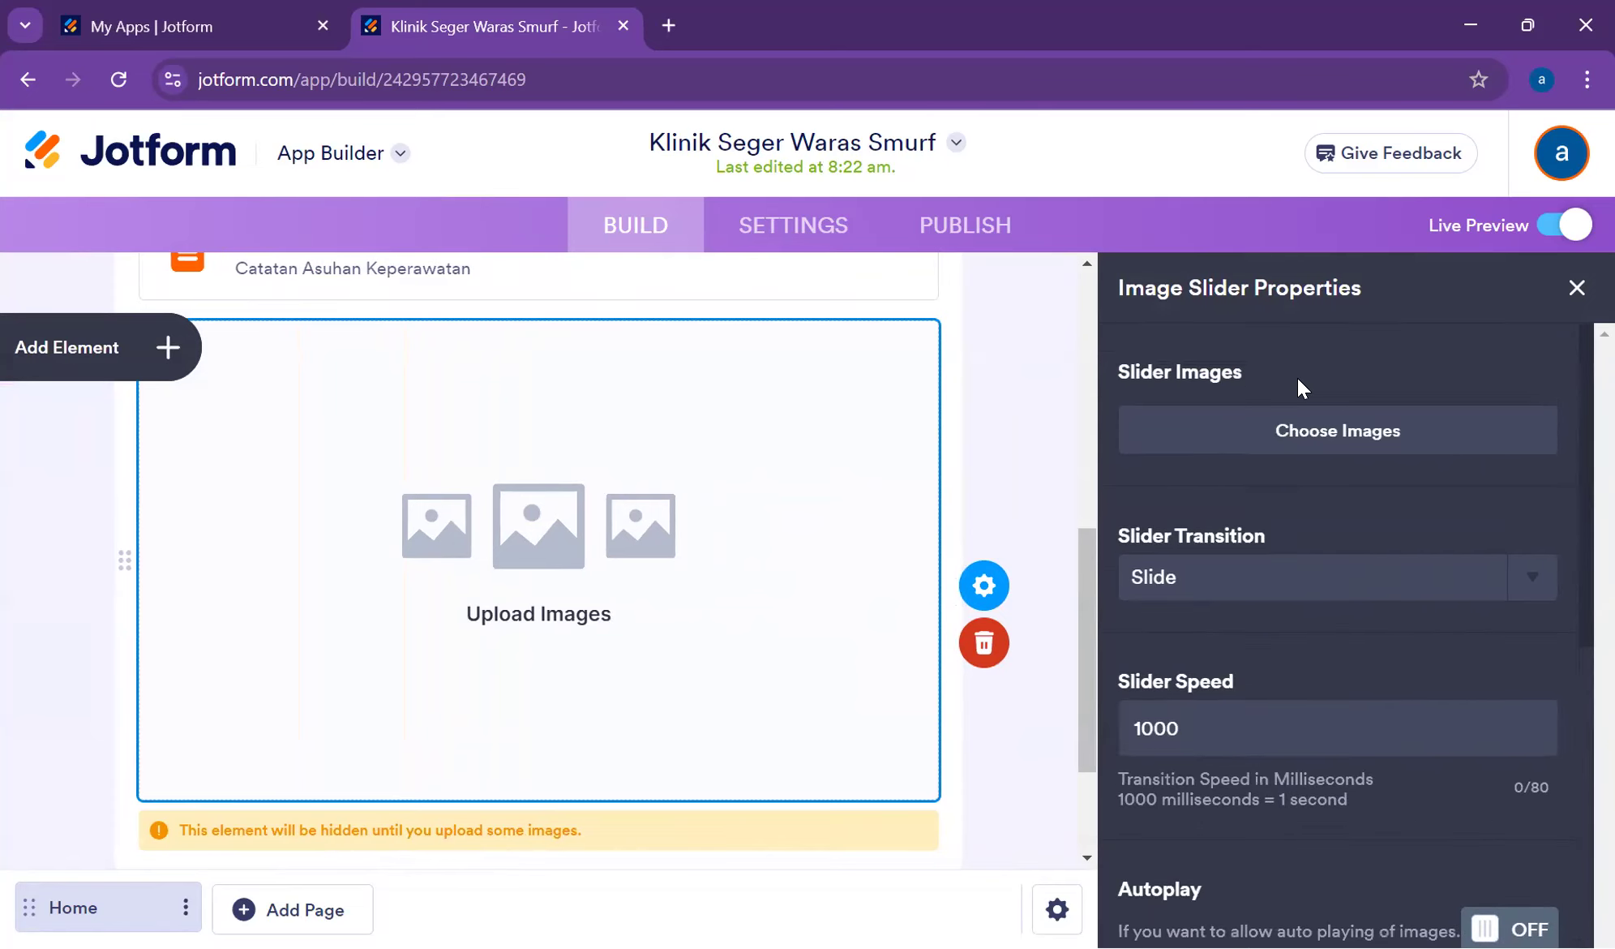
left_click(1302, 431)
left_click(1309, 626)
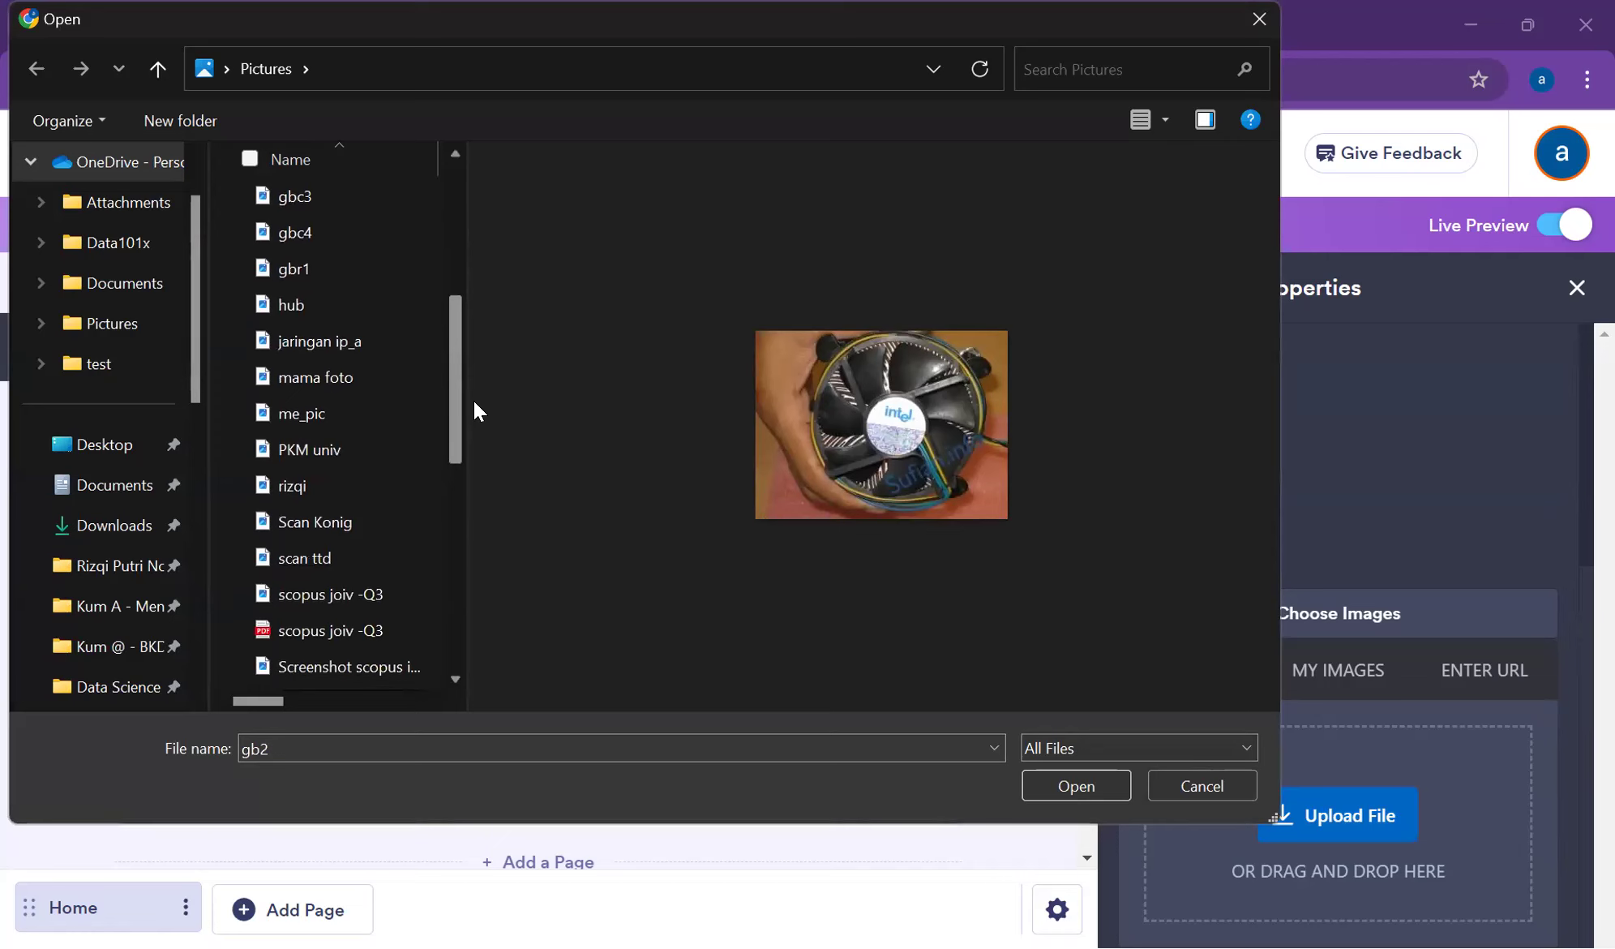
- Upload the picture "UNUSA" from the Pictures folder as the slider's second image
left_click_drag(474, 400, 476, 535)
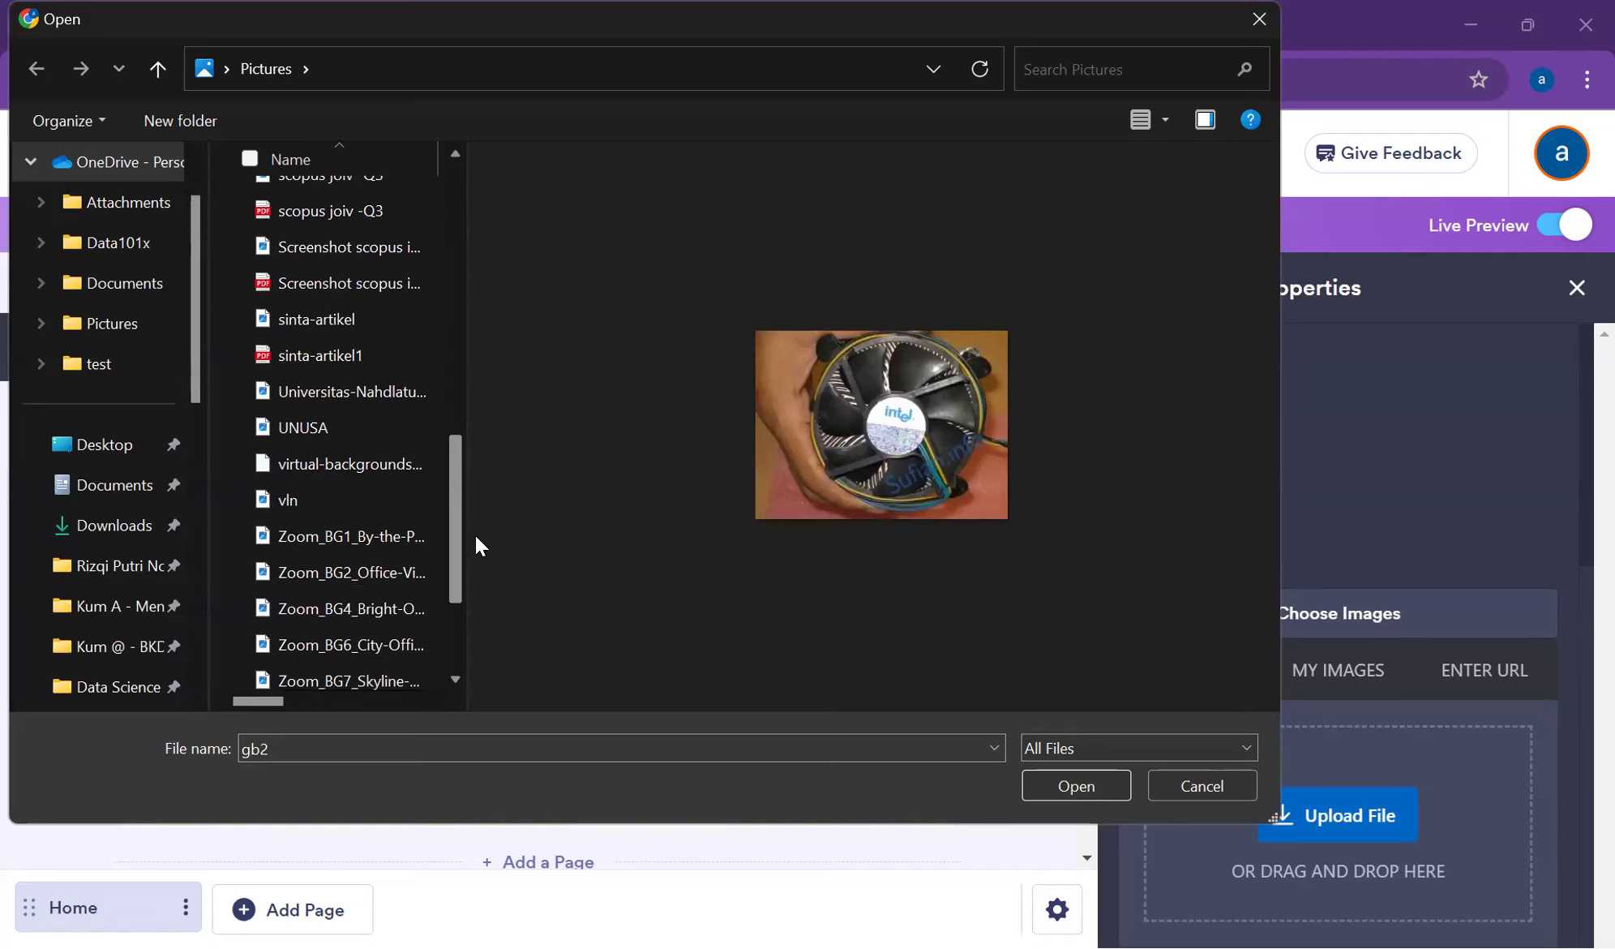
left_click(300, 422)
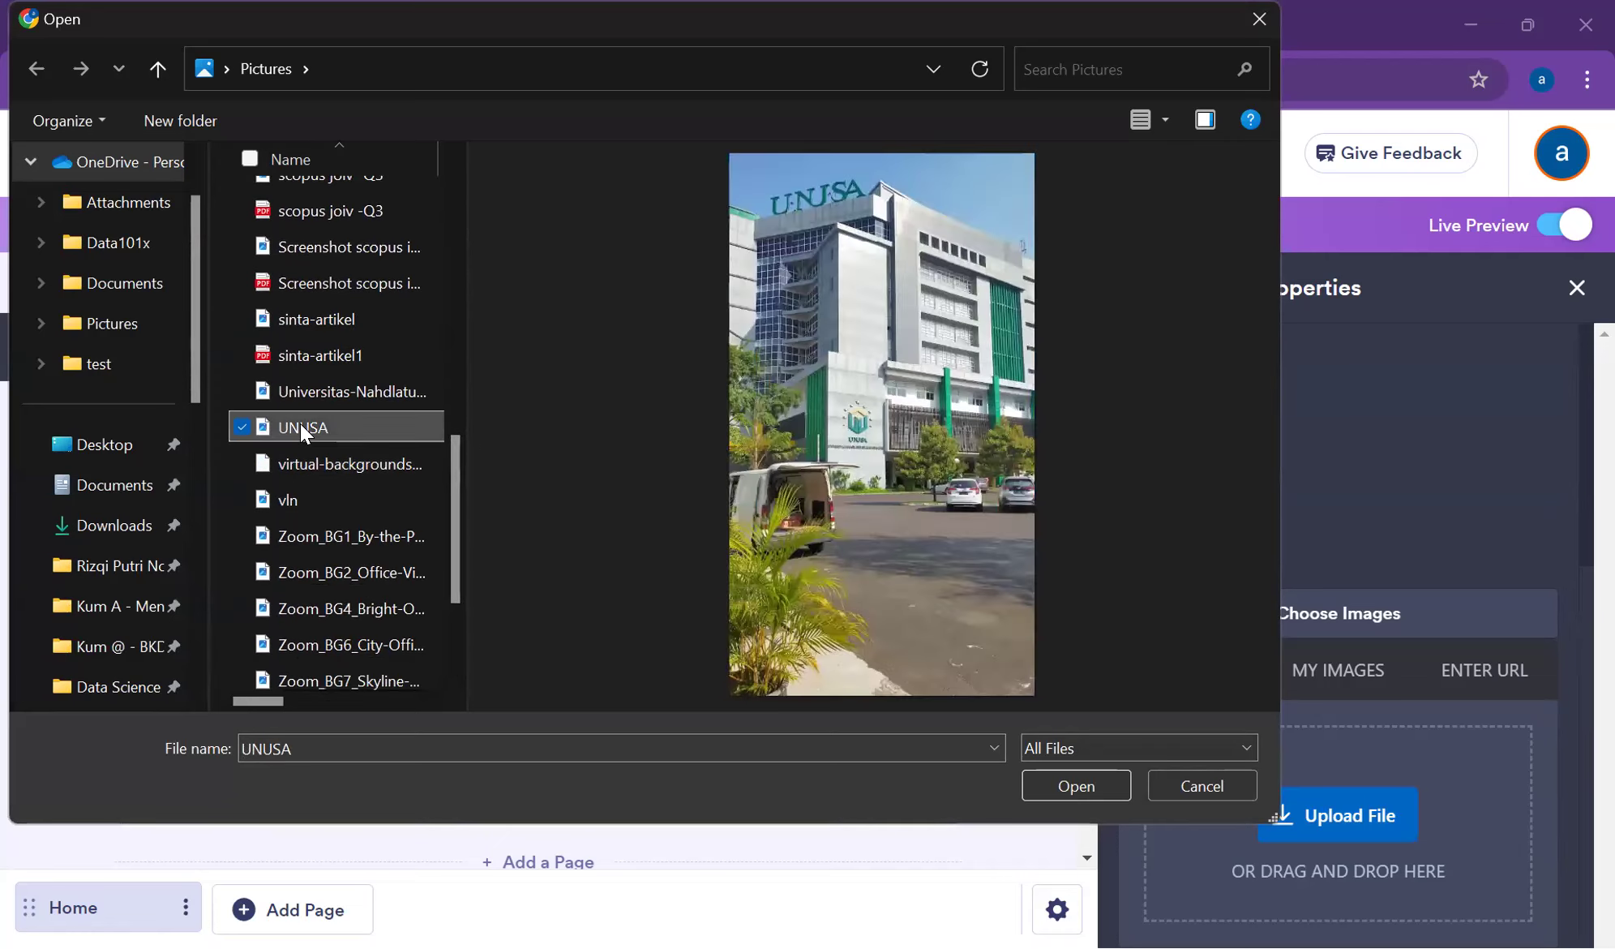
left_click(302, 394)
left_click(302, 417)
left_click(1050, 782)
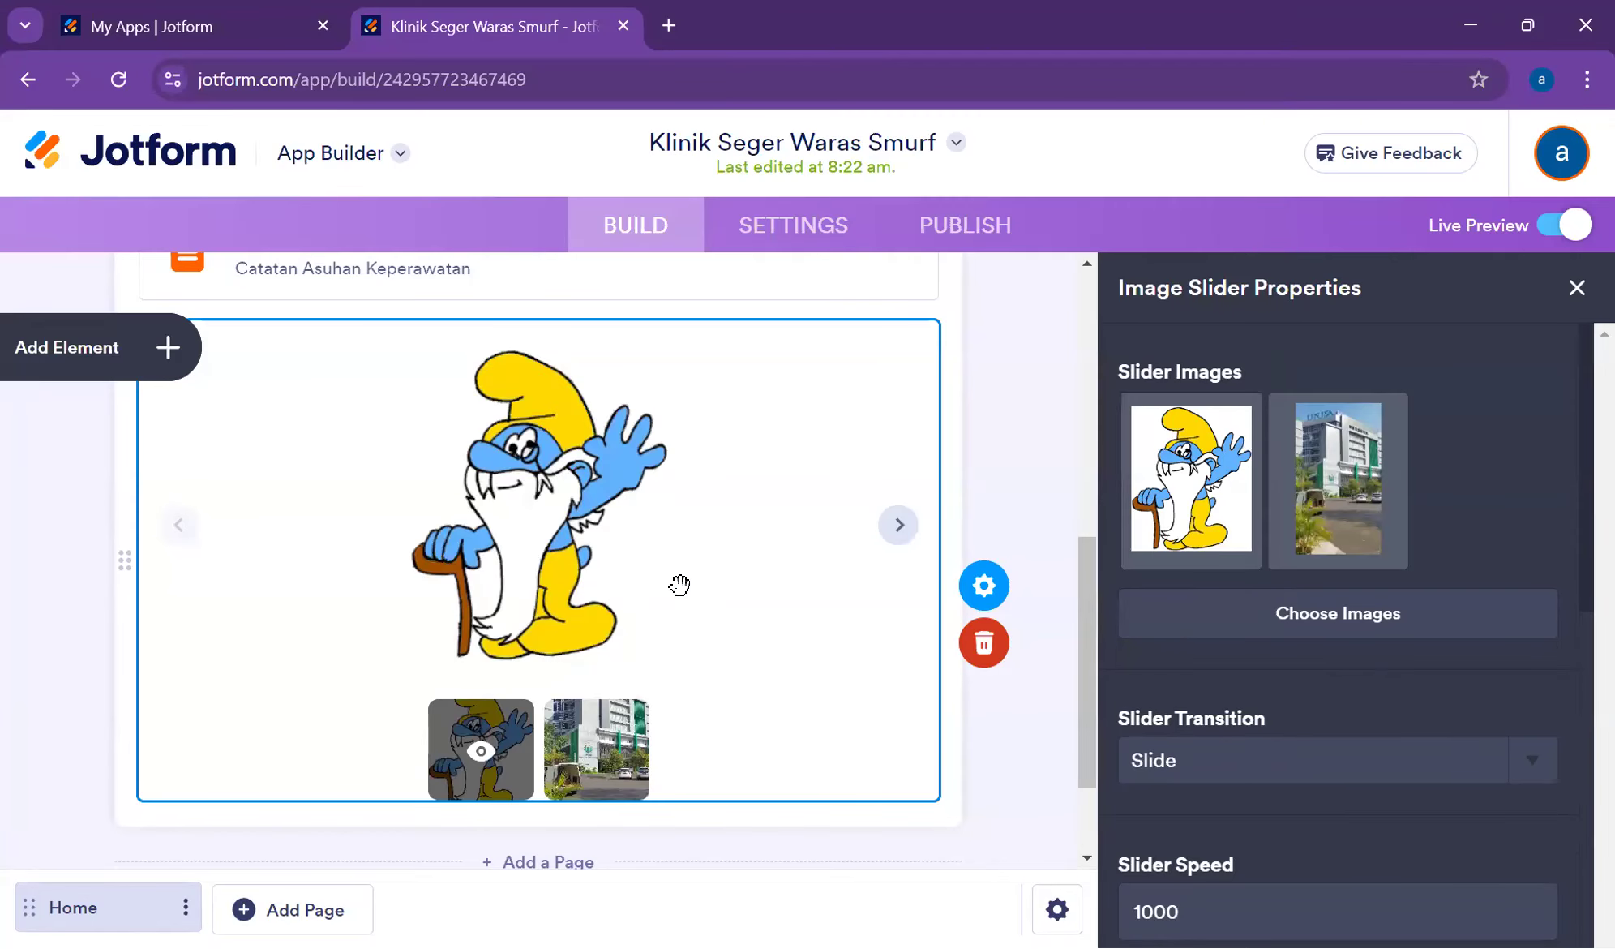
- Upload "Zoom_BG1_By-the-Pool6" from the Pictures folder as the slider's third image
left_click(1379, 615)
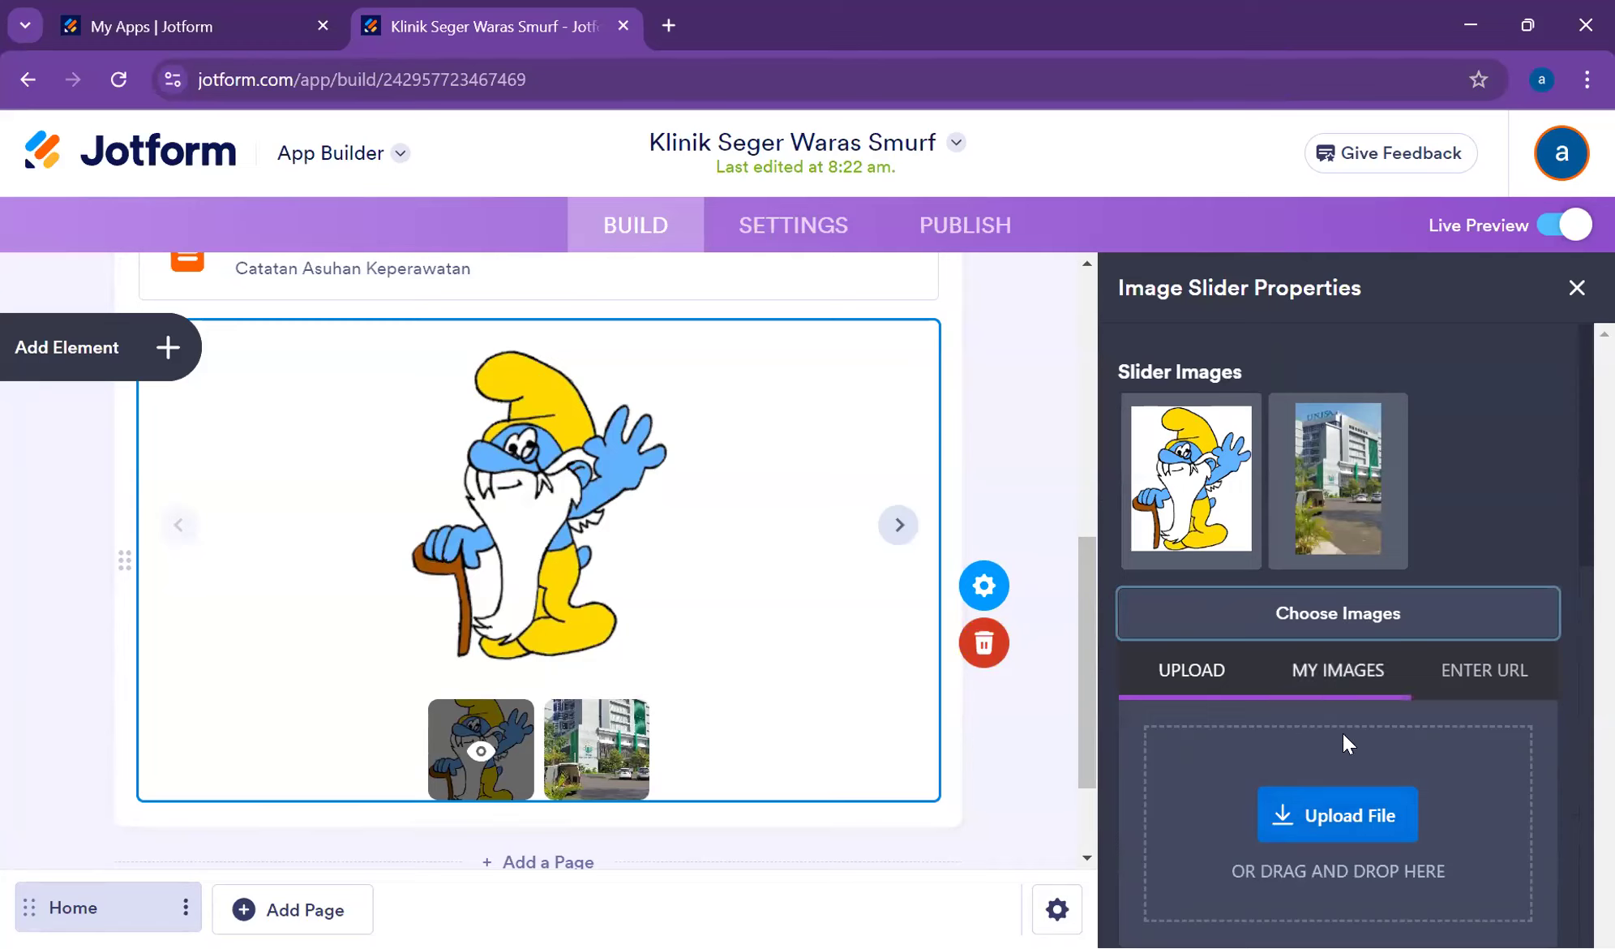
left_click(1344, 617)
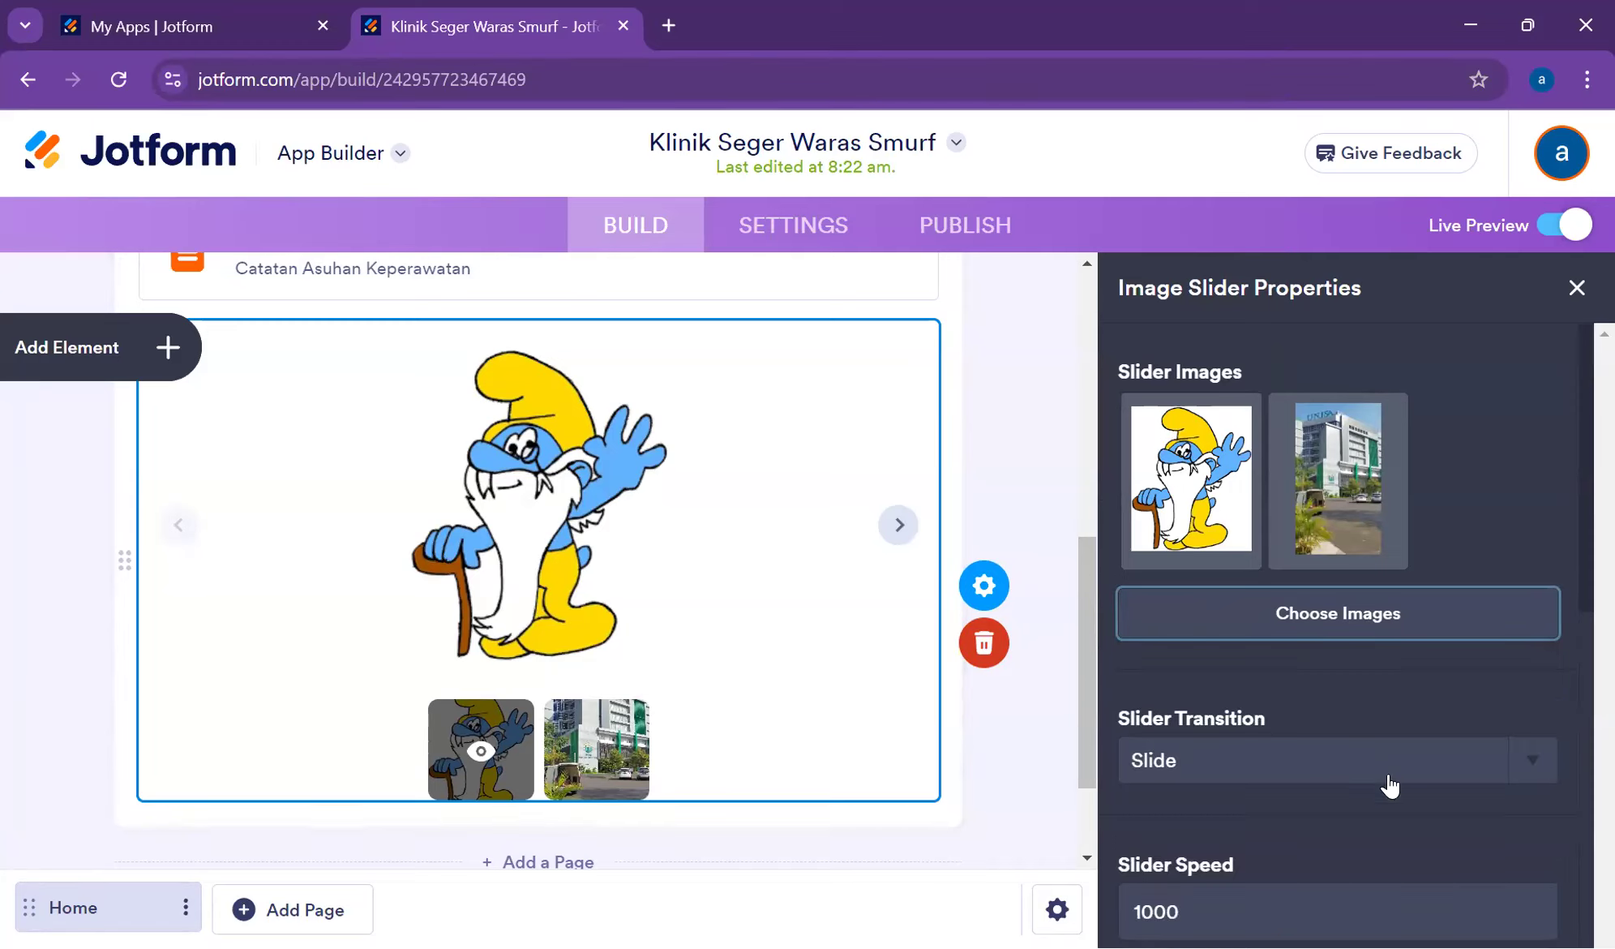
left_click(1323, 618)
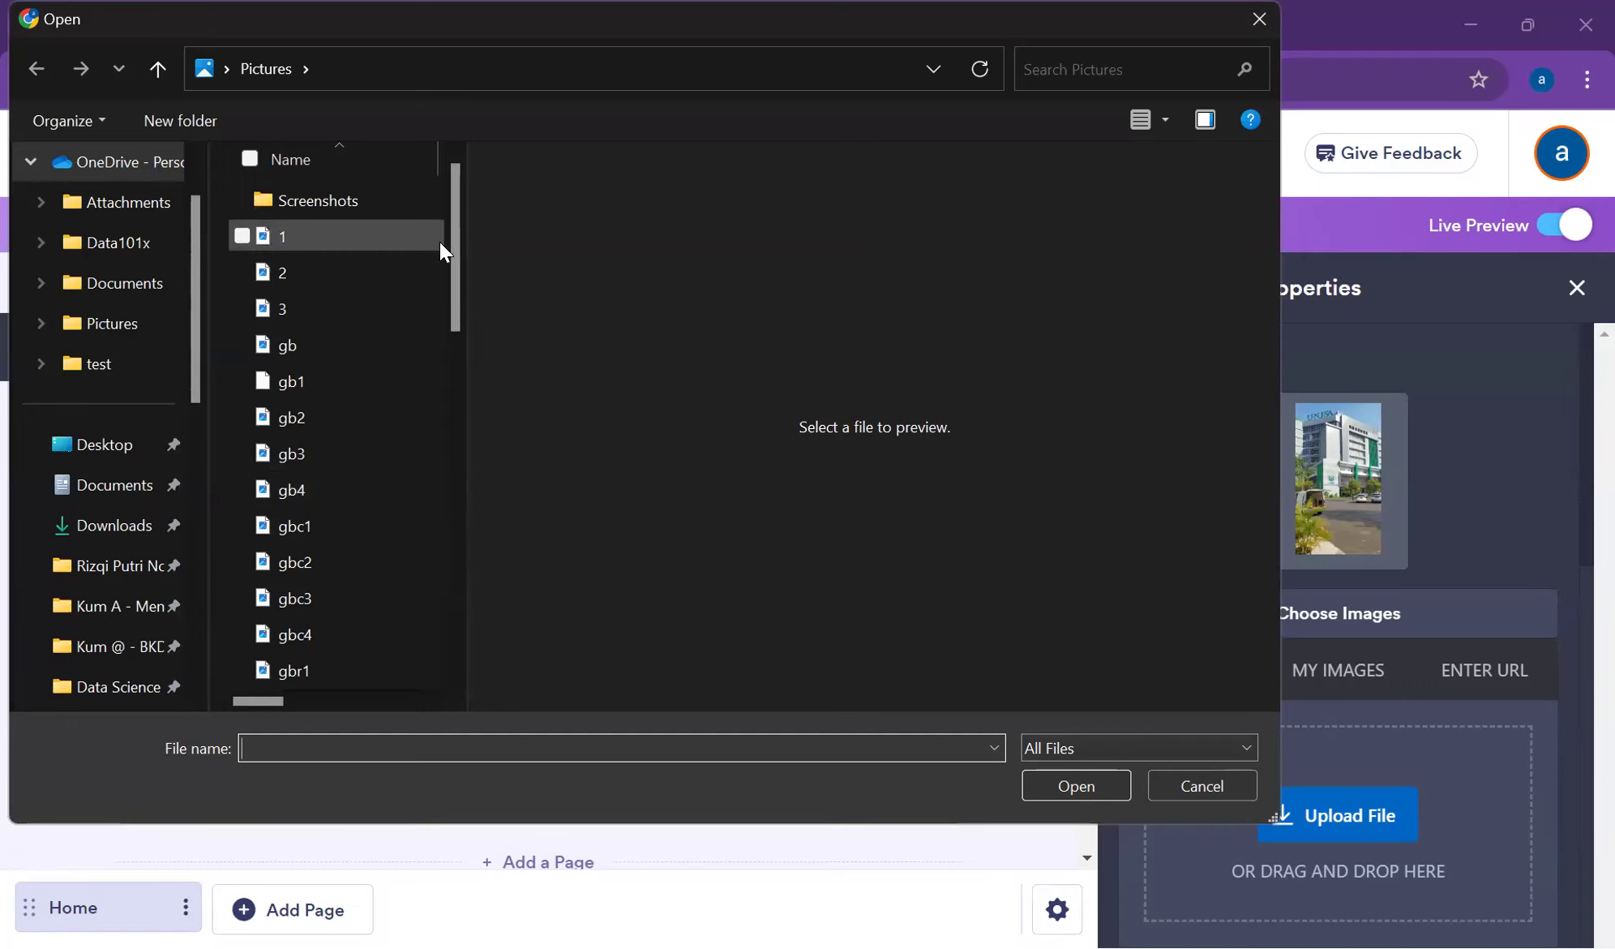
left_click_drag(453, 261, 473, 602)
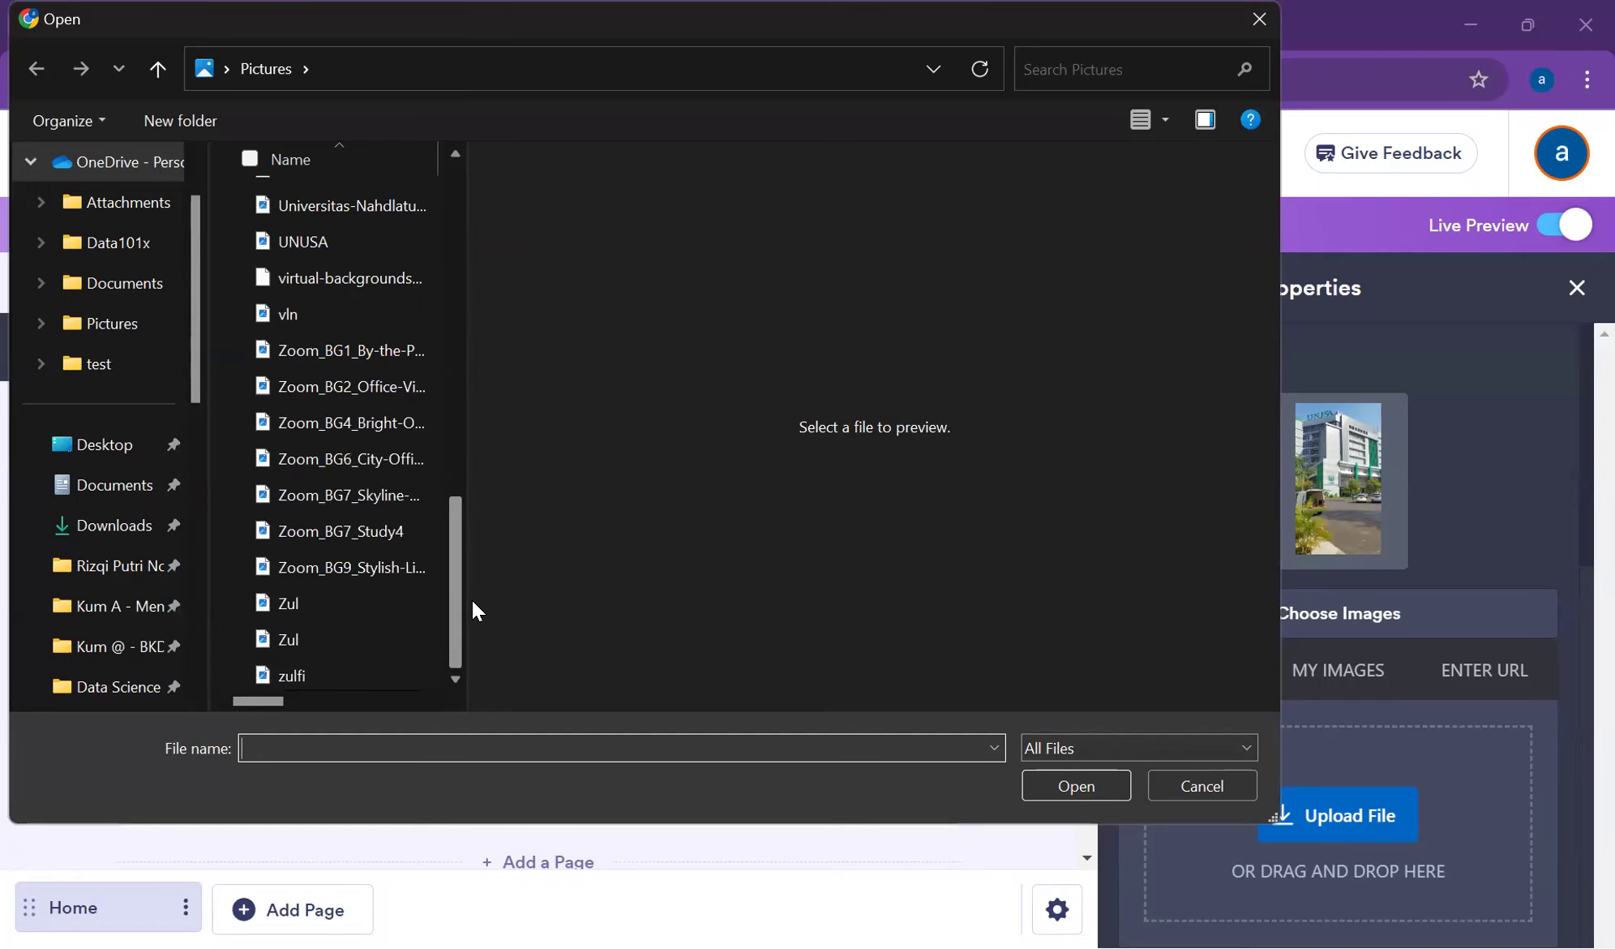
left_click(331, 360)
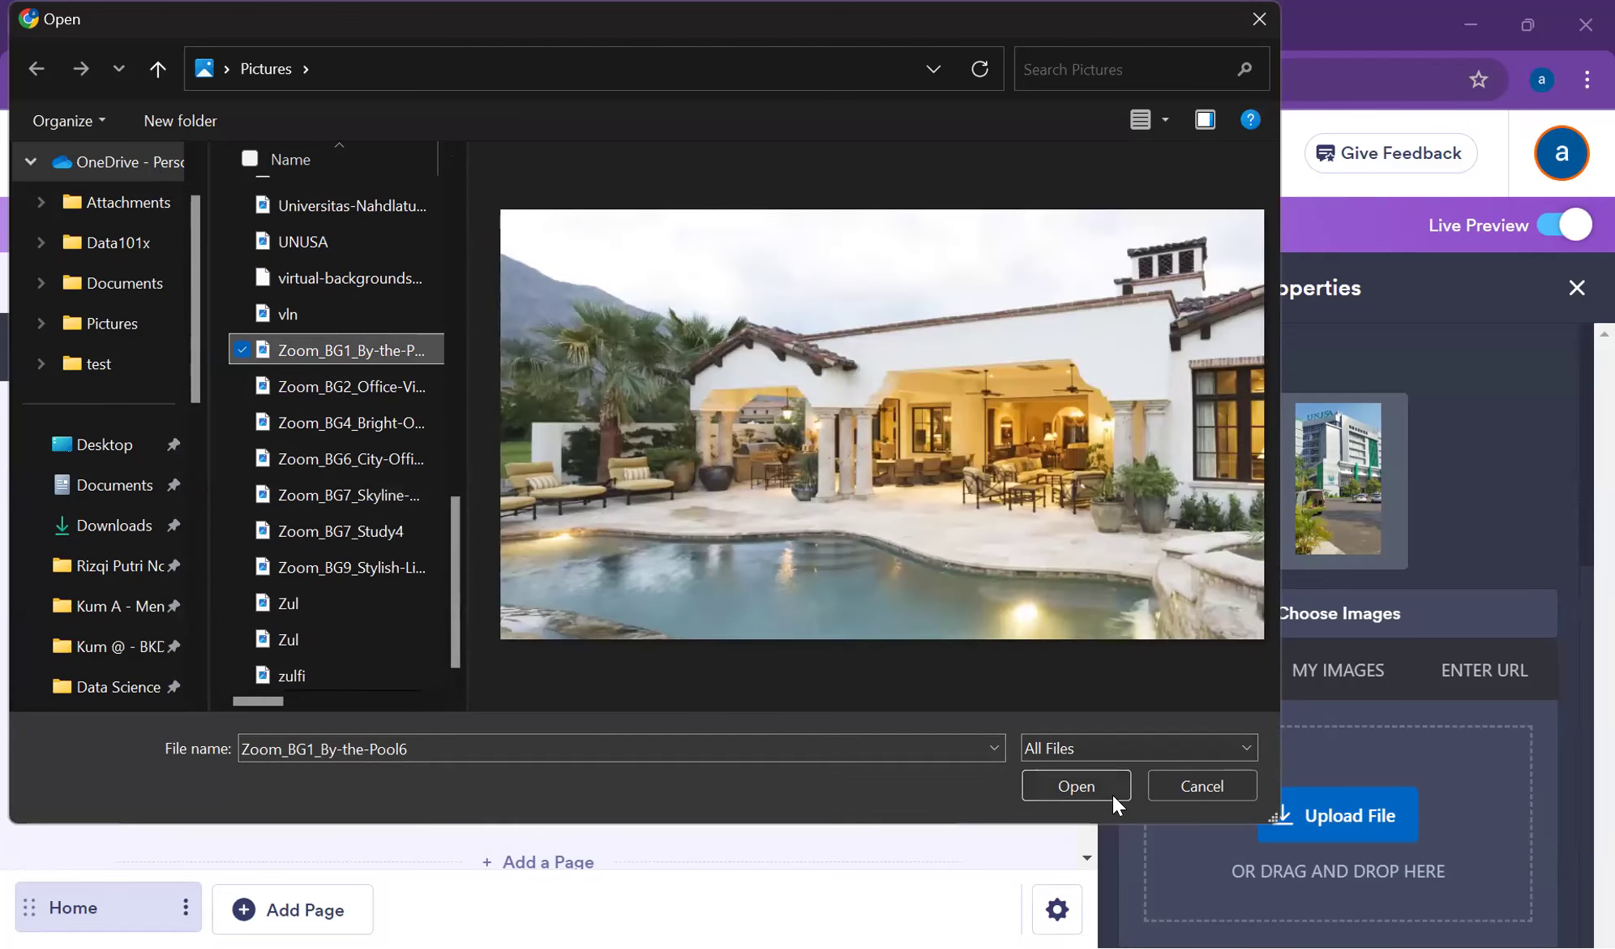
left_click(1091, 783)
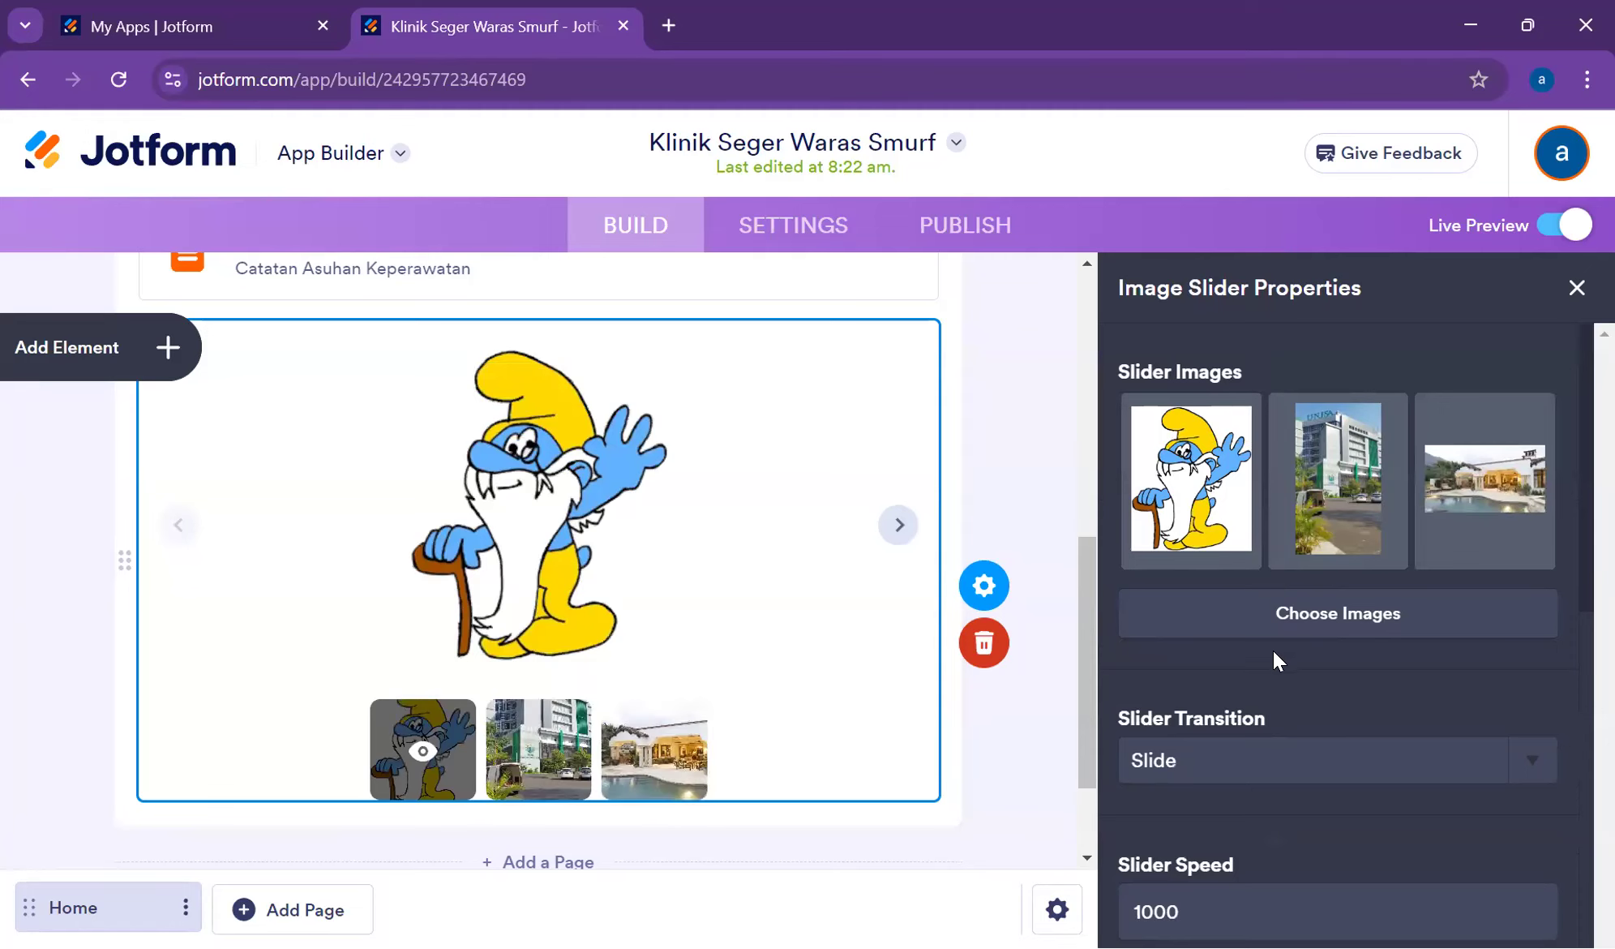
- Preview the office background pictures and upload "Zoom_BG6_City-Office3" as the slider's fourth image
left_click(1318, 620)
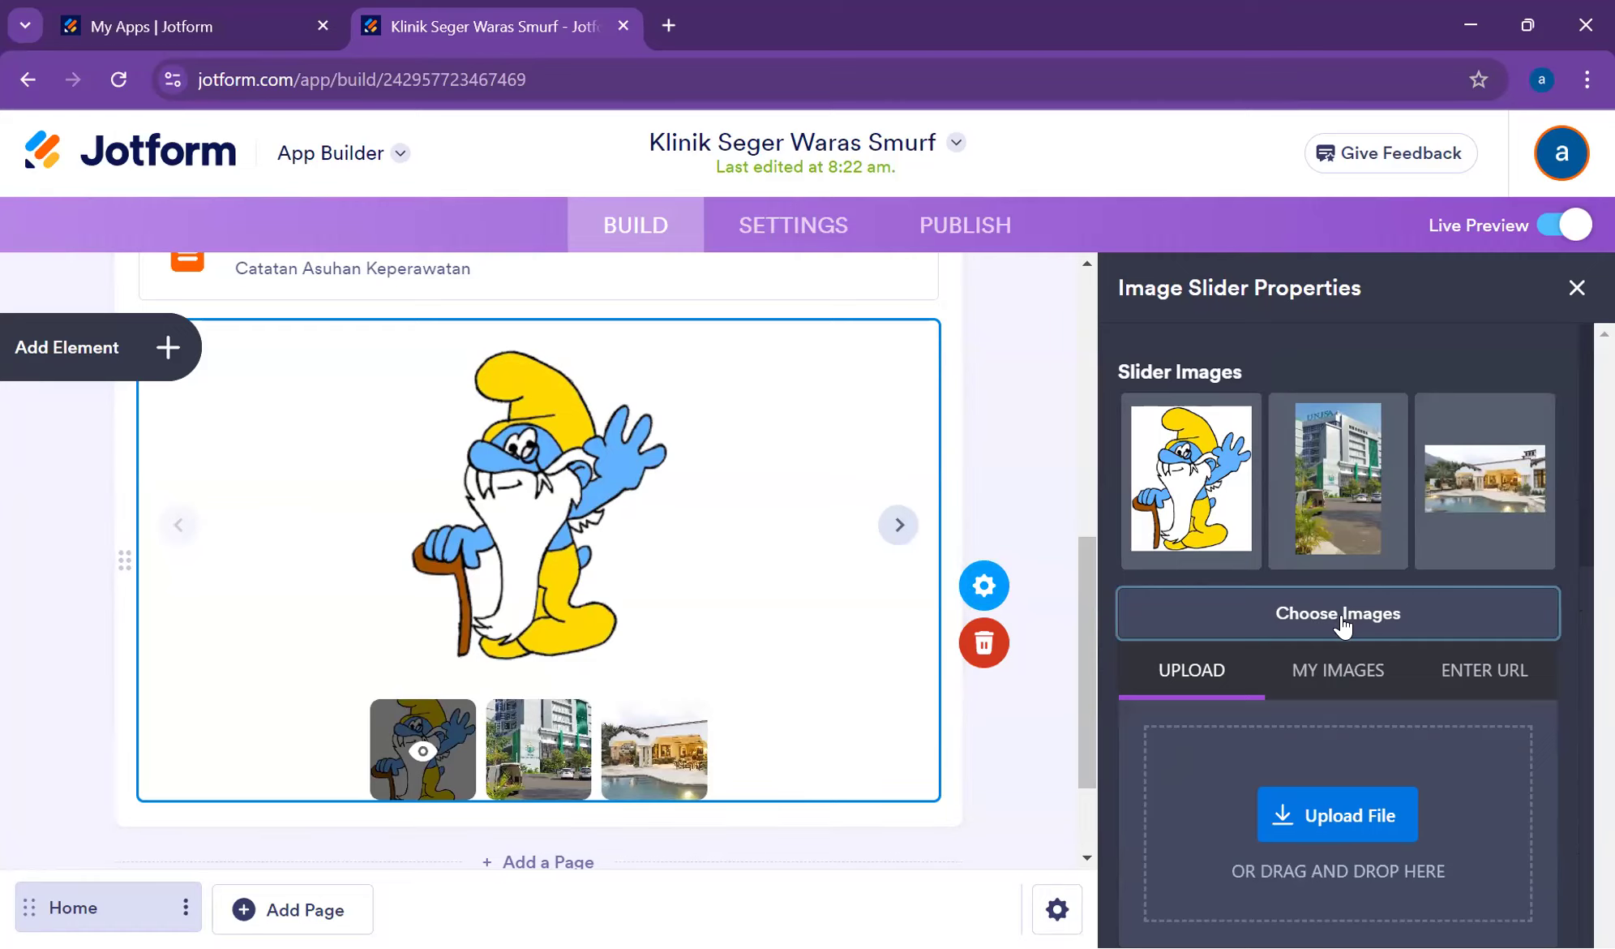
left_click(1340, 816)
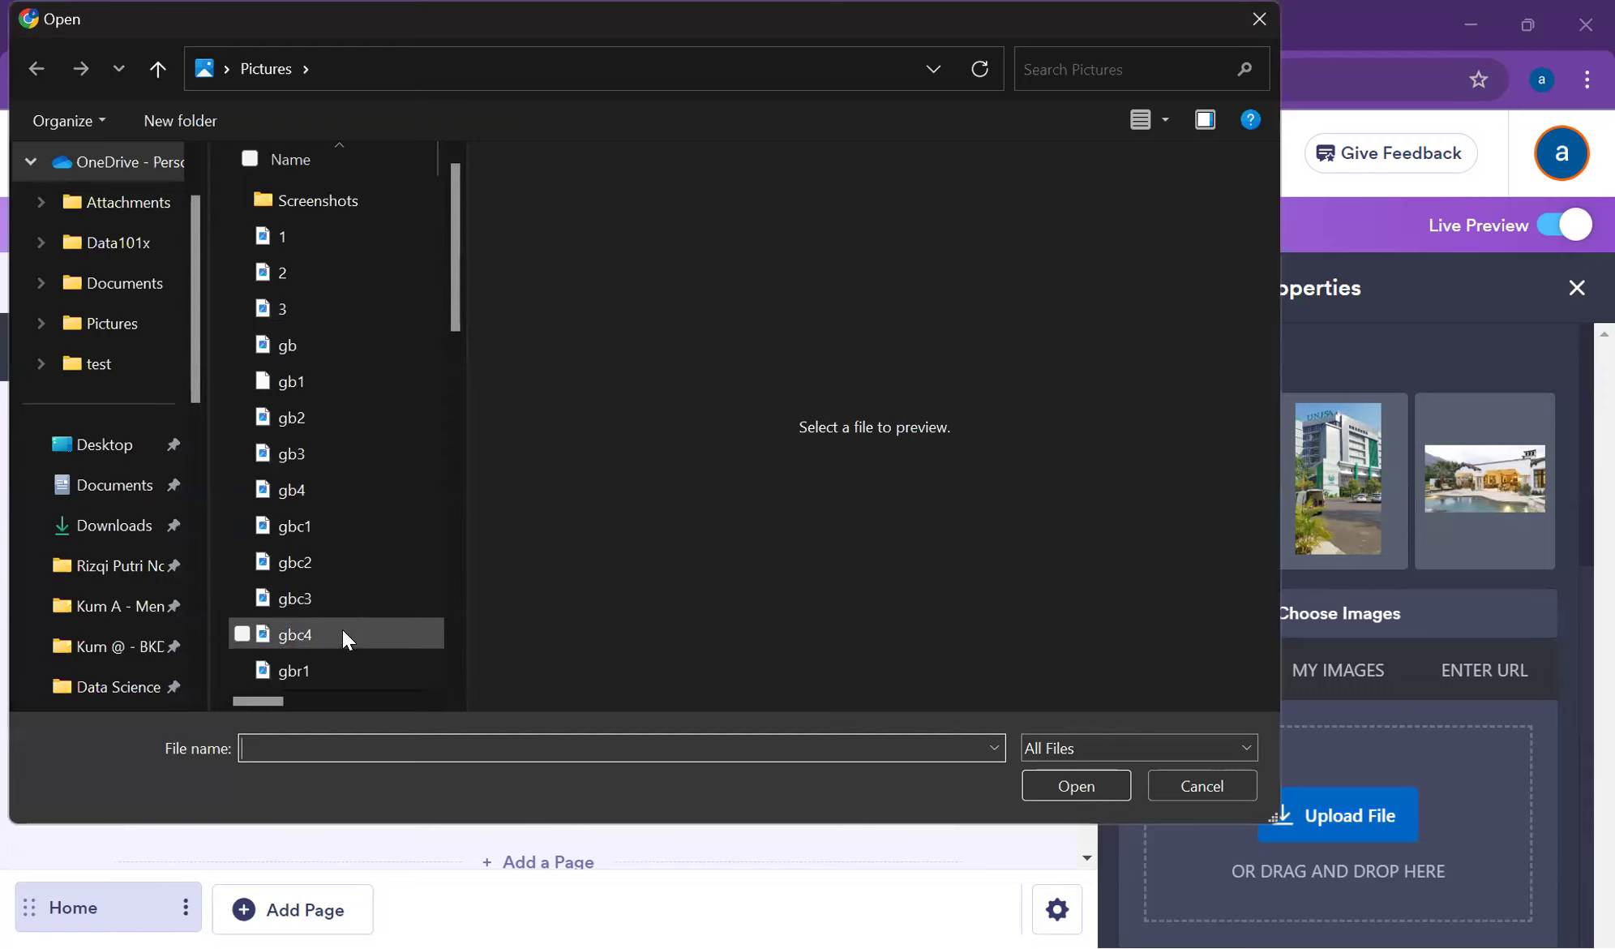
scroll(344, 616, "down", 10)
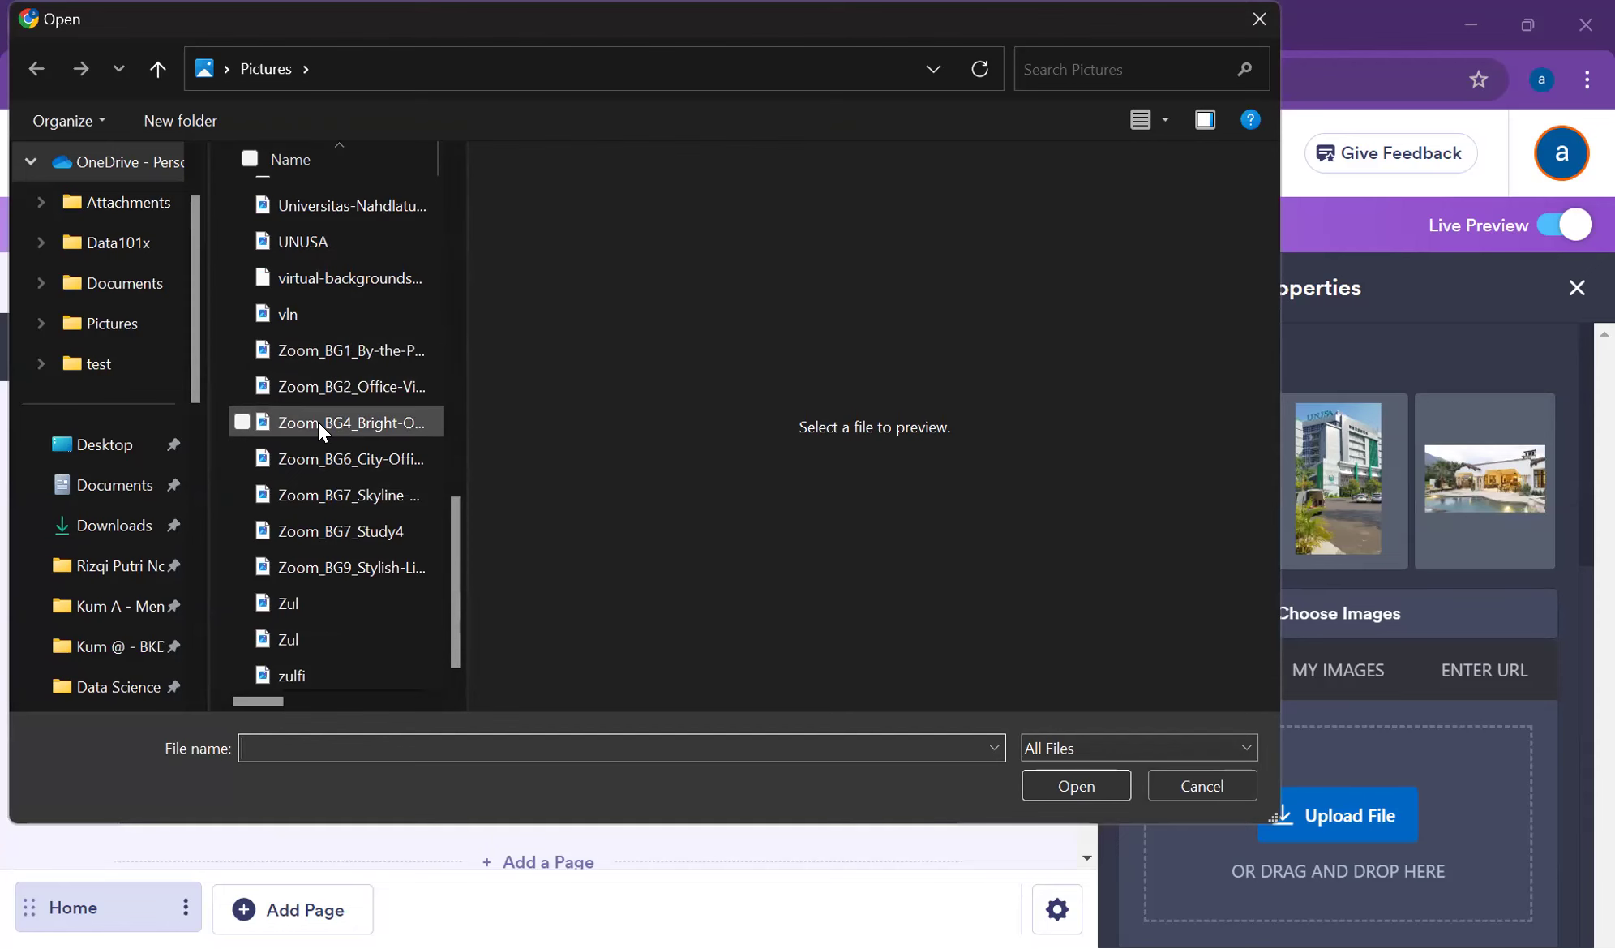
left_click(318, 422)
left_click(325, 394)
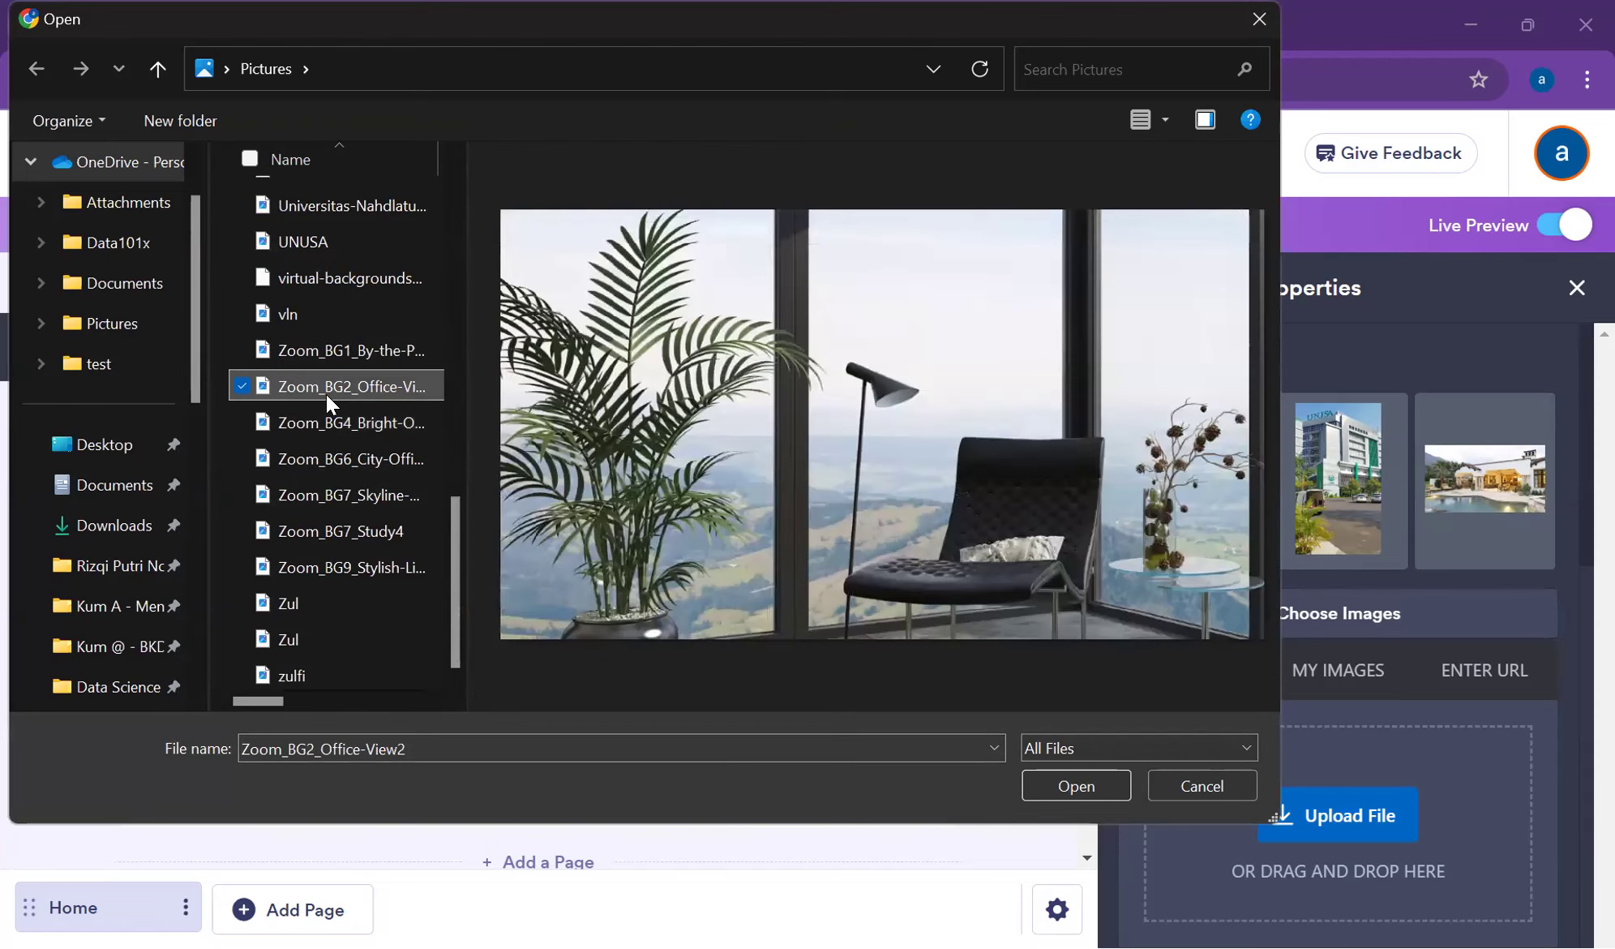
left_click(328, 465)
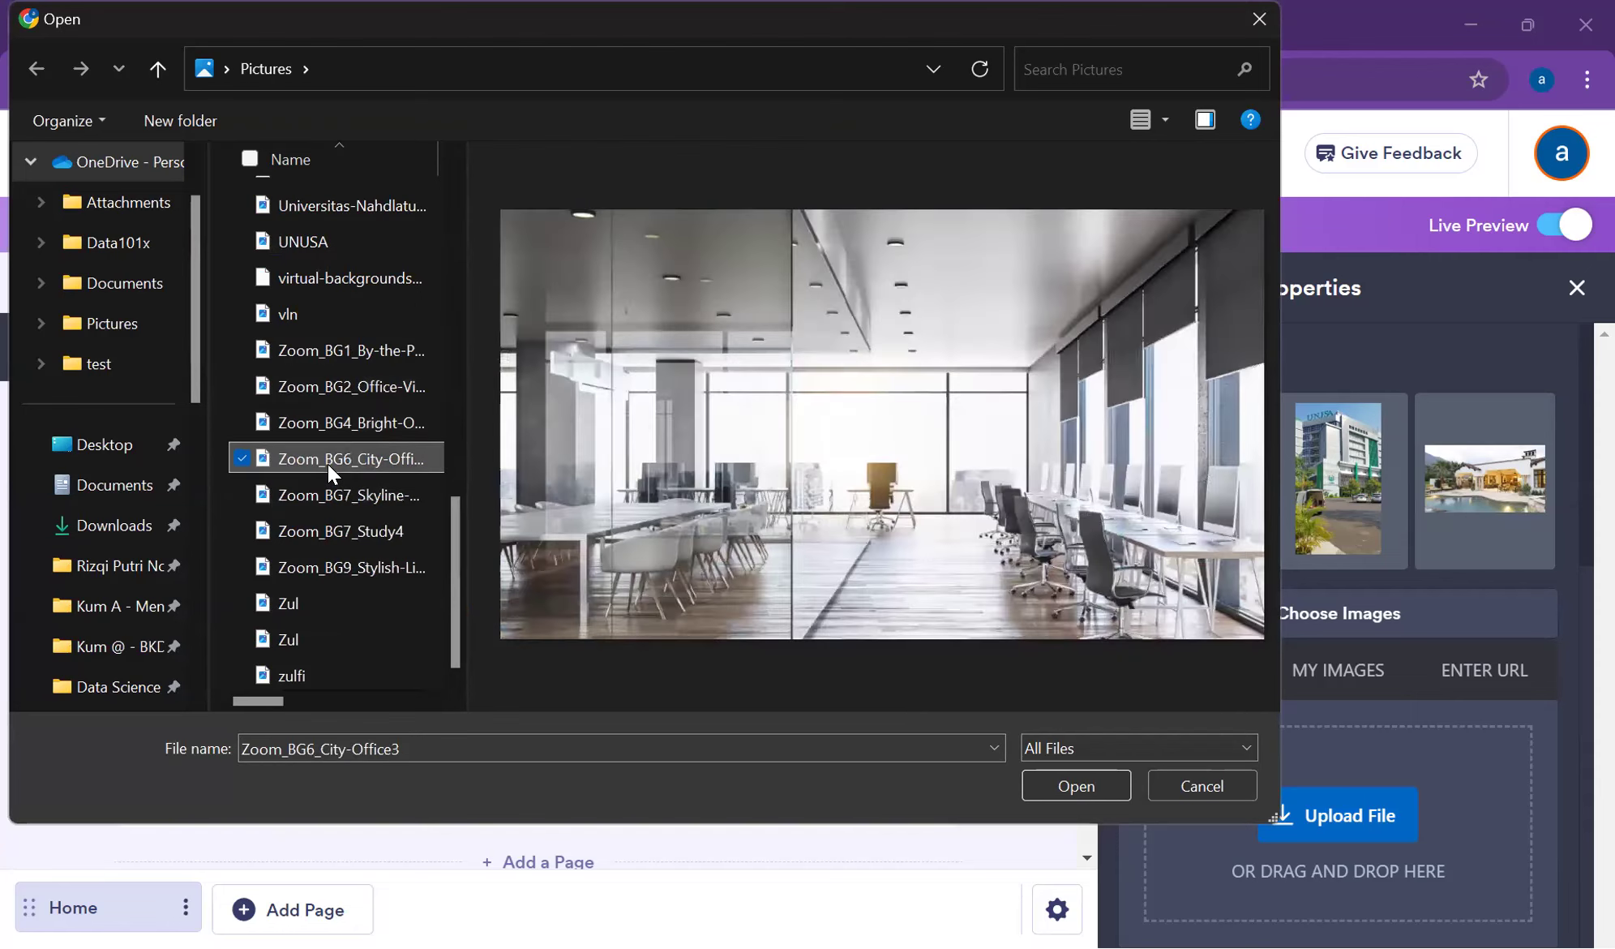
left_click(1077, 783)
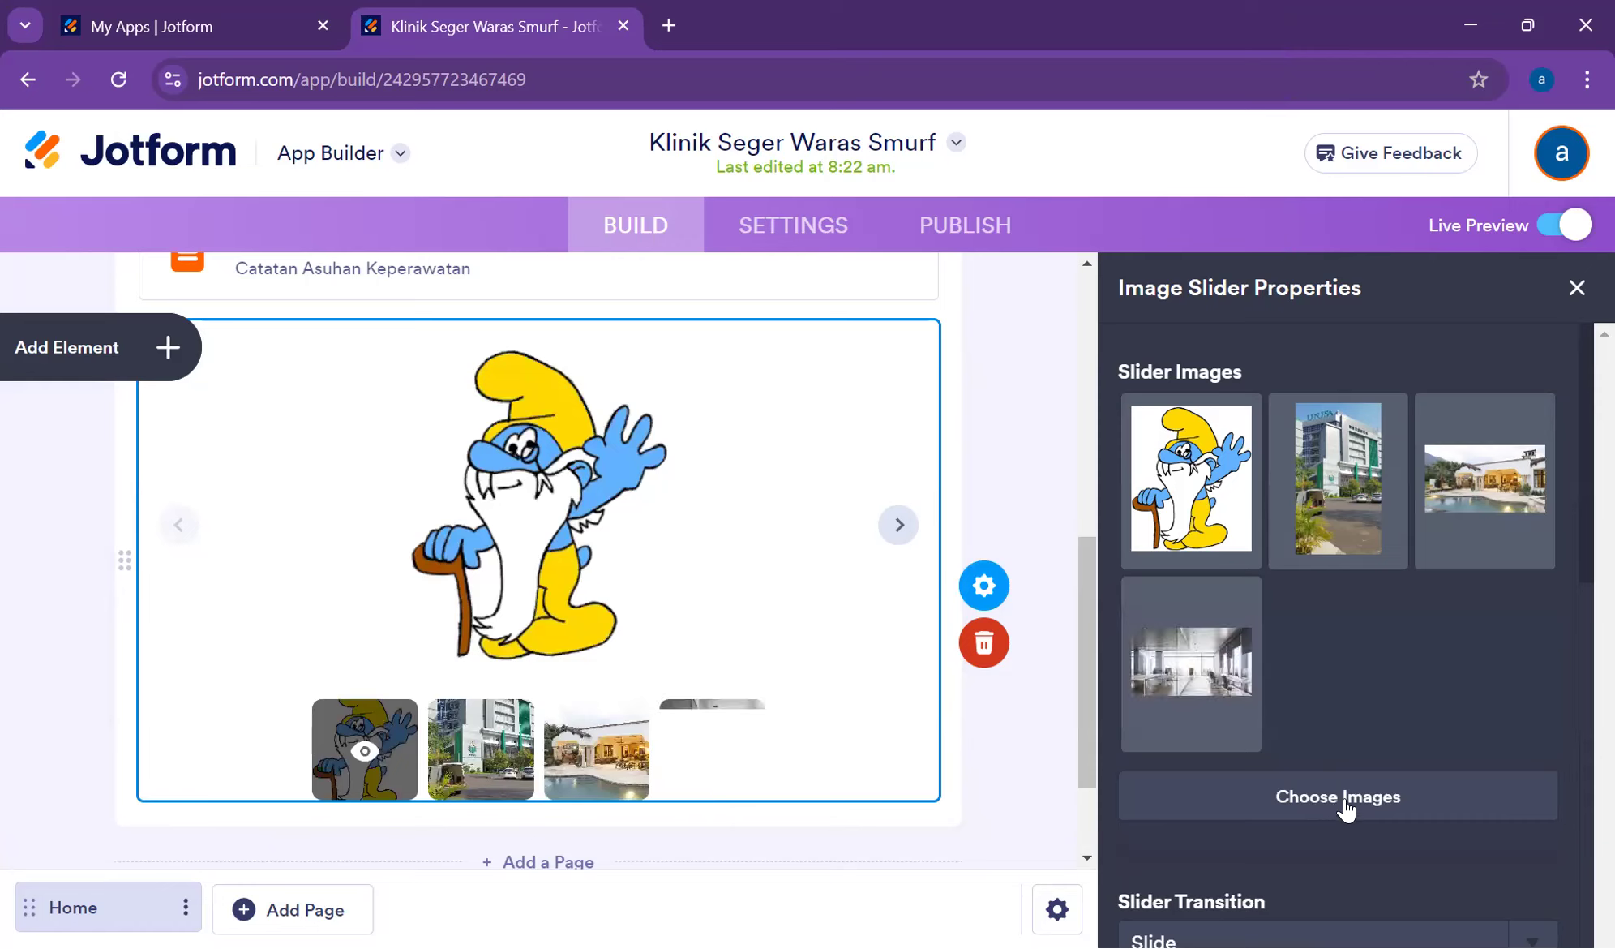
- Upload "Zoom_BG7_Skyline-View5" from the Pictures folder as the slider's fifth image
left_click(1343, 798)
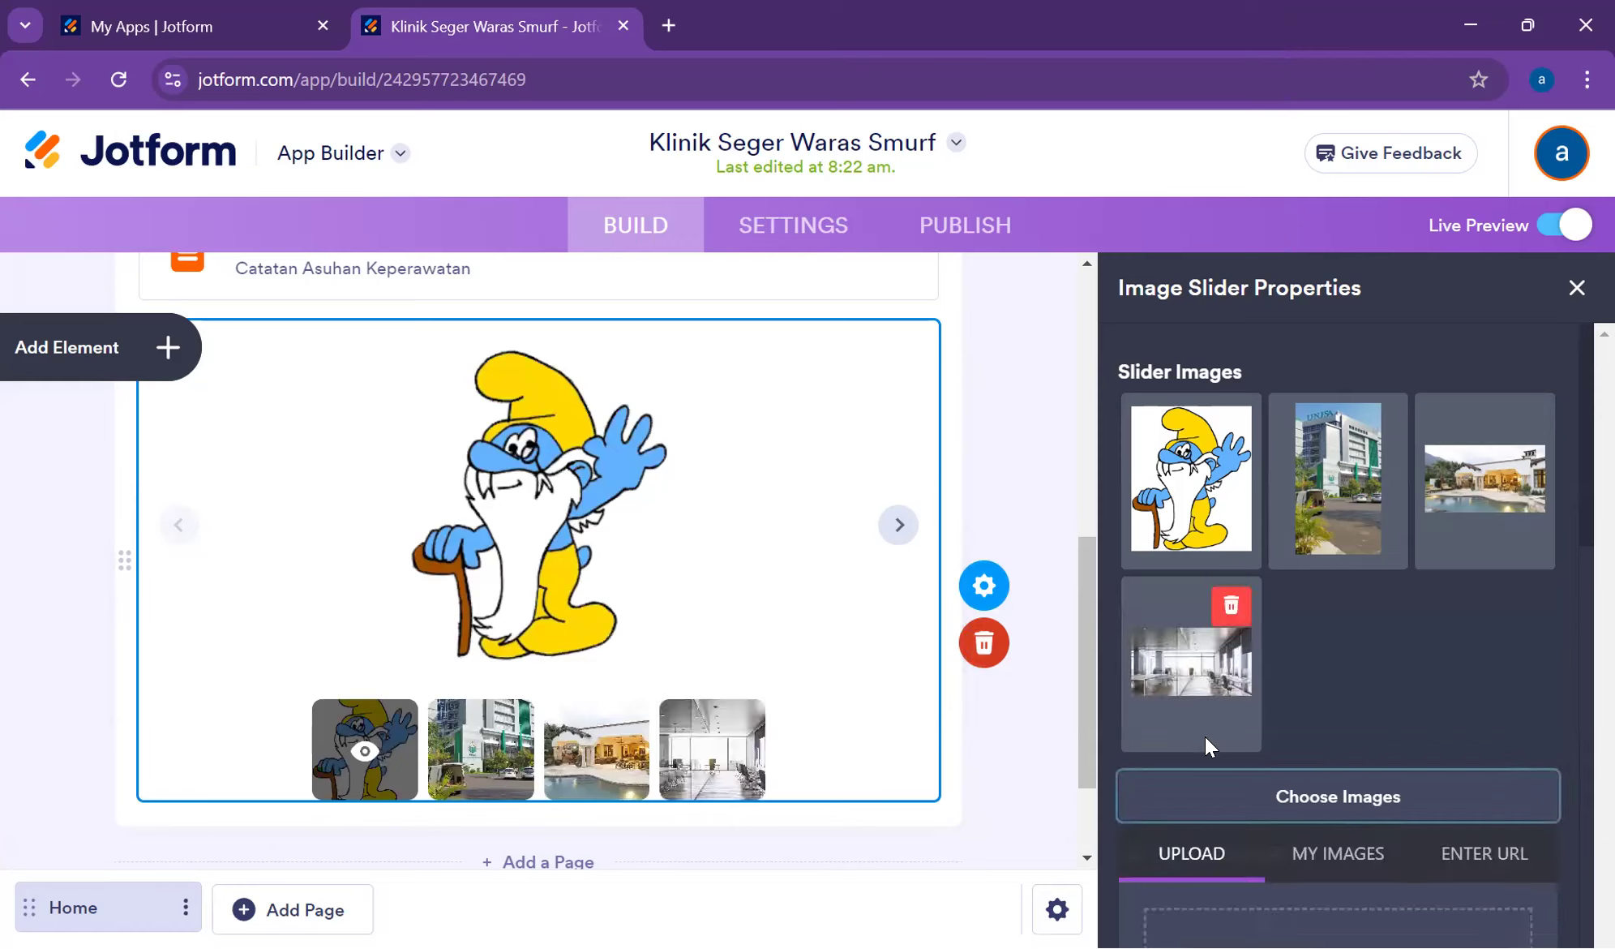
left_click(1293, 776)
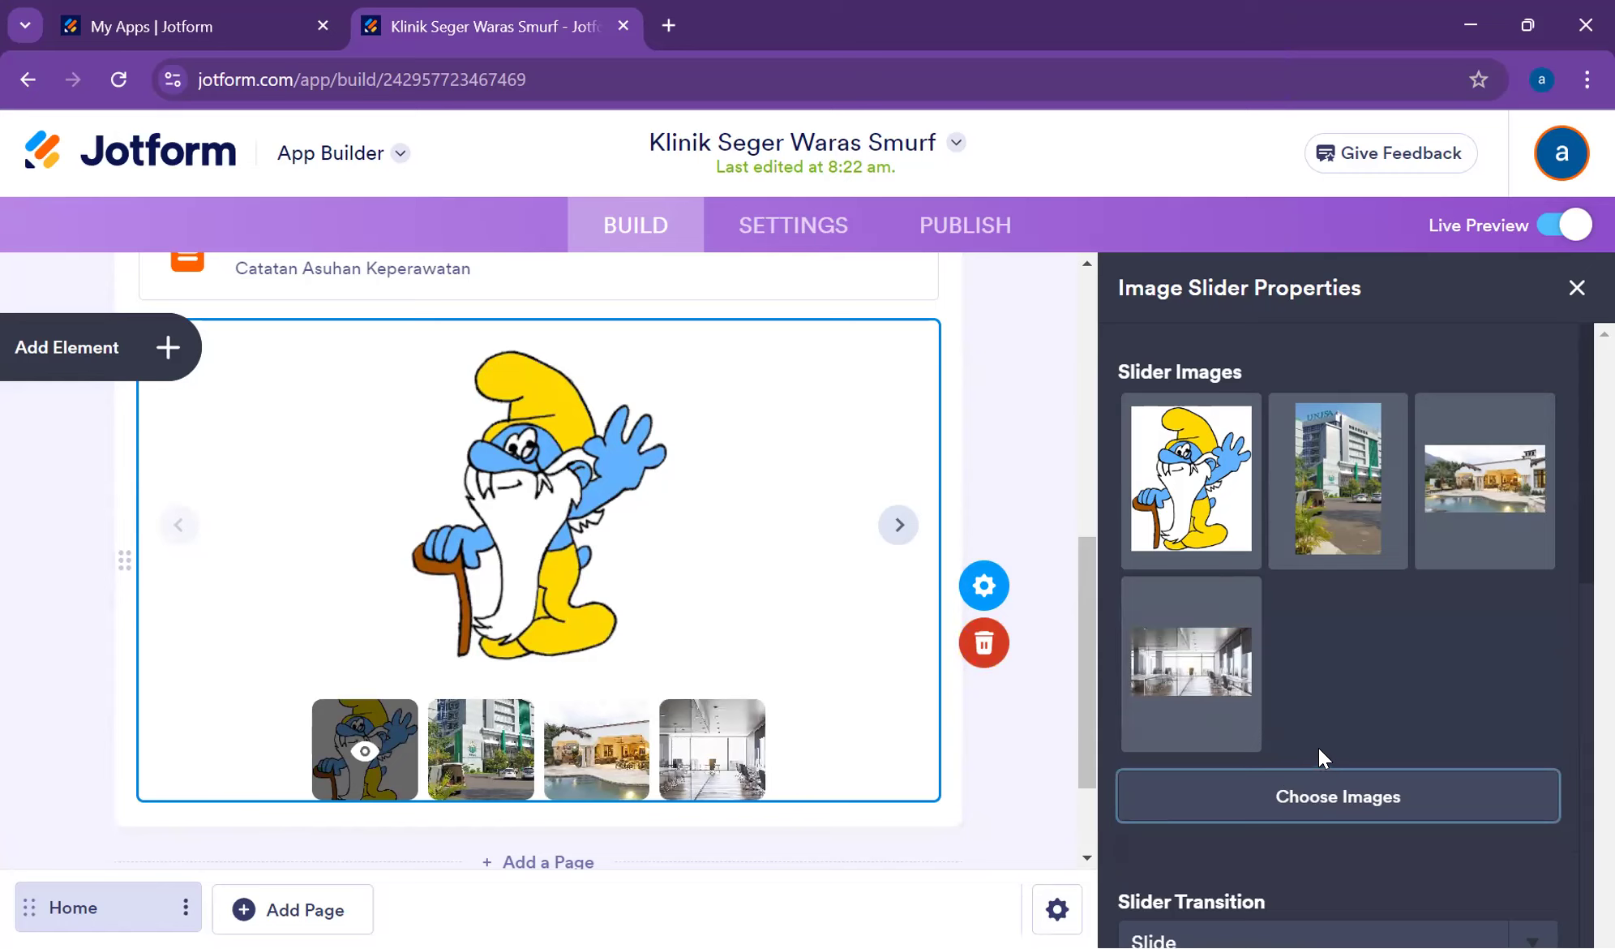
scroll(1322, 750, "down", 3)
left_click(1337, 547)
left_click(1344, 746)
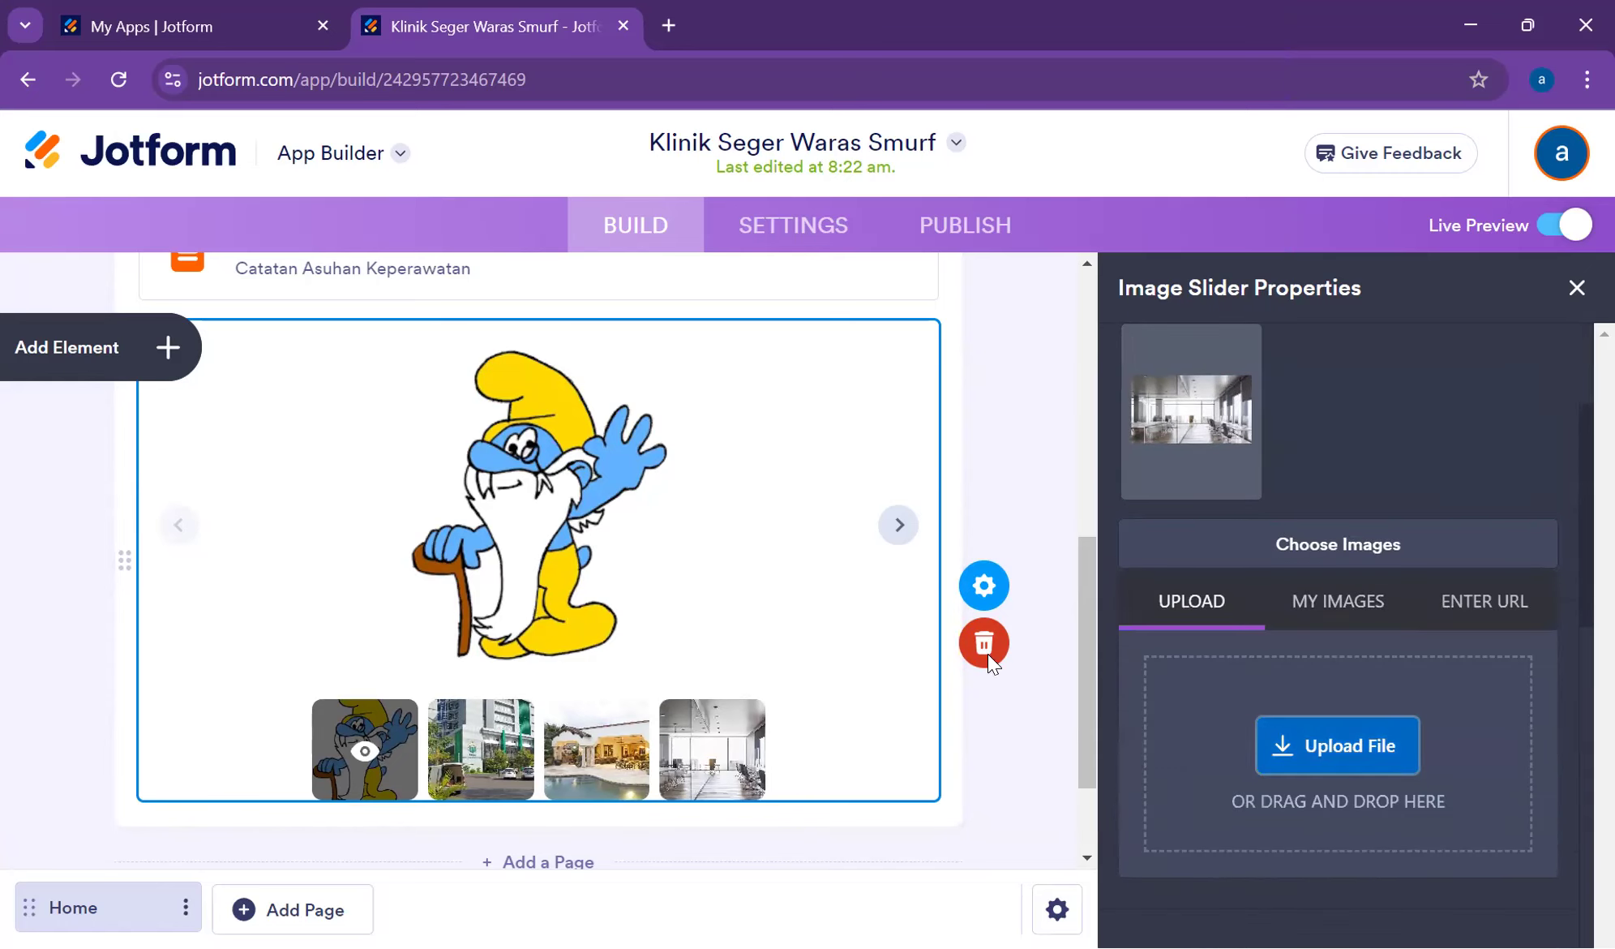
scroll(365, 552, "down", 10)
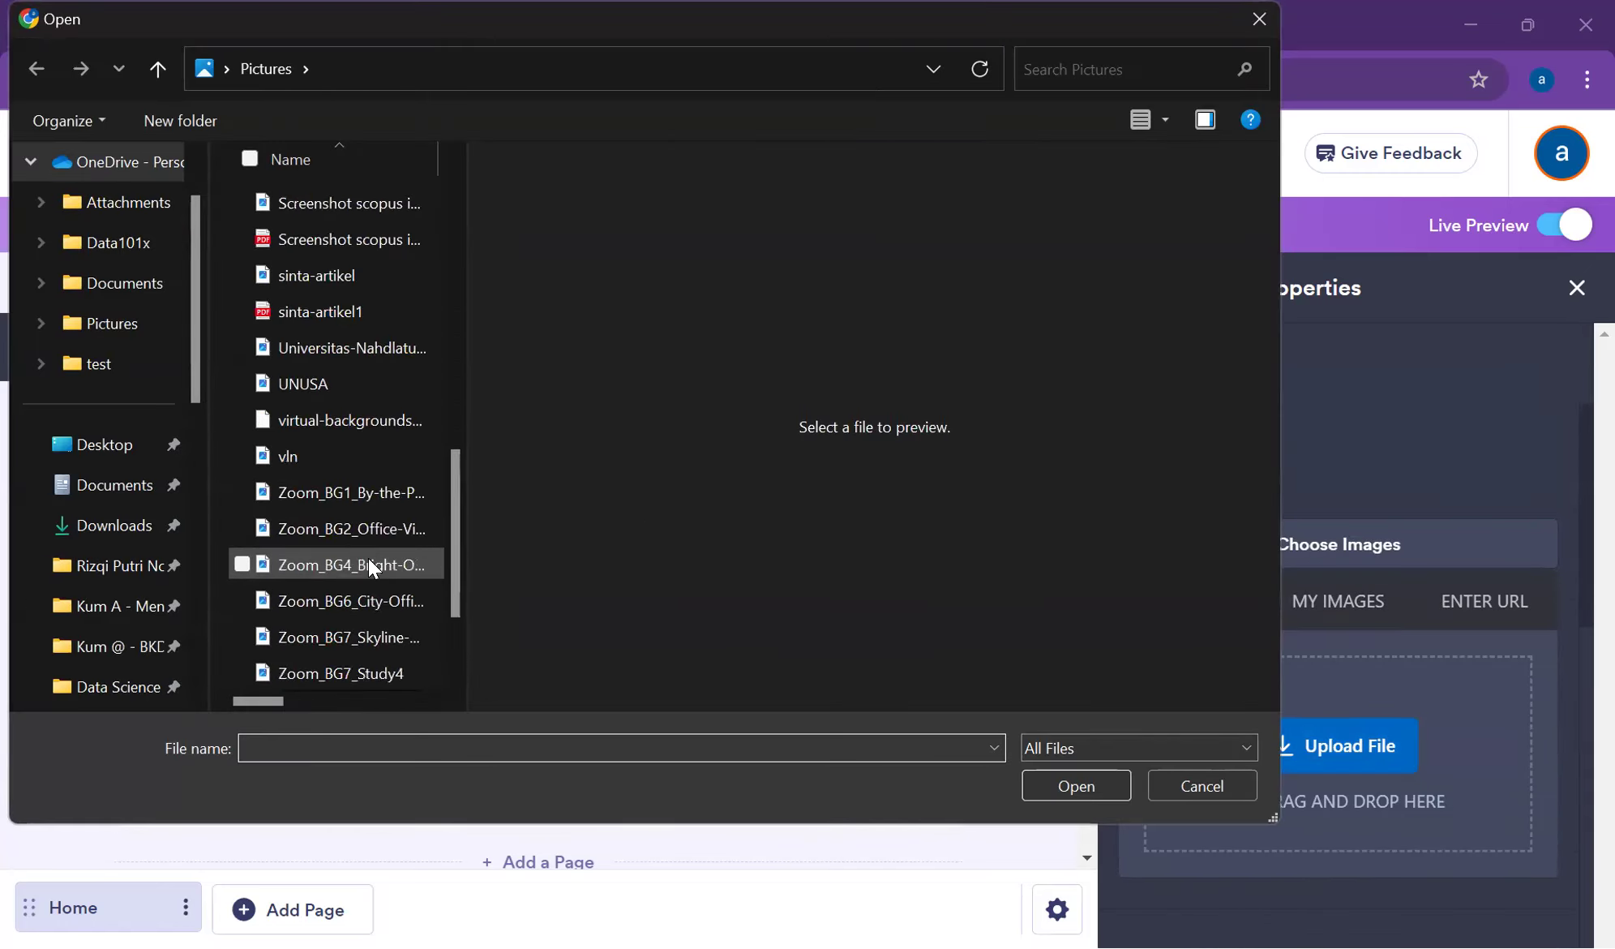
left_click(373, 502)
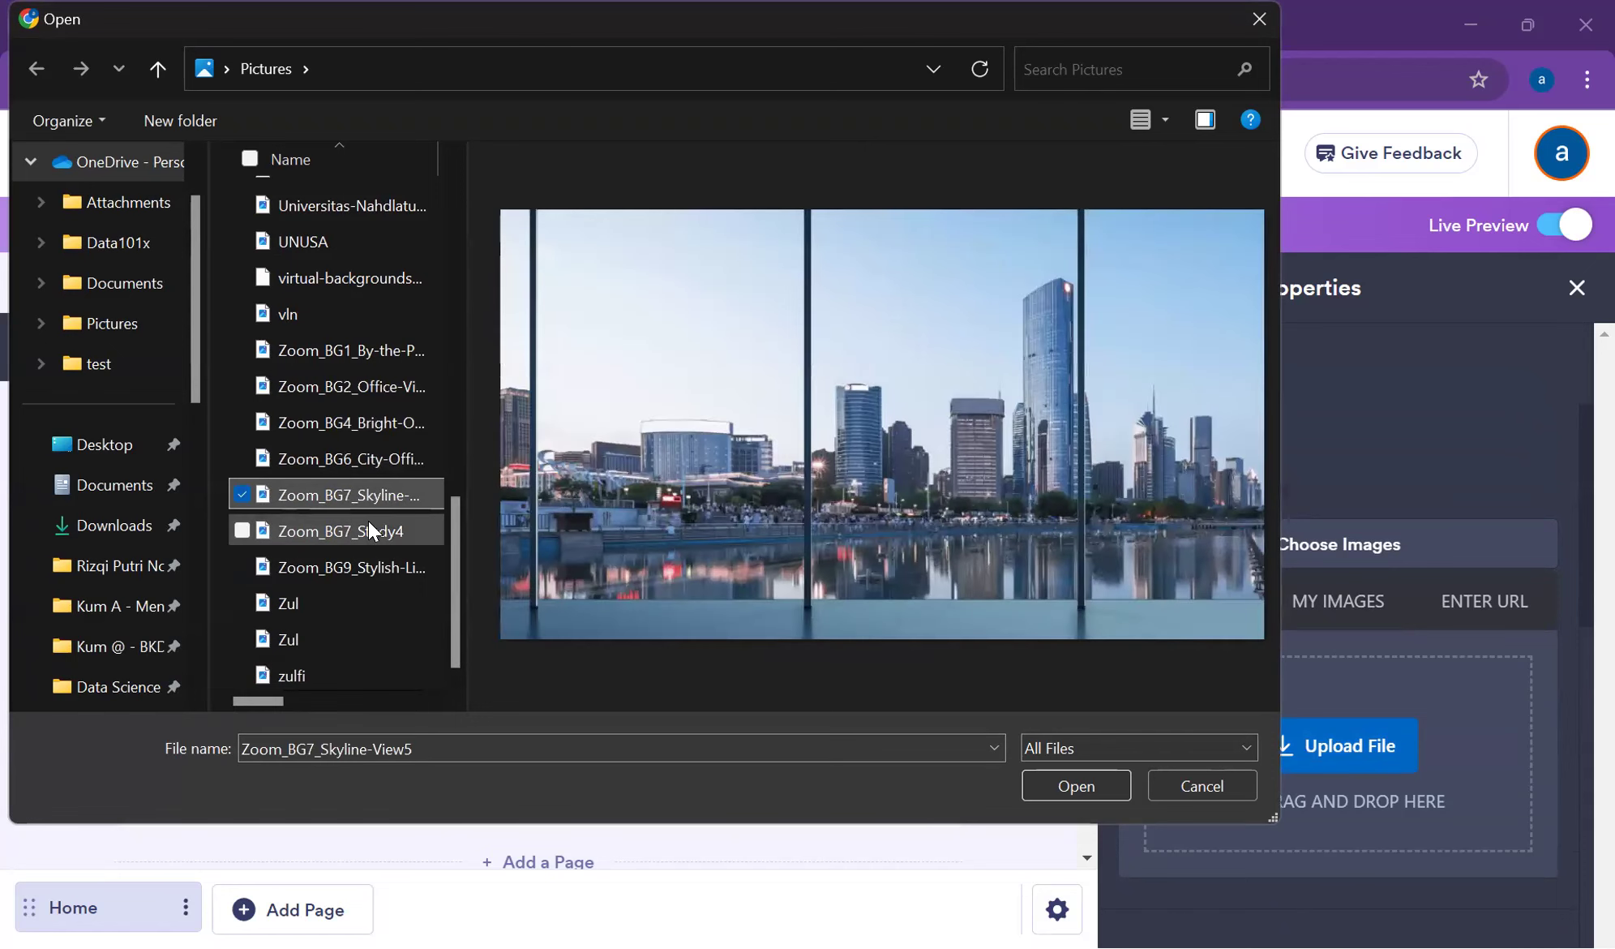
left_click(1076, 785)
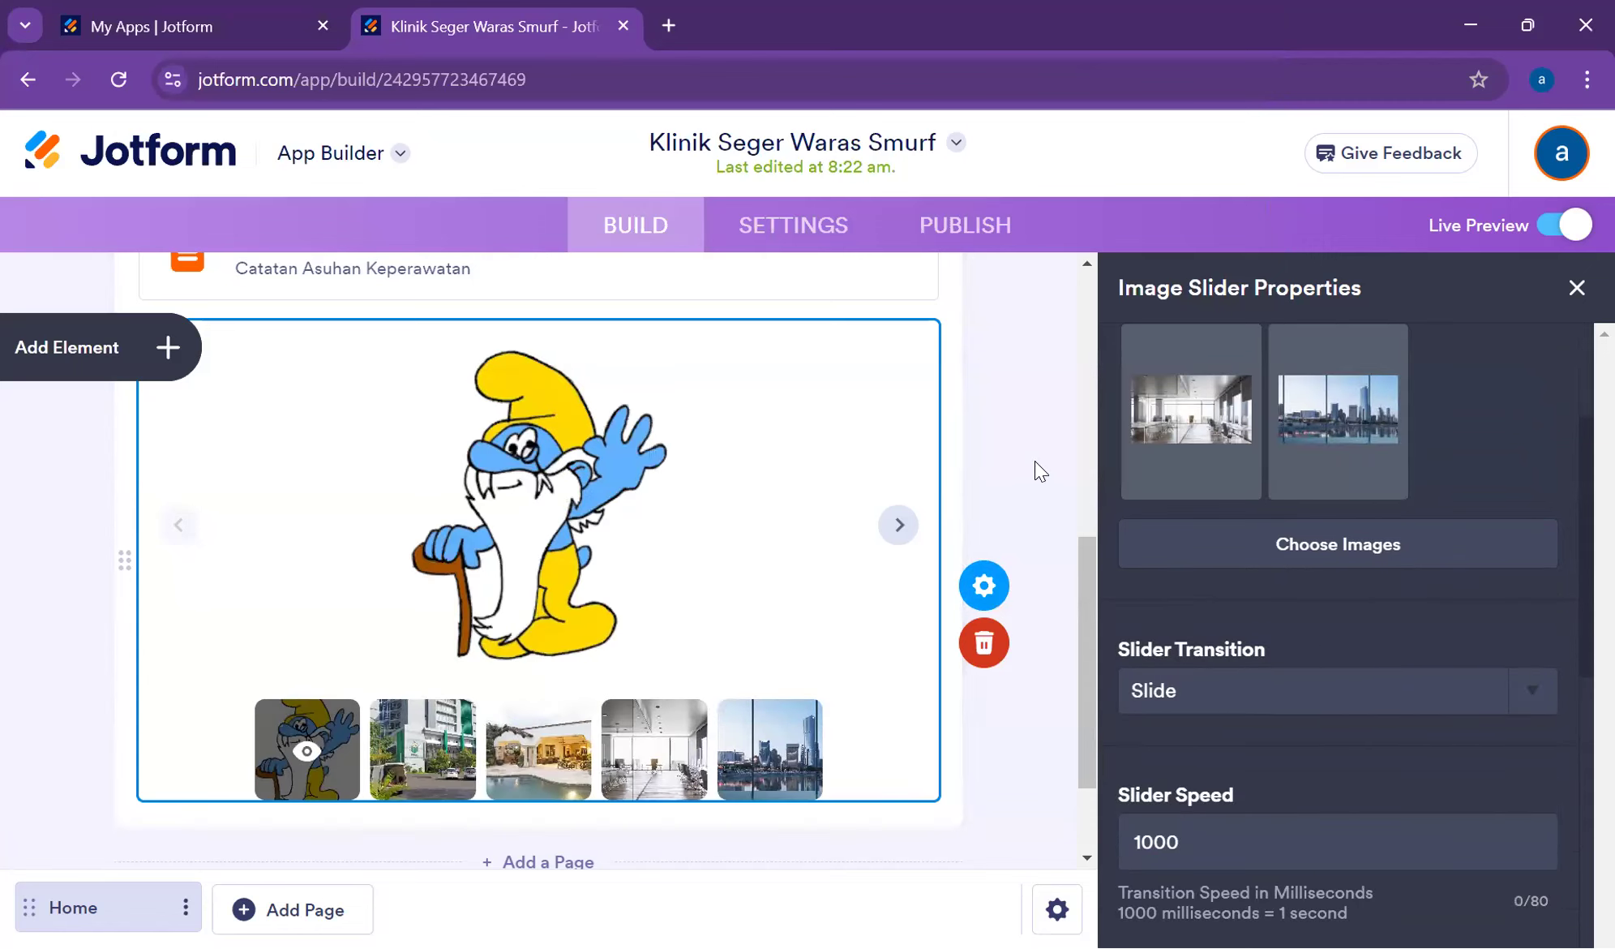
- Check the Home page with its forms and finished image slider, and add a new page below it
scroll(1025, 479, "up", 2)
scroll(1023, 482, "up", 2)
scroll(1034, 519, "down", 4)
scroll(1006, 511, "down", 2)
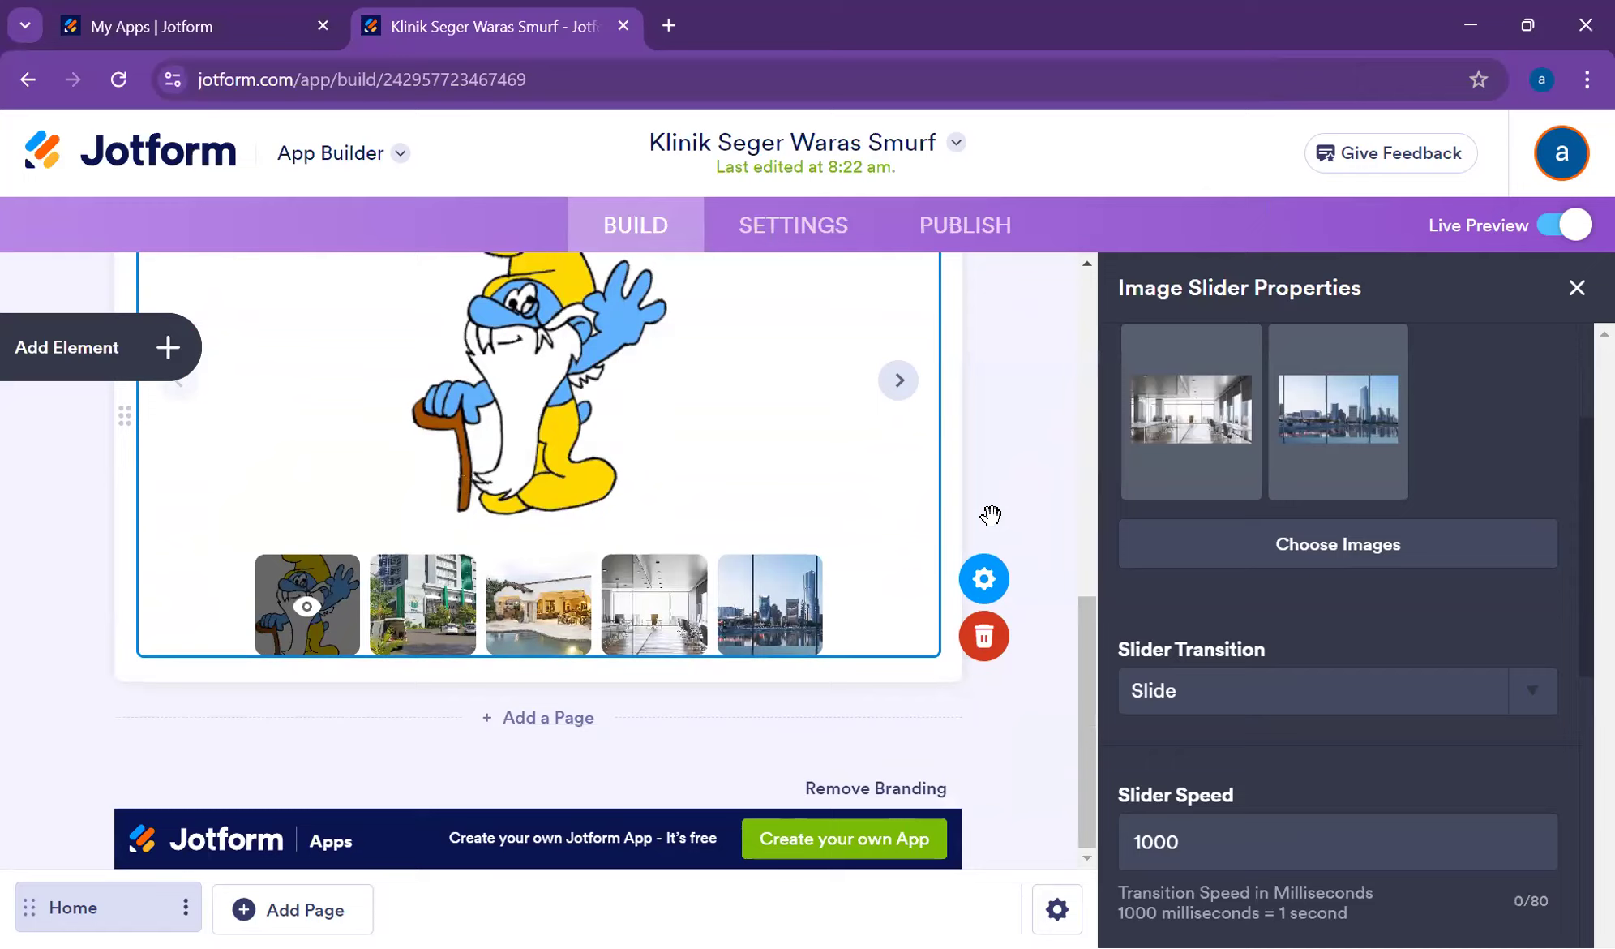
scroll(991, 515, "up", 5)
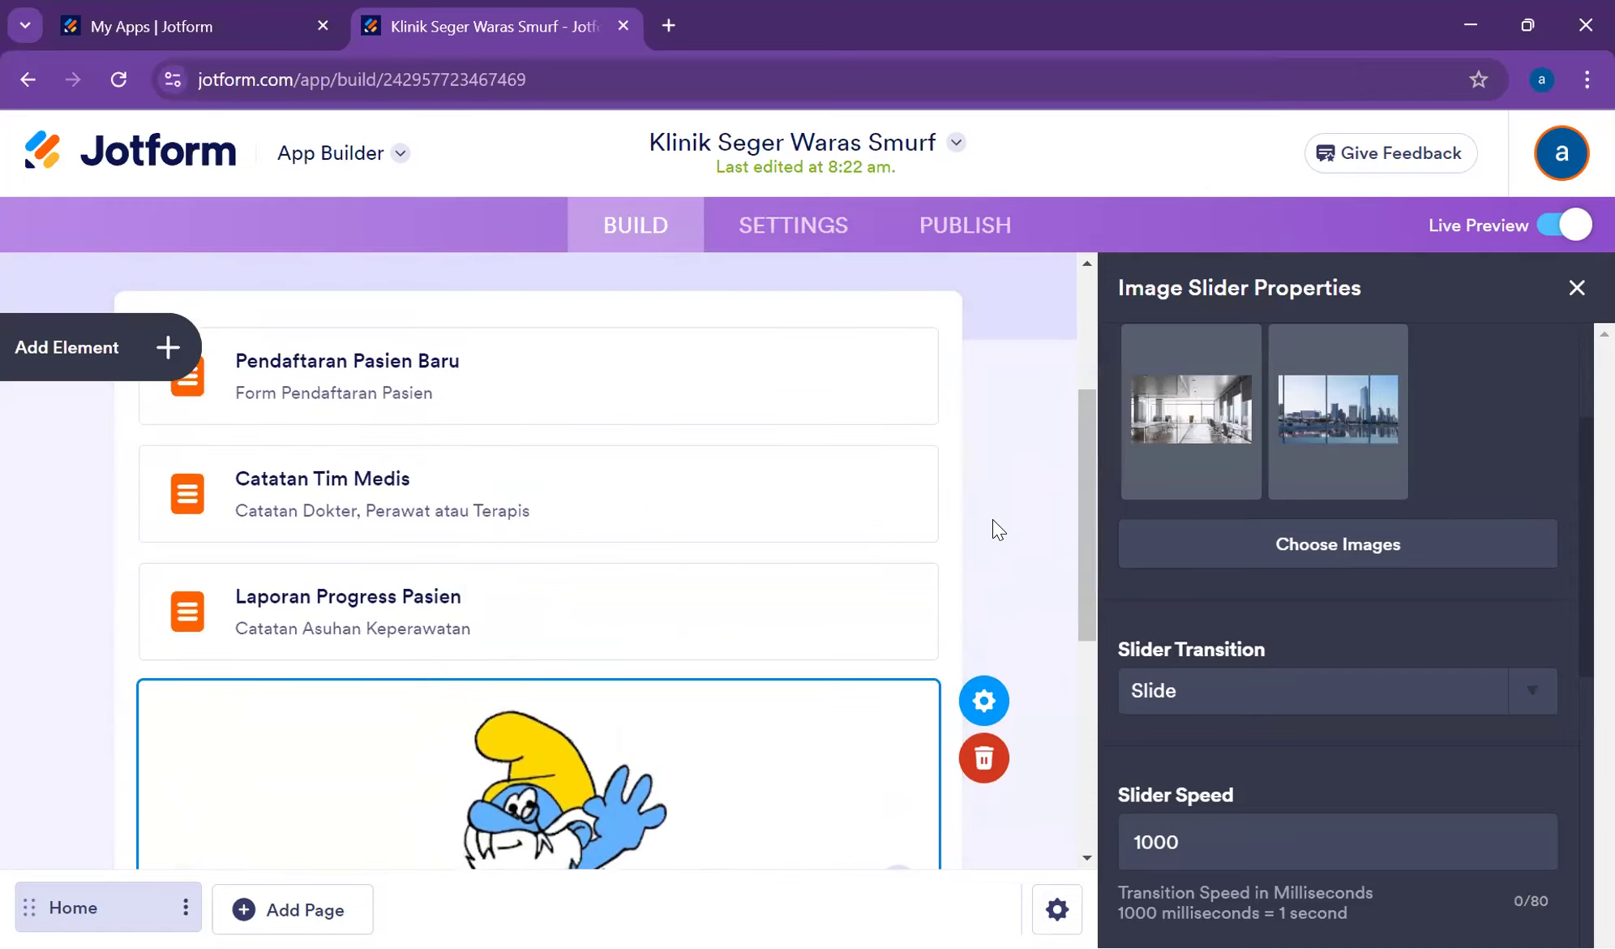
scroll(994, 519, "down", 4)
scroll(994, 519, "down", 2)
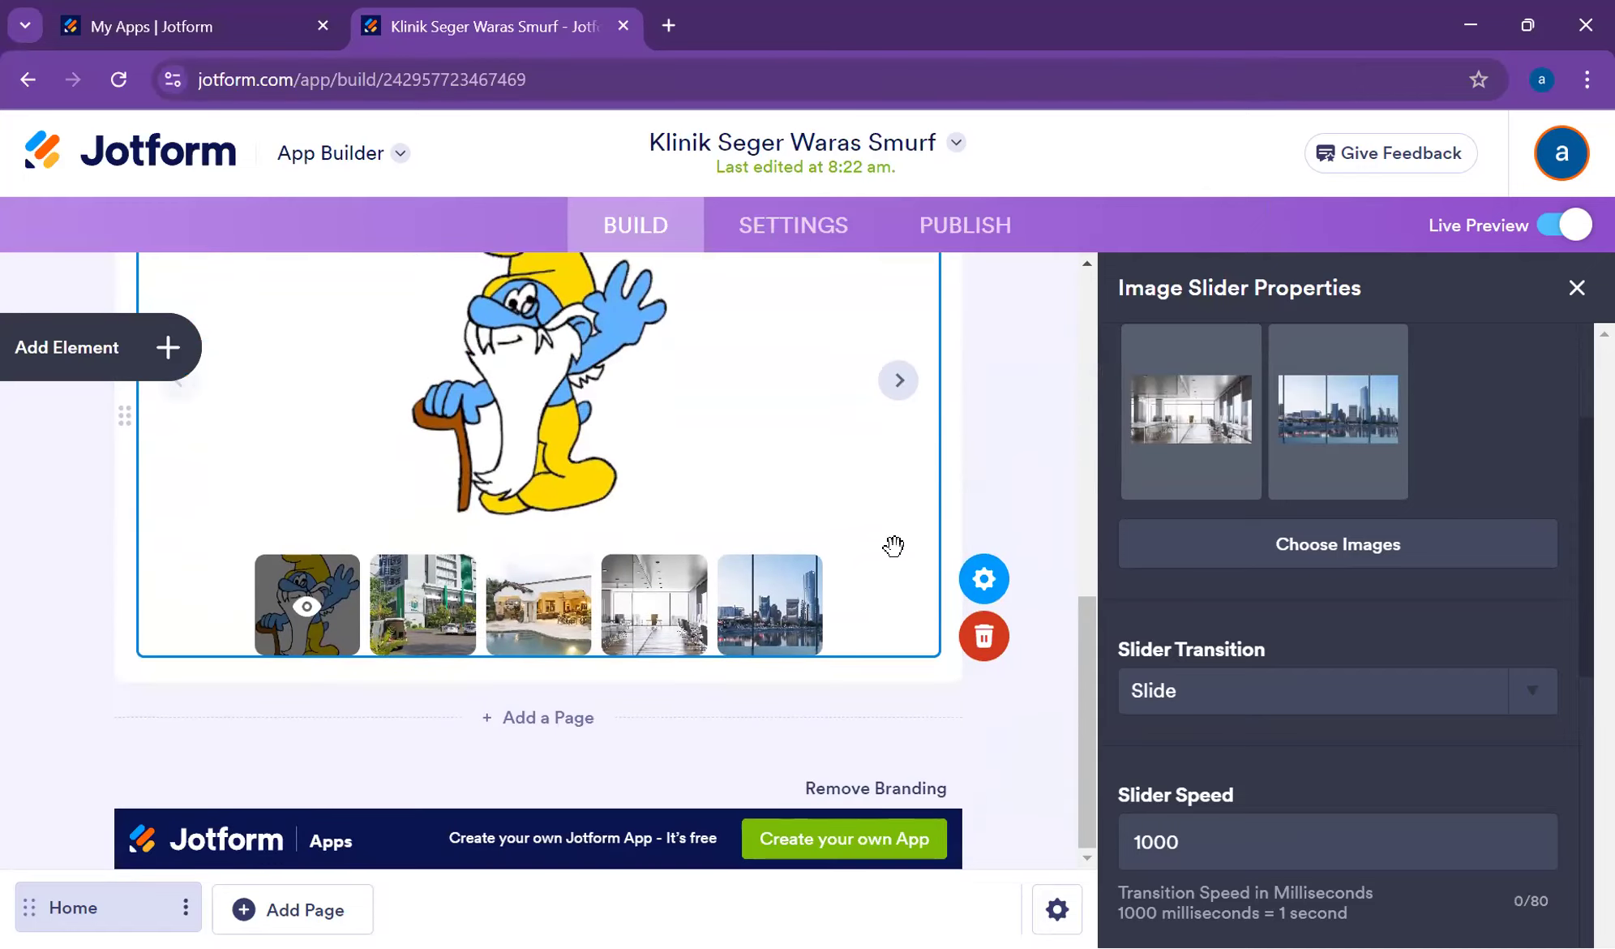
left_click(523, 728)
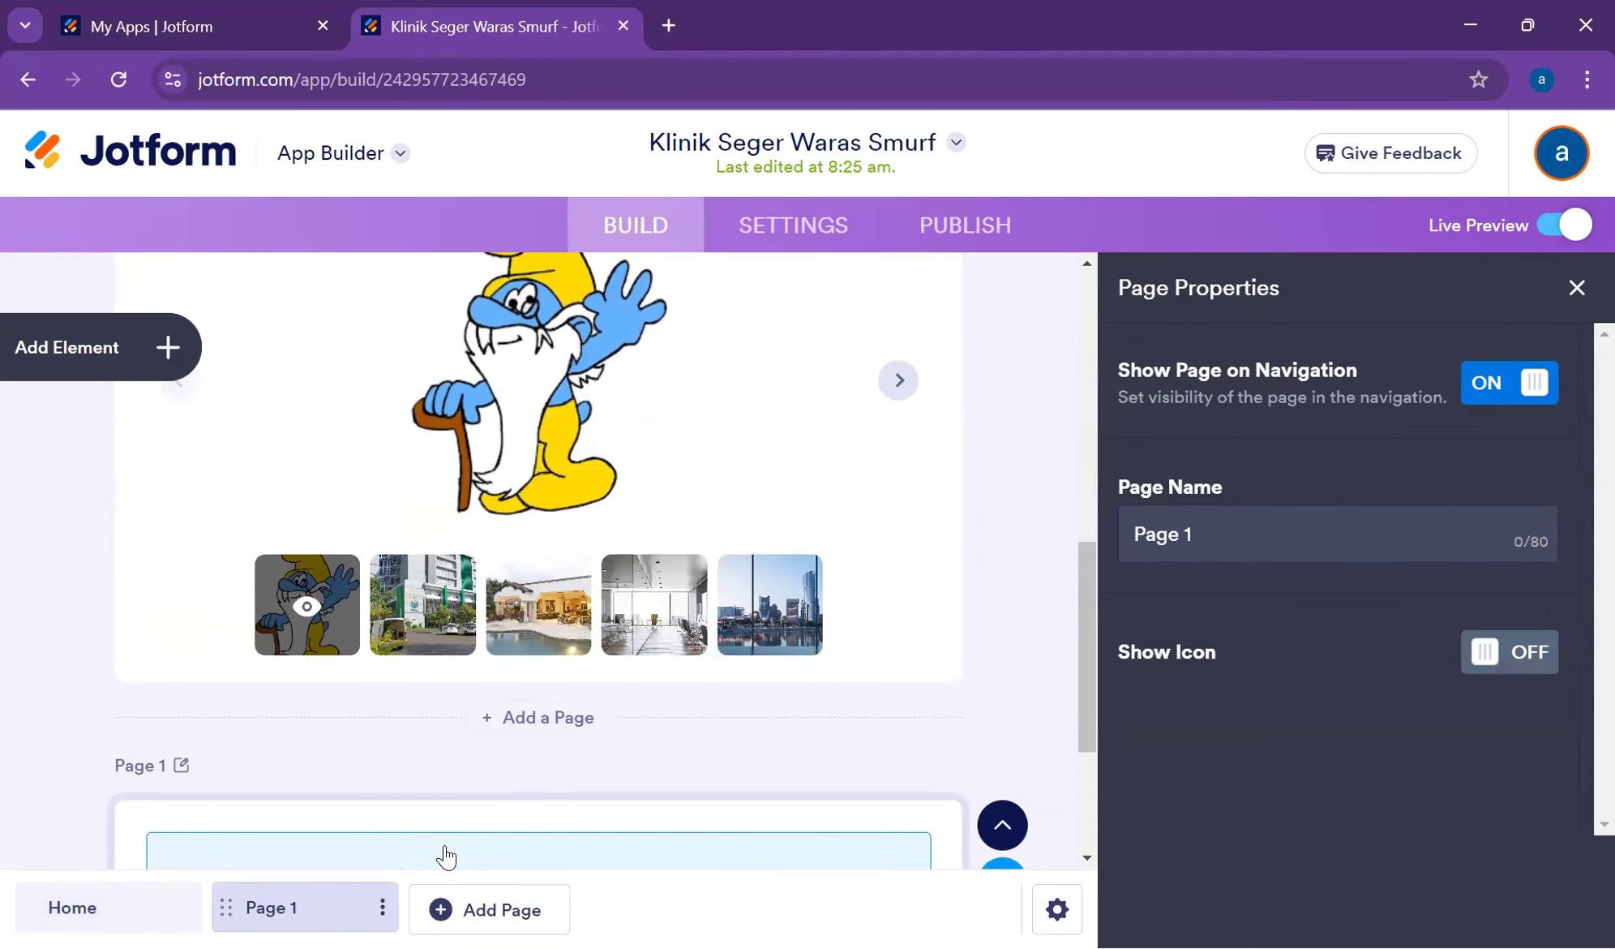
- Add a Testimonial element to the empty Page 1
scroll(447, 852, "down", 2)
scroll(445, 840, "down", 2)
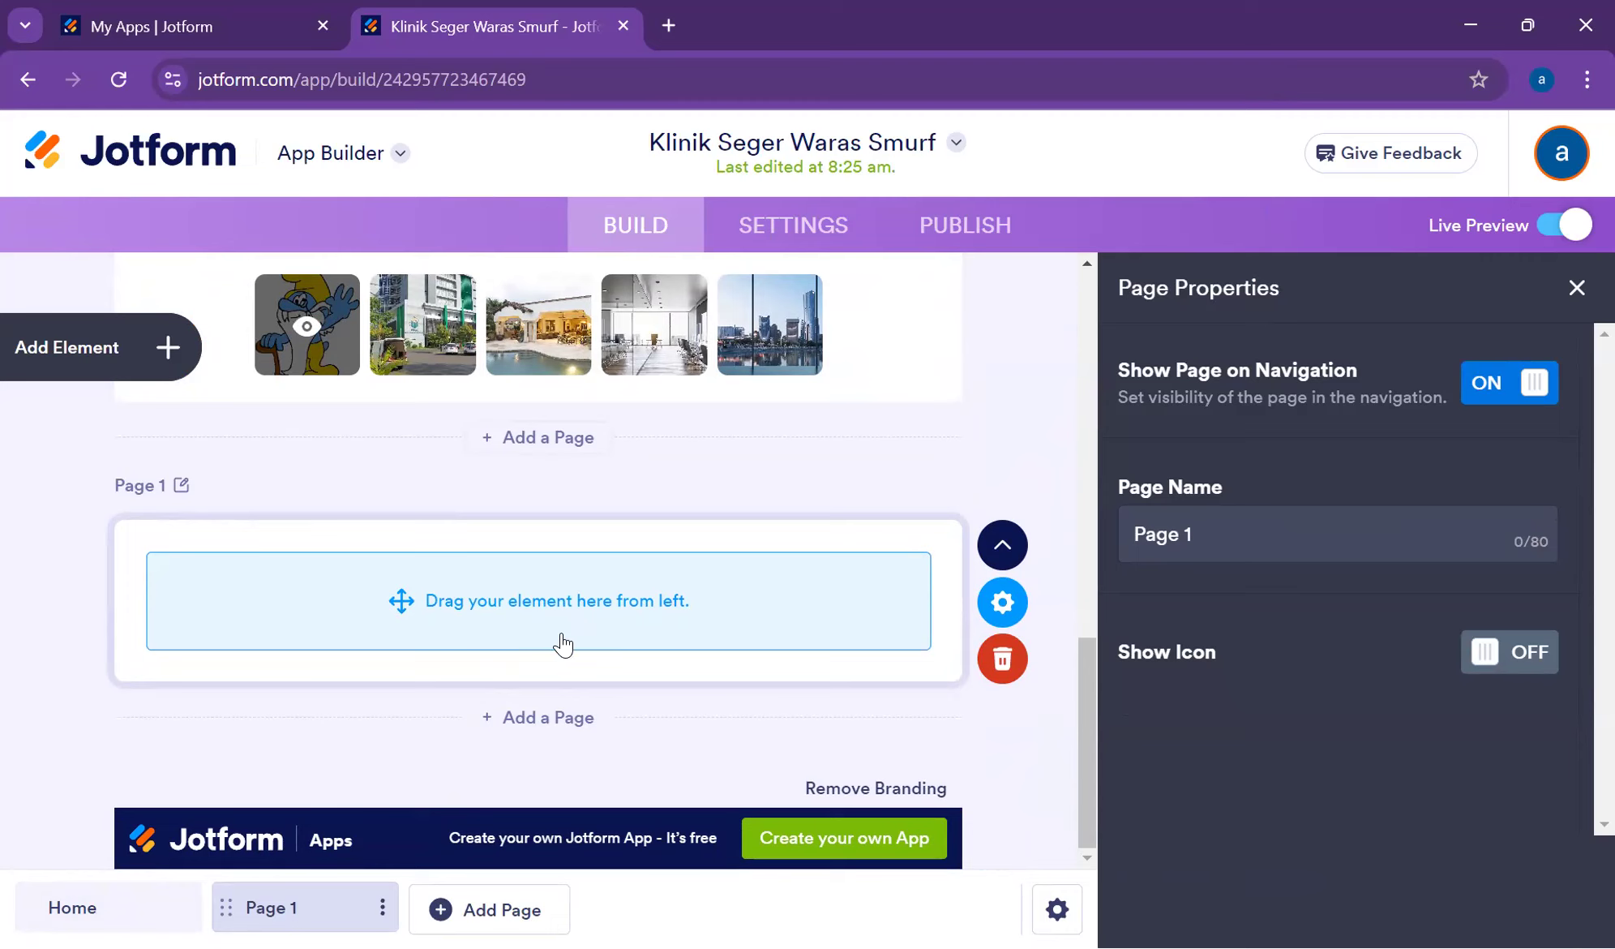
left_click(167, 349)
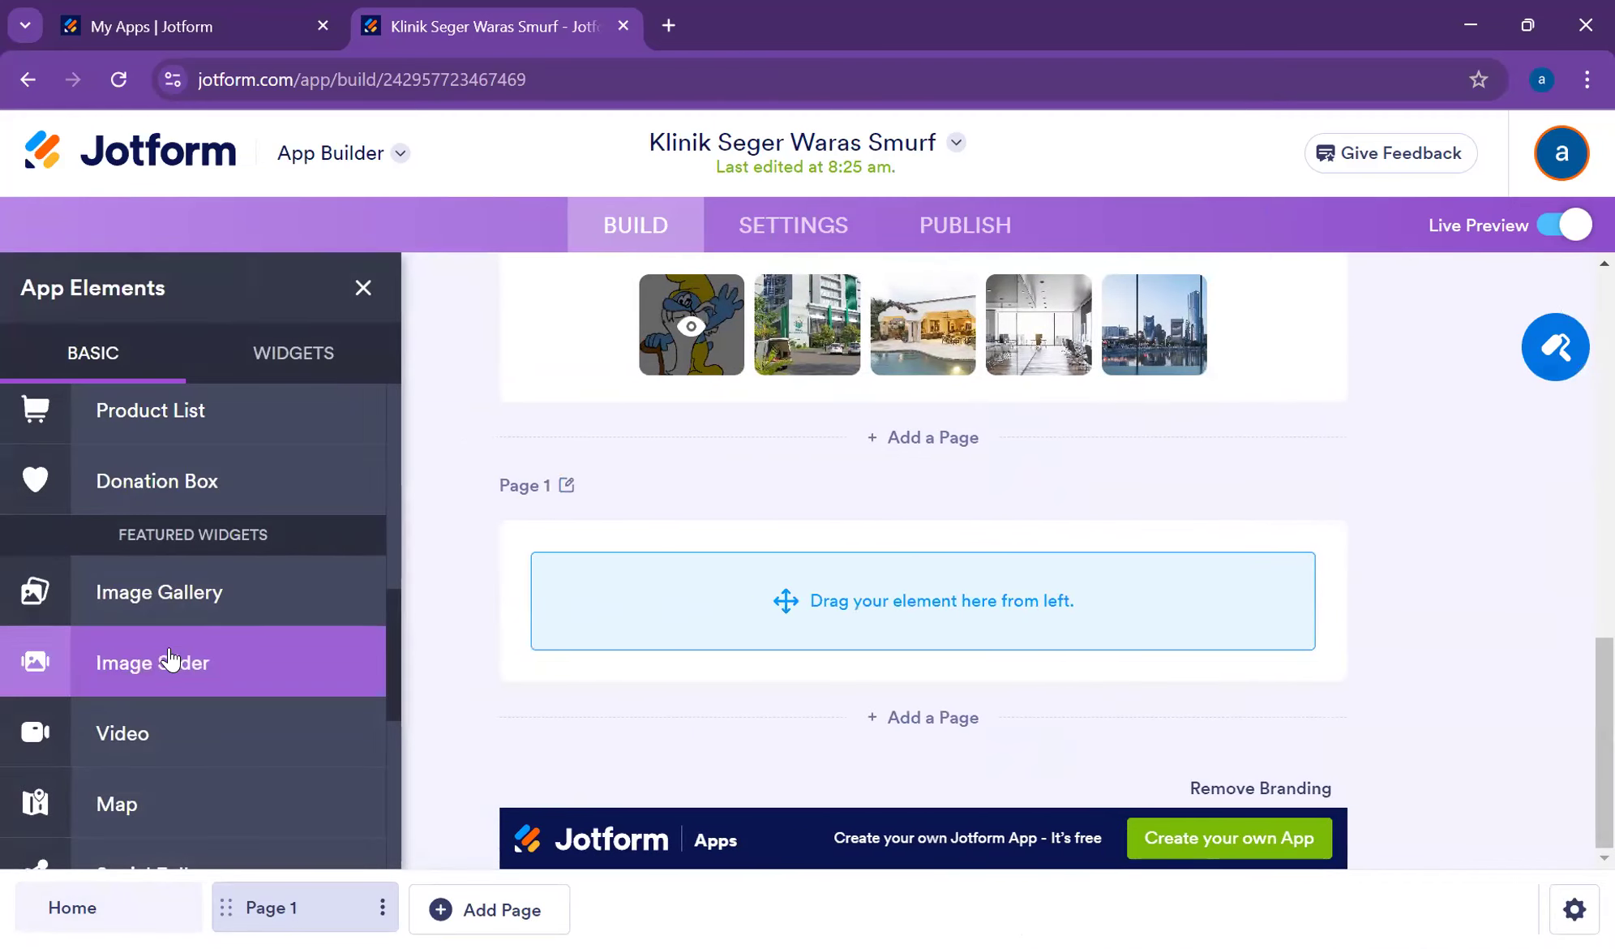
scroll(191, 707, "down", 6)
left_click(164, 471)
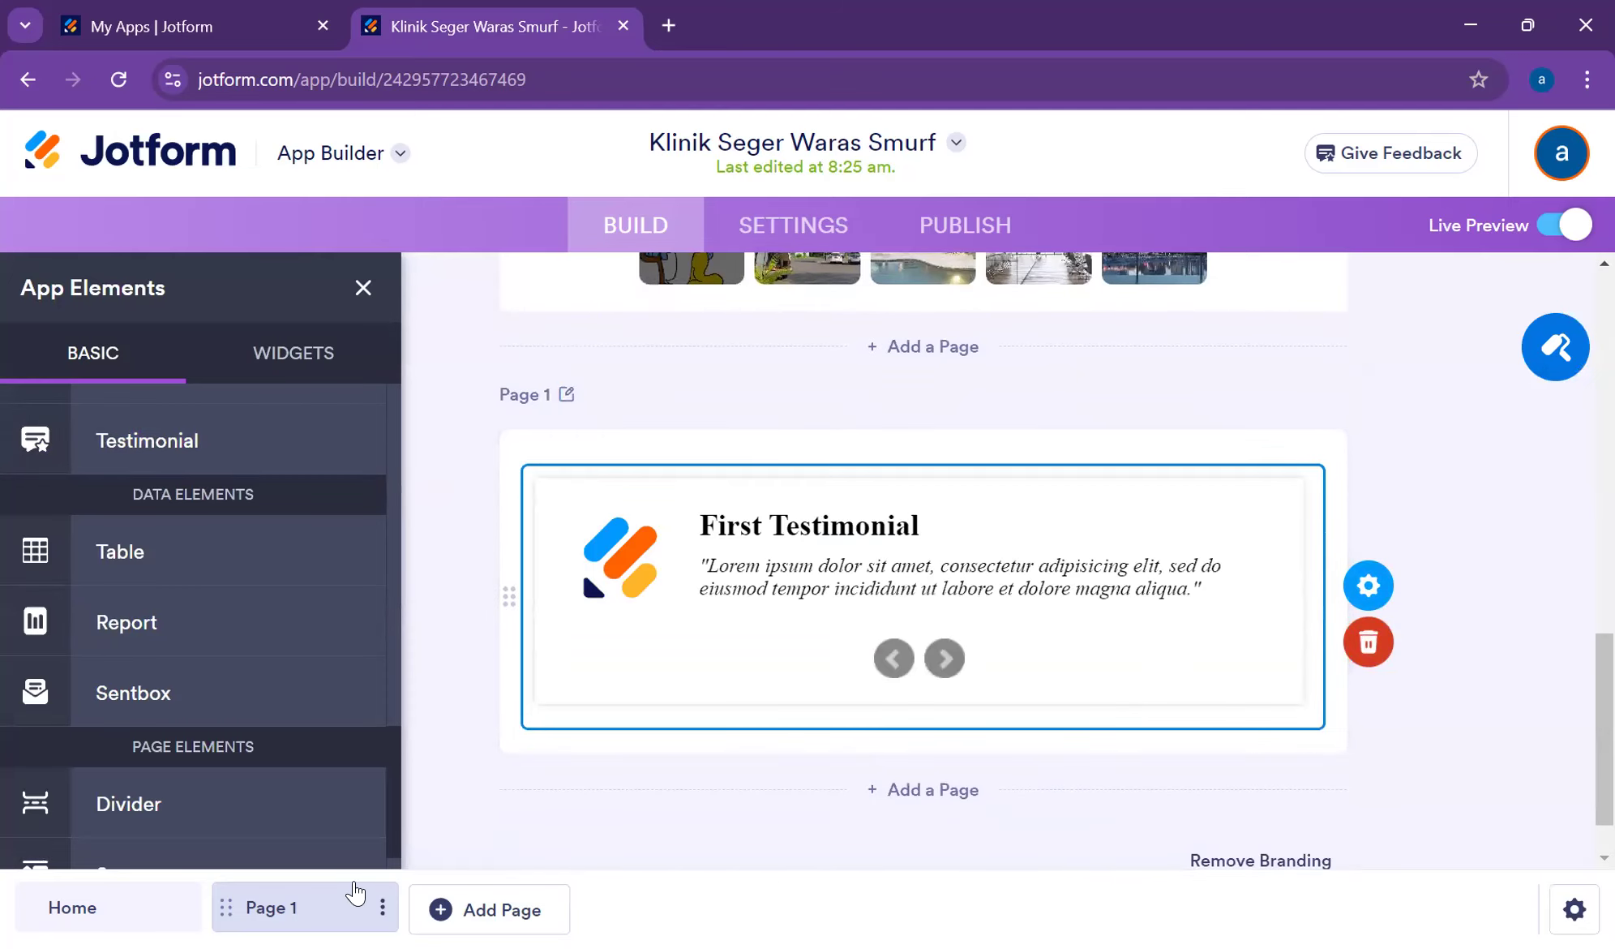
- Rename Page 1 as "Workshop"
double_click(271, 907)
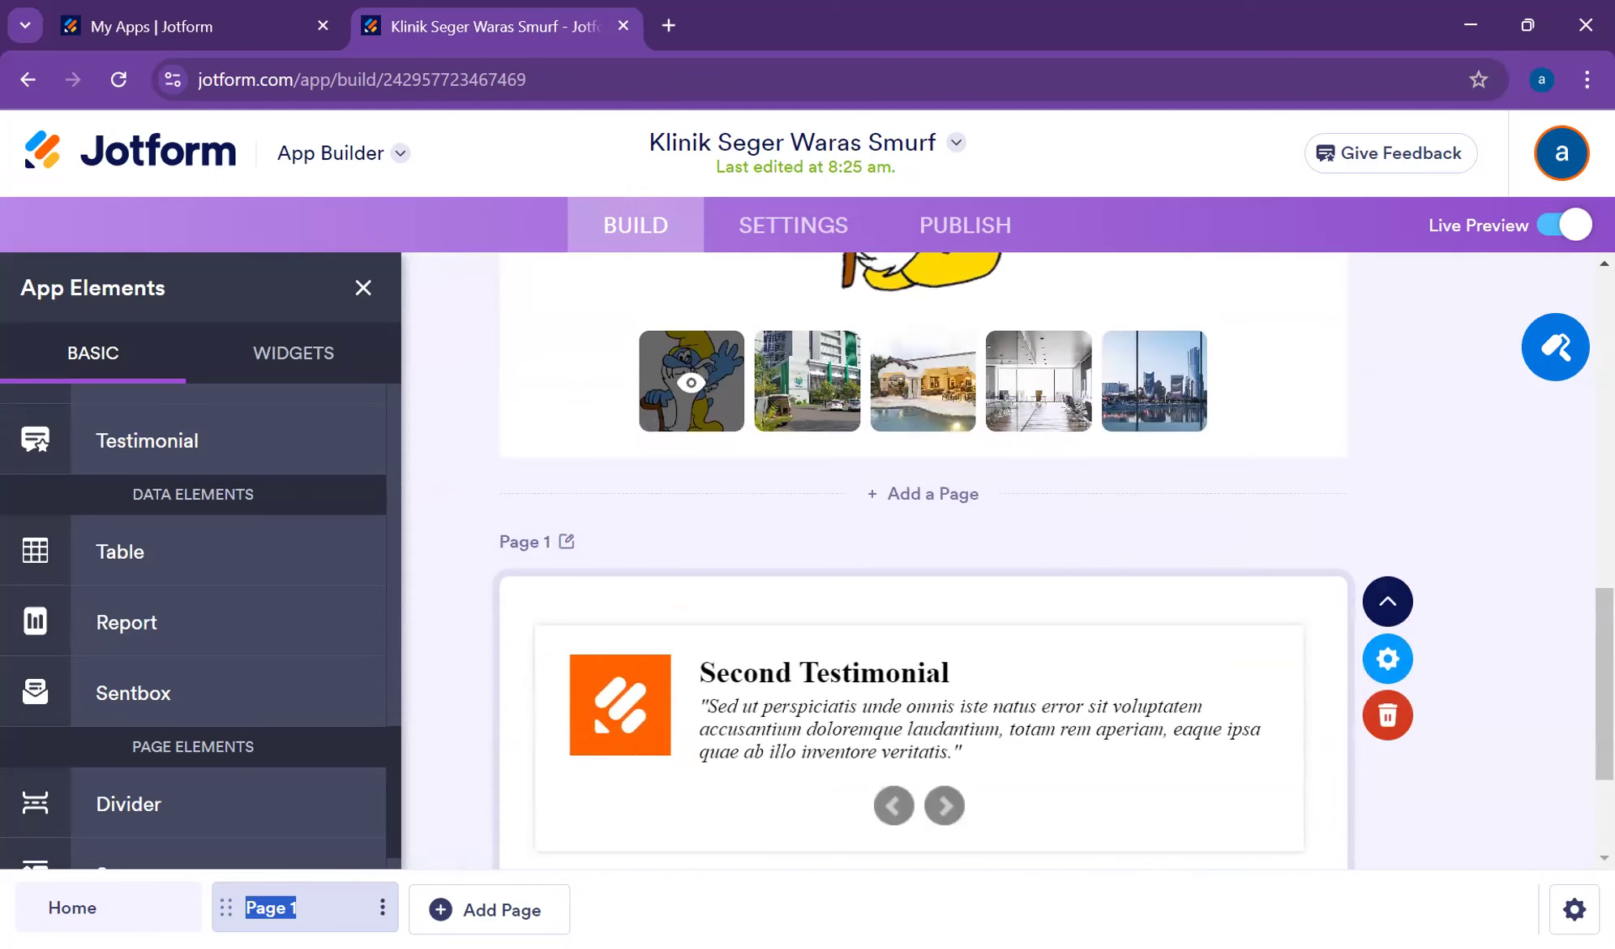
type("Be")
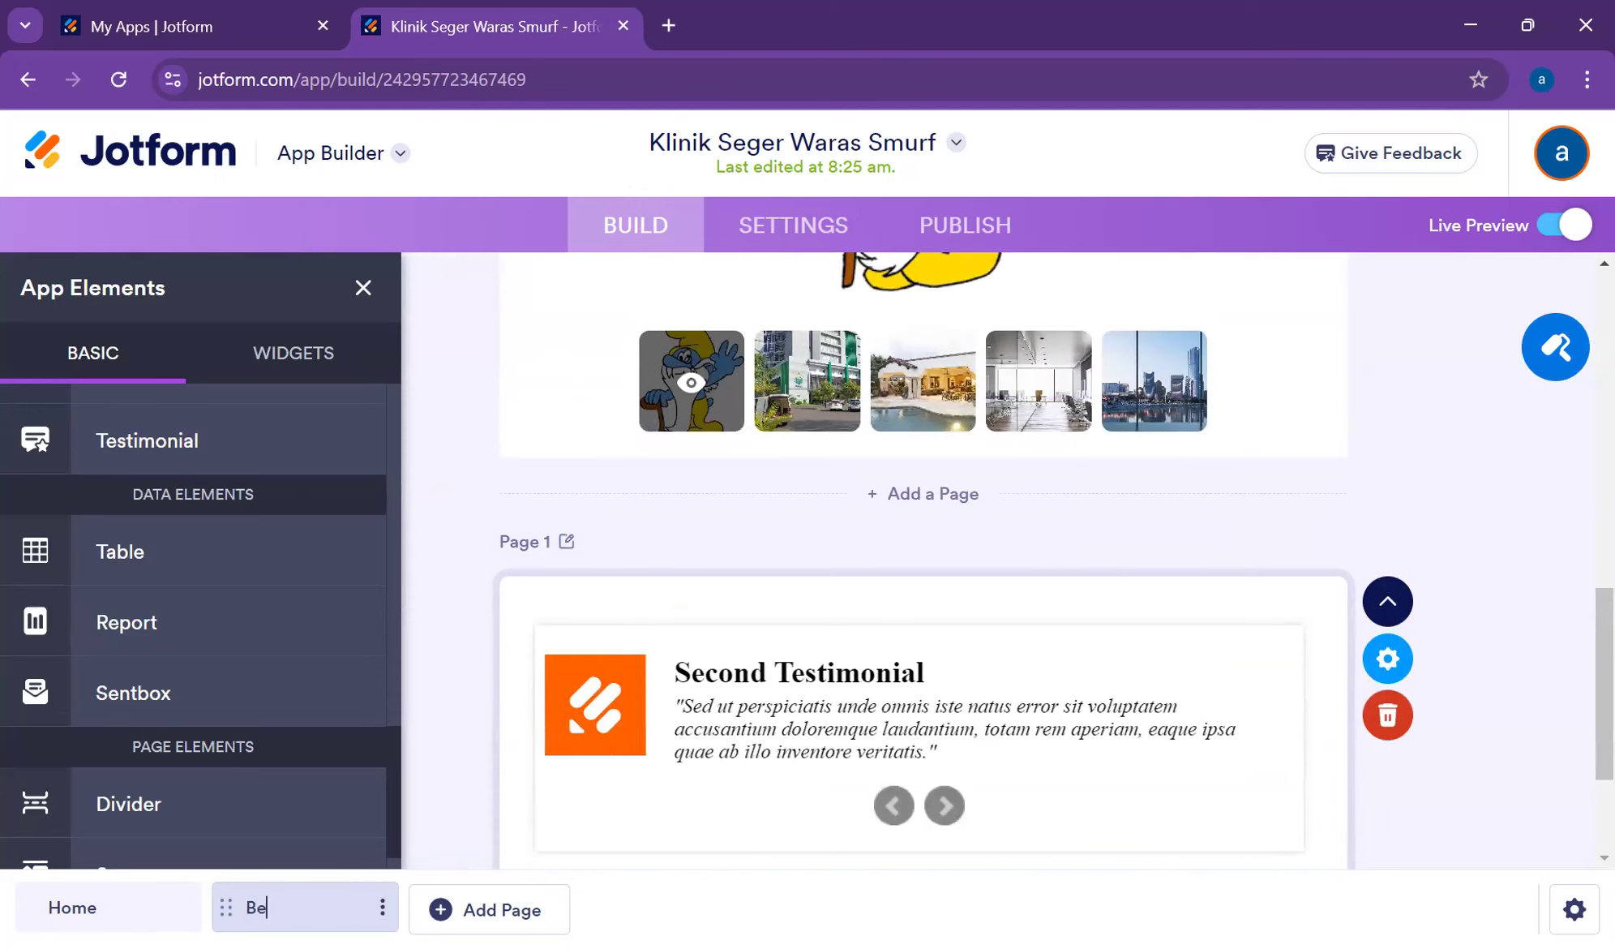
type("rita Kli")
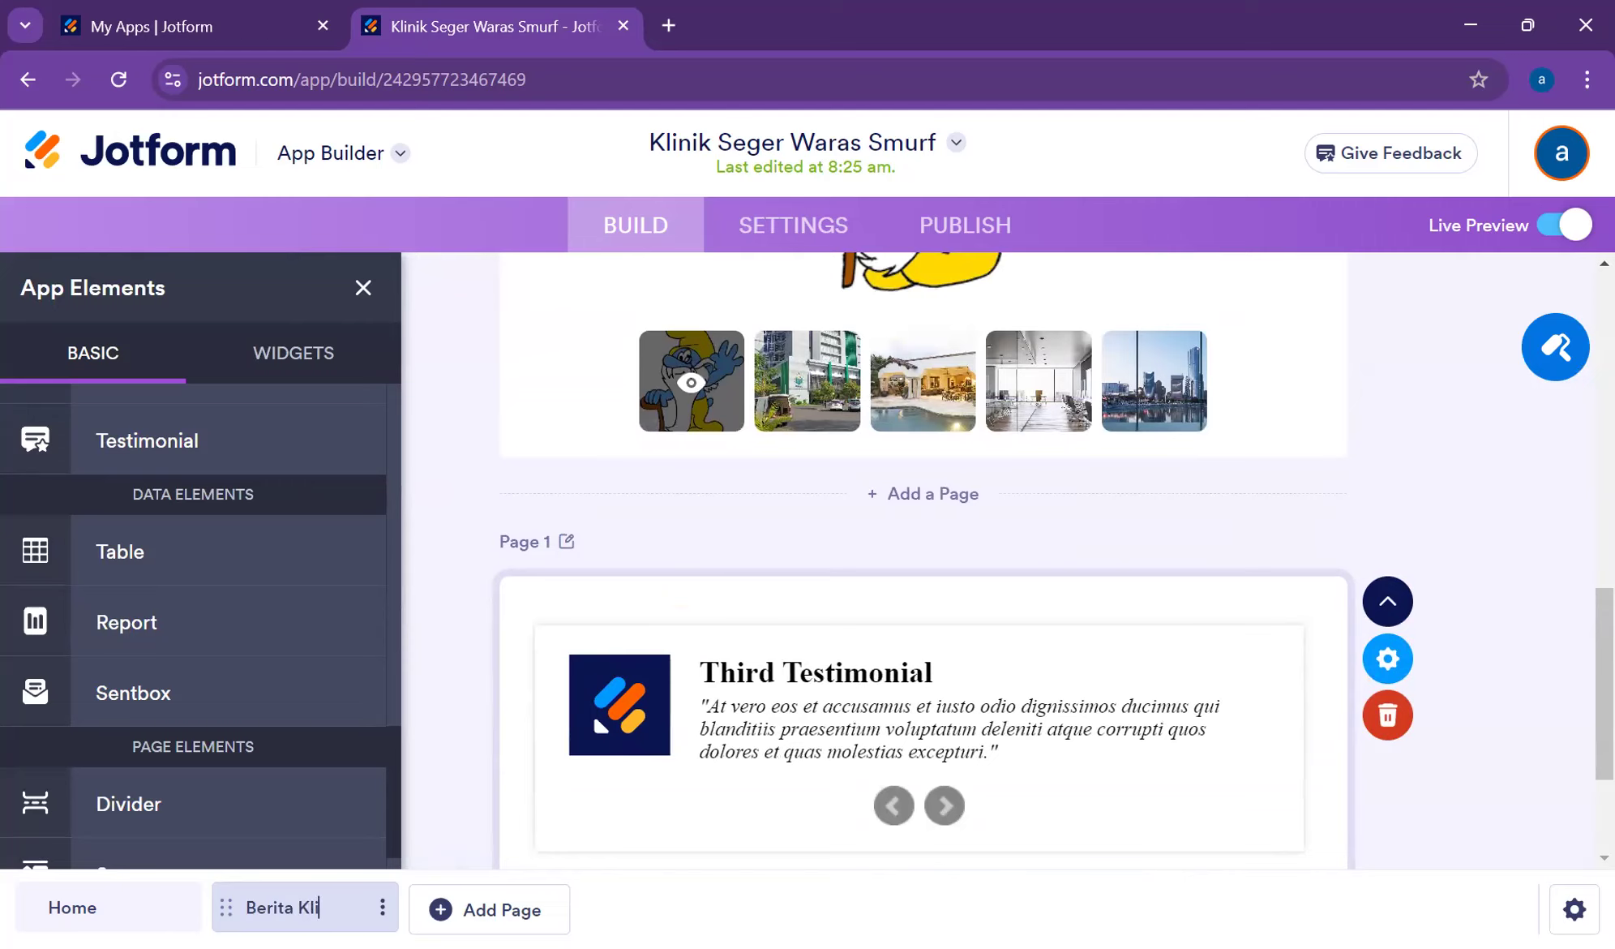
type("nik dan")
key("BackSpace")
key("BackSpace")
key("BackSpace")
type("Wo")
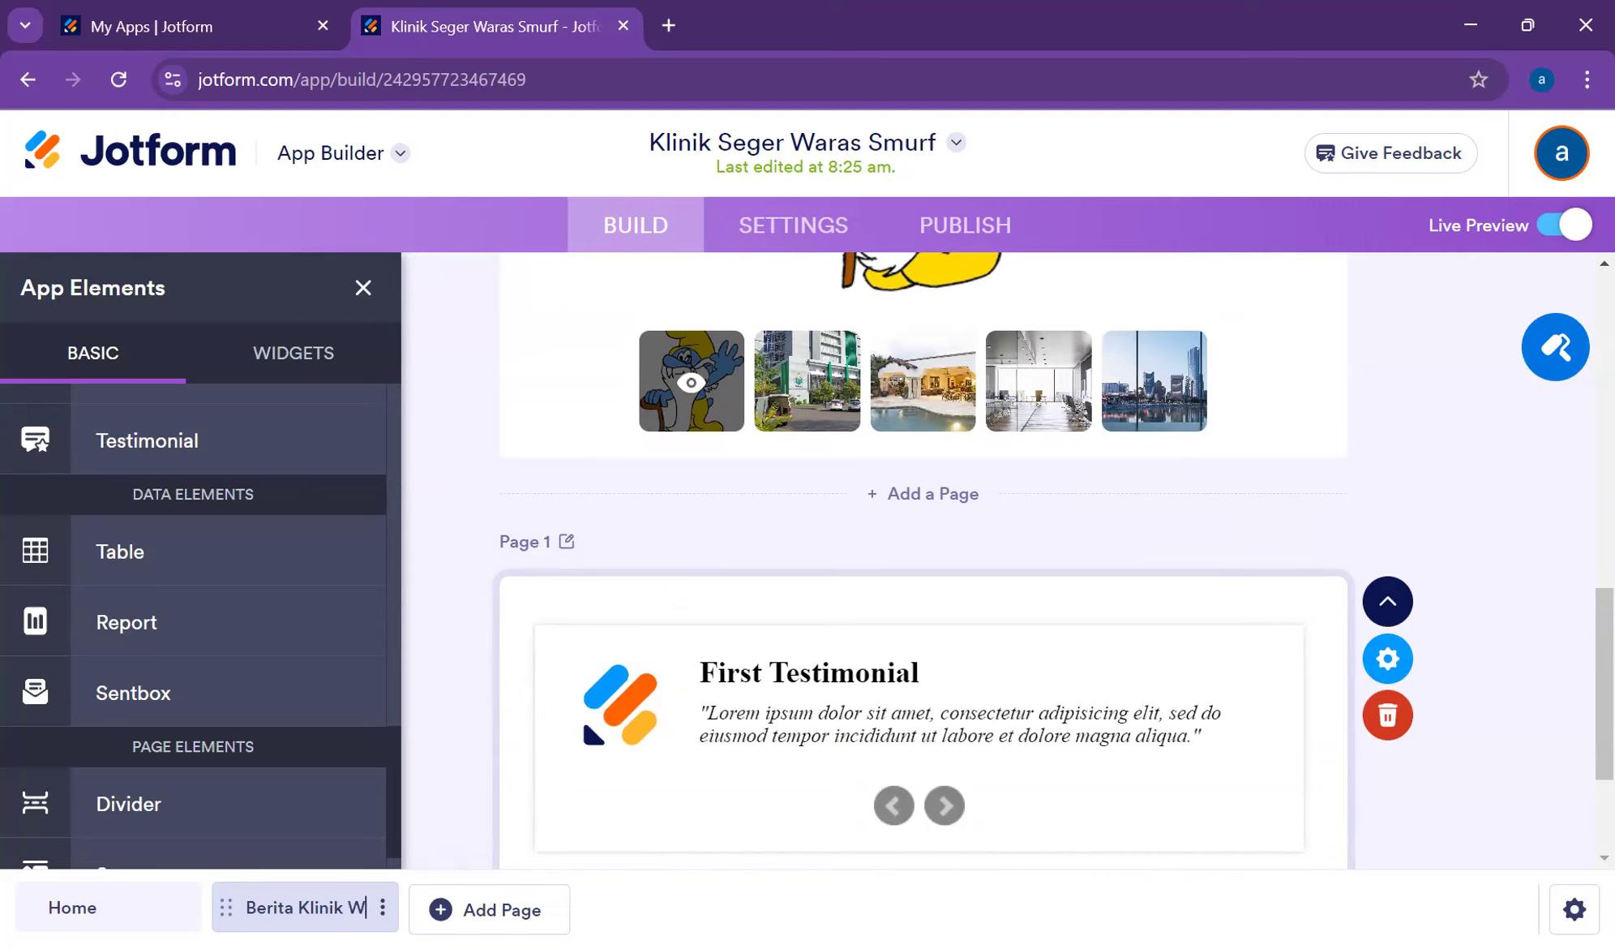
key("BackSpace")
key("BackSpace")
key("BackSpace")
key("BackSpace")
key("BackSpace")
key("BackSpace")
key("BackSpace")
key("BackSpace")
key("BackSpace")
type("Workshop")
- Change the name of the page containing the Testimonial element to "Seputar Klinik"
left_click(283, 908)
key("BackSpace")
key("BackSpace")
key("BackSpace")
key("BackSpace")
key("BackSpace")
key("BackSpace")
key("BackSpace")
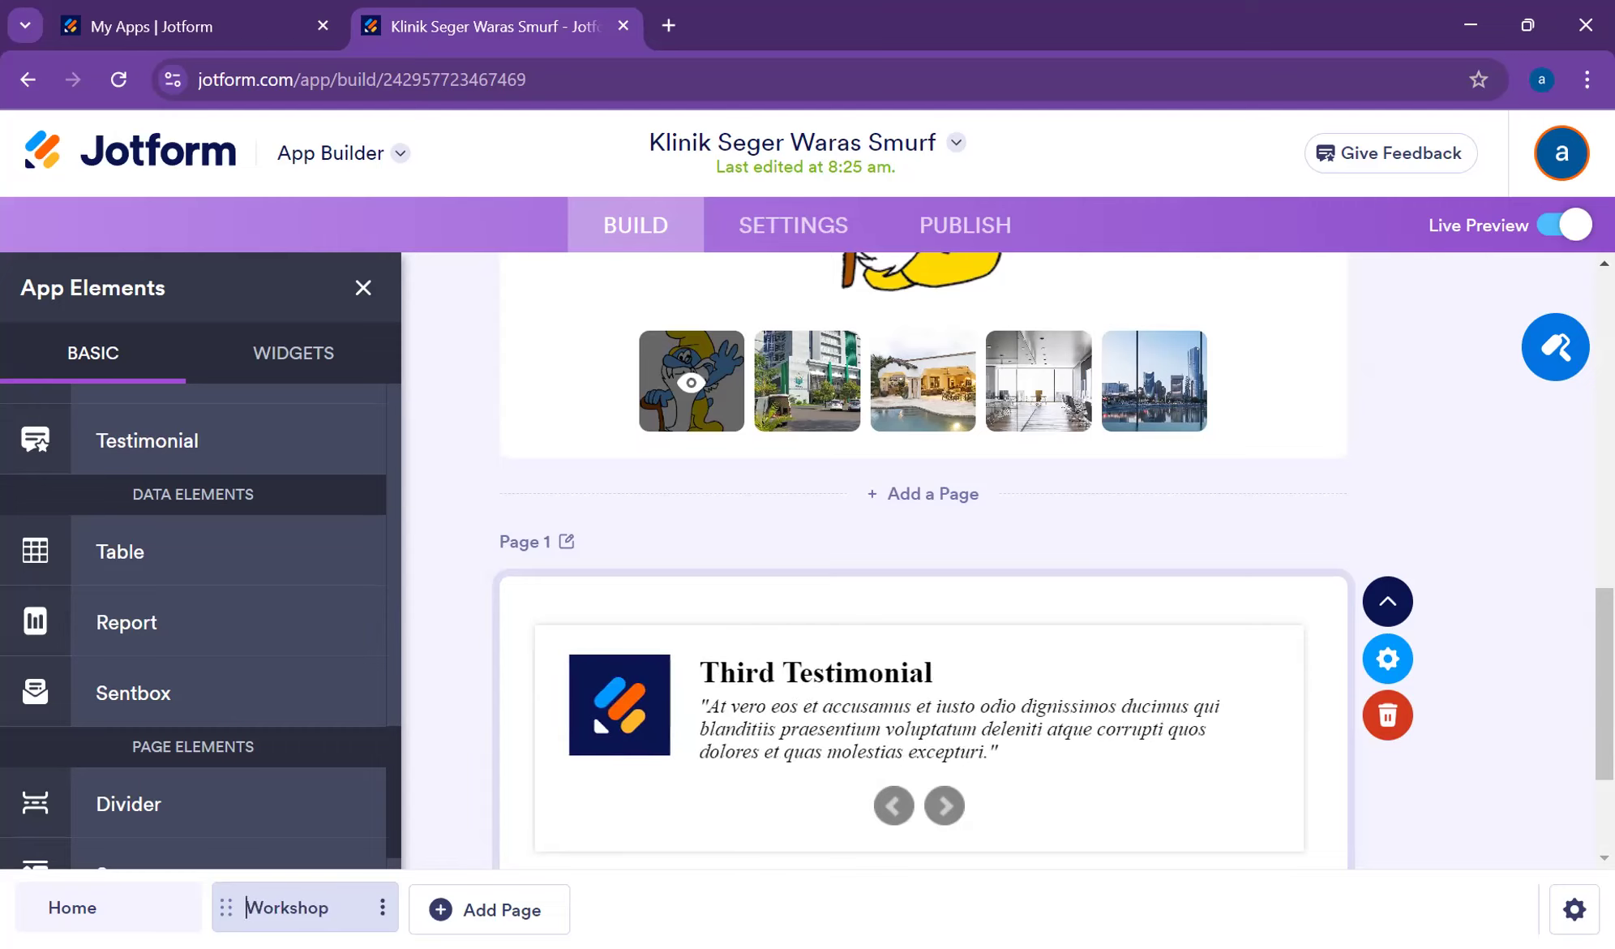
type("Sepu")
type("tar Kli")
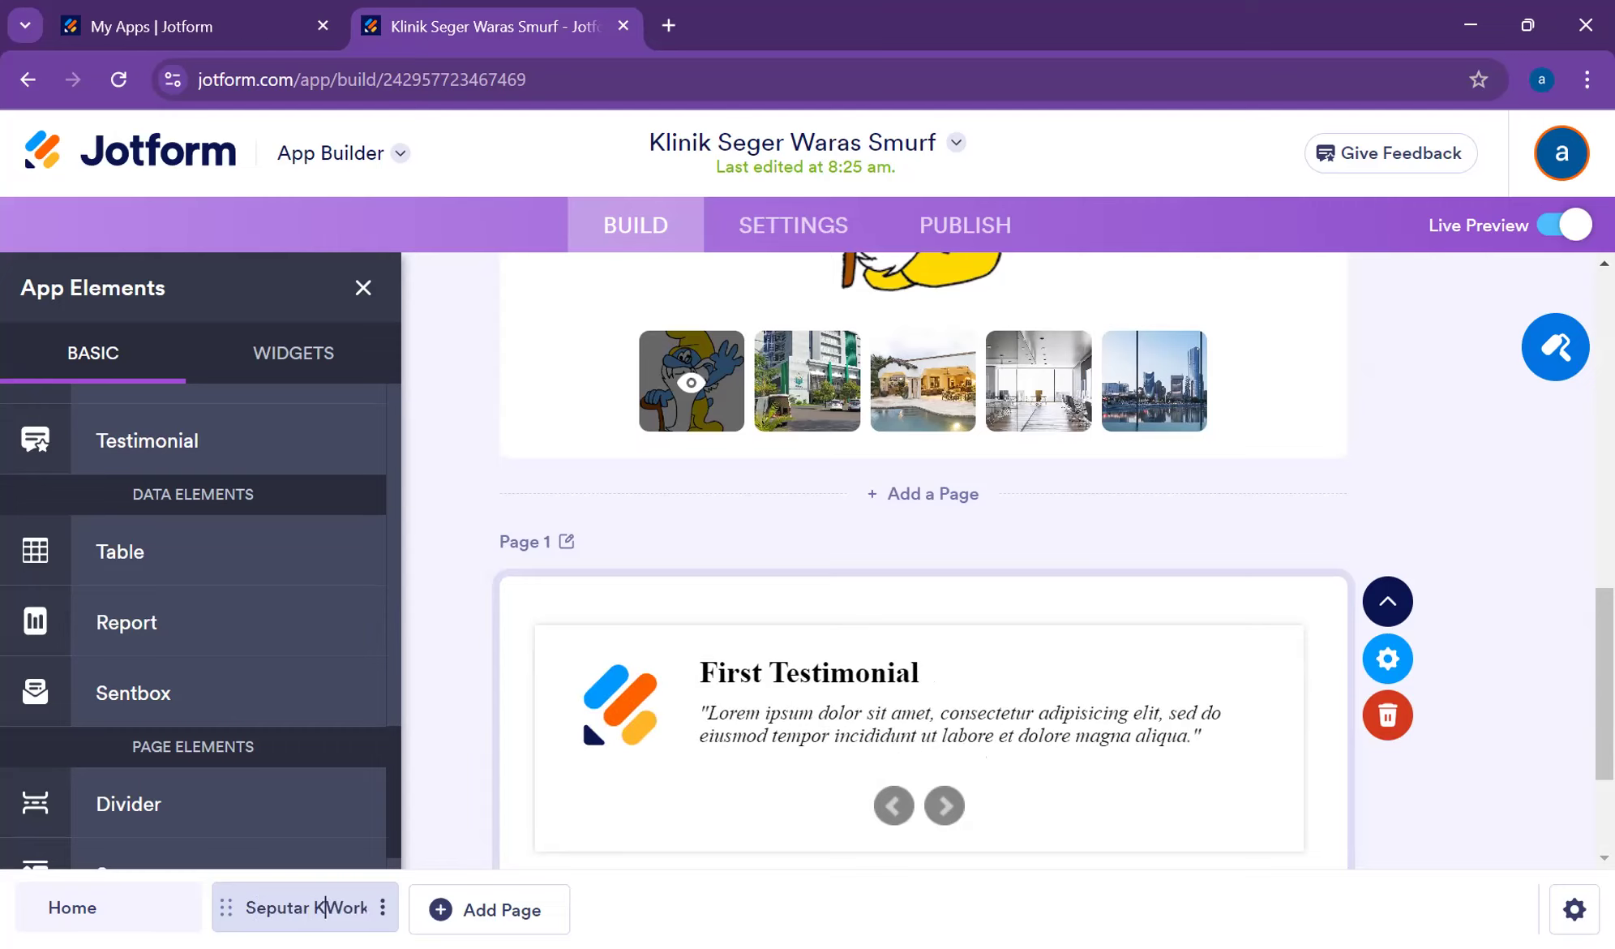
type("nik dan")
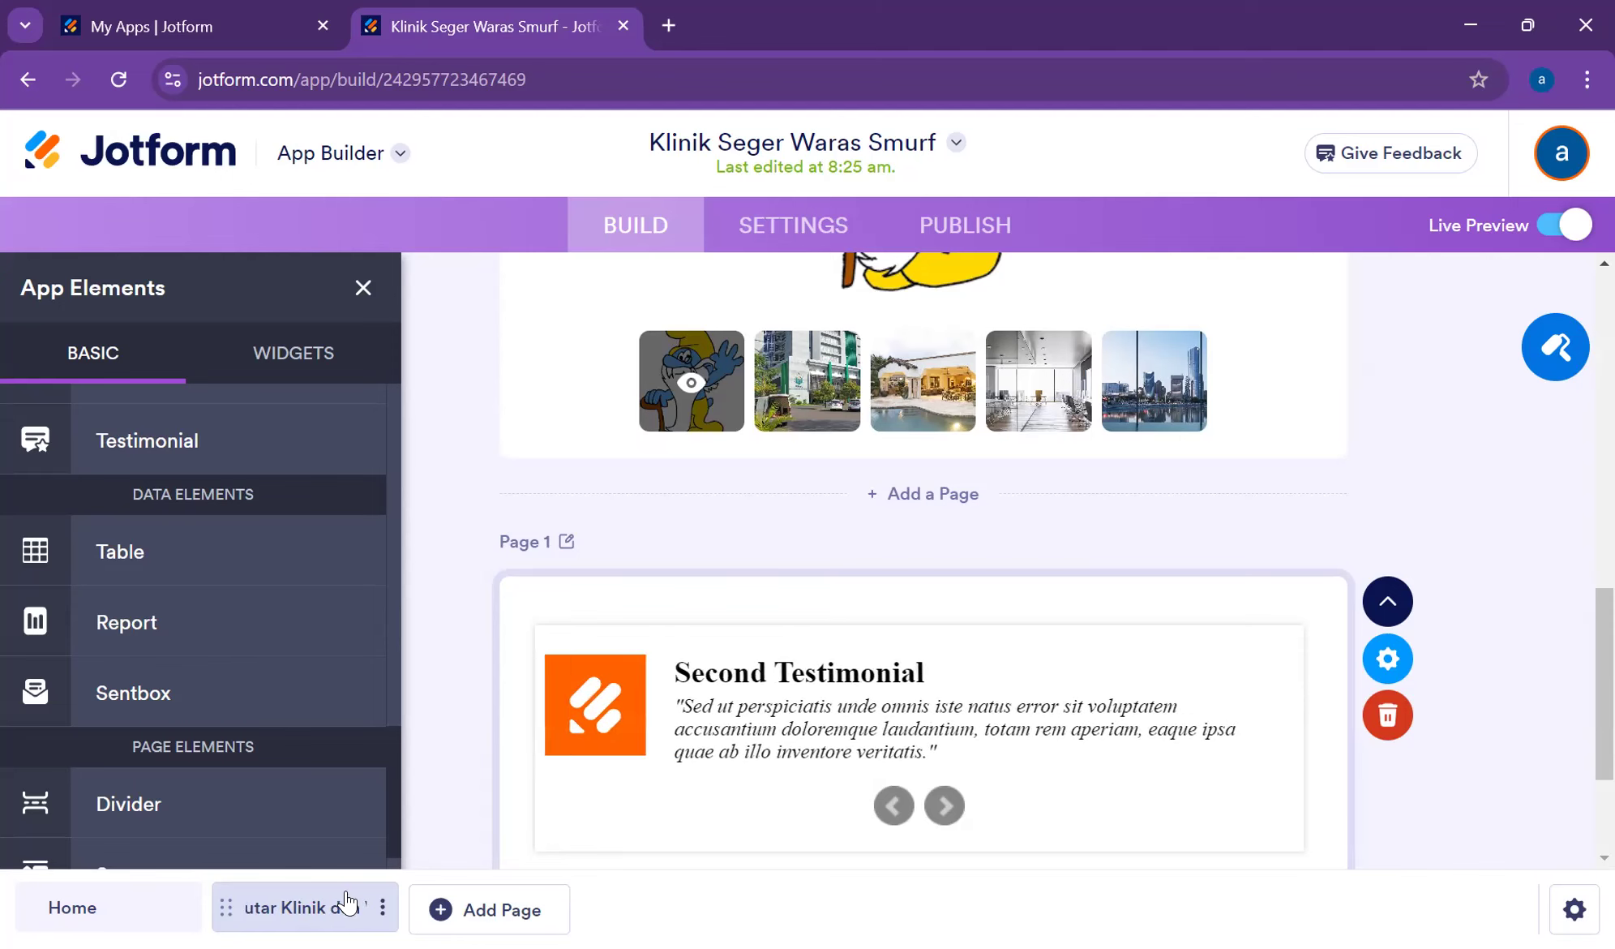
type("Workshop")
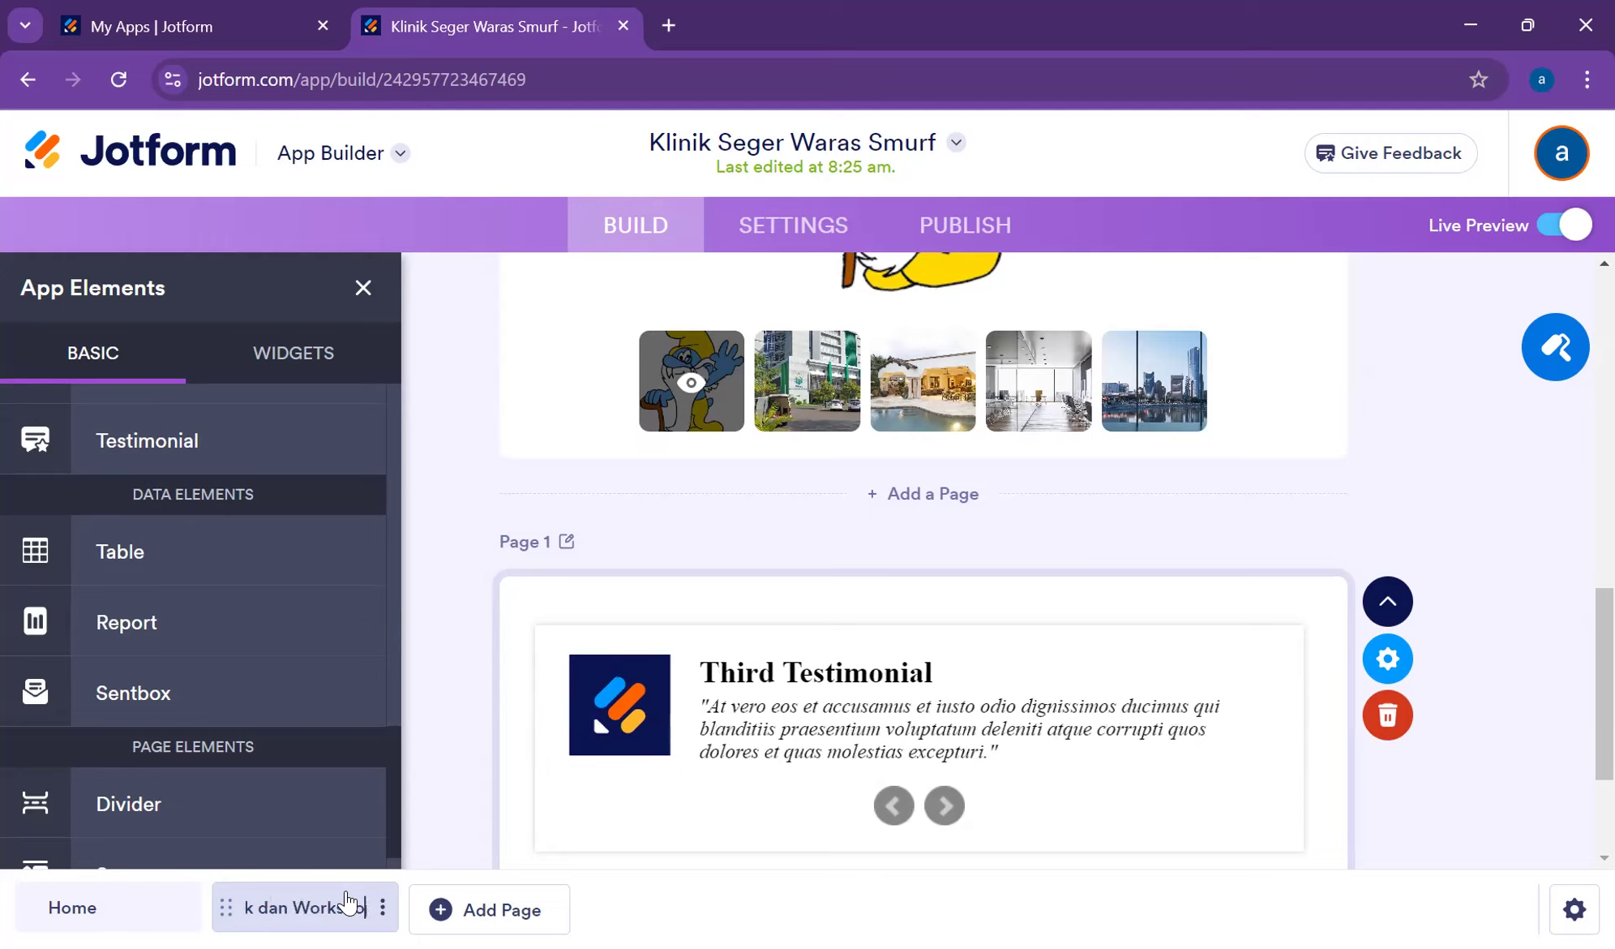
key("Left")
key("Left")
key("Left")
key("Left")
key("Left")
key("Left")
key("Left")
key("Left")
key("Left")
key("Left")
key("Left")
key("Left")
key("Left")
key("Left")
key("Left")
key("Left")
key("Left")
key("Left")
key("Left")
key("Left")
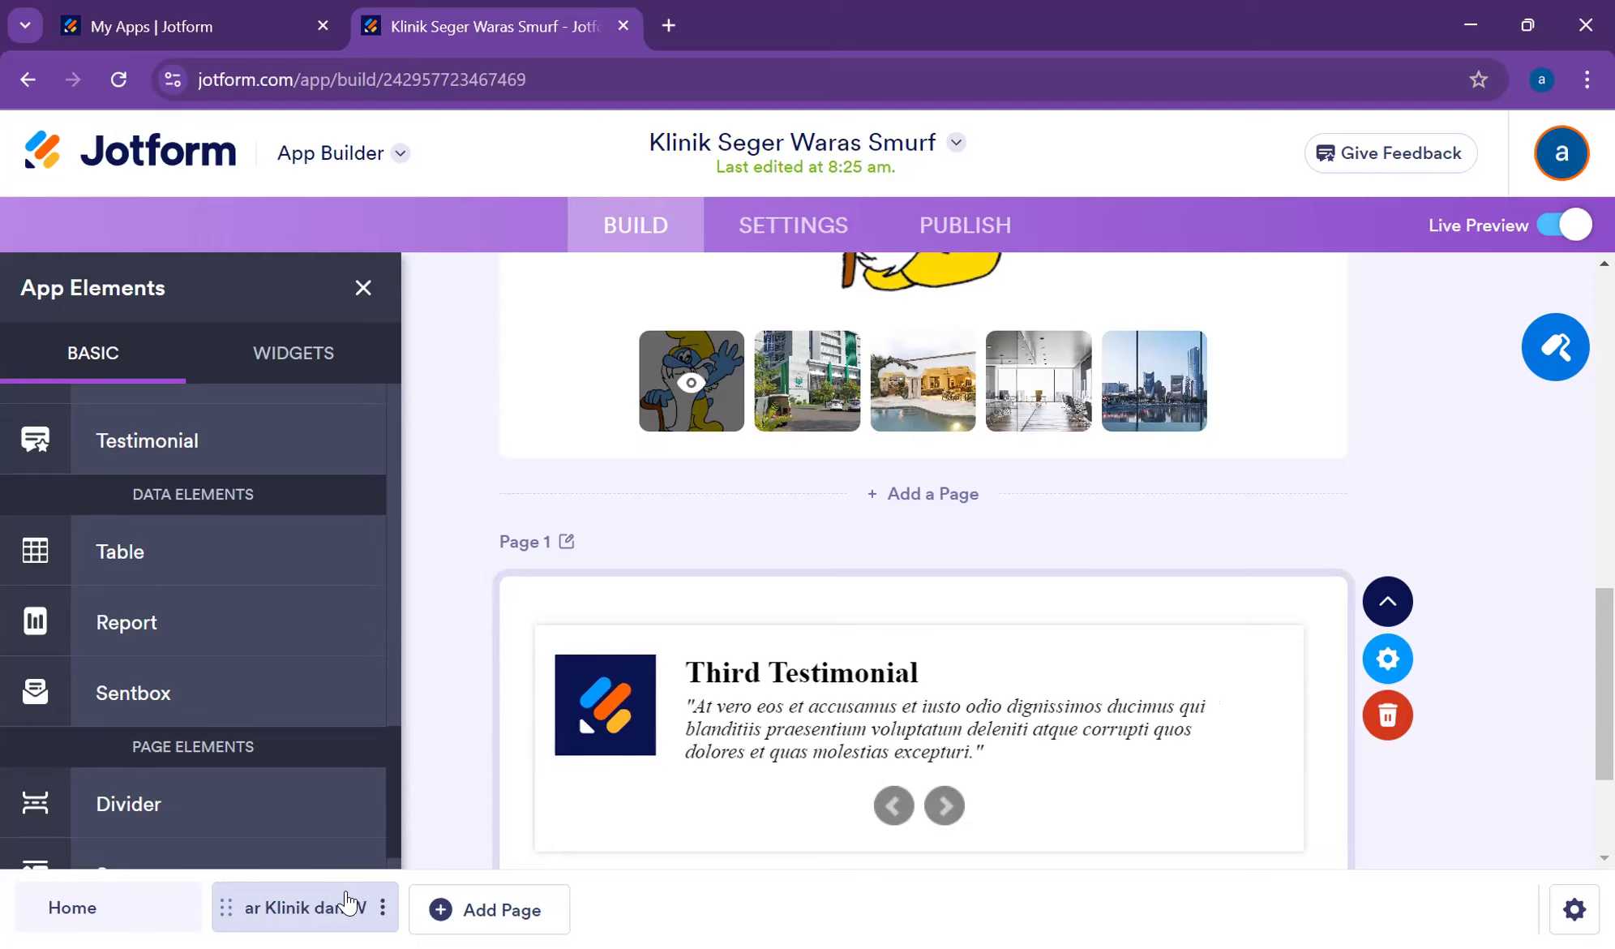
key("Return")
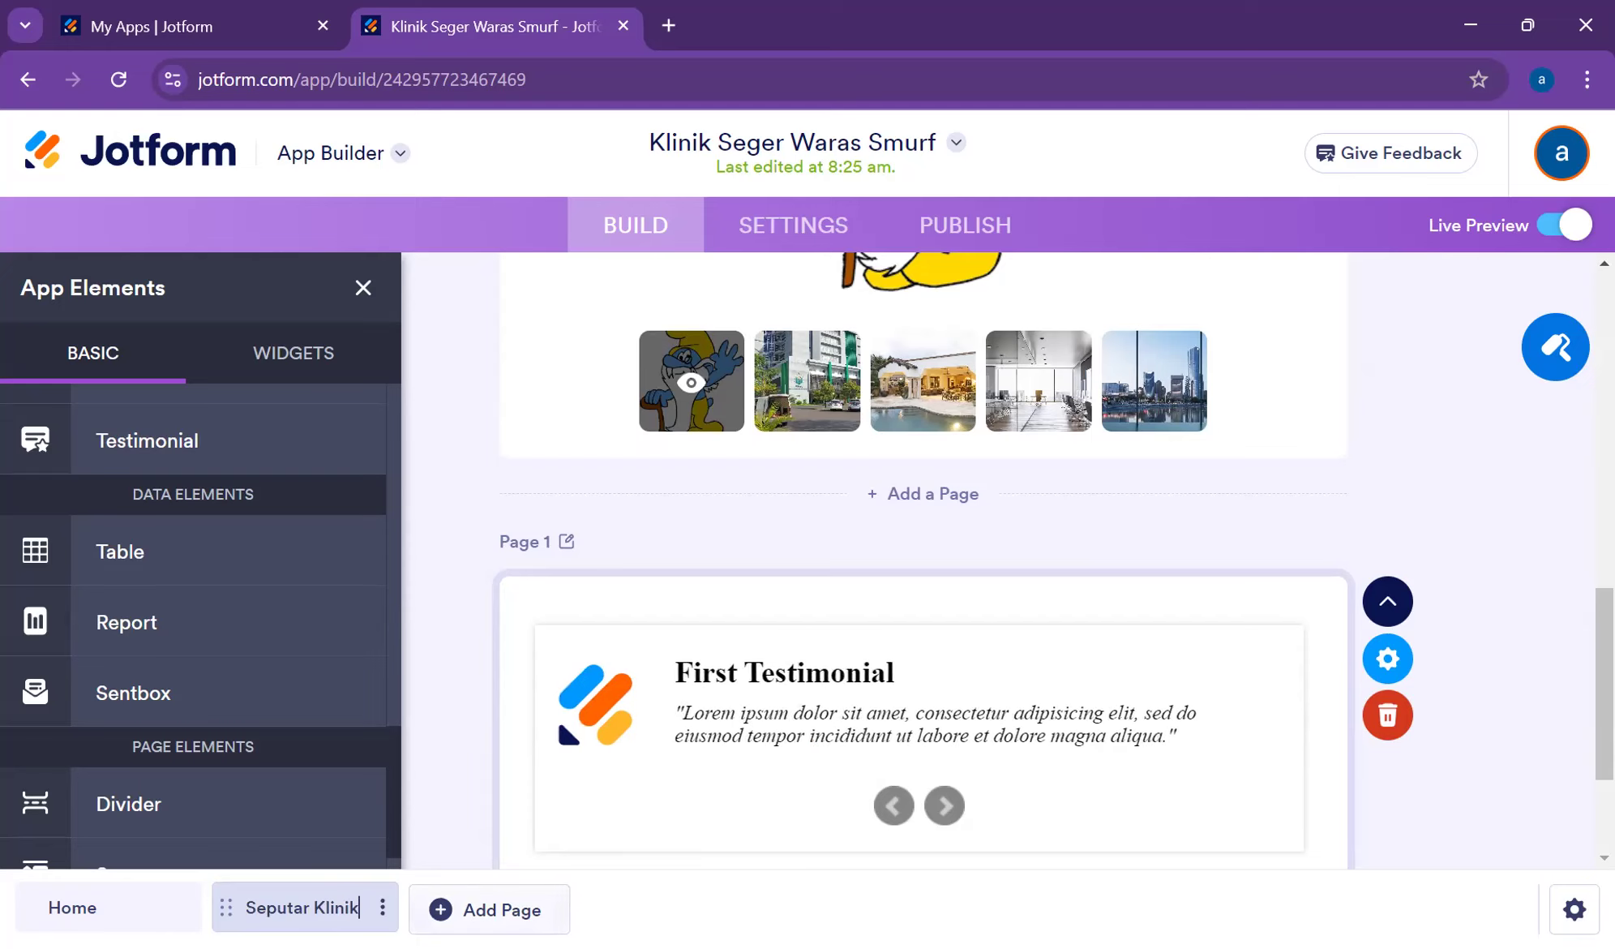
- Add another page after Seputar Klinik and name it "Hubungi Kami"
left_click(487, 909)
double_click(480, 908)
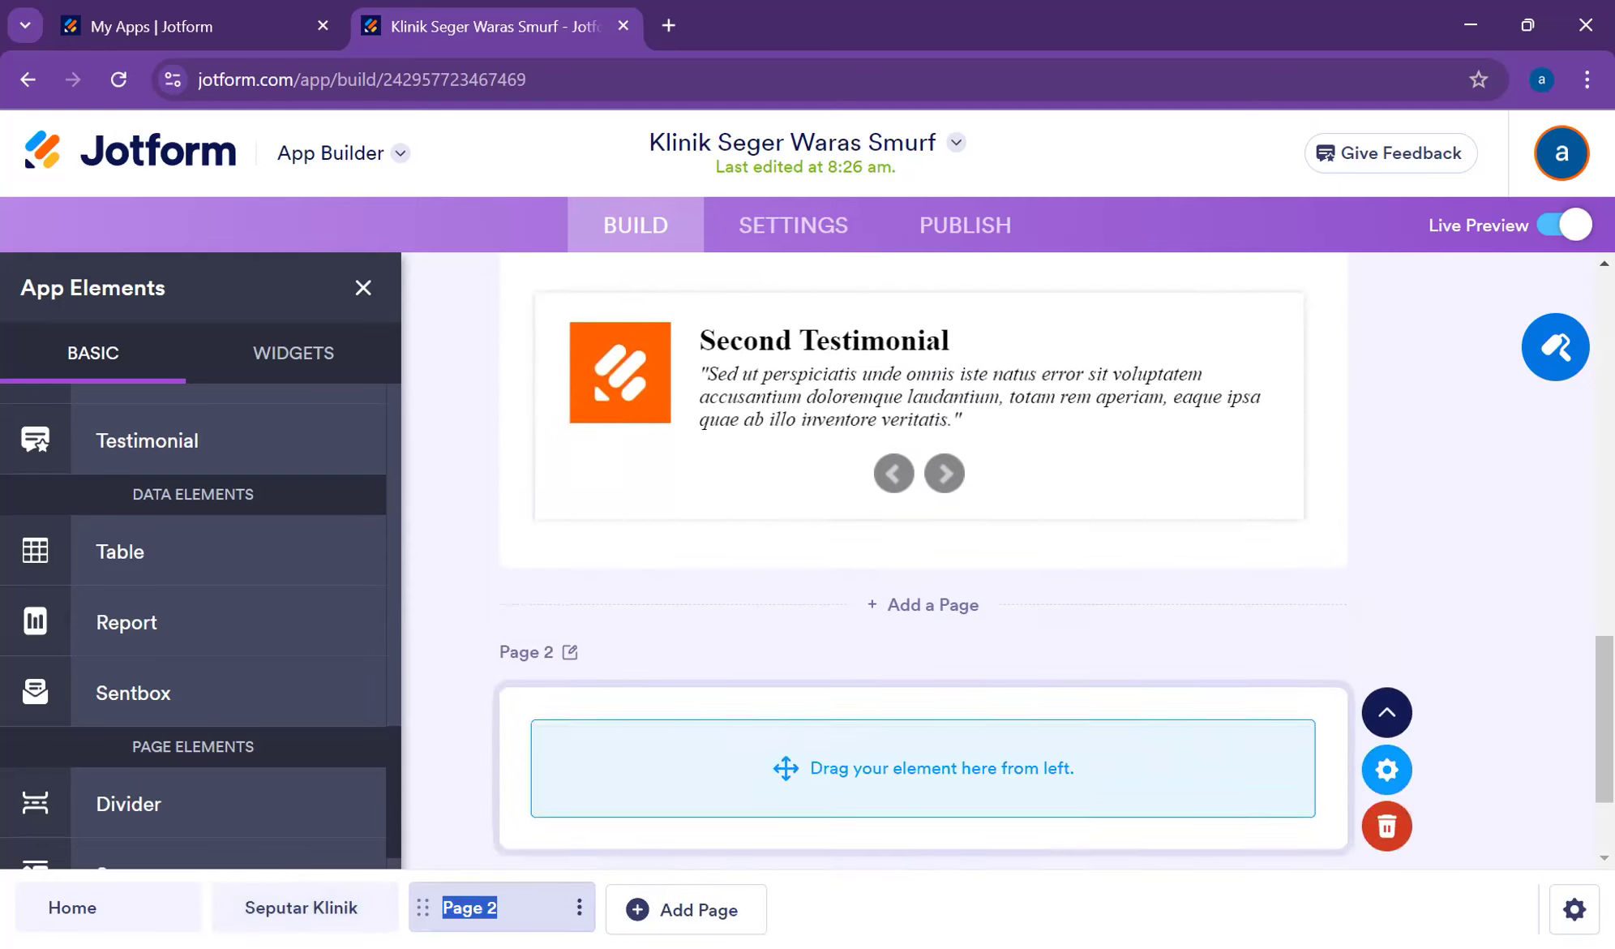
type("Contac")
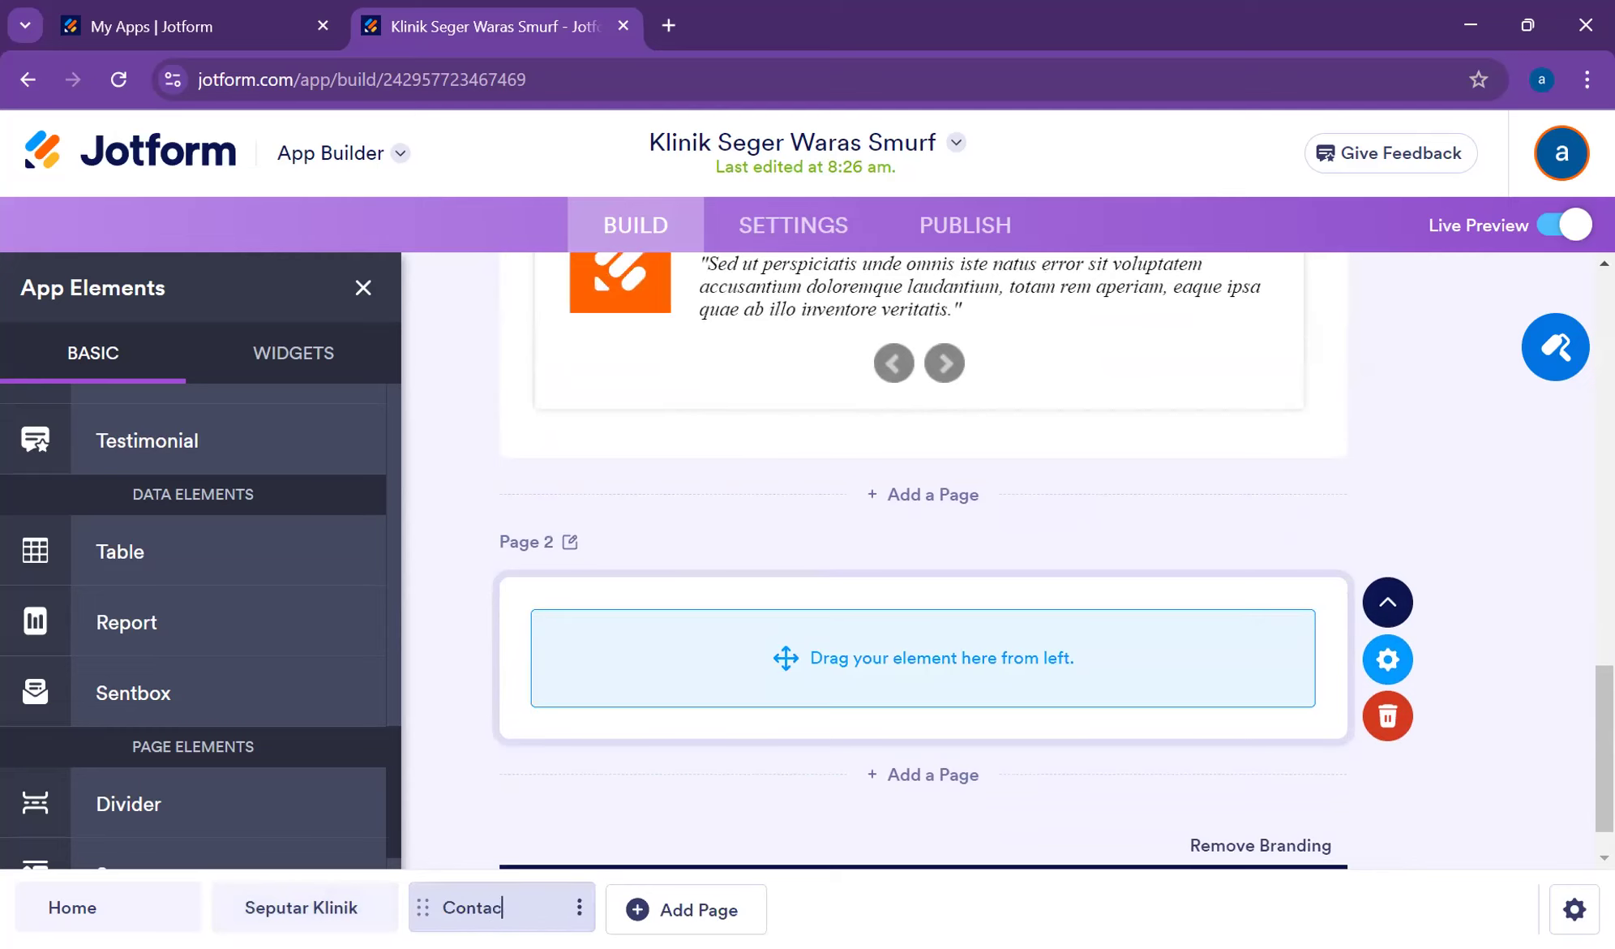
key("BackSpace")
key("BackSpace")
key("BackSpace")
key("BackSpace")
key("BackSpace")
key("BackSpace")
type("Hub")
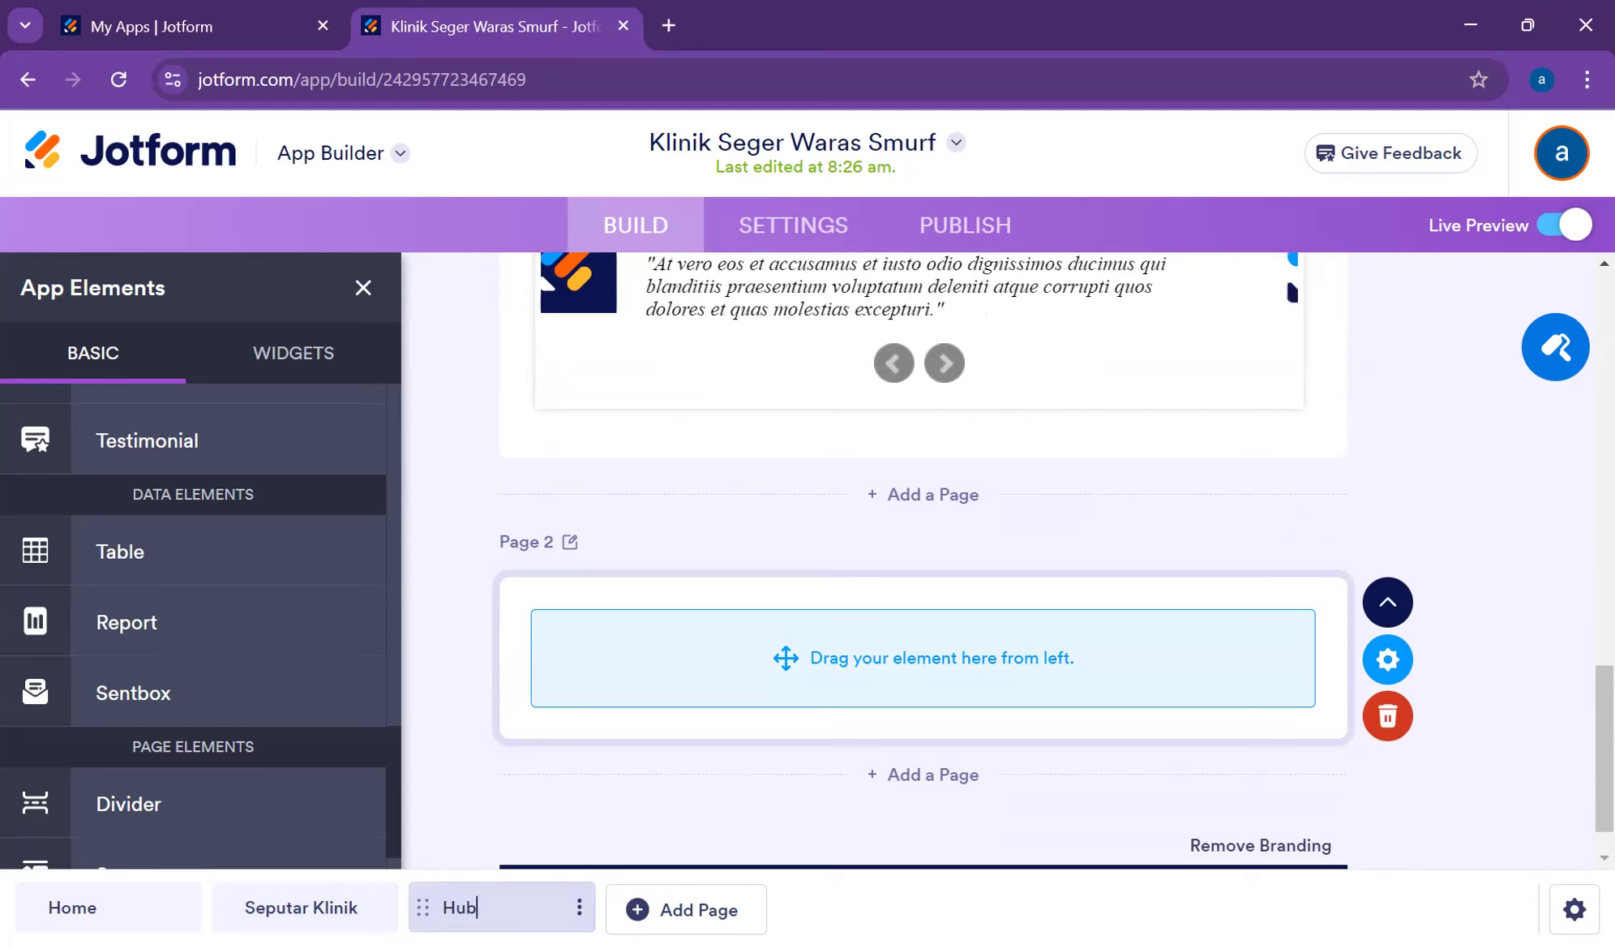
type("ungi Kami")
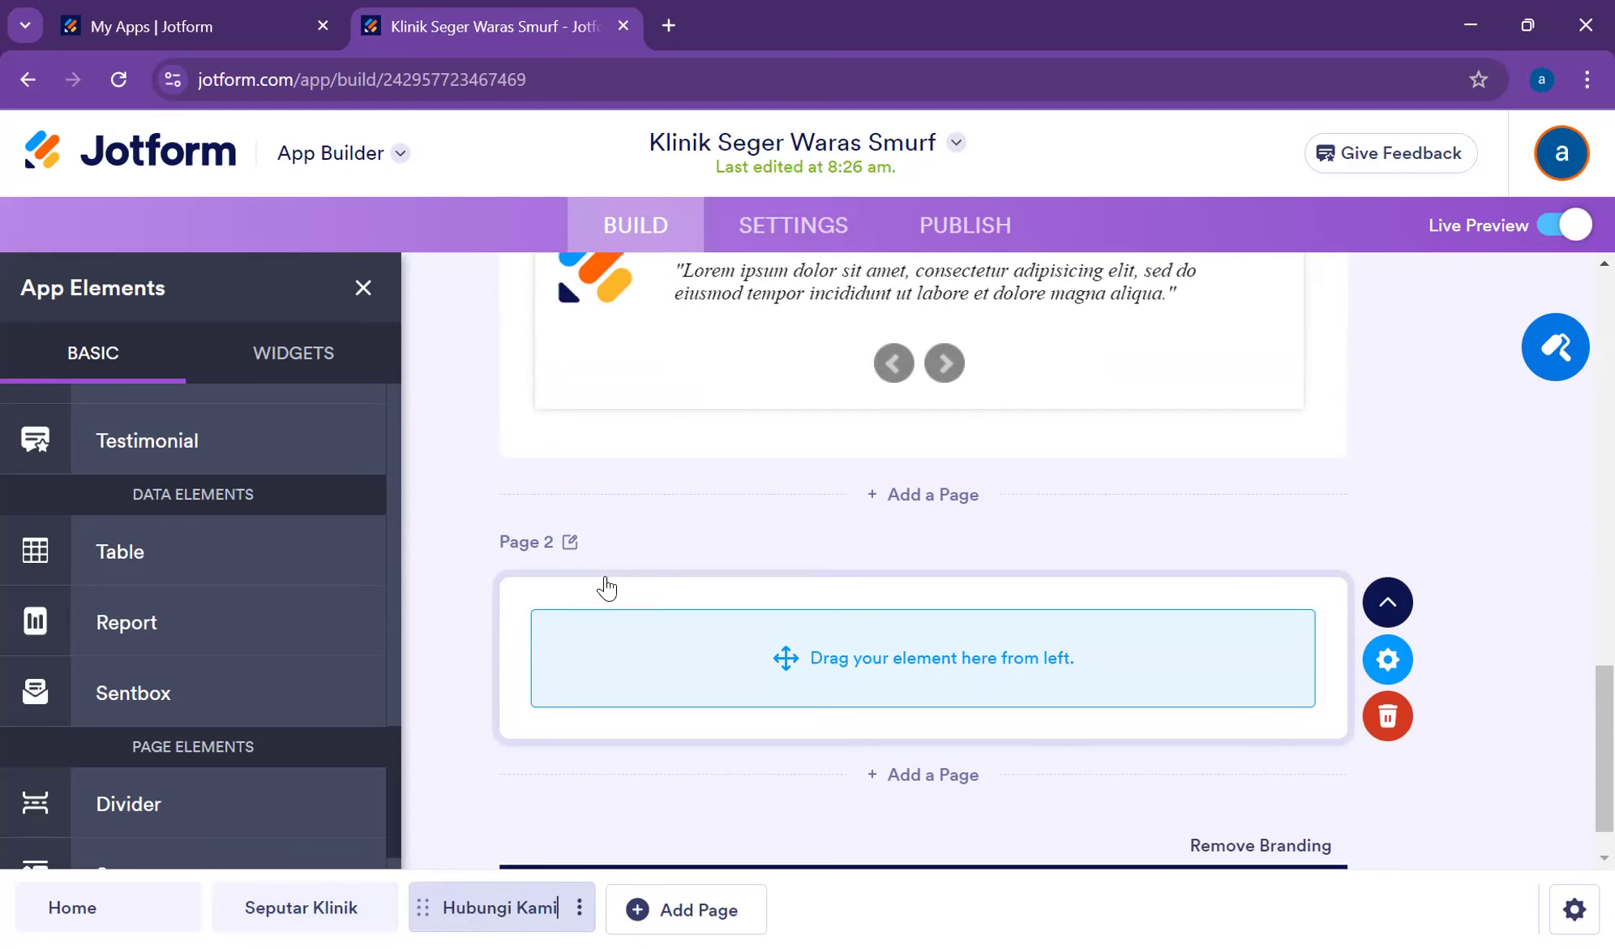
- Set the label of the first testimonial on the Seputar Klinik page to "Workshop Kemenkes LMS"
scroll(973, 648, "up", 5)
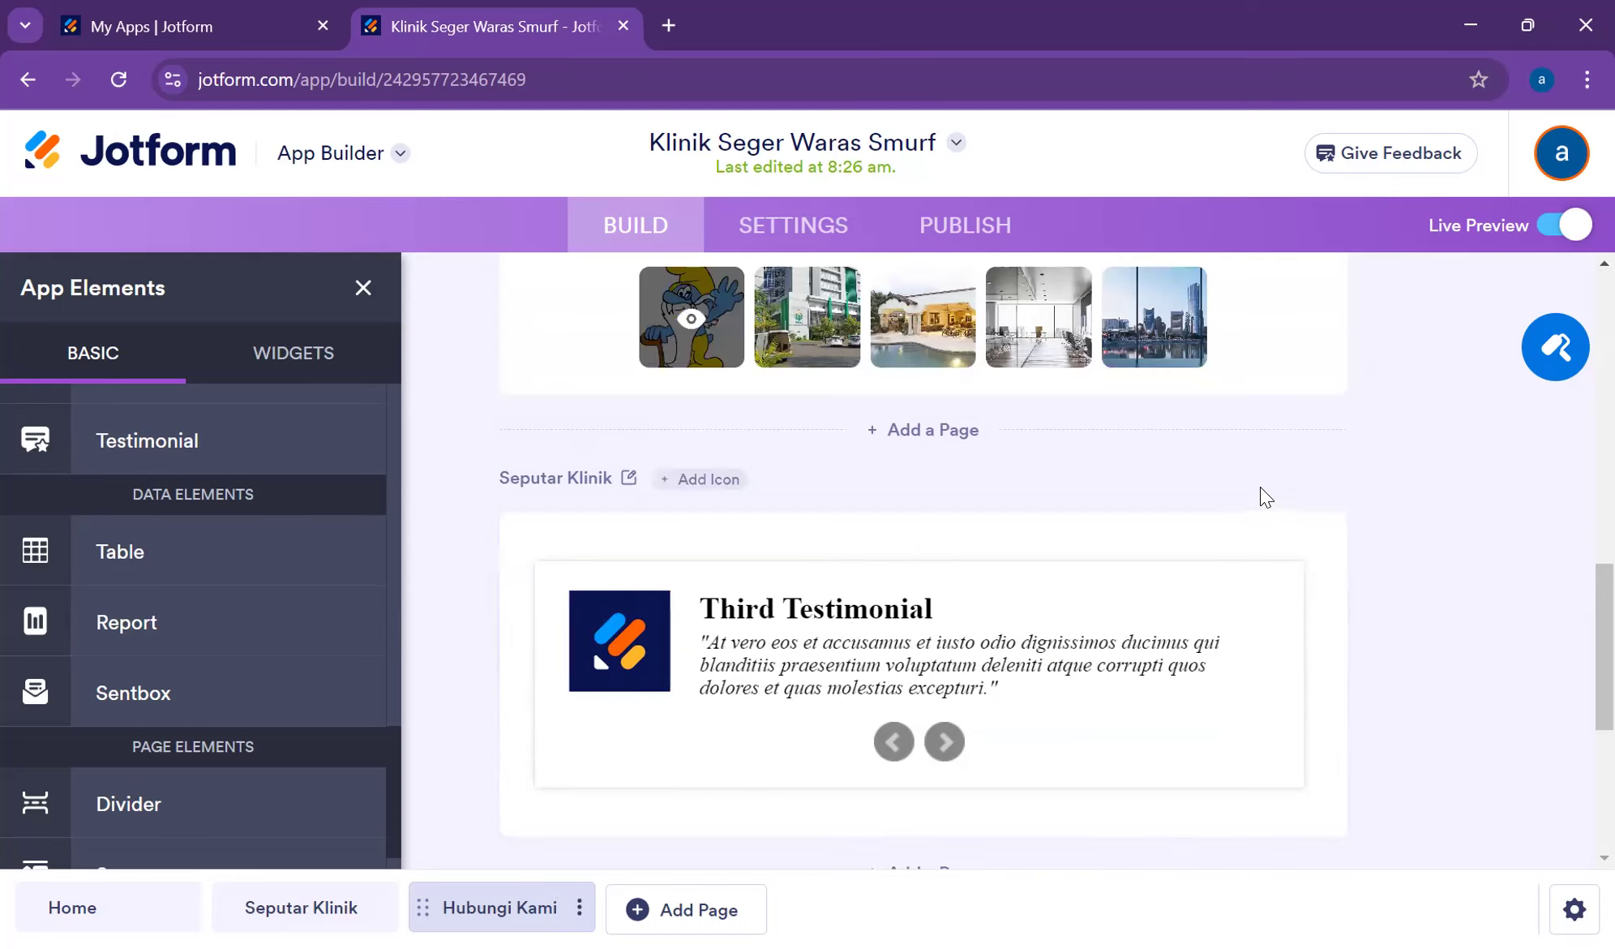
left_click(917, 660)
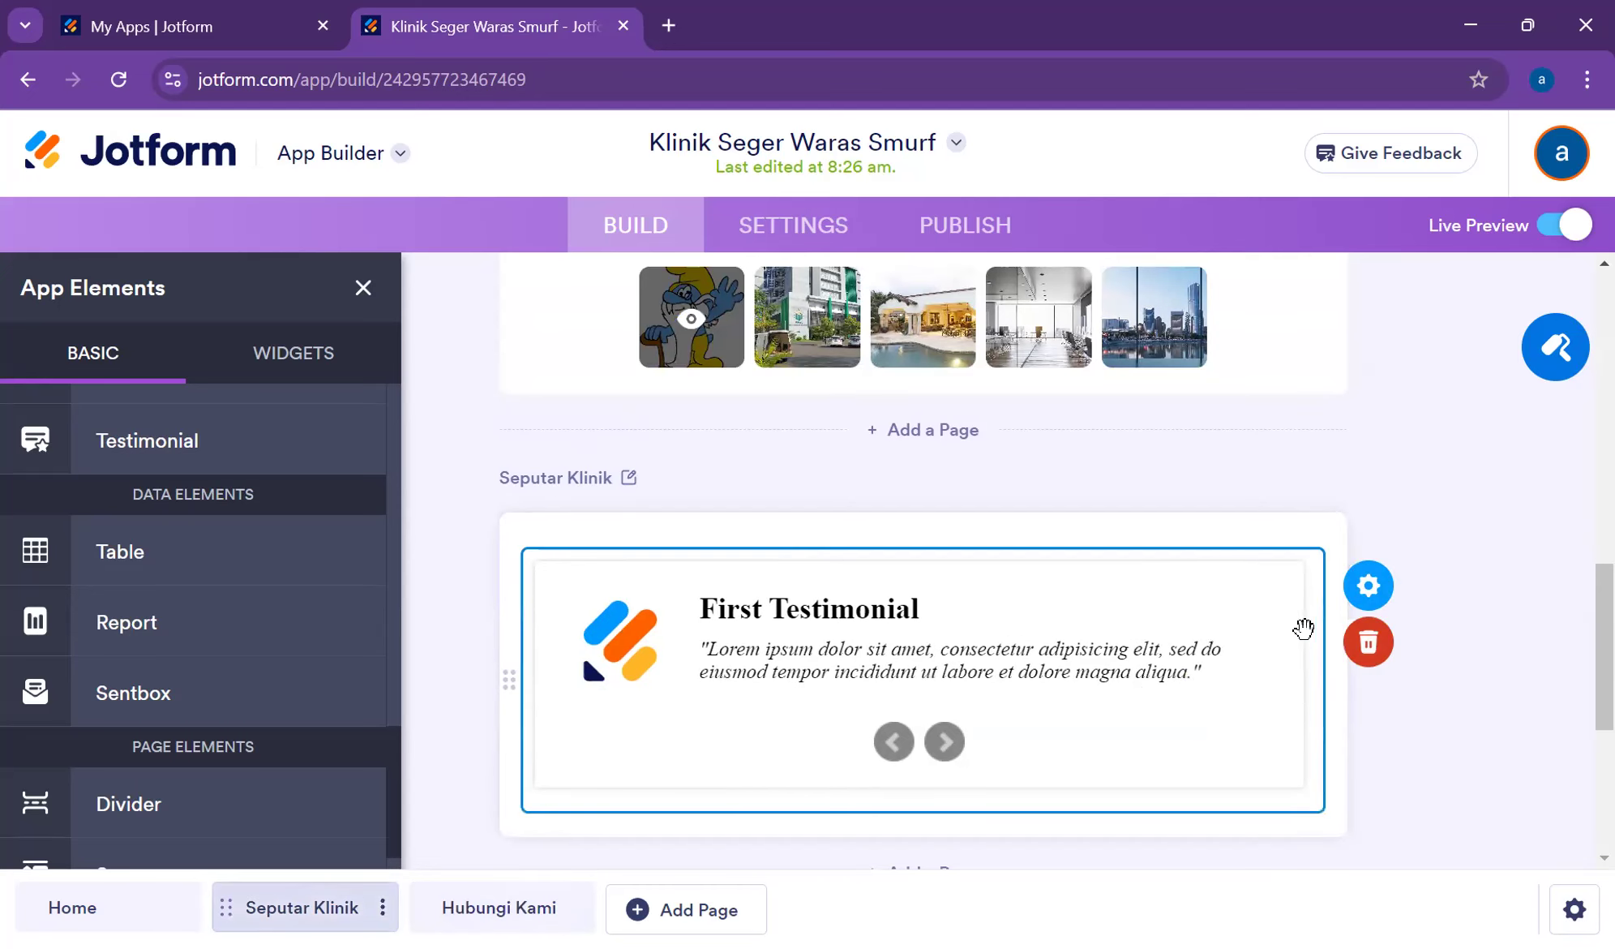
left_click(1369, 587)
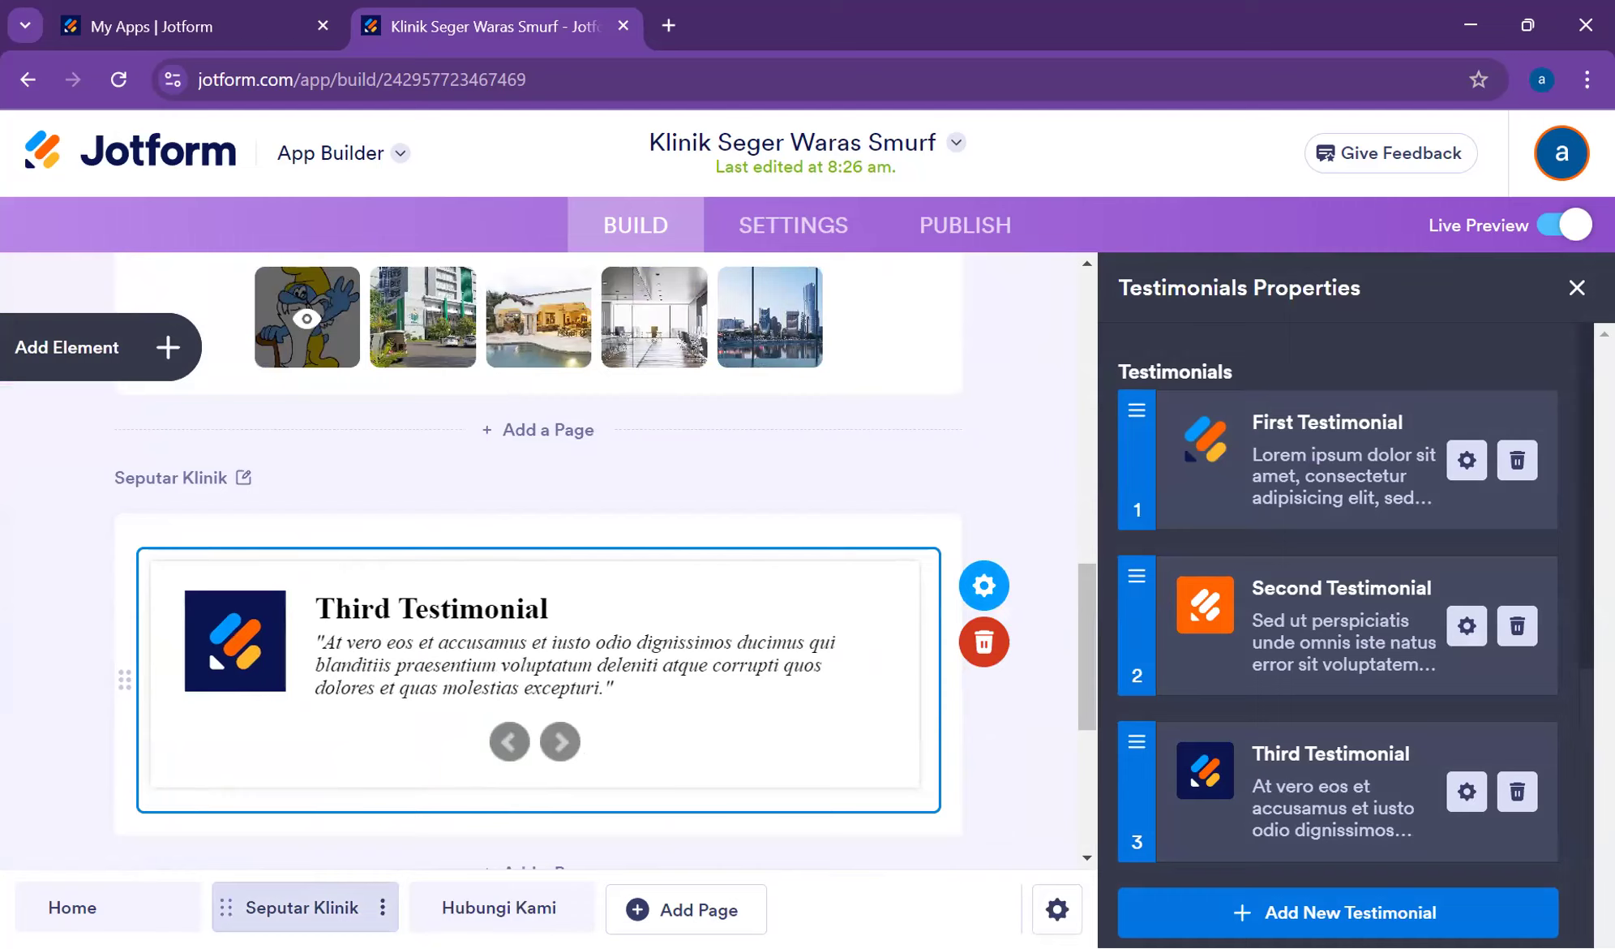
left_click(1470, 464)
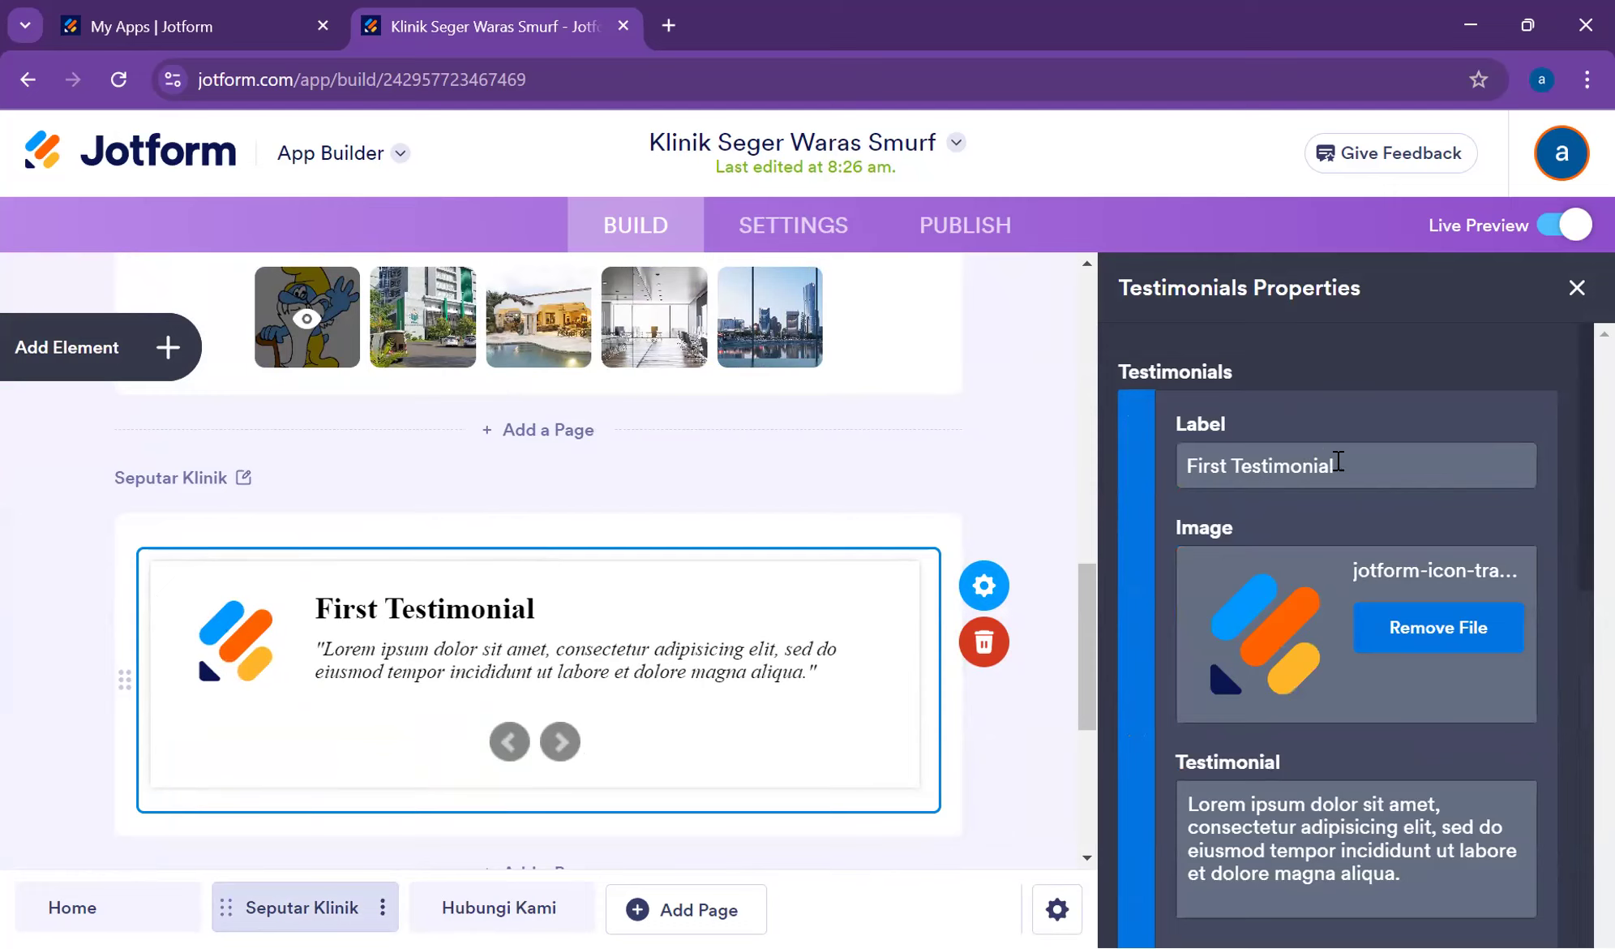
left_click_drag(1344, 460, 941, 472)
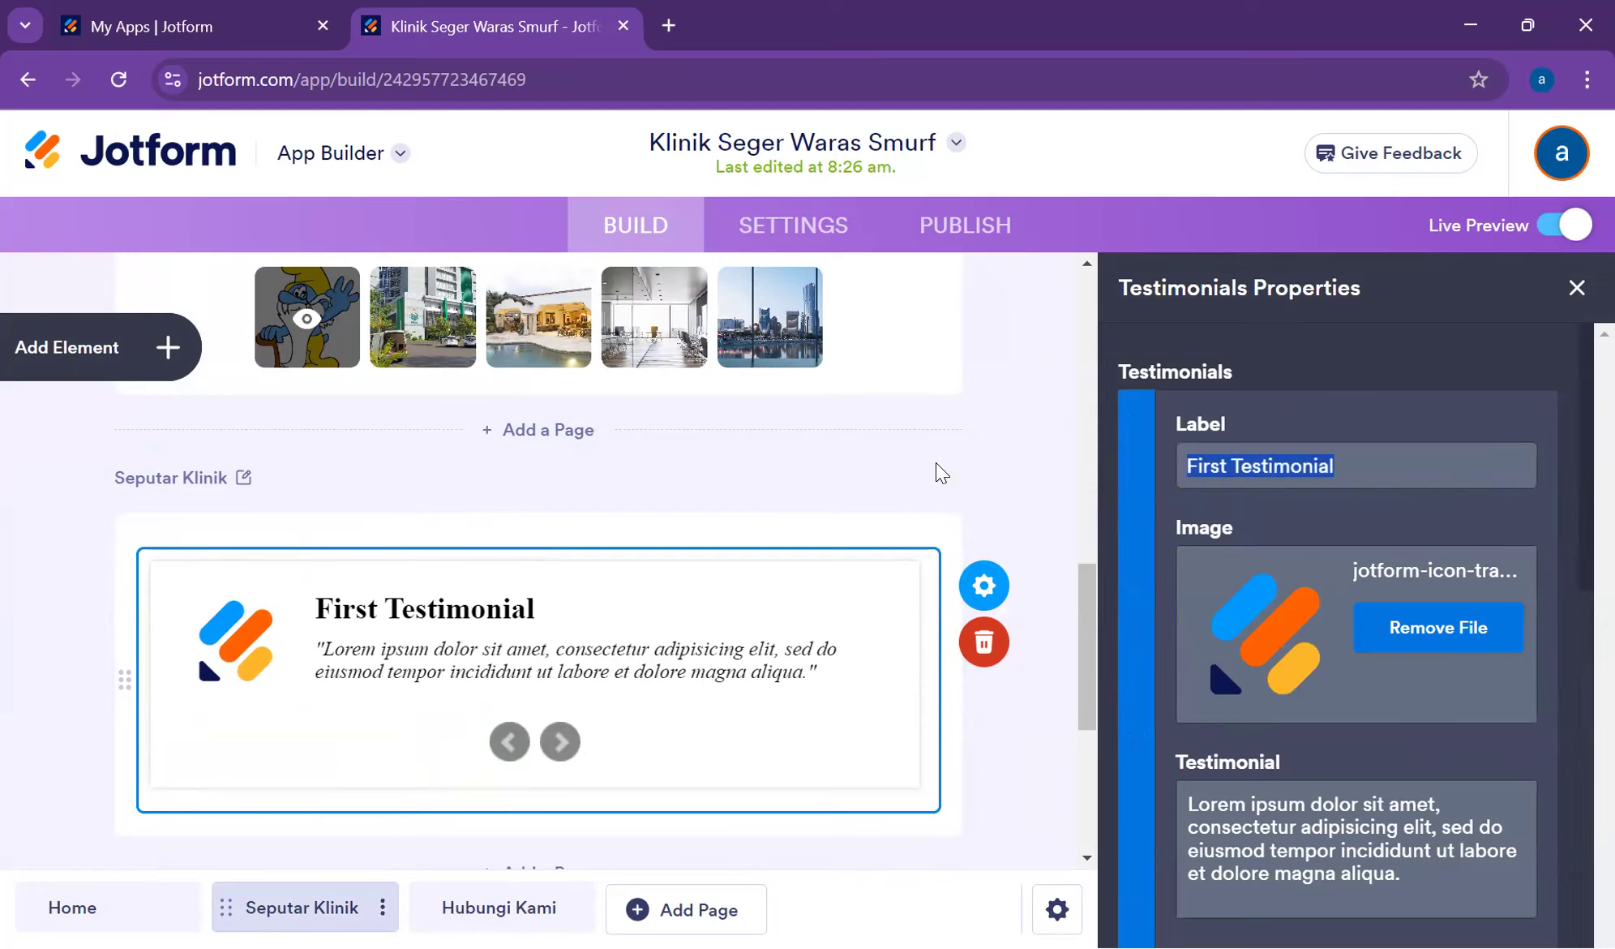
type("Workshop Keme")
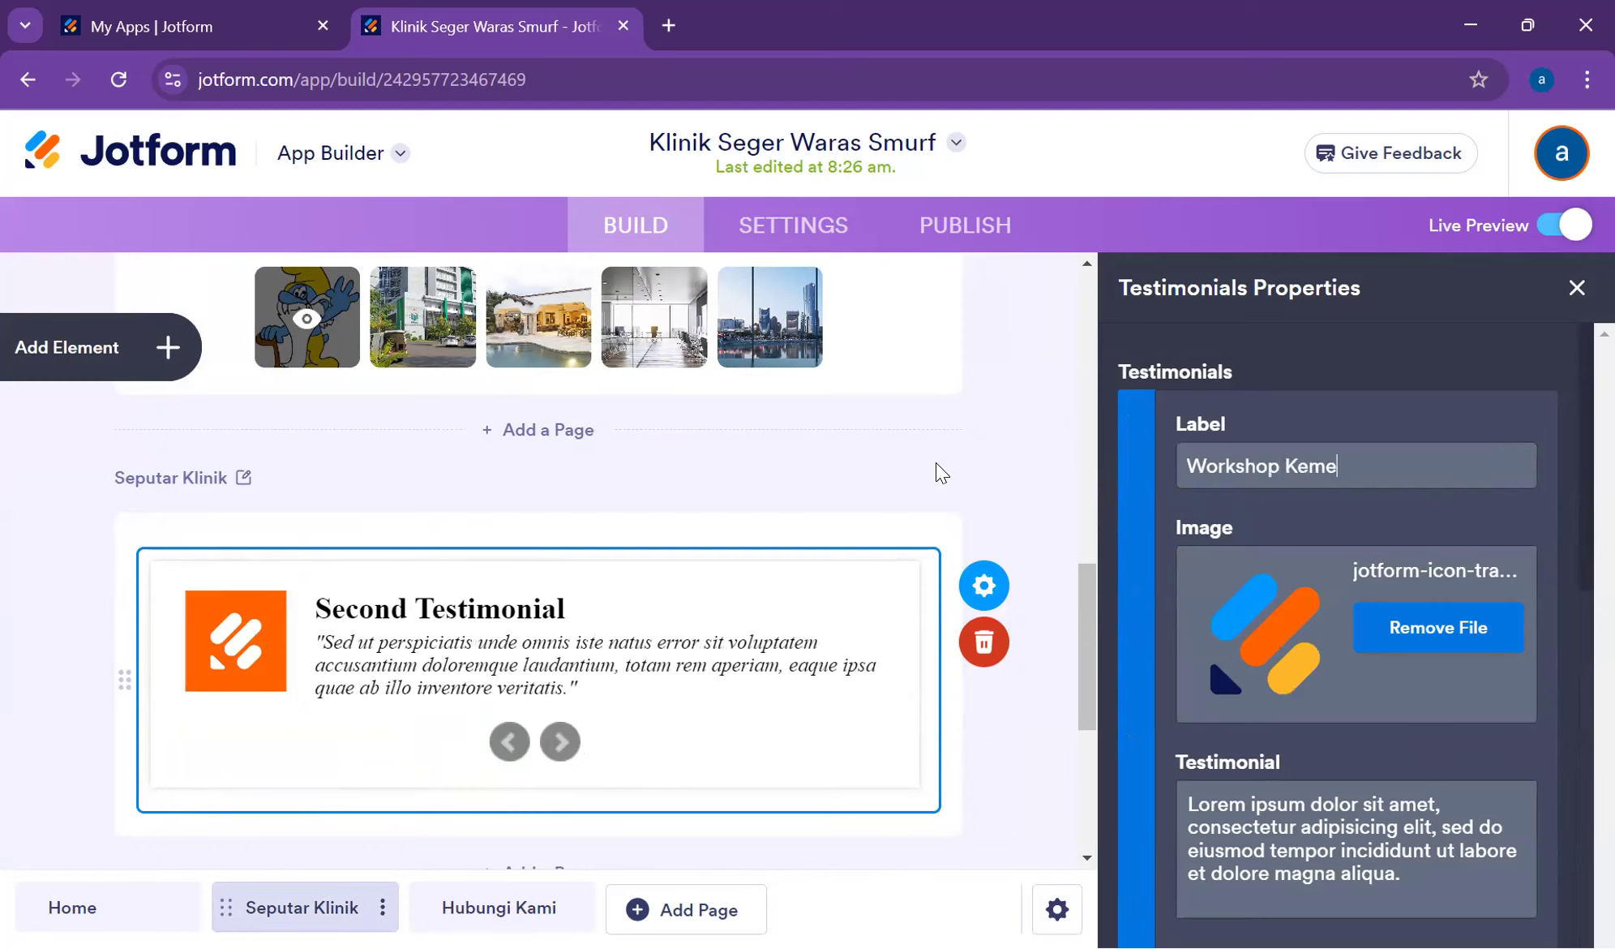
type("nkes LMS")
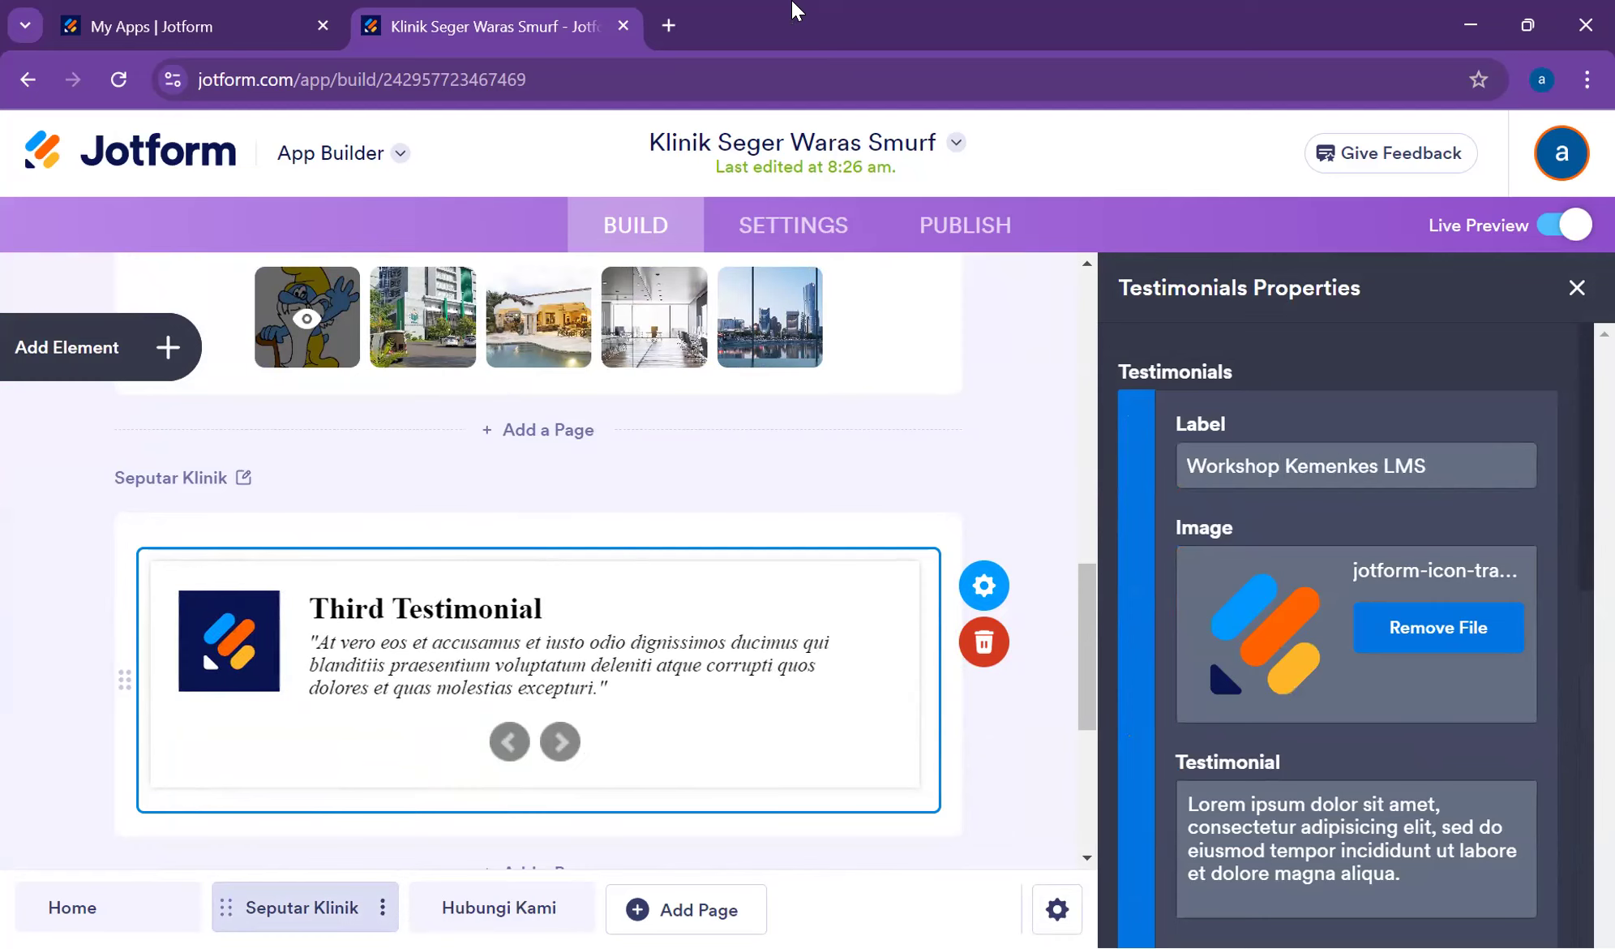
- Search the web for "lms kementerian" in a new browser tab and open the LMS Kemkes site
left_click(670, 23)
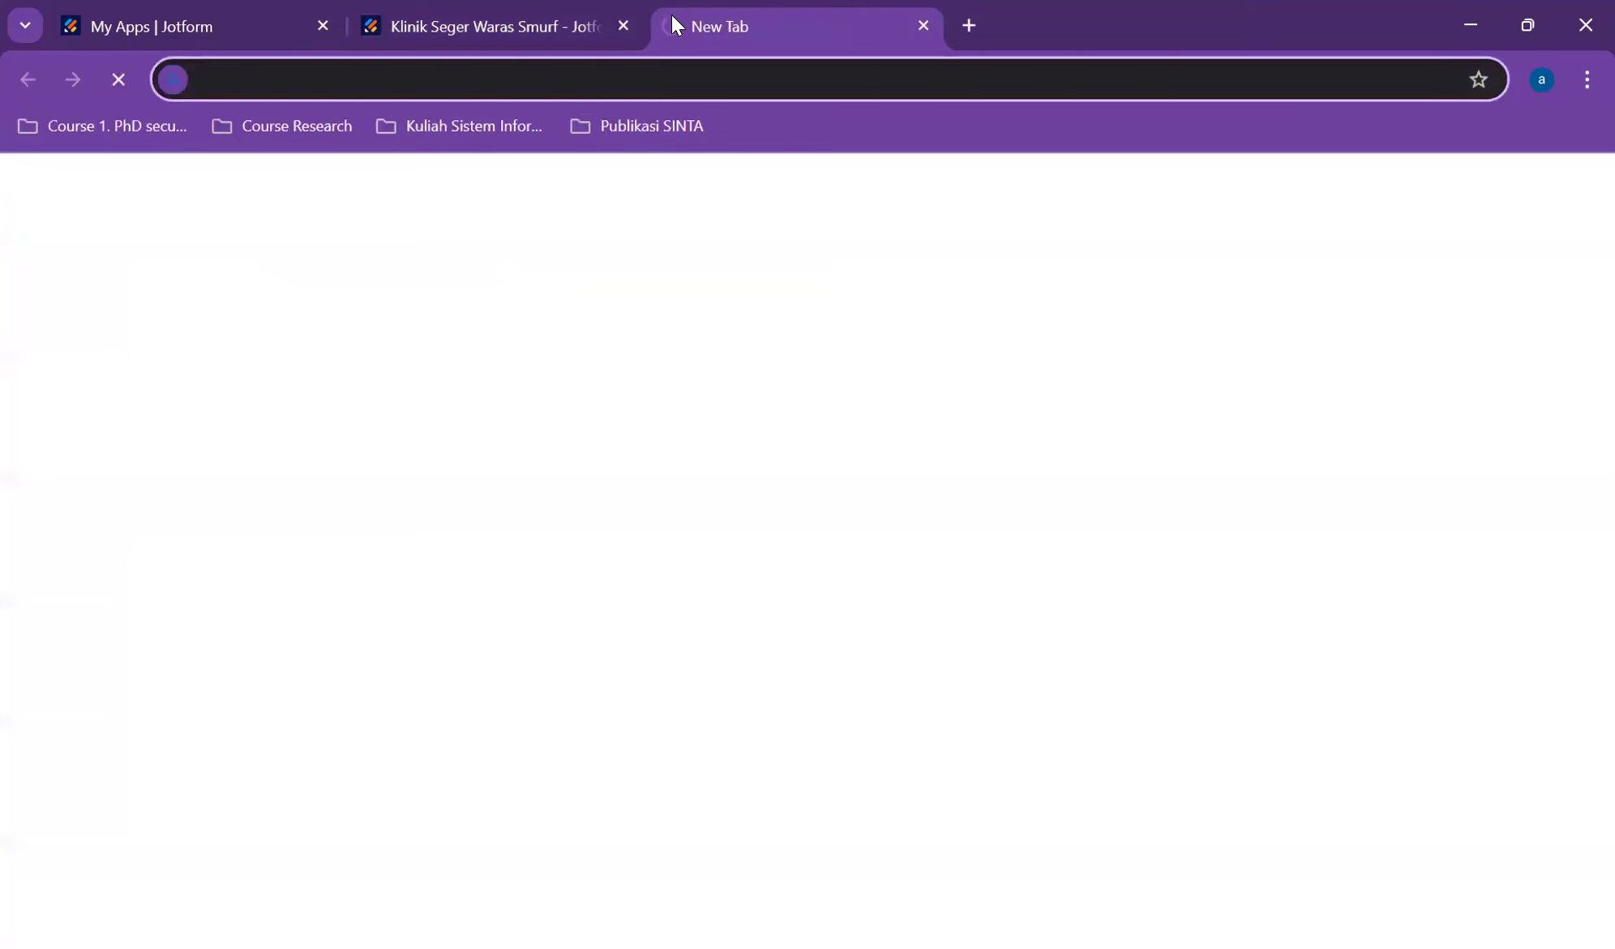
type("l")
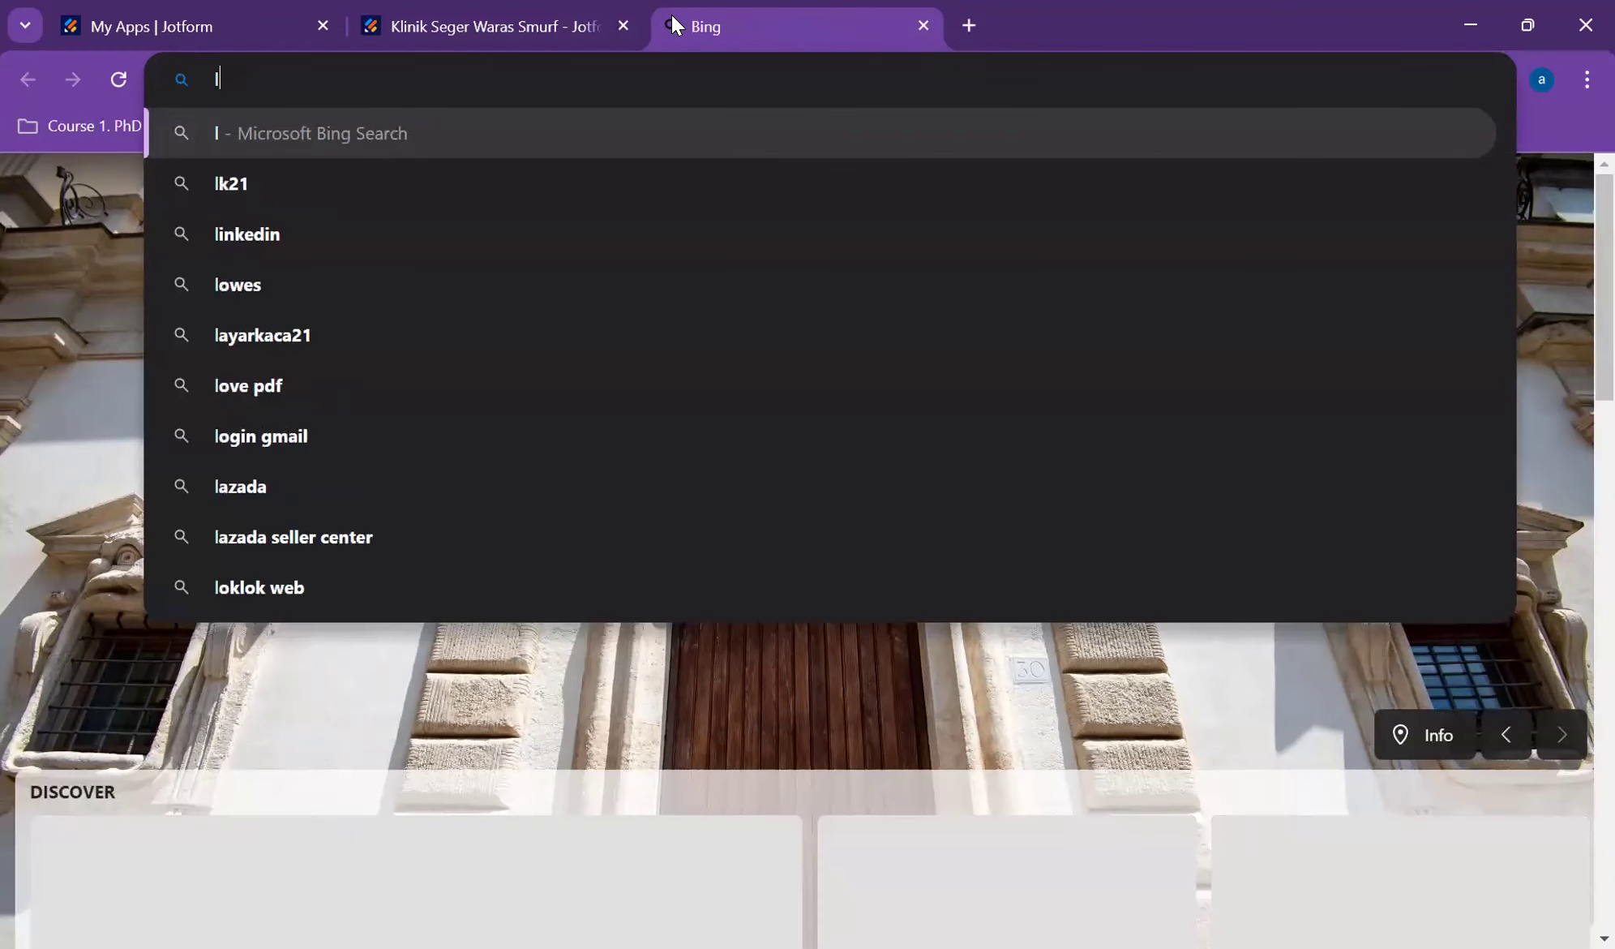
type("ms.keme")
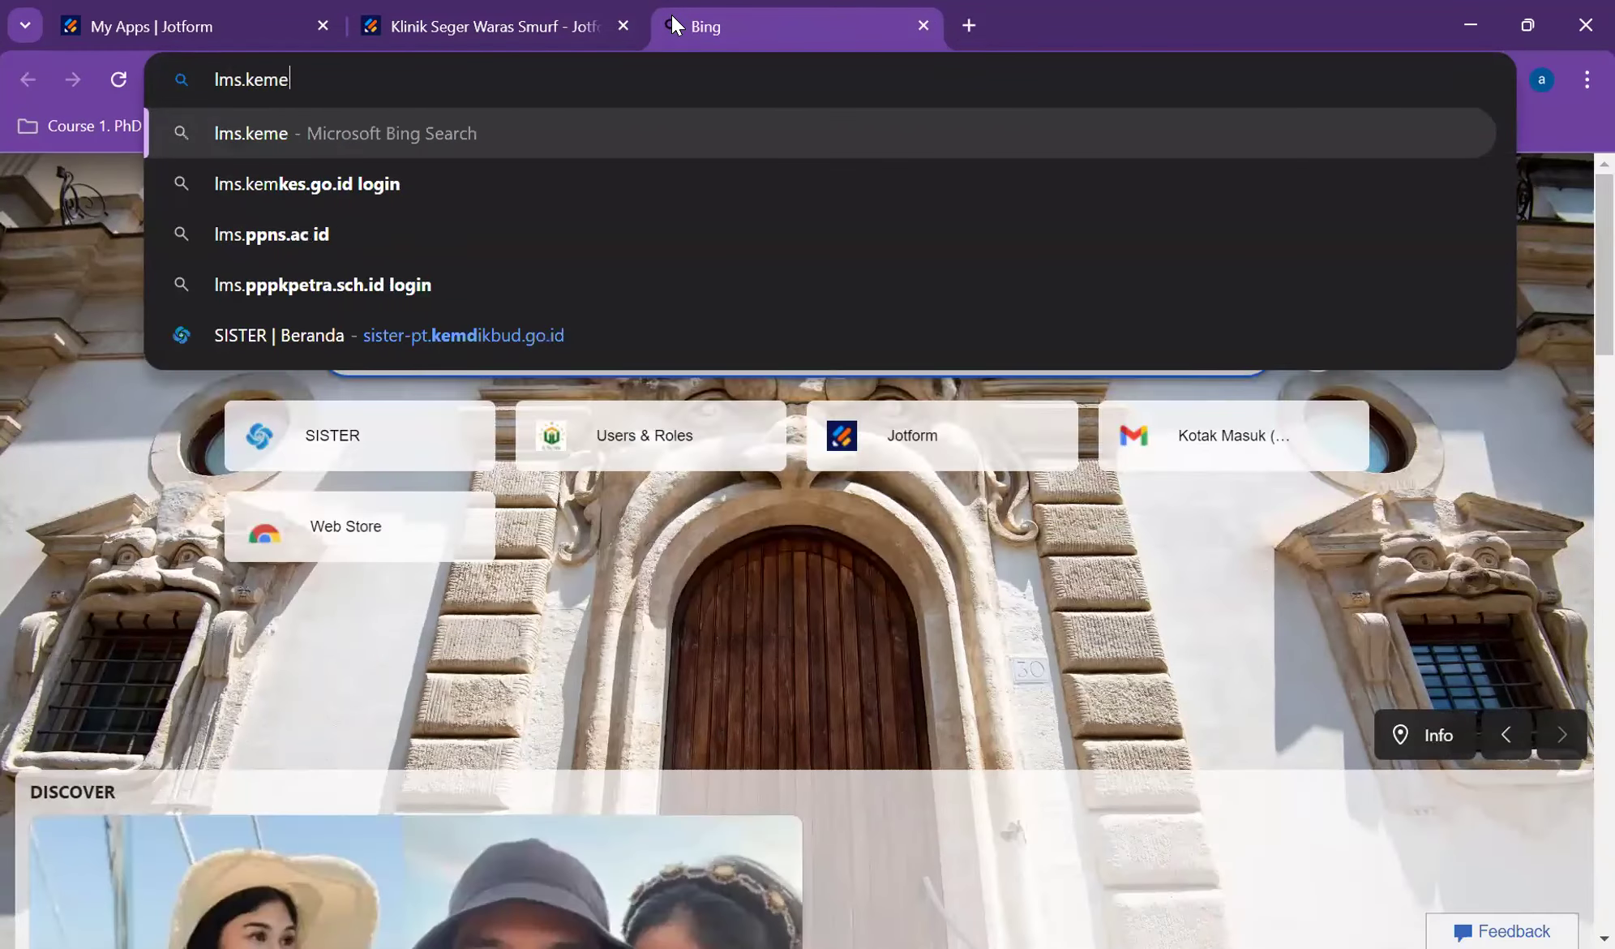
key("Up")
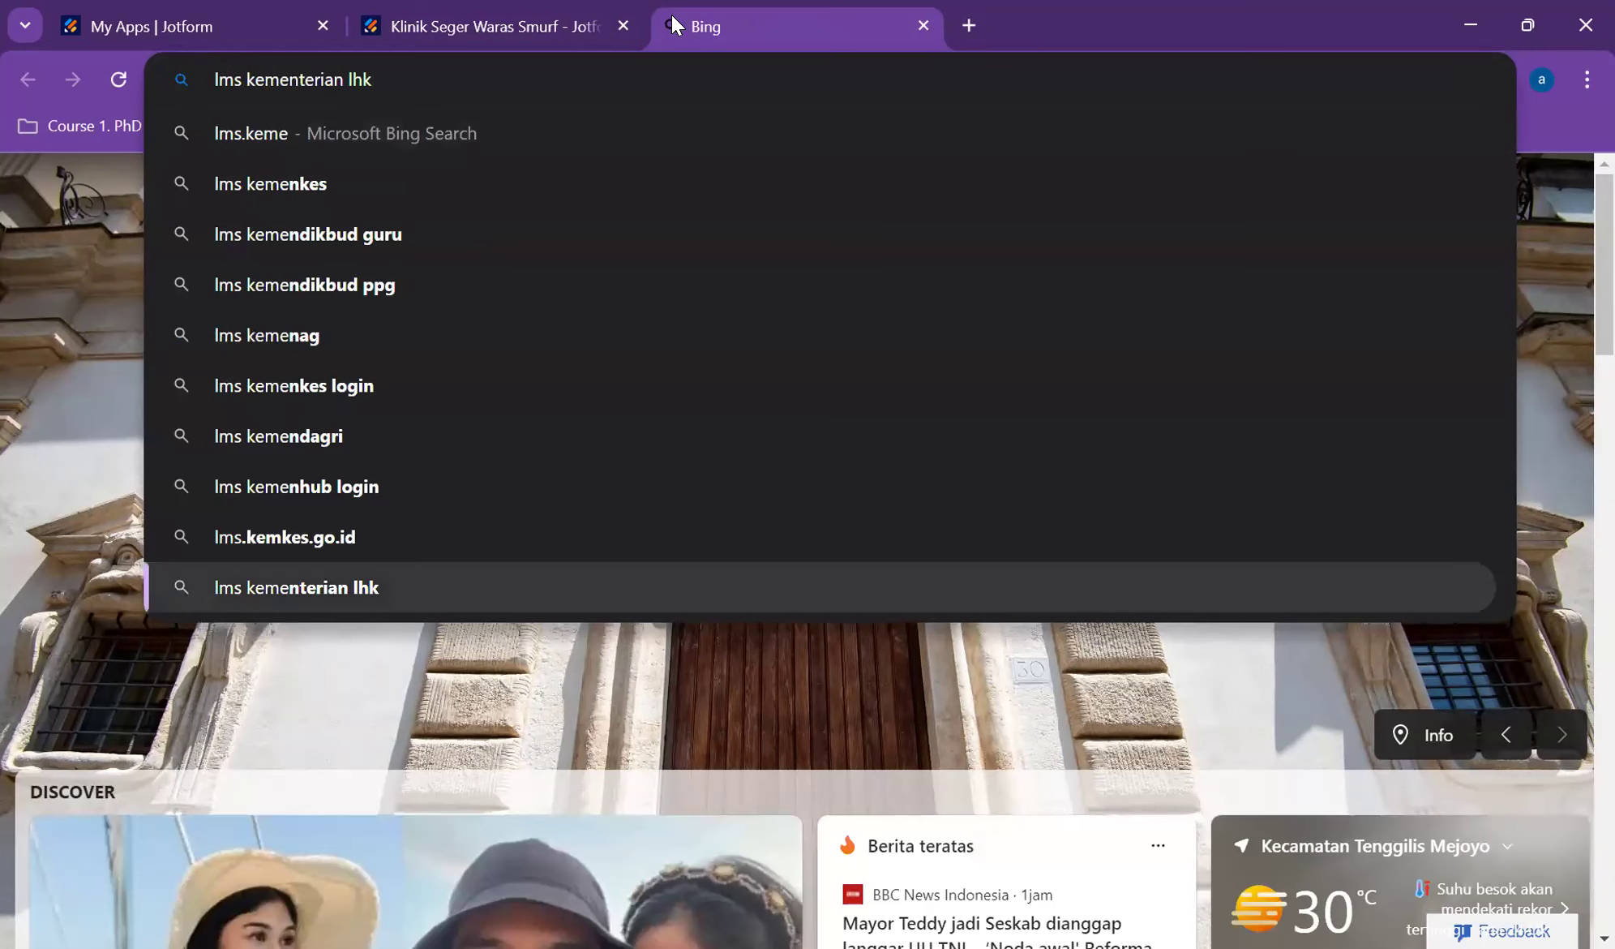
key("ctrl+BackSpace")
key("Return")
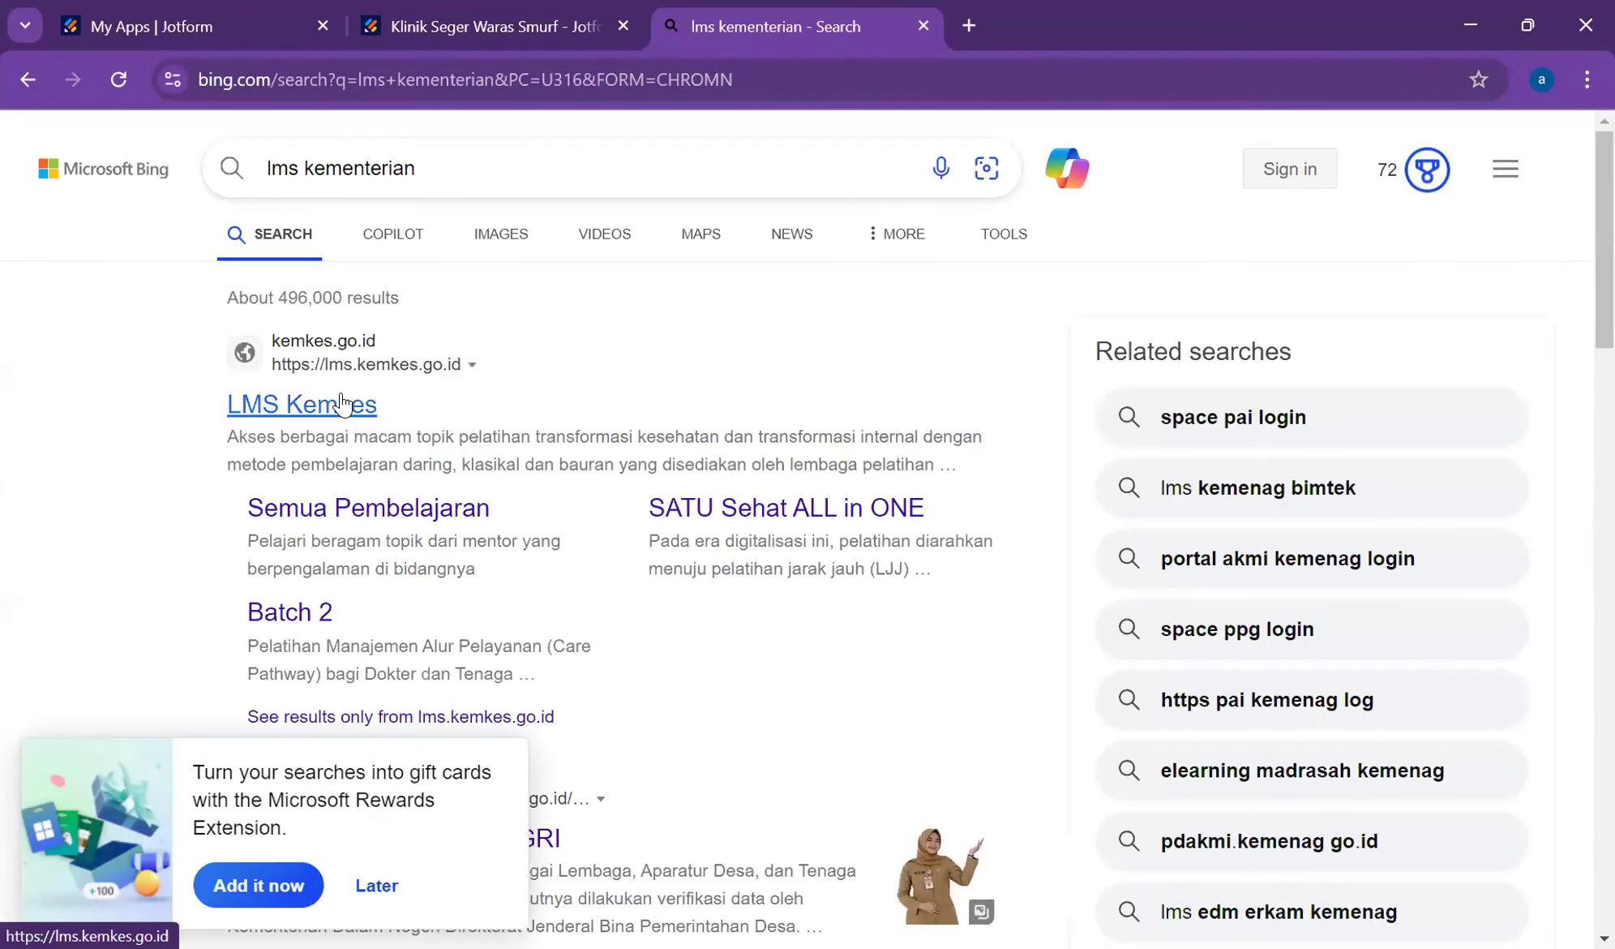
left_click(336, 405)
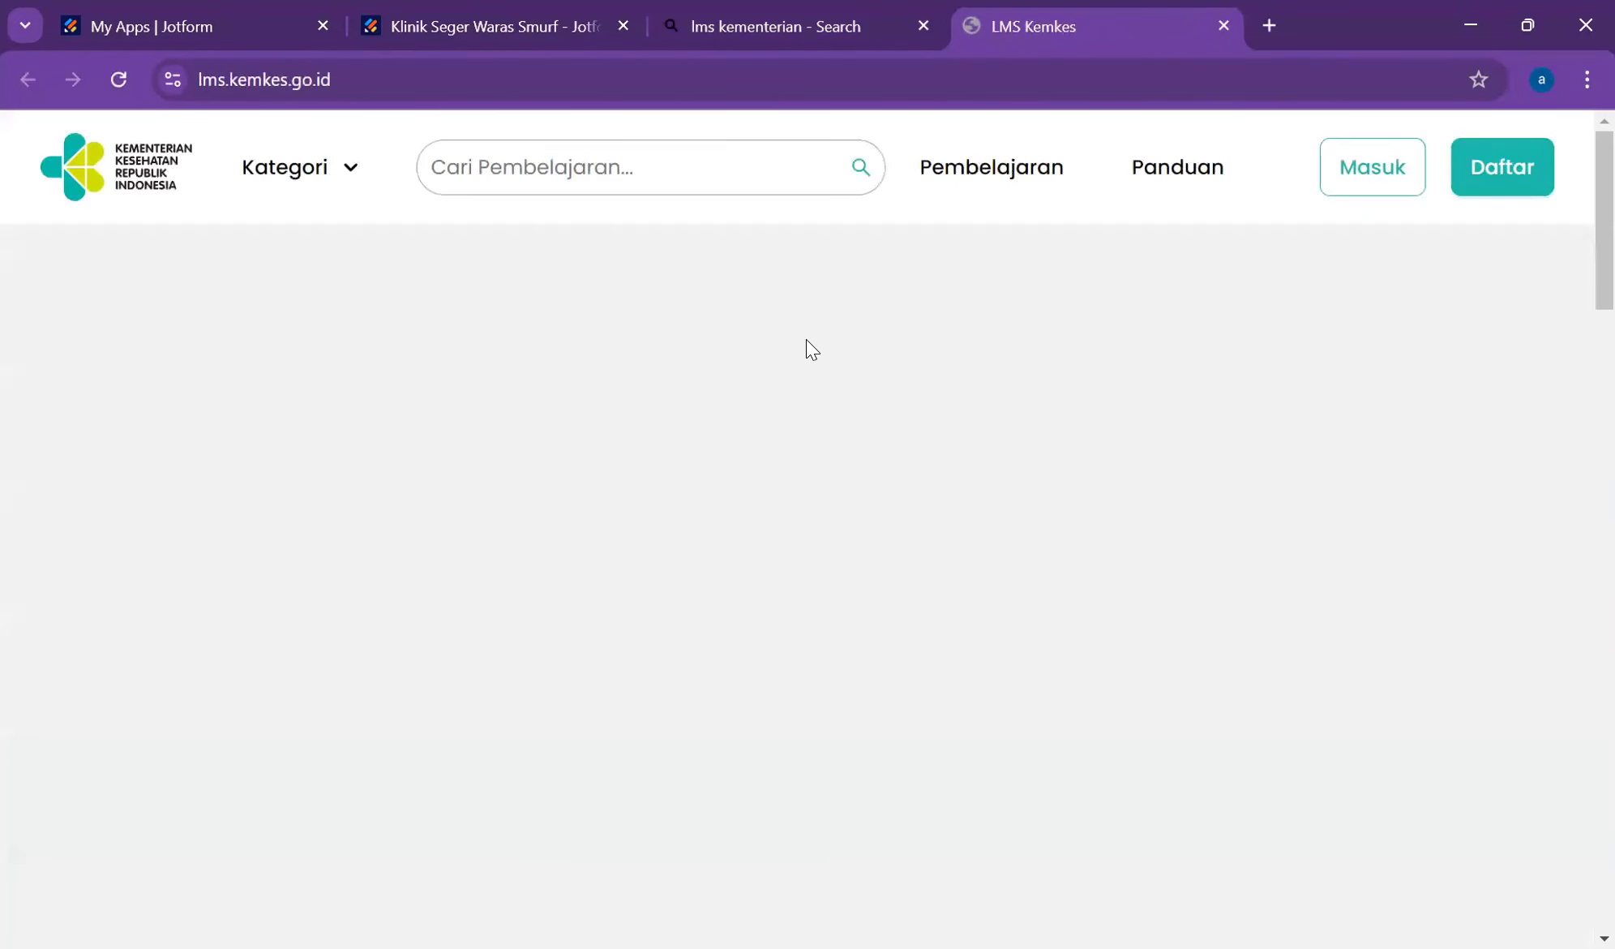
- Open the "SATU Sehat ALL in ONE" and "Semua Pembelajaran" search results in separate new browser tabs
key("ctrl+shift+Tab")
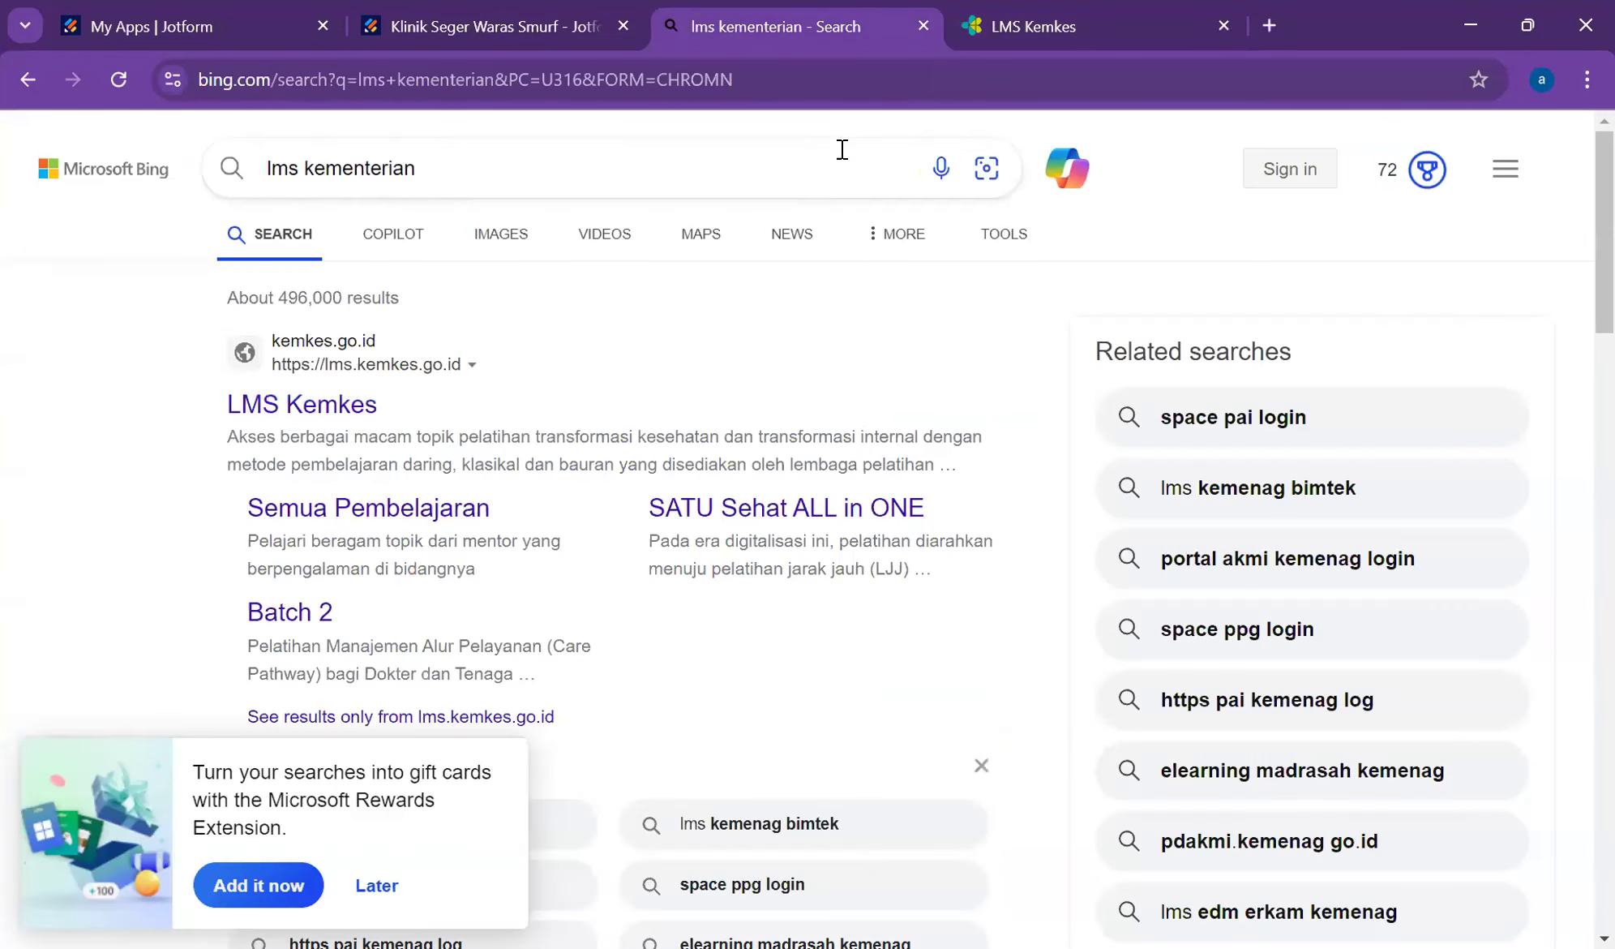
right_click(688, 507)
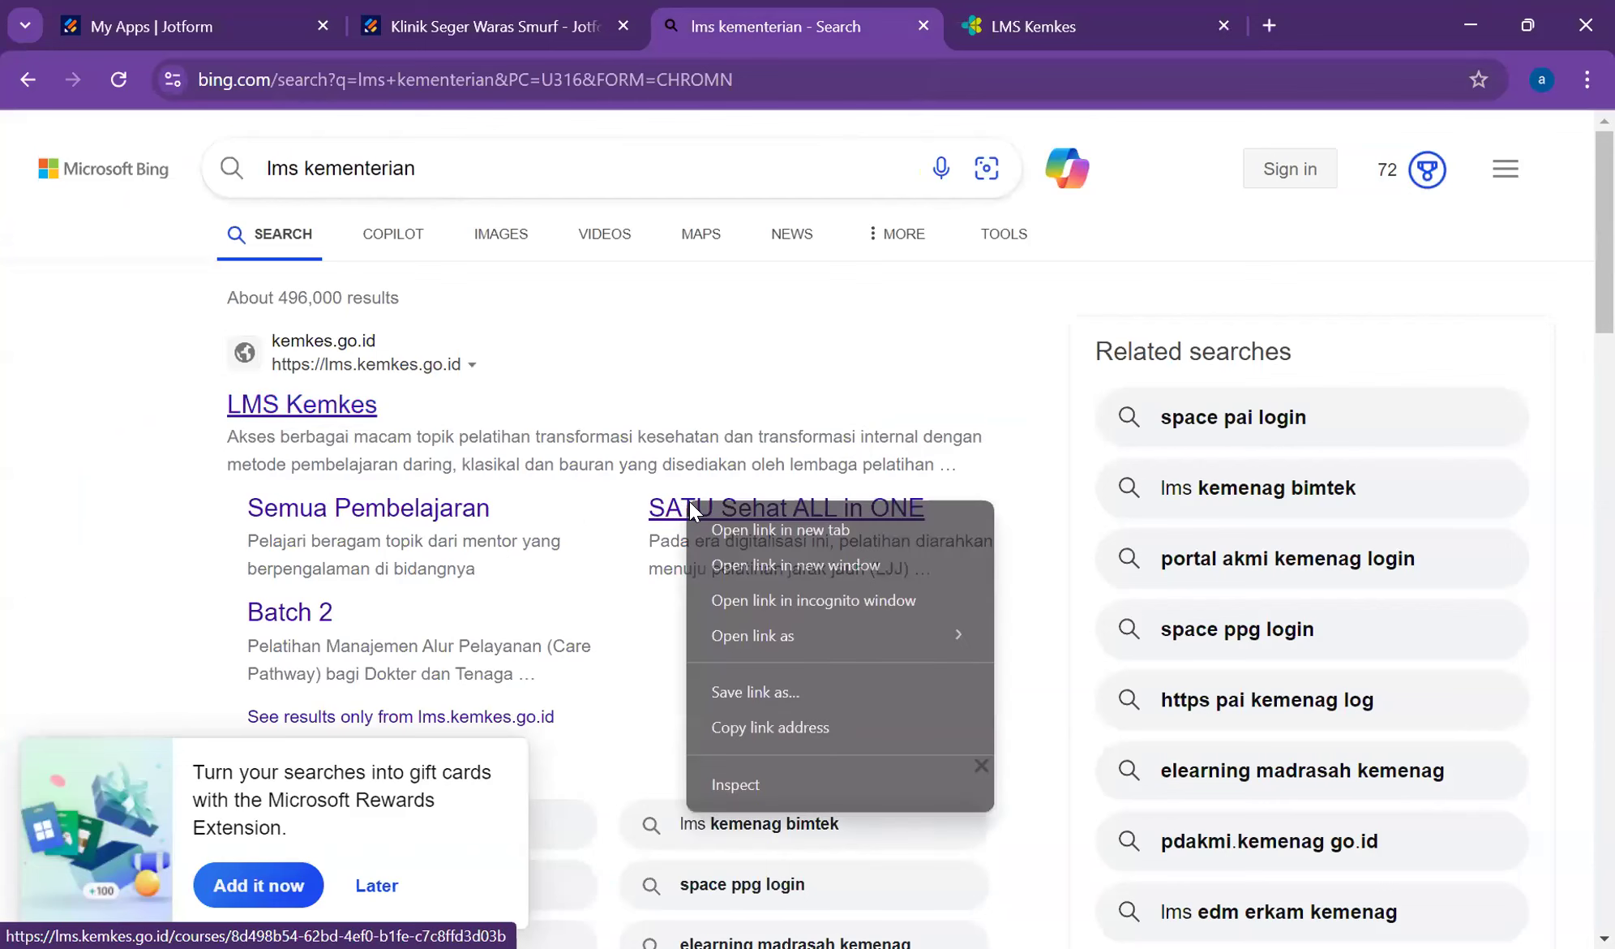
left_click(721, 529)
right_click(308, 507)
left_click(358, 533)
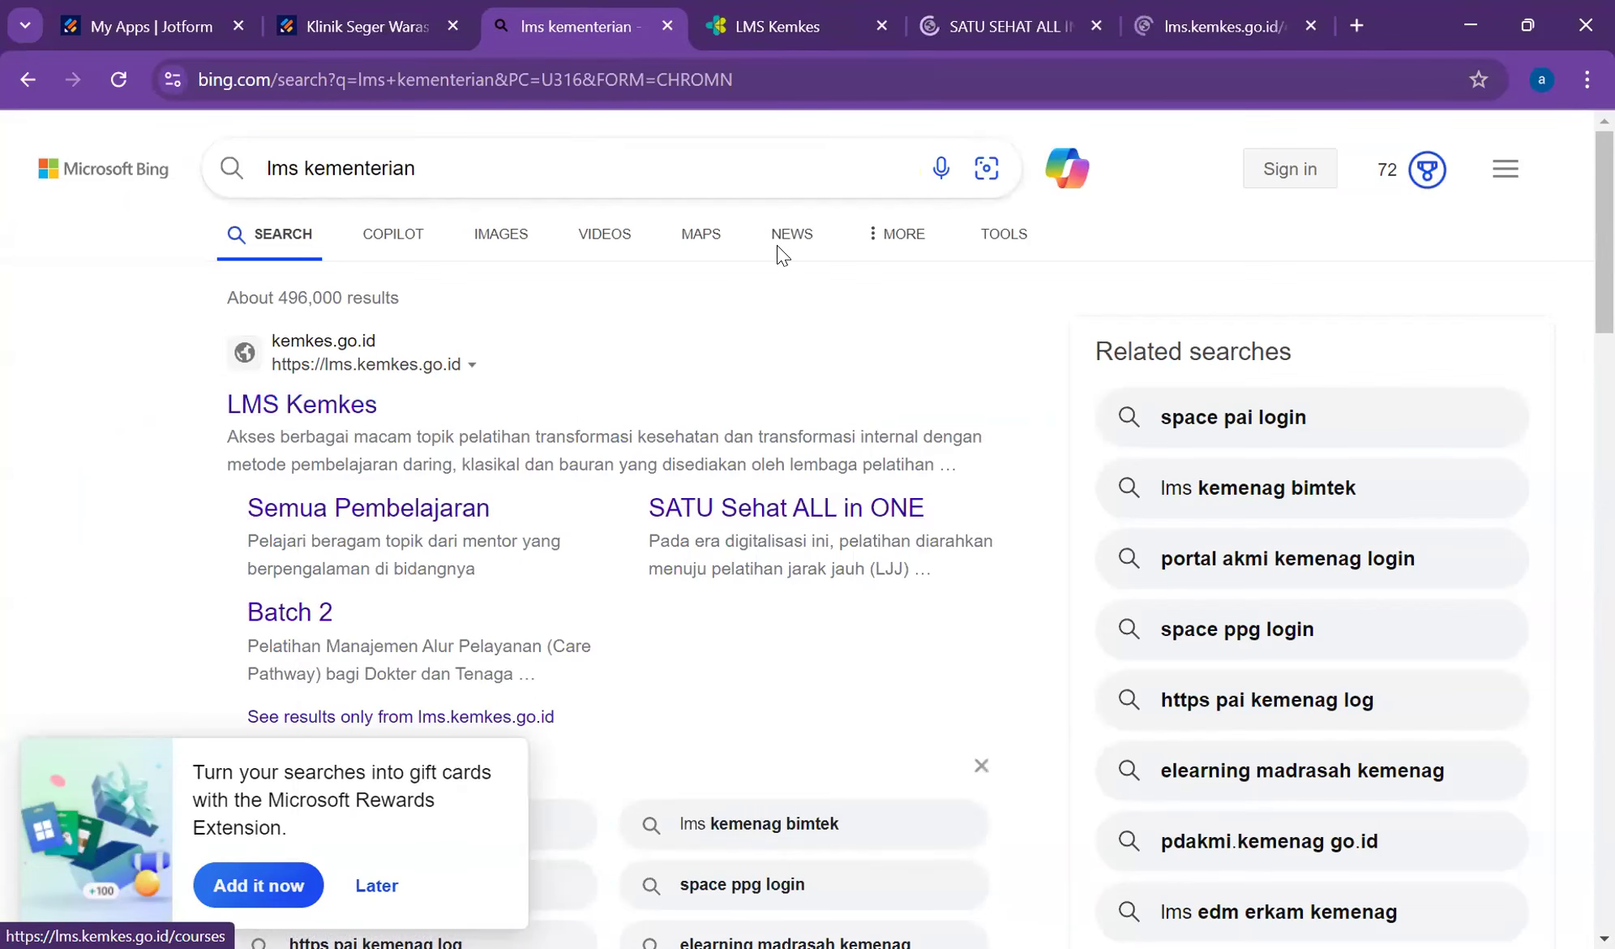
- Look through the banner slides on the LMS Kemkes home page and return to the Jotform app builder
left_click(767, 23)
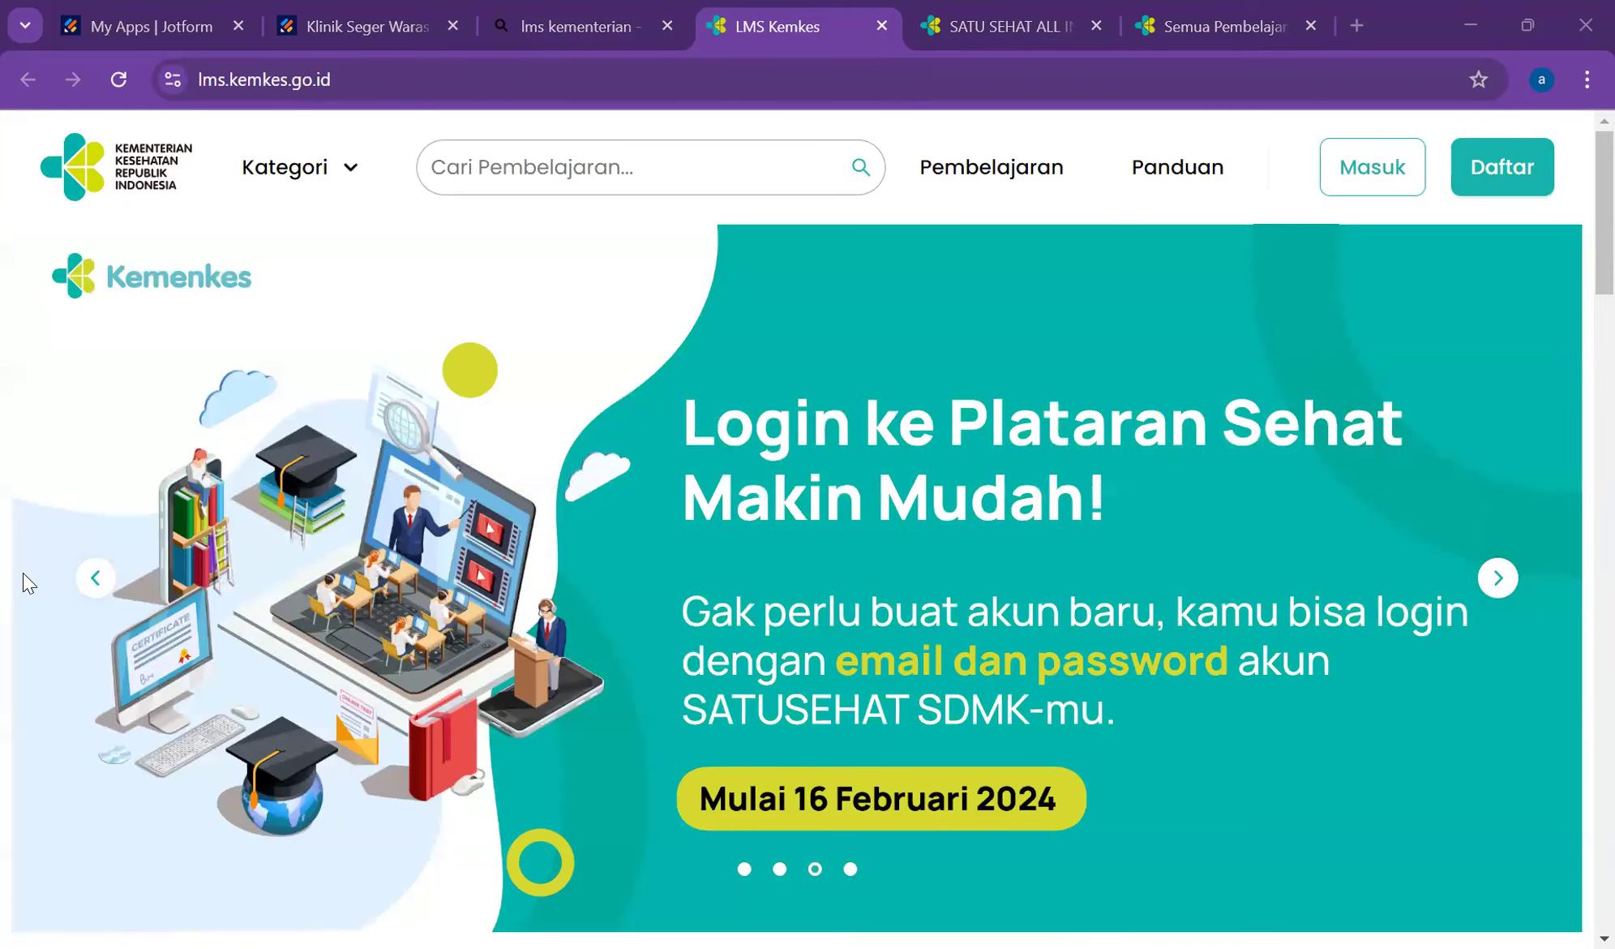
left_click(94, 579)
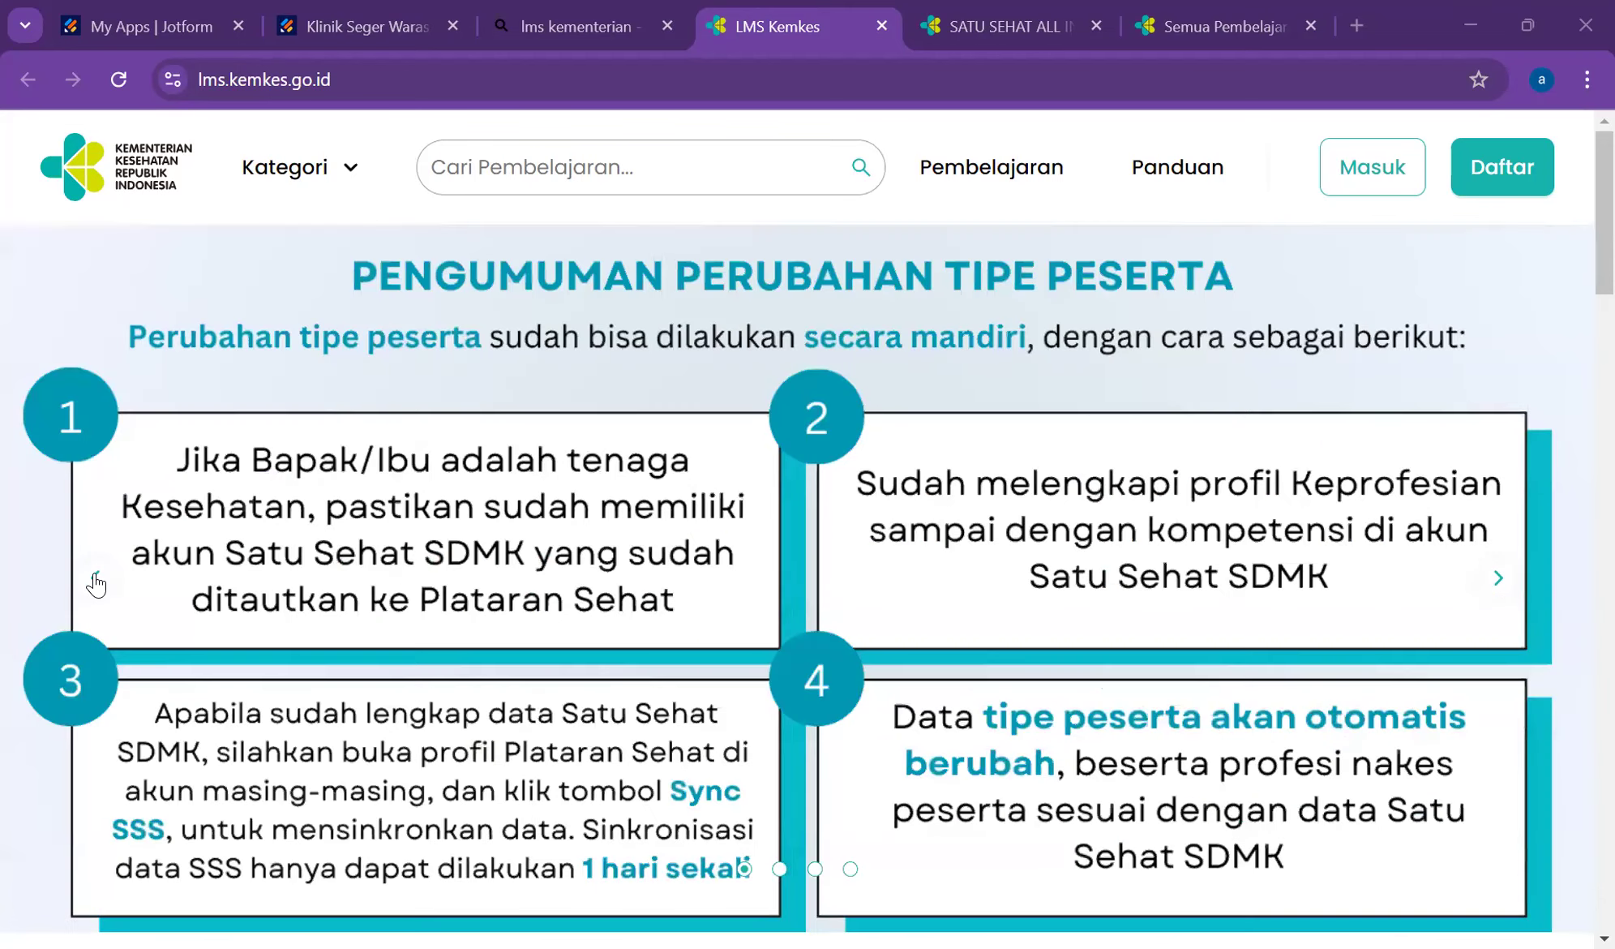
left_click(96, 582)
left_click(96, 582)
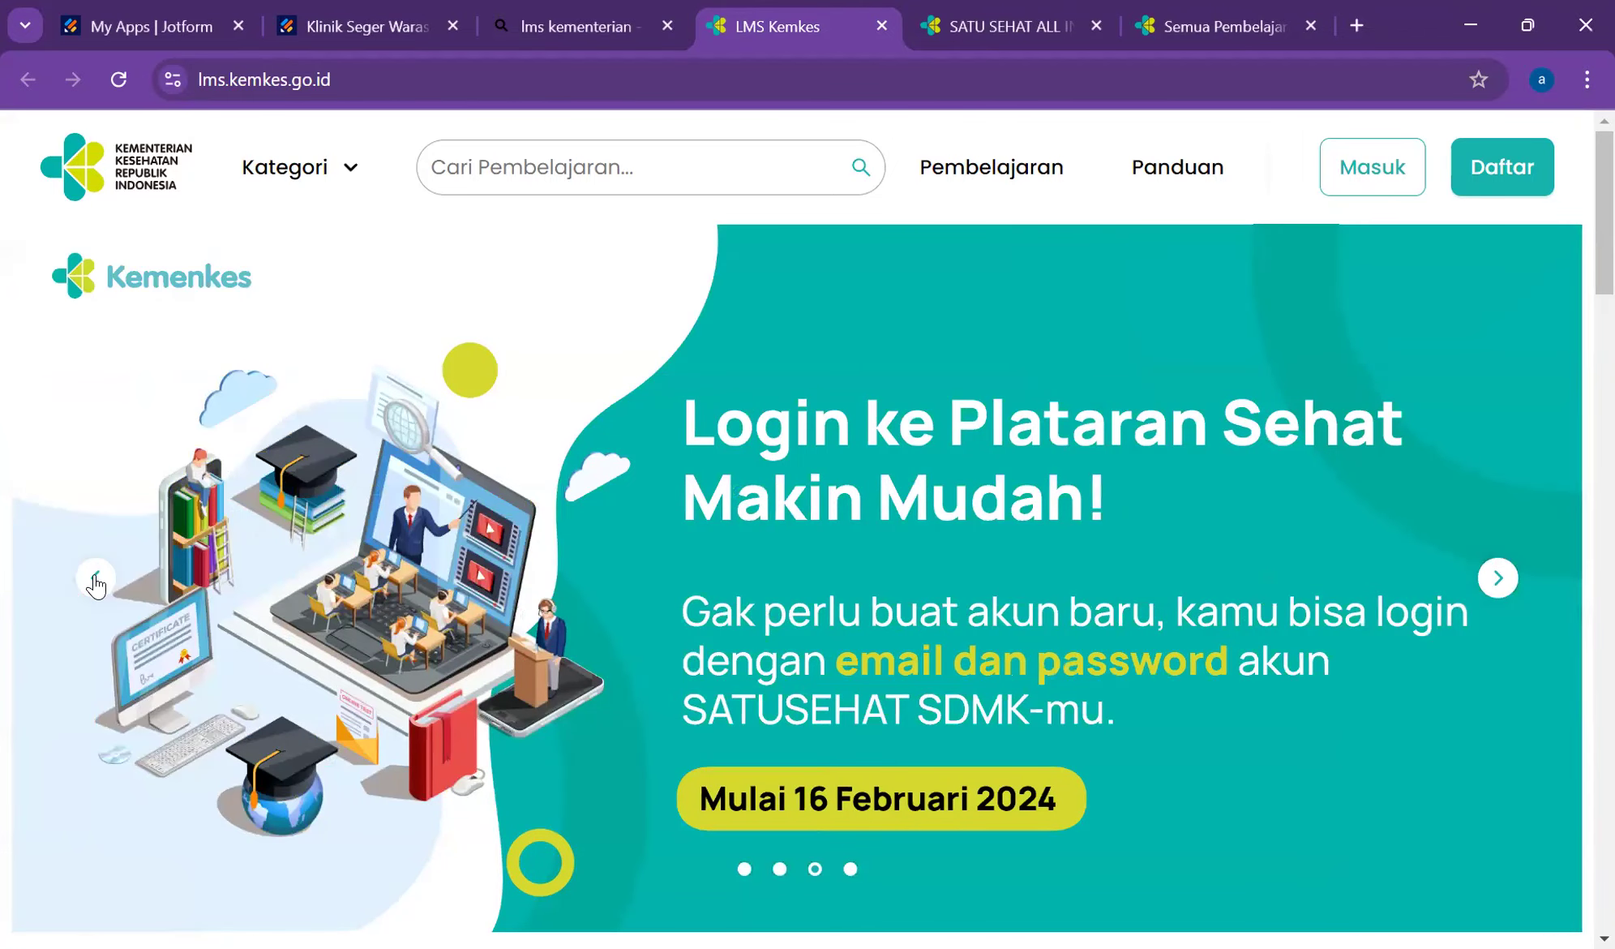
left_click(95, 583)
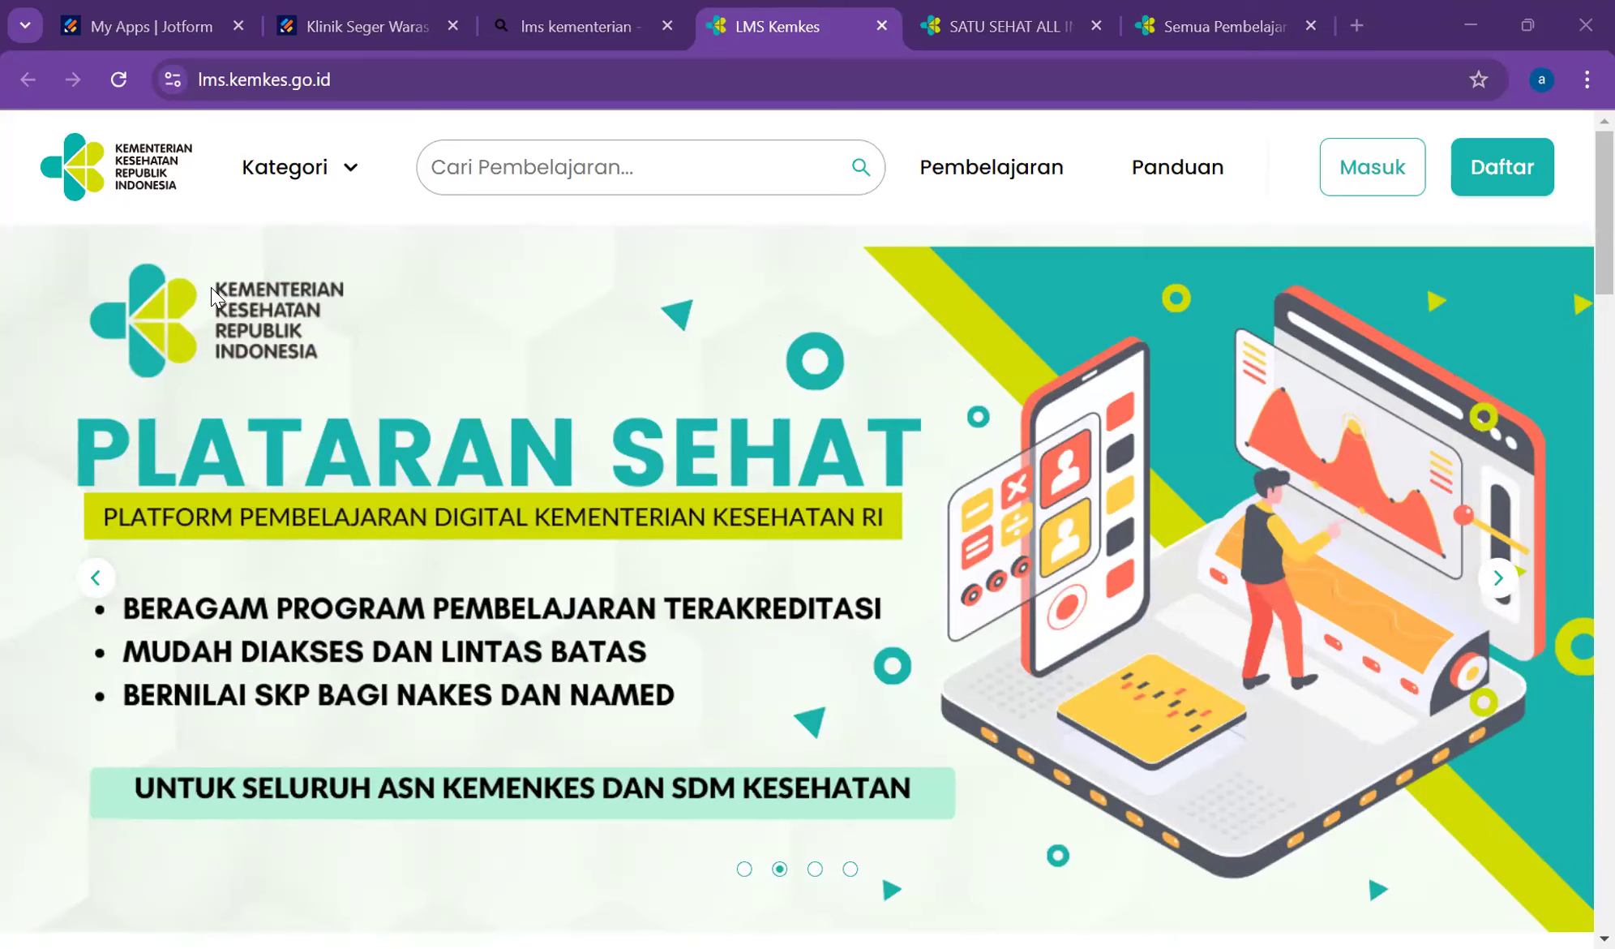
left_click(381, 11)
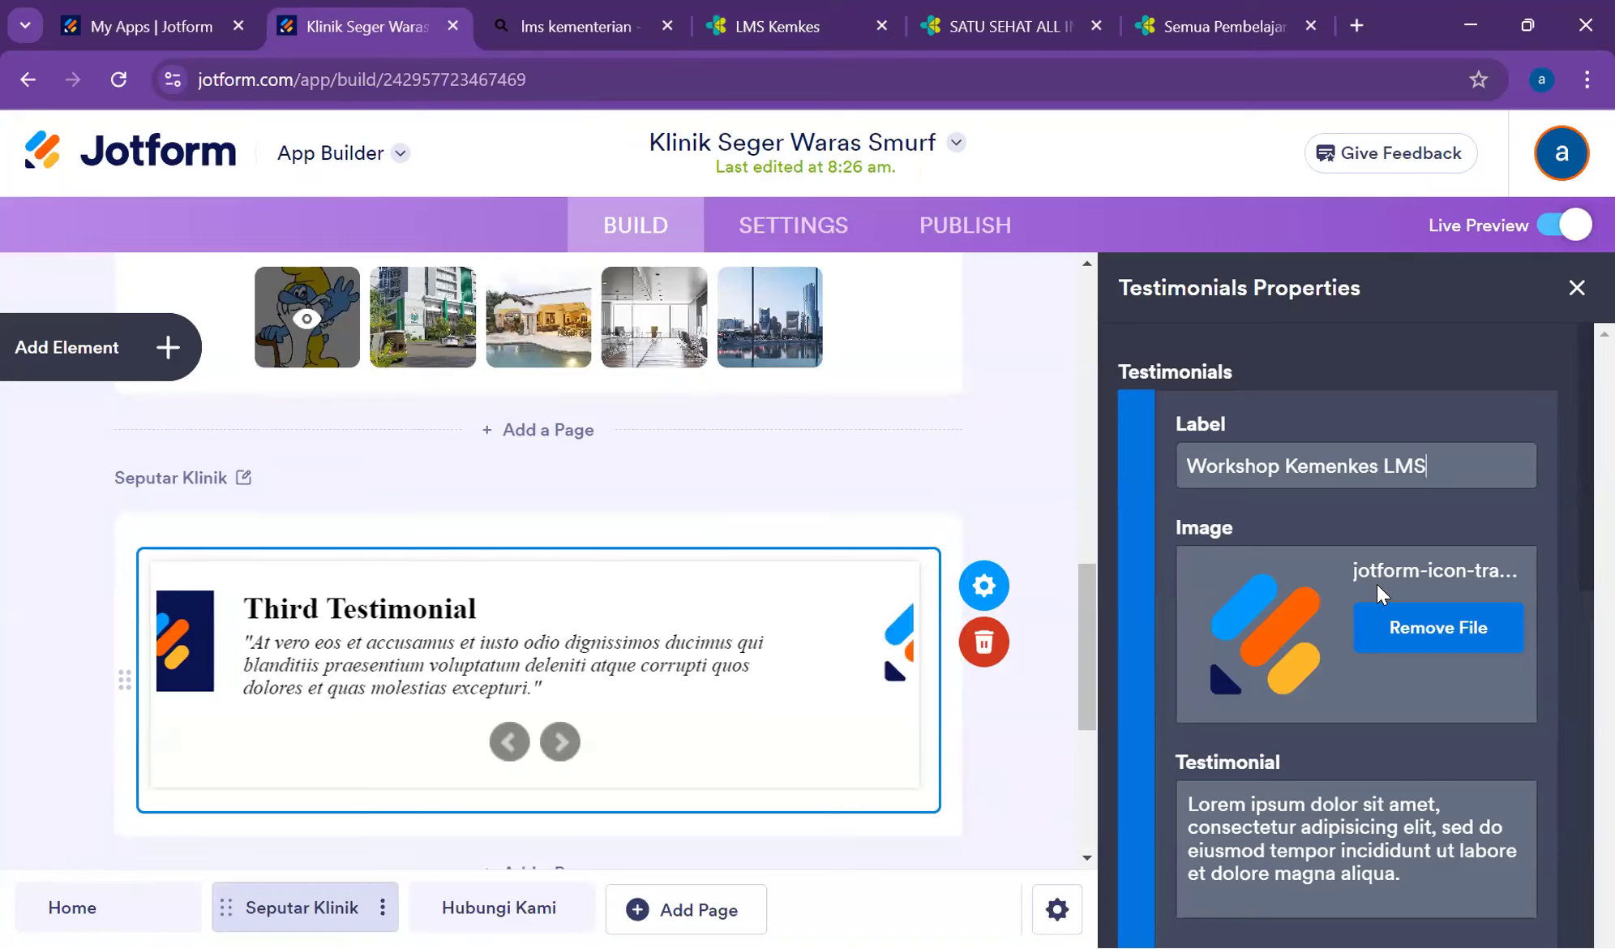
- Replace the first testimonial's image with the uploaded picture file "1. lms kemenkes"
left_click(1457, 637)
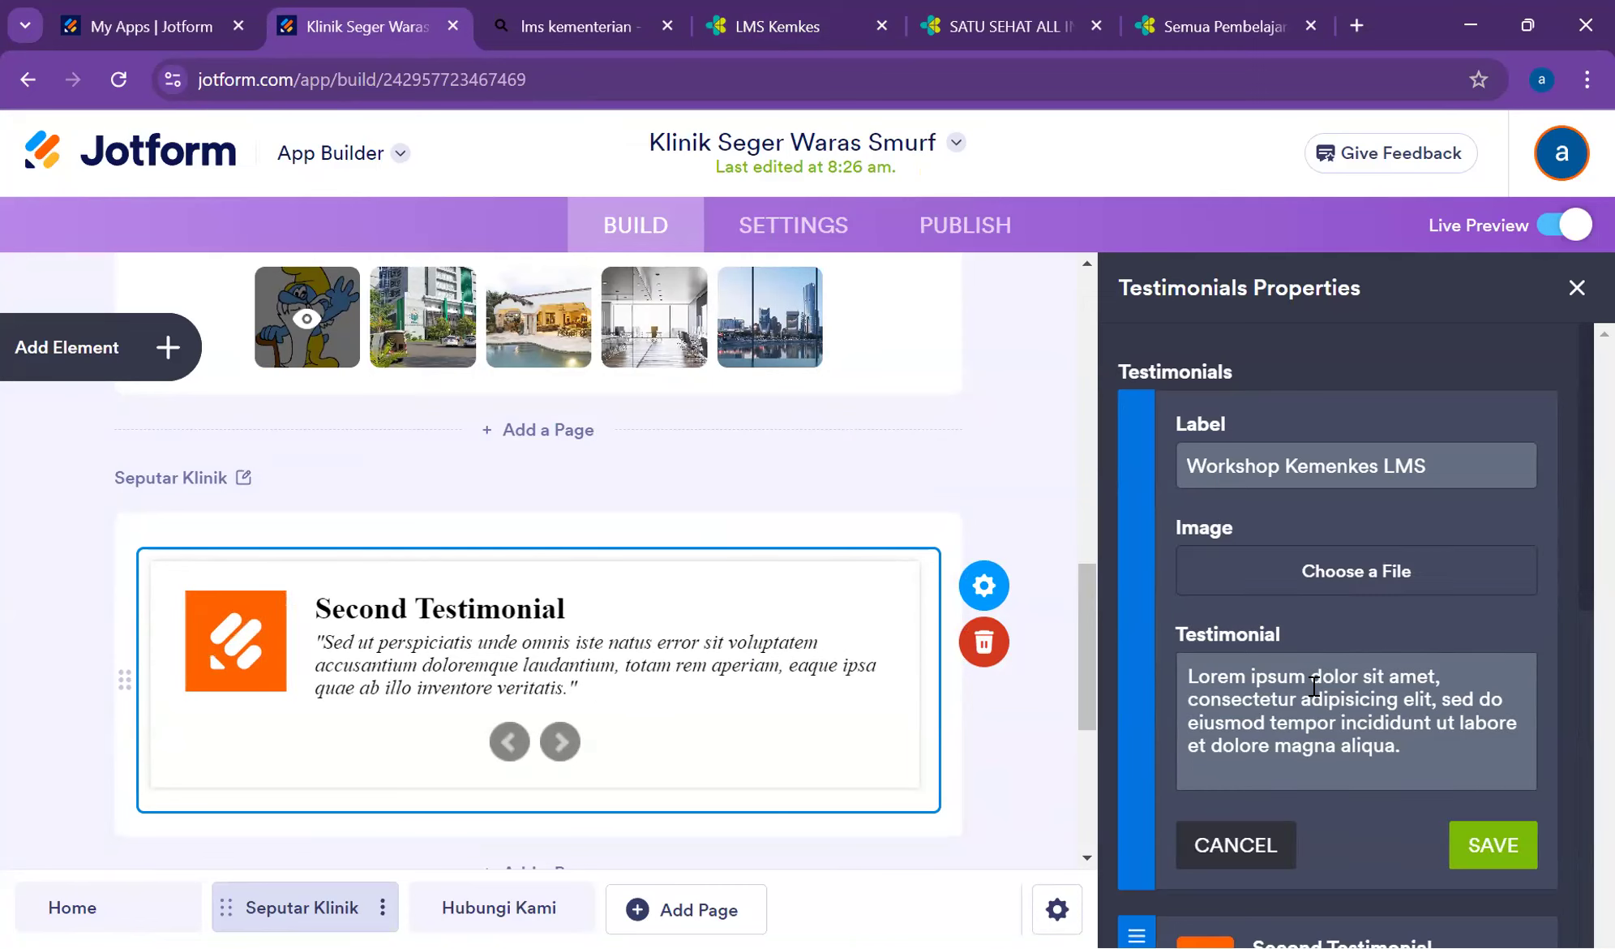
left_click(1368, 573)
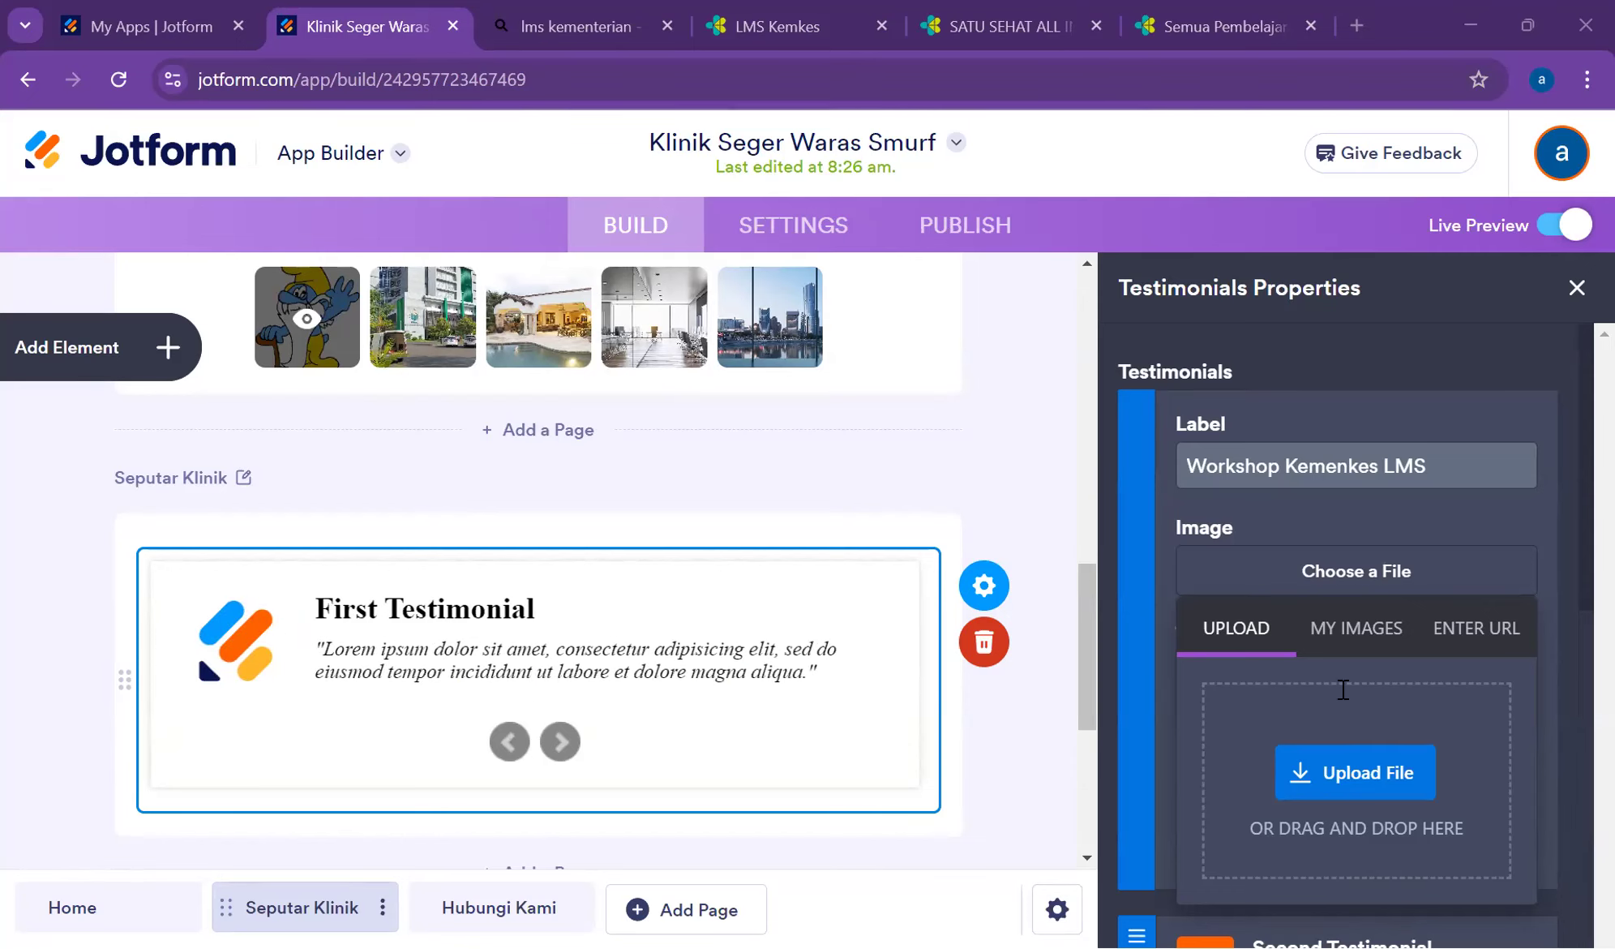
left_click(1337, 773)
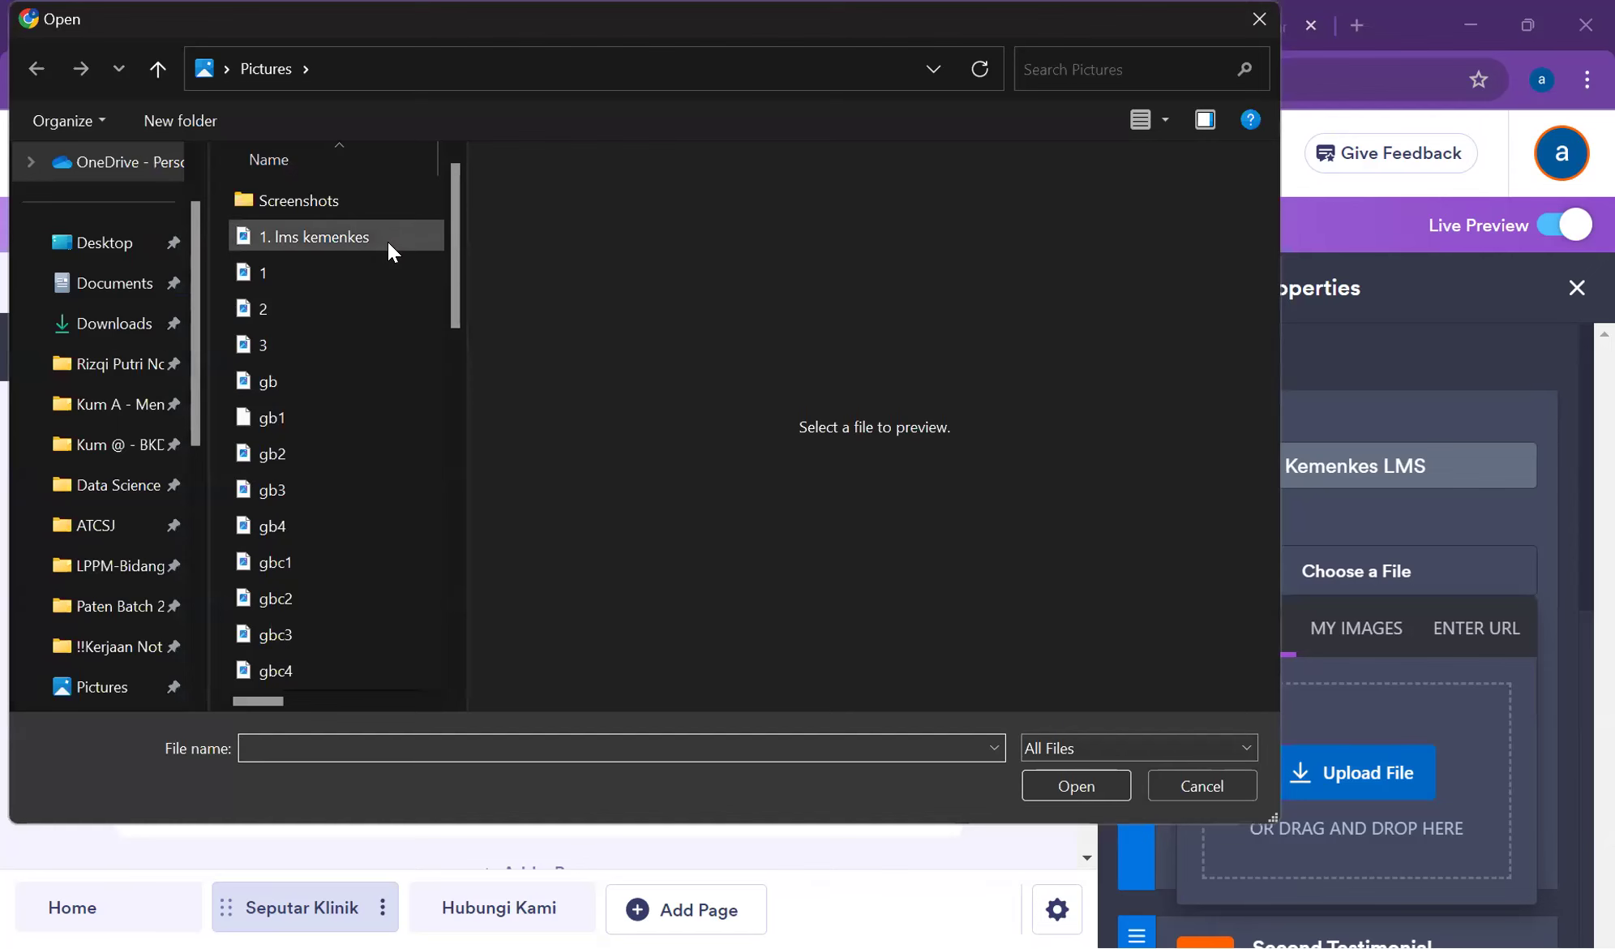
left_click(388, 237)
left_click(1099, 791)
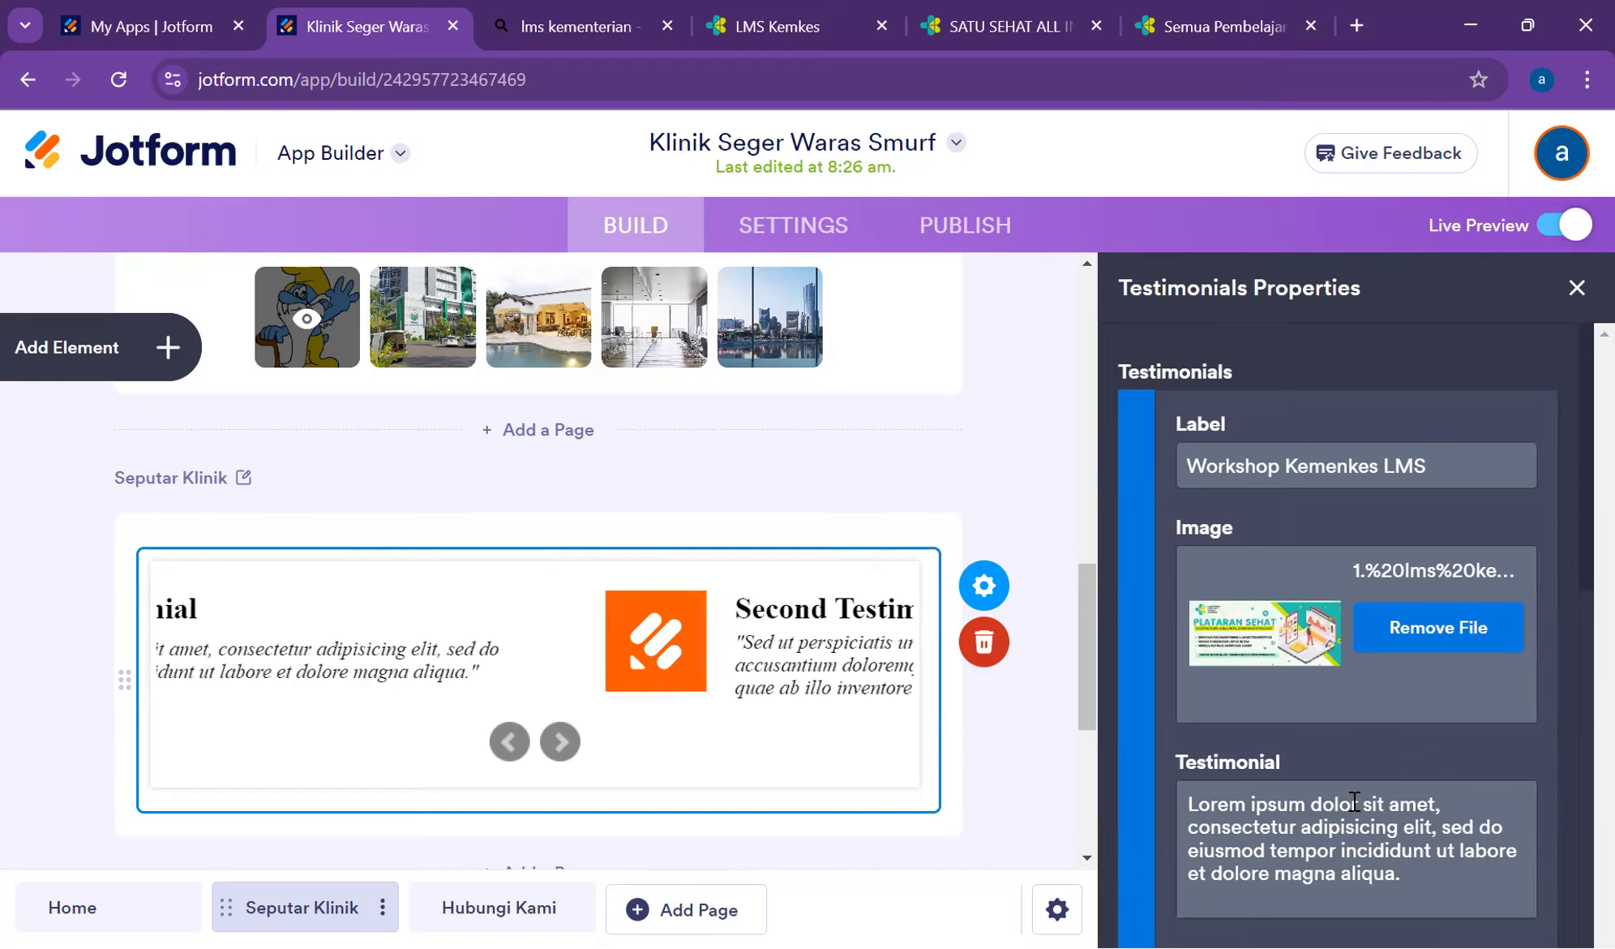
left_click_drag(1407, 875, 1179, 805)
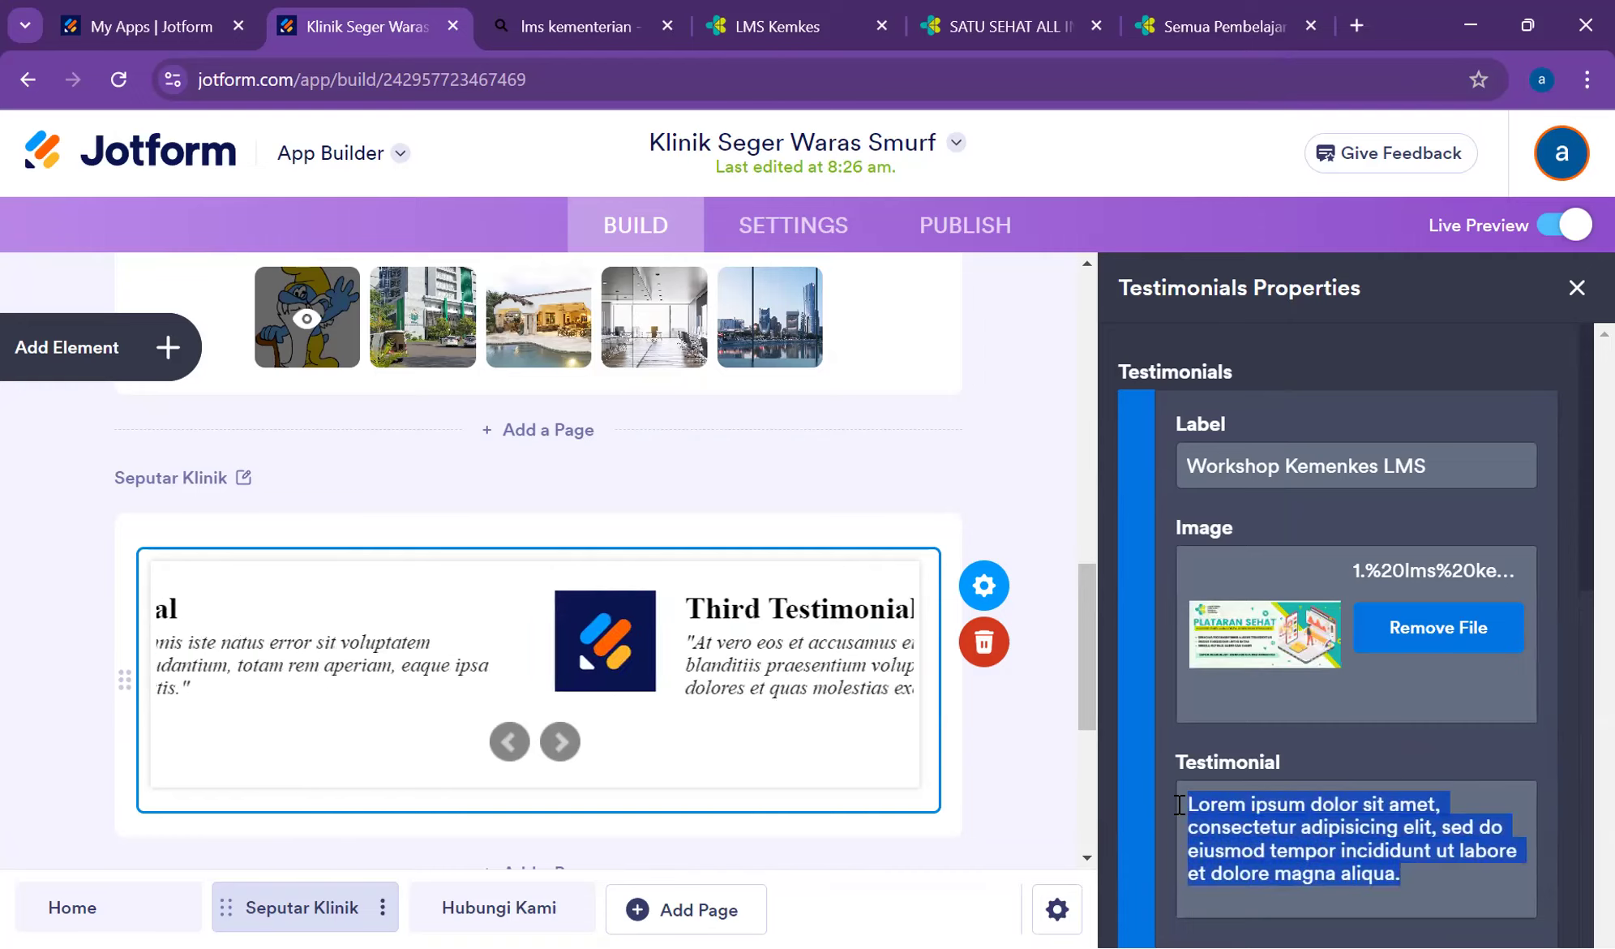
key("BackSpace")
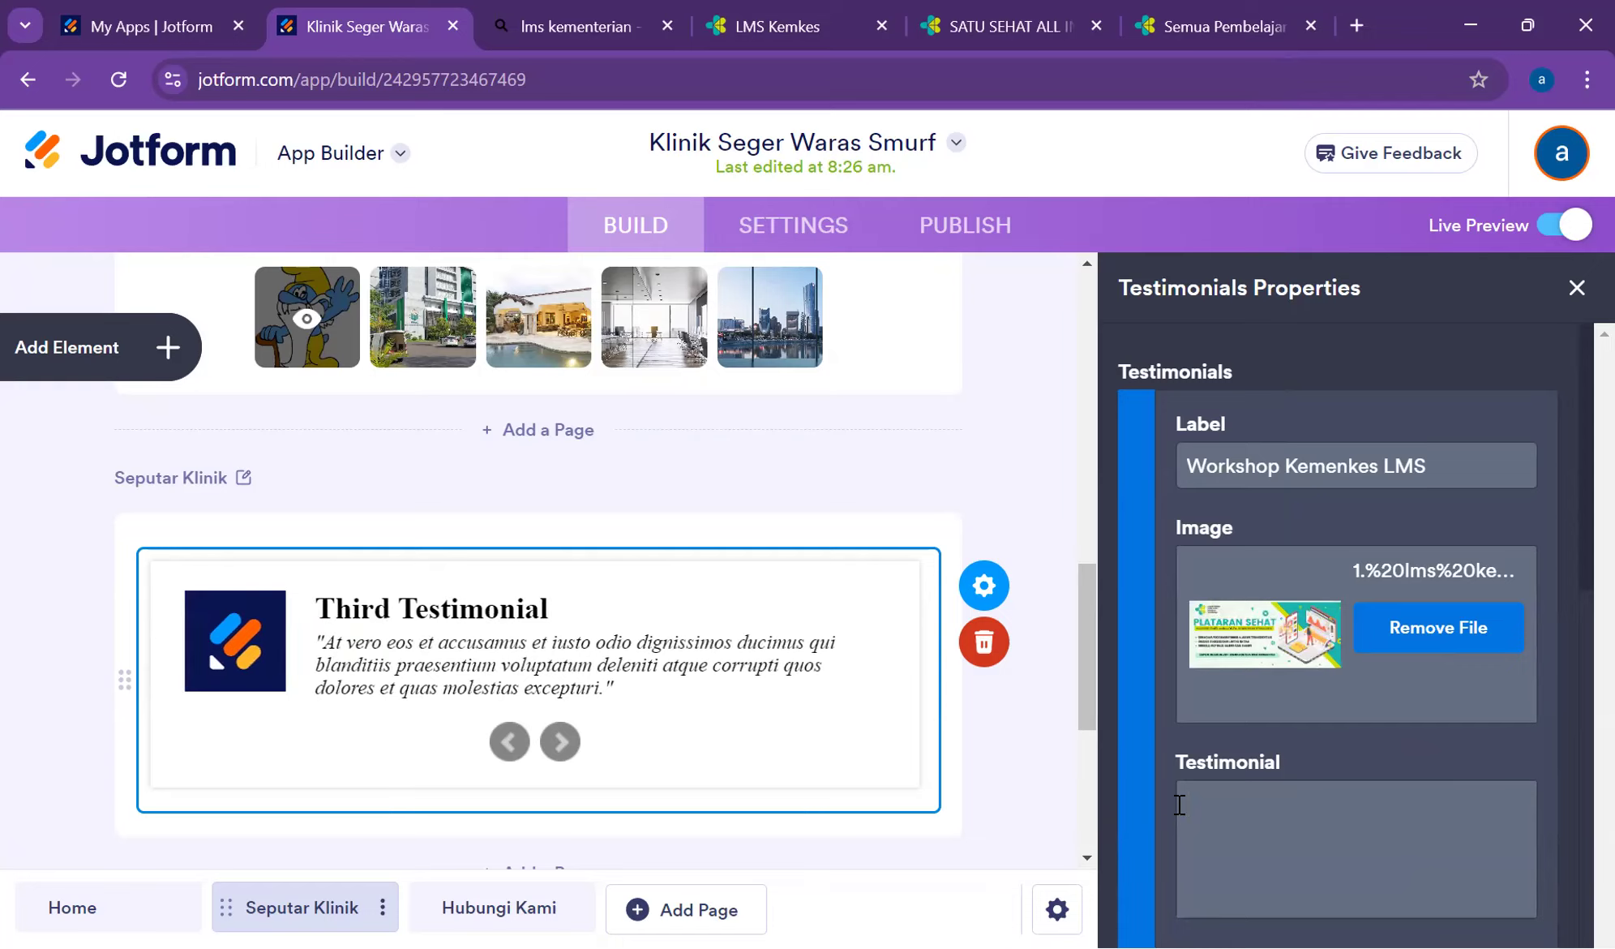
type("P")
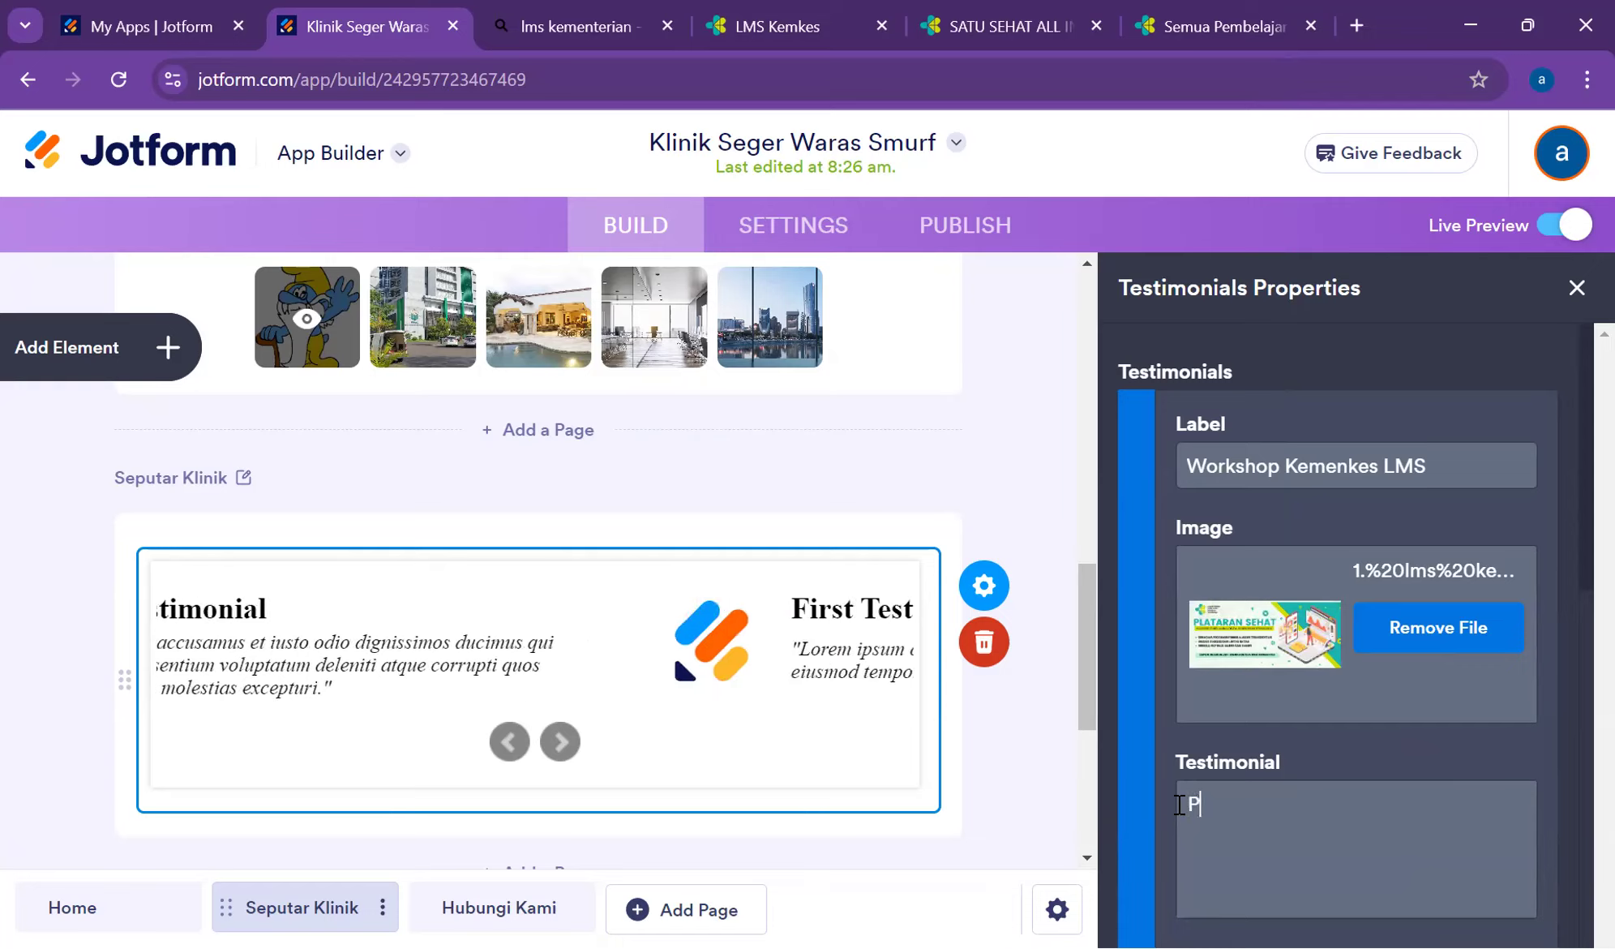
type("lataran ")
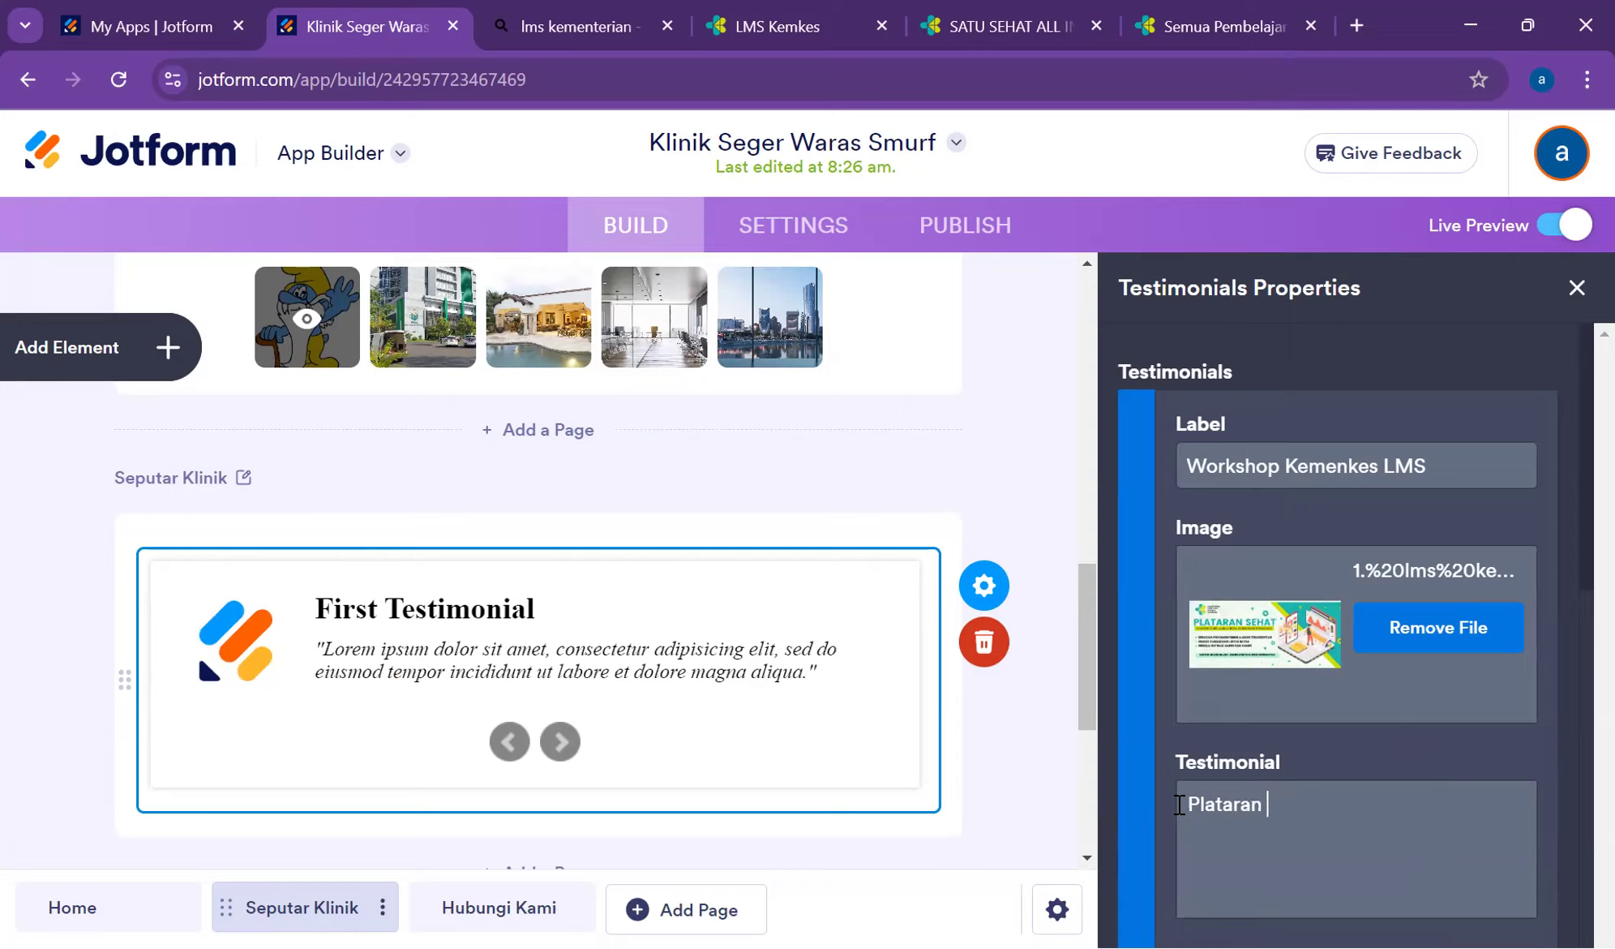
type("Sehat merua")
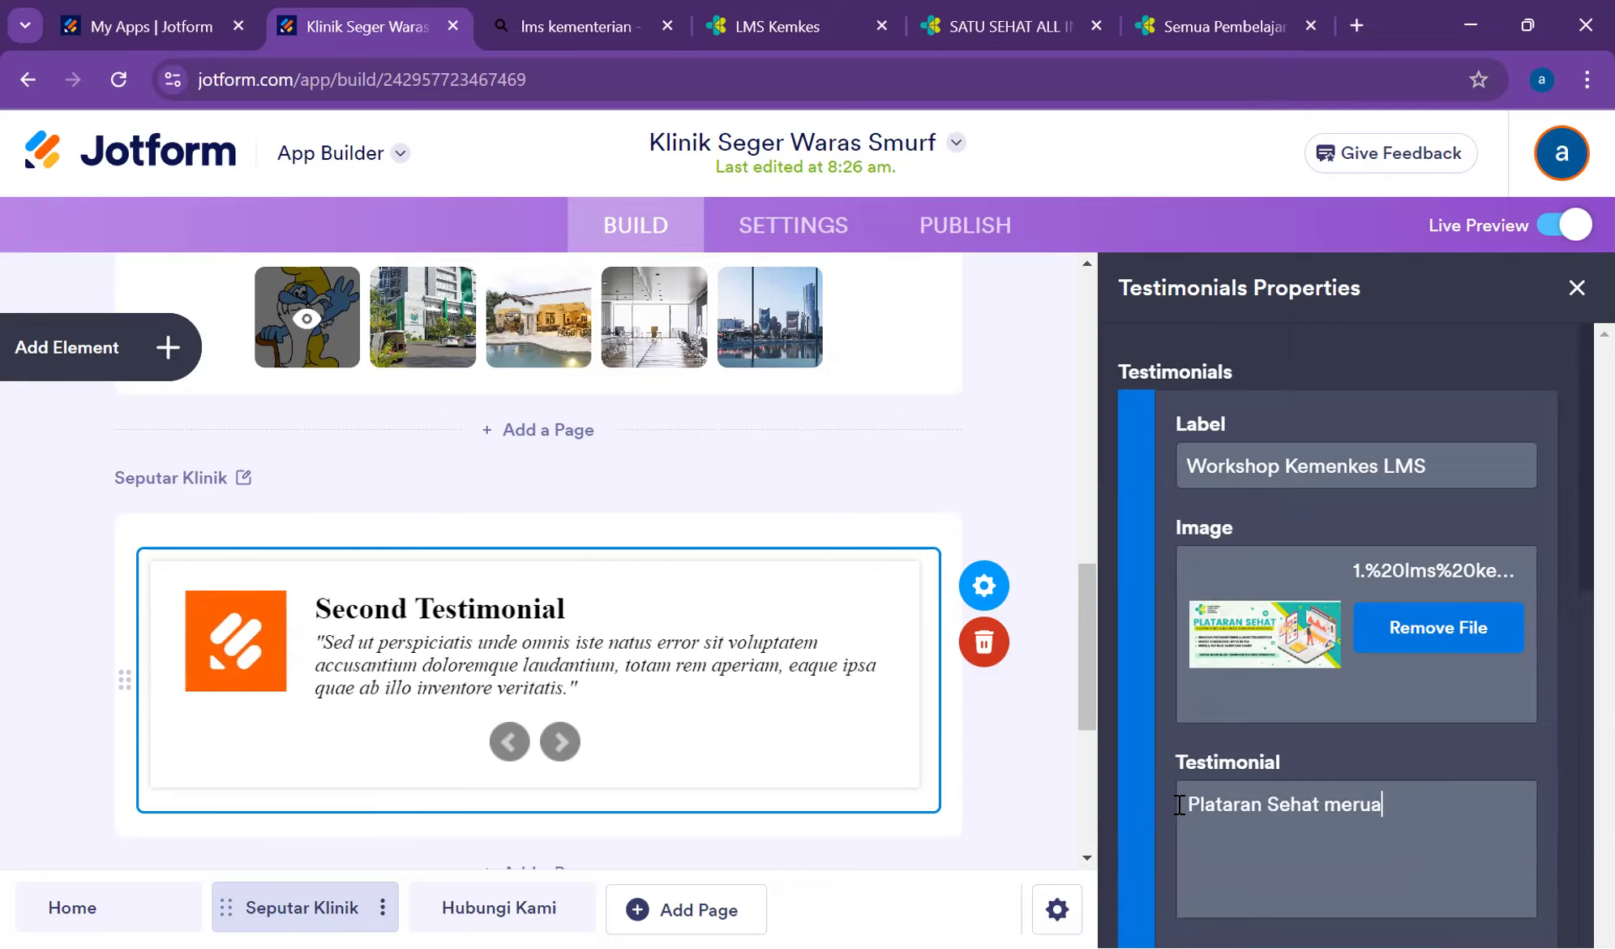
key("BackSpace")
type("pakan")
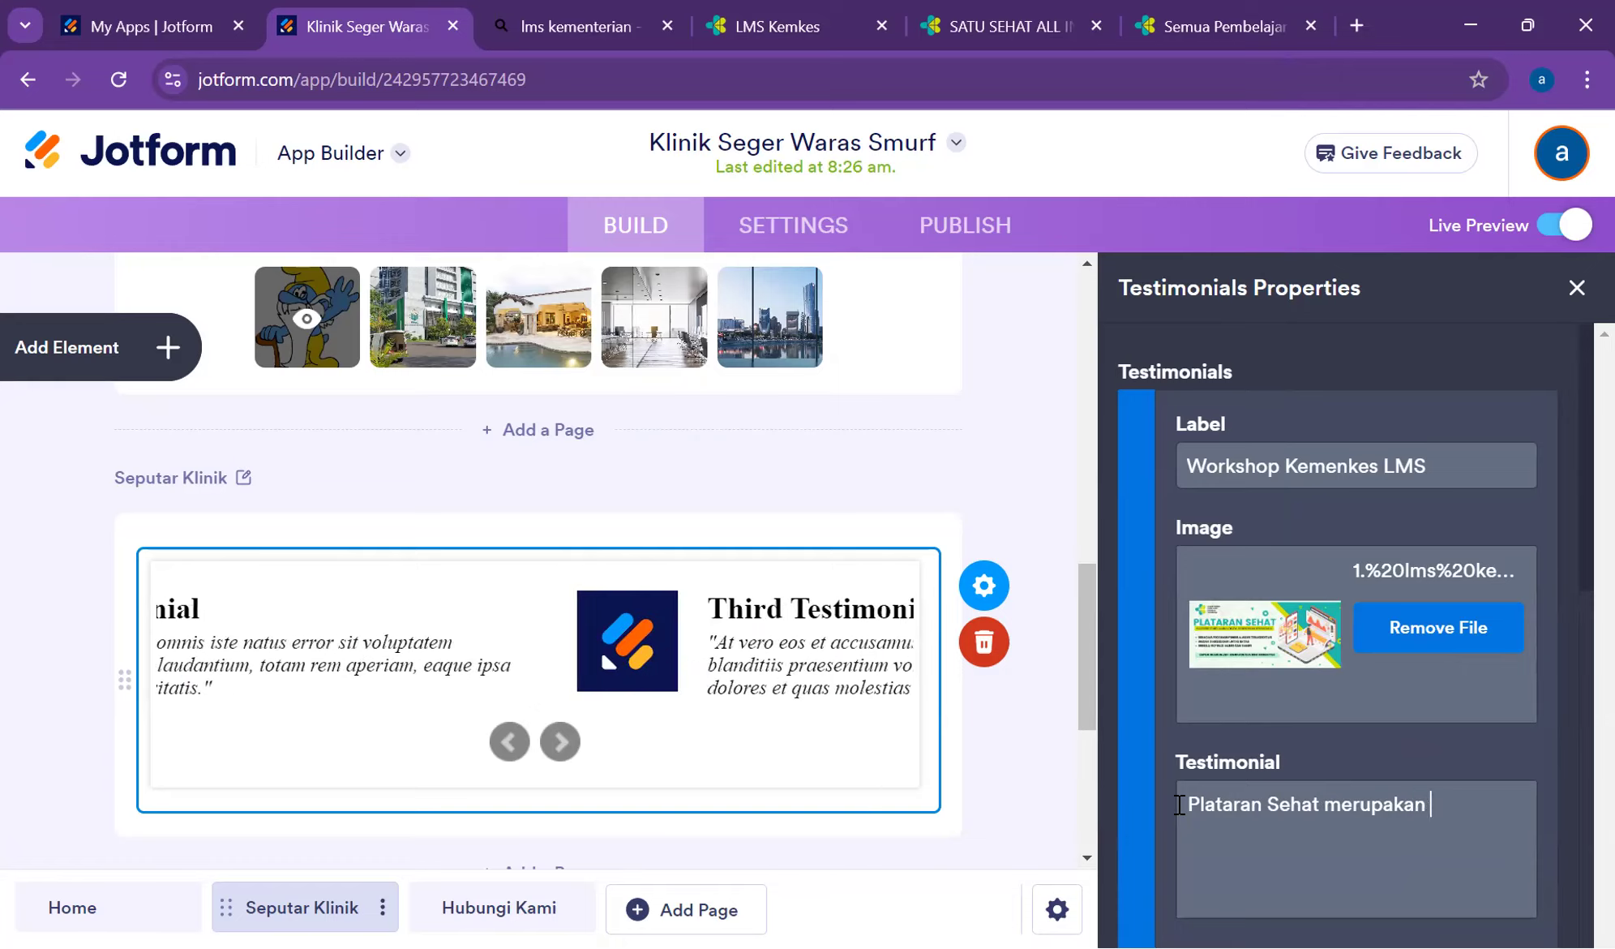
key("BackSpace")
key("BackSpace")
key("BackSpace")
key("BackSpace")
key("BackSpace")
key("BackSpace")
key("BackSpace")
key("BackSpace")
key("BackSpace")
key("BackSpace")
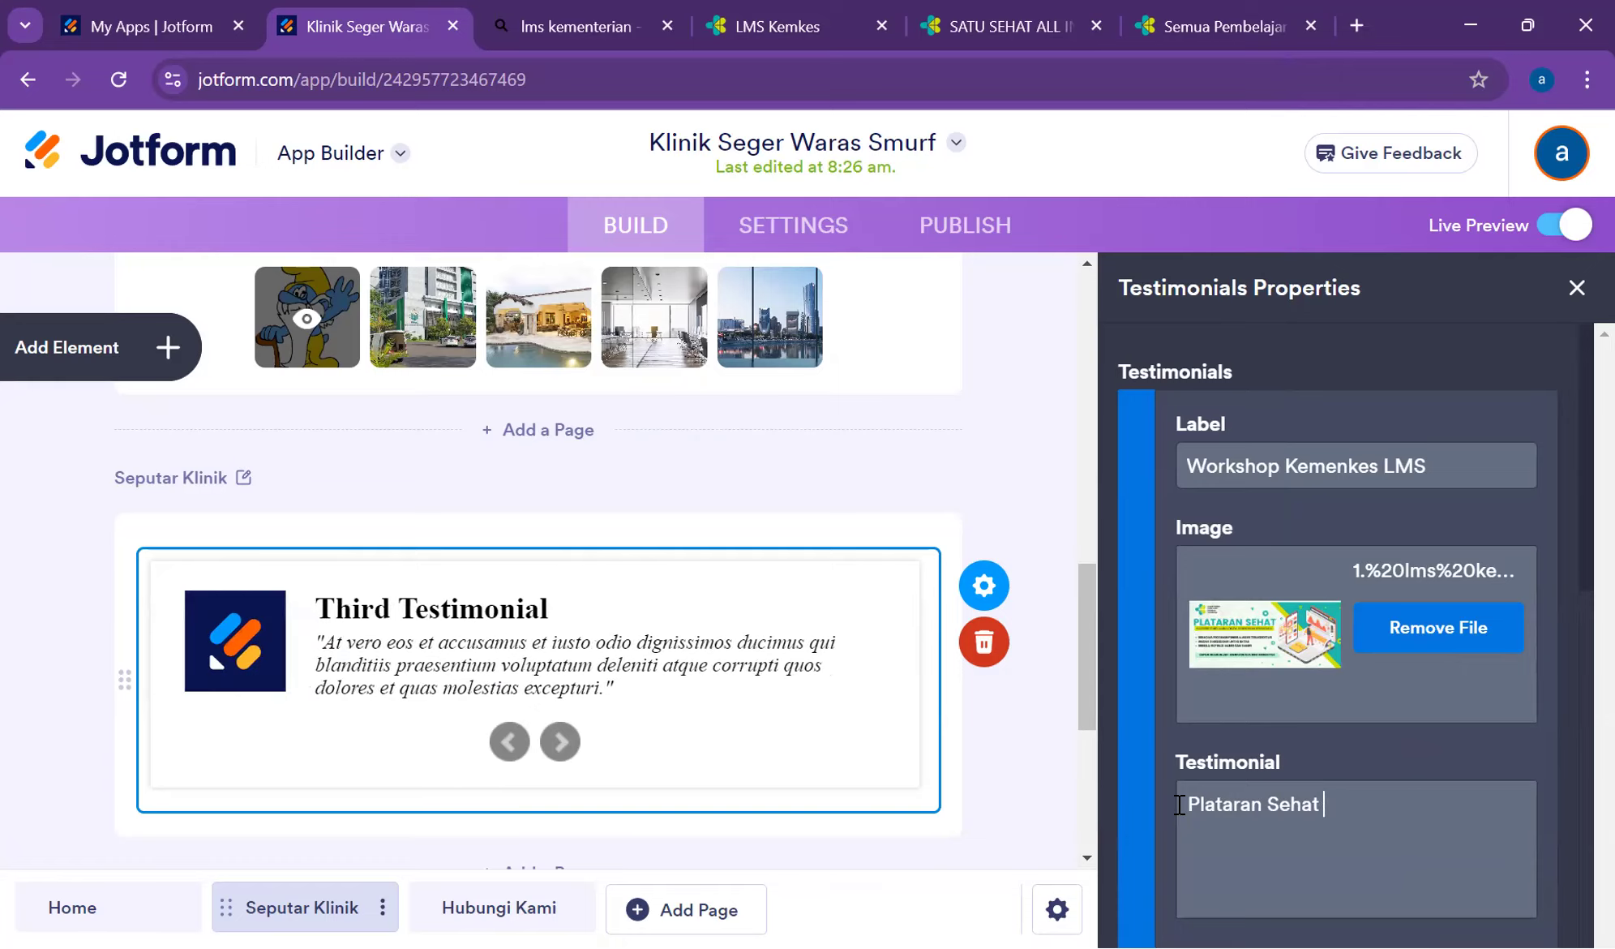
type("bisa diaks")
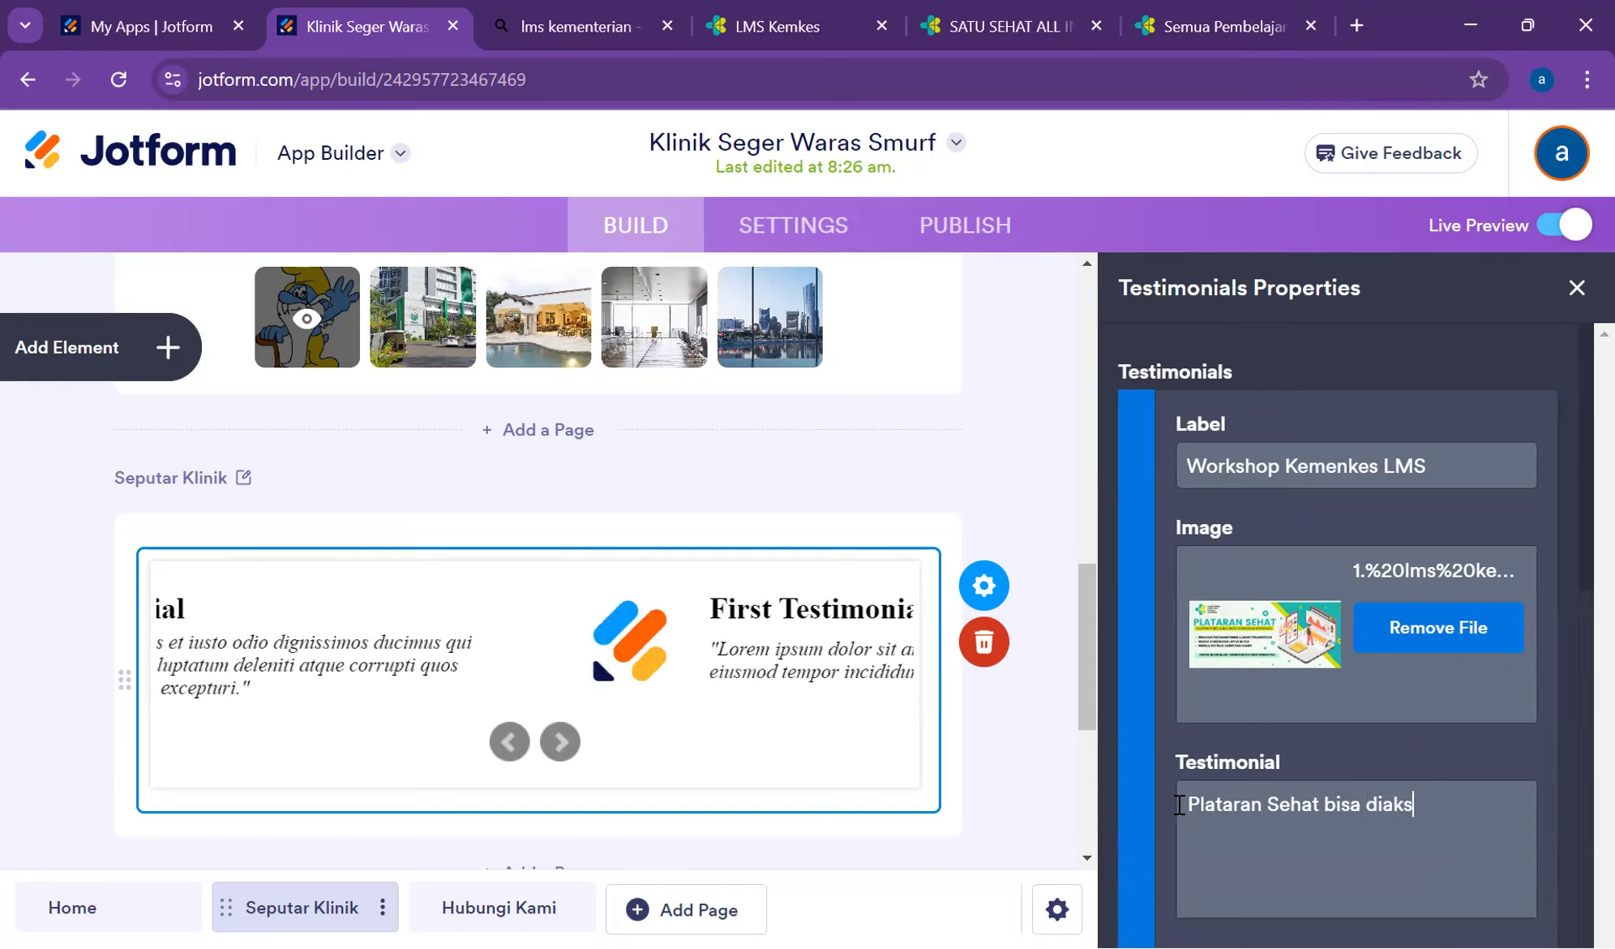
type("es melalui")
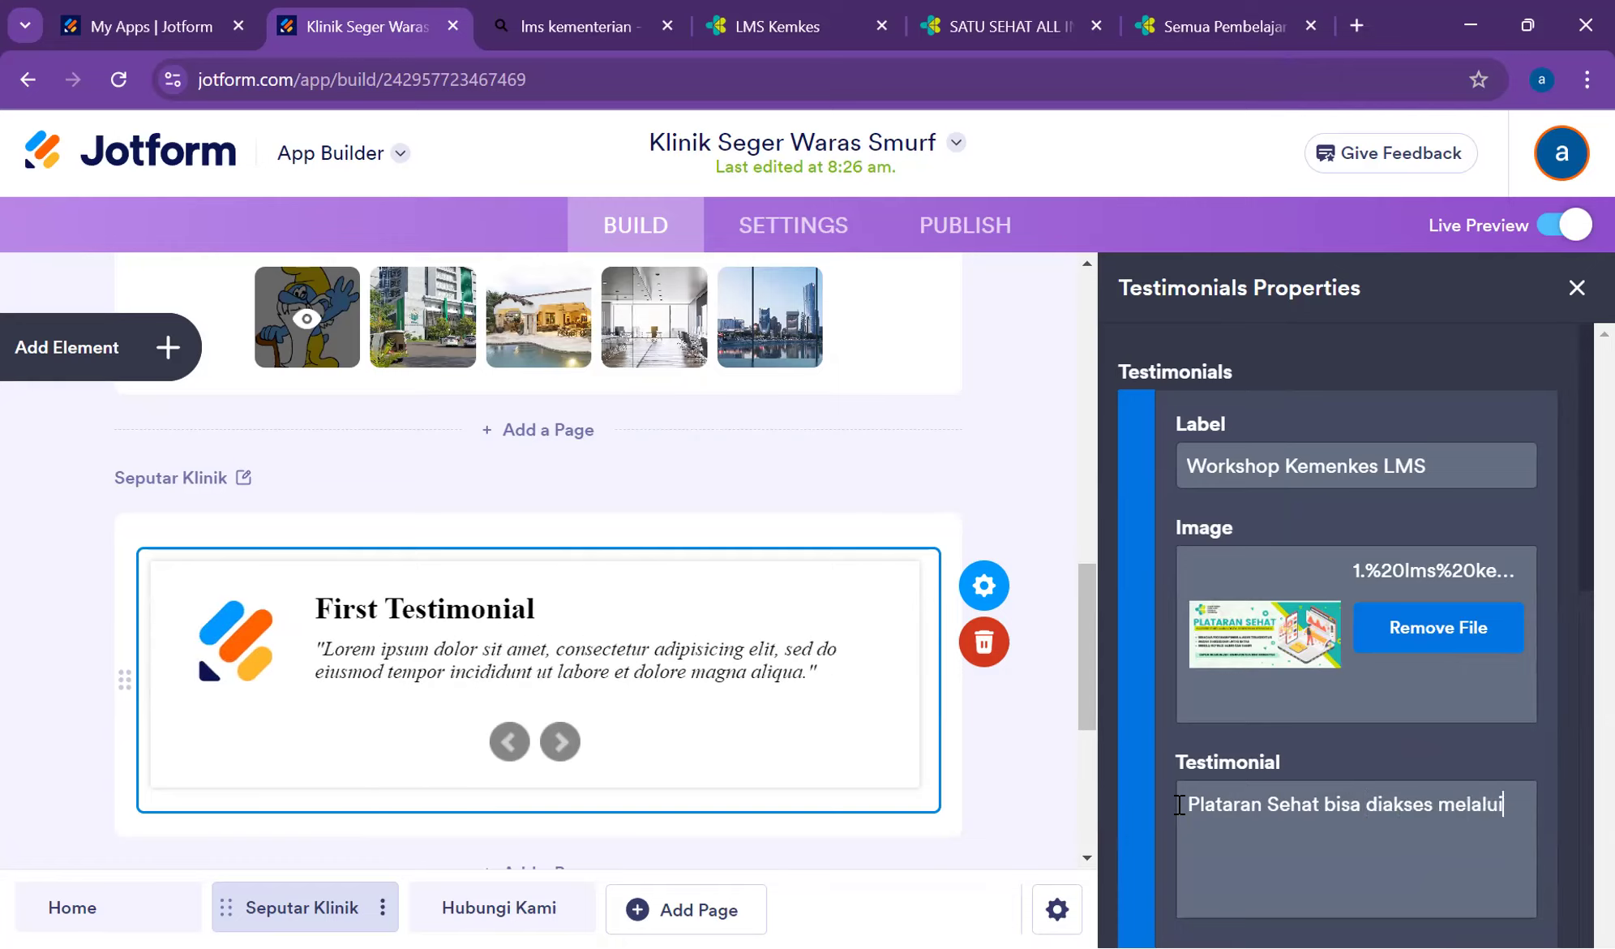
type(" http")
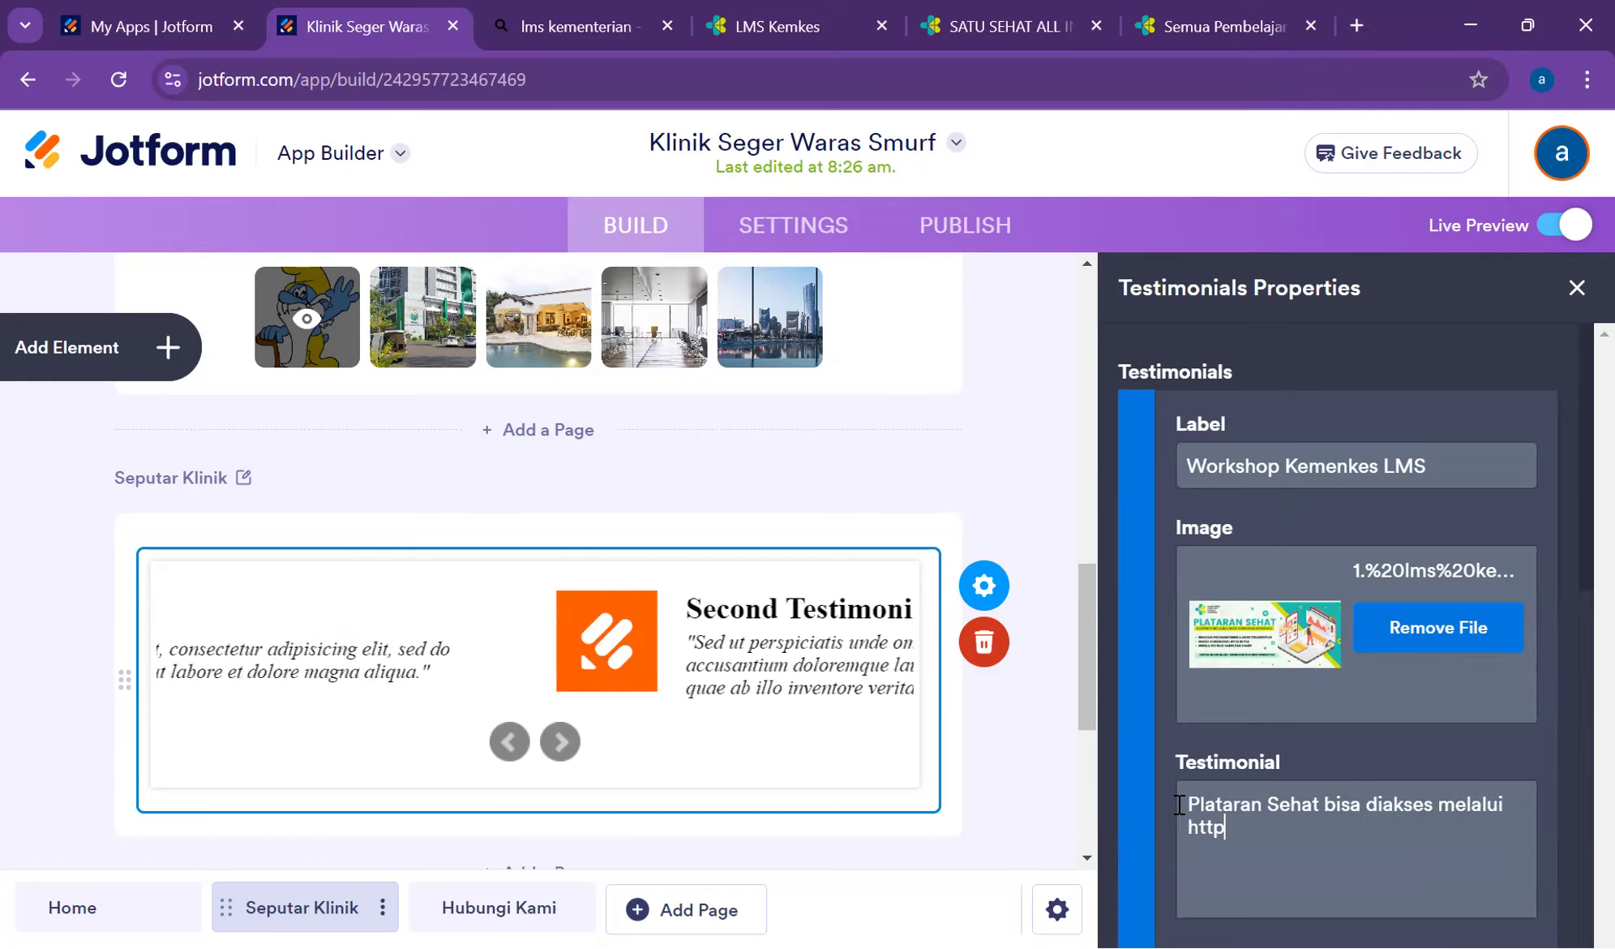
type("://")
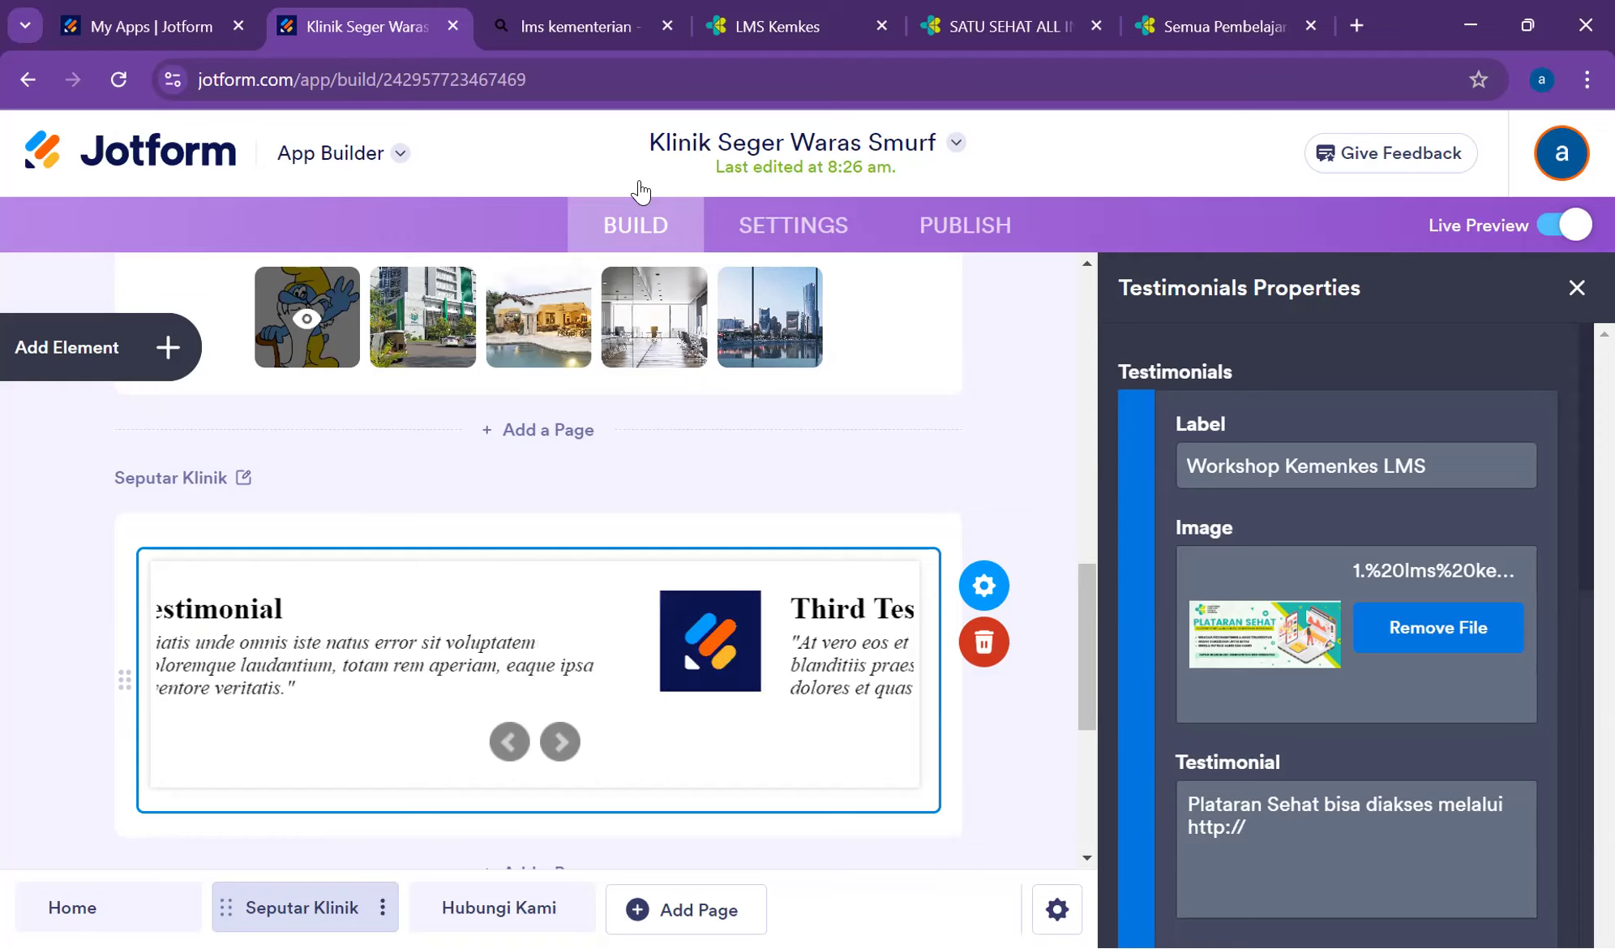
left_click(779, 18)
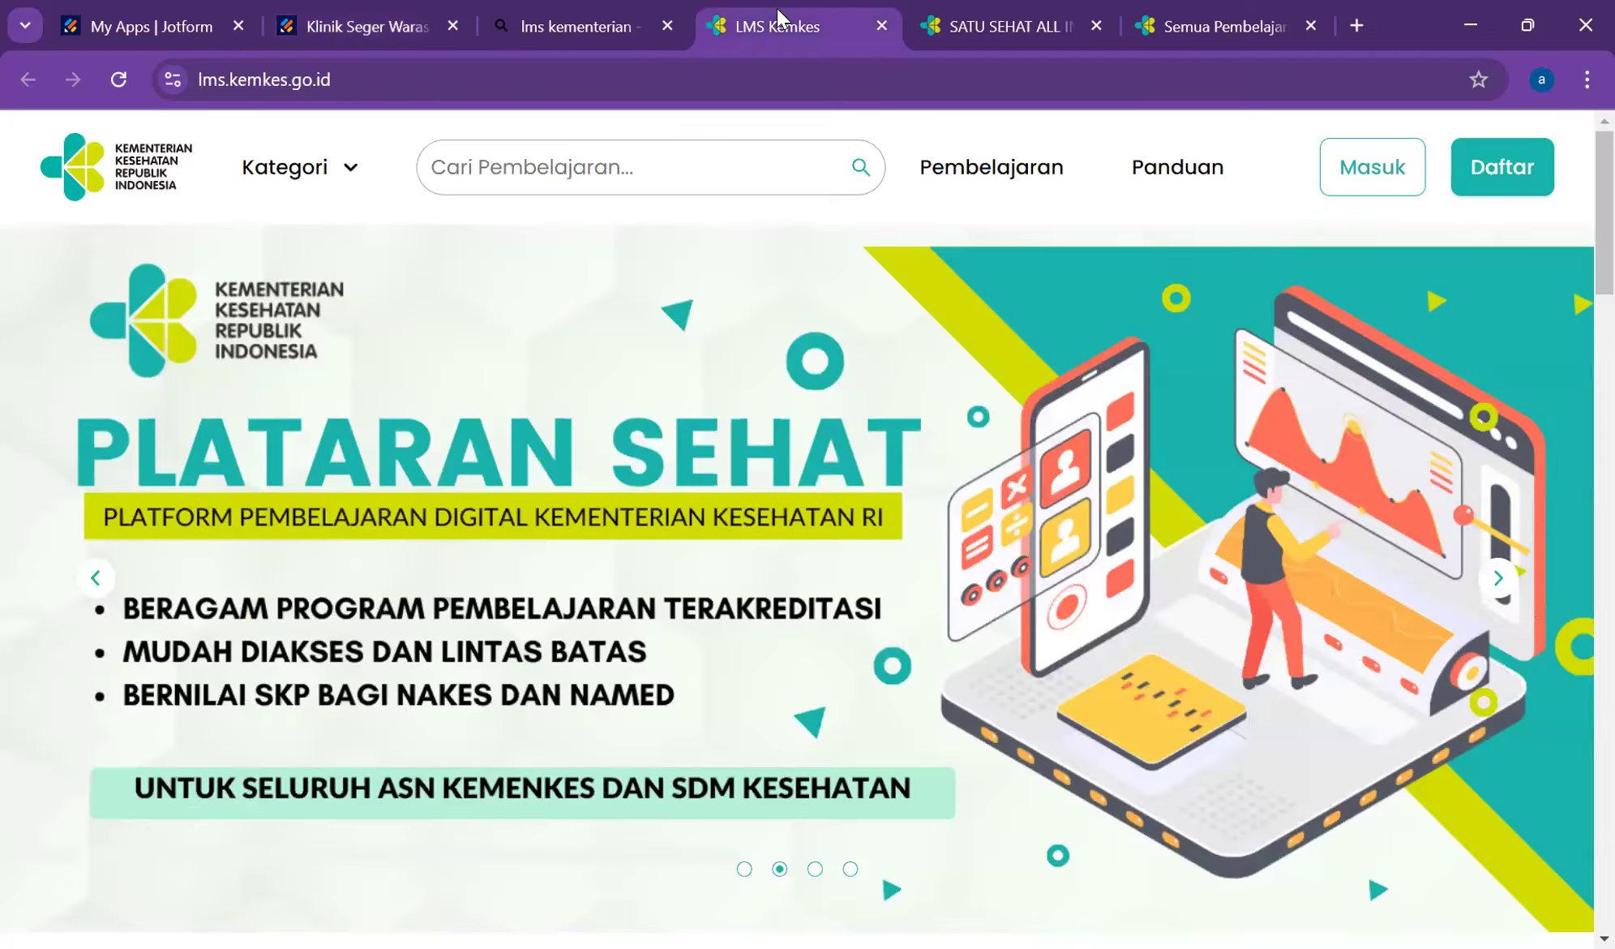
key("ctrl+l")
key("ctrl+c")
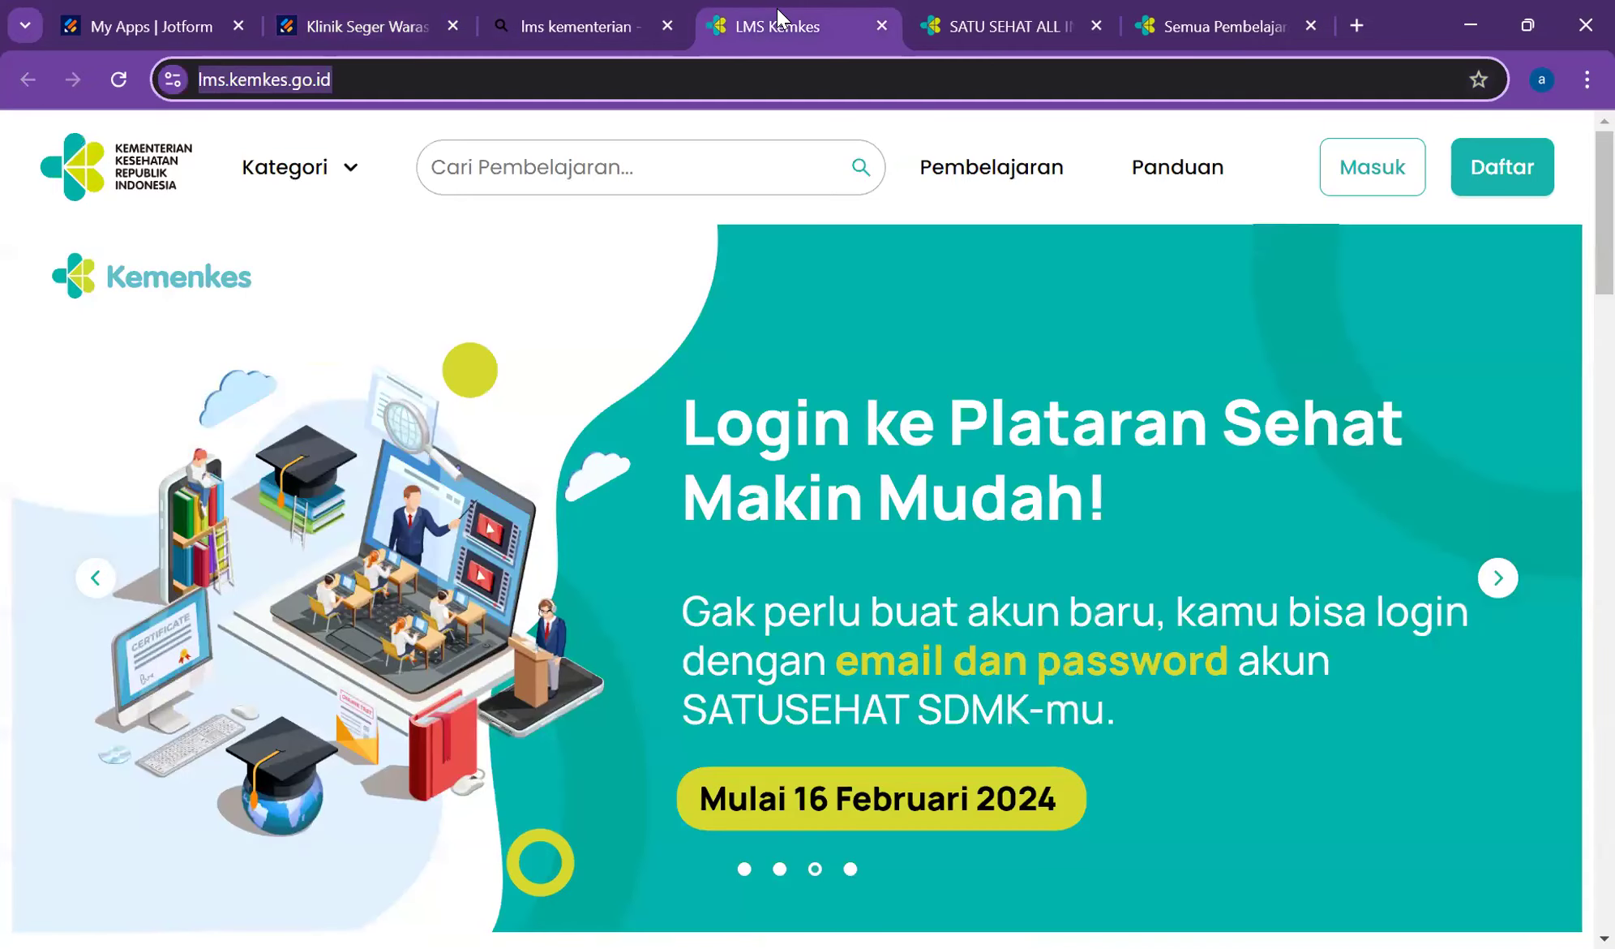
left_click(397, 18)
left_click_drag(1253, 826, 1186, 826)
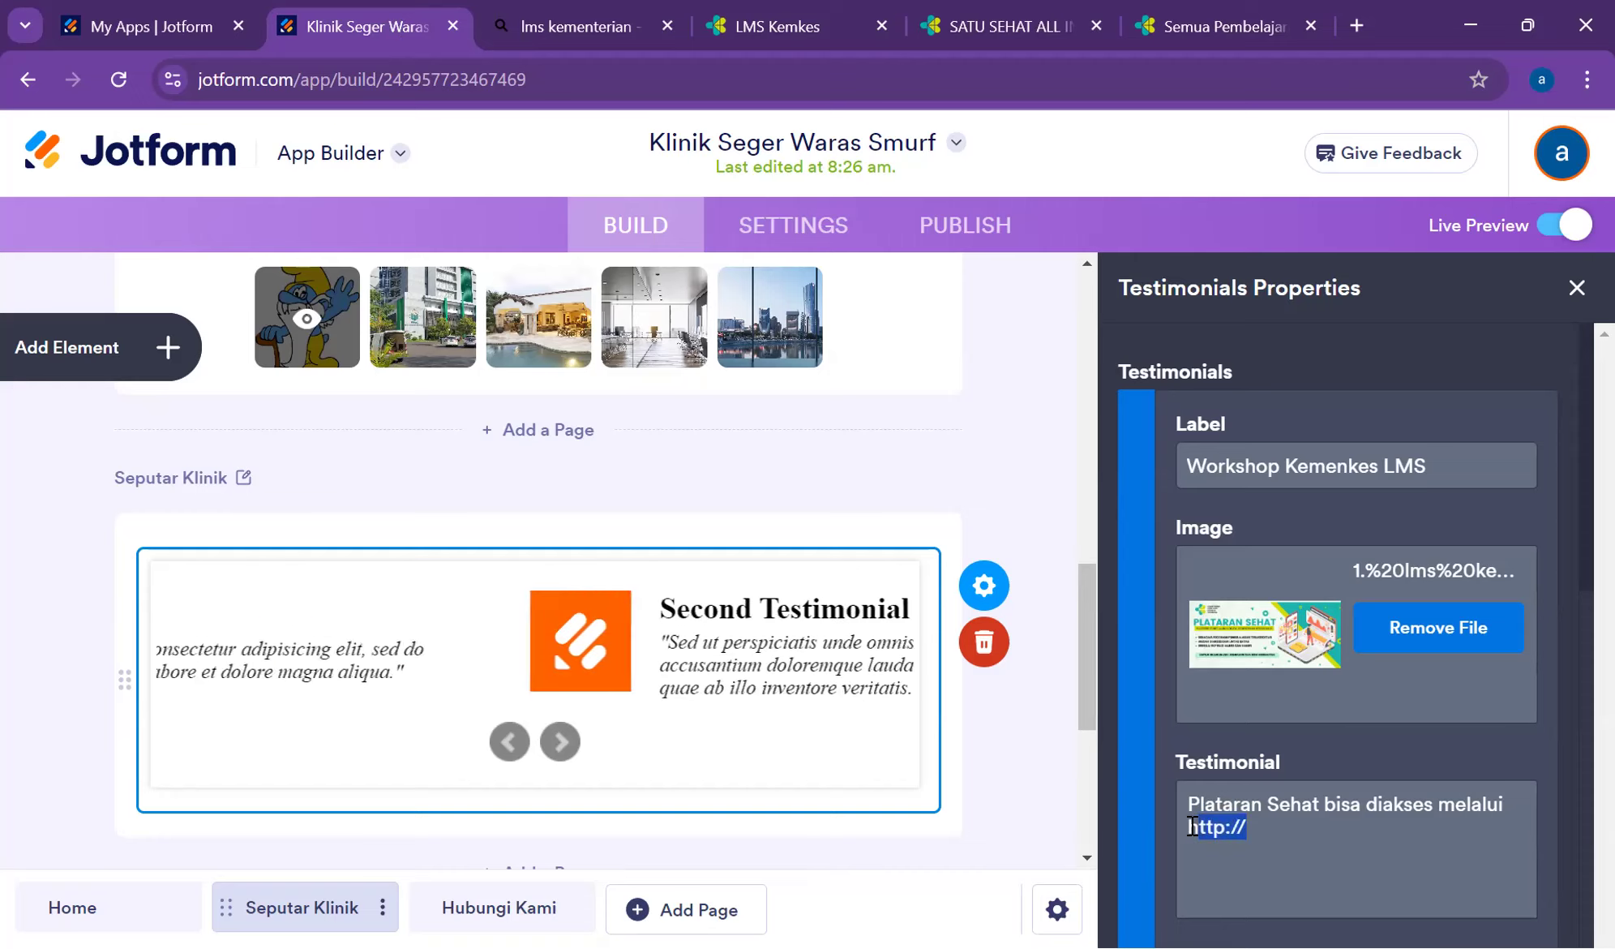
key("ctrl+v")
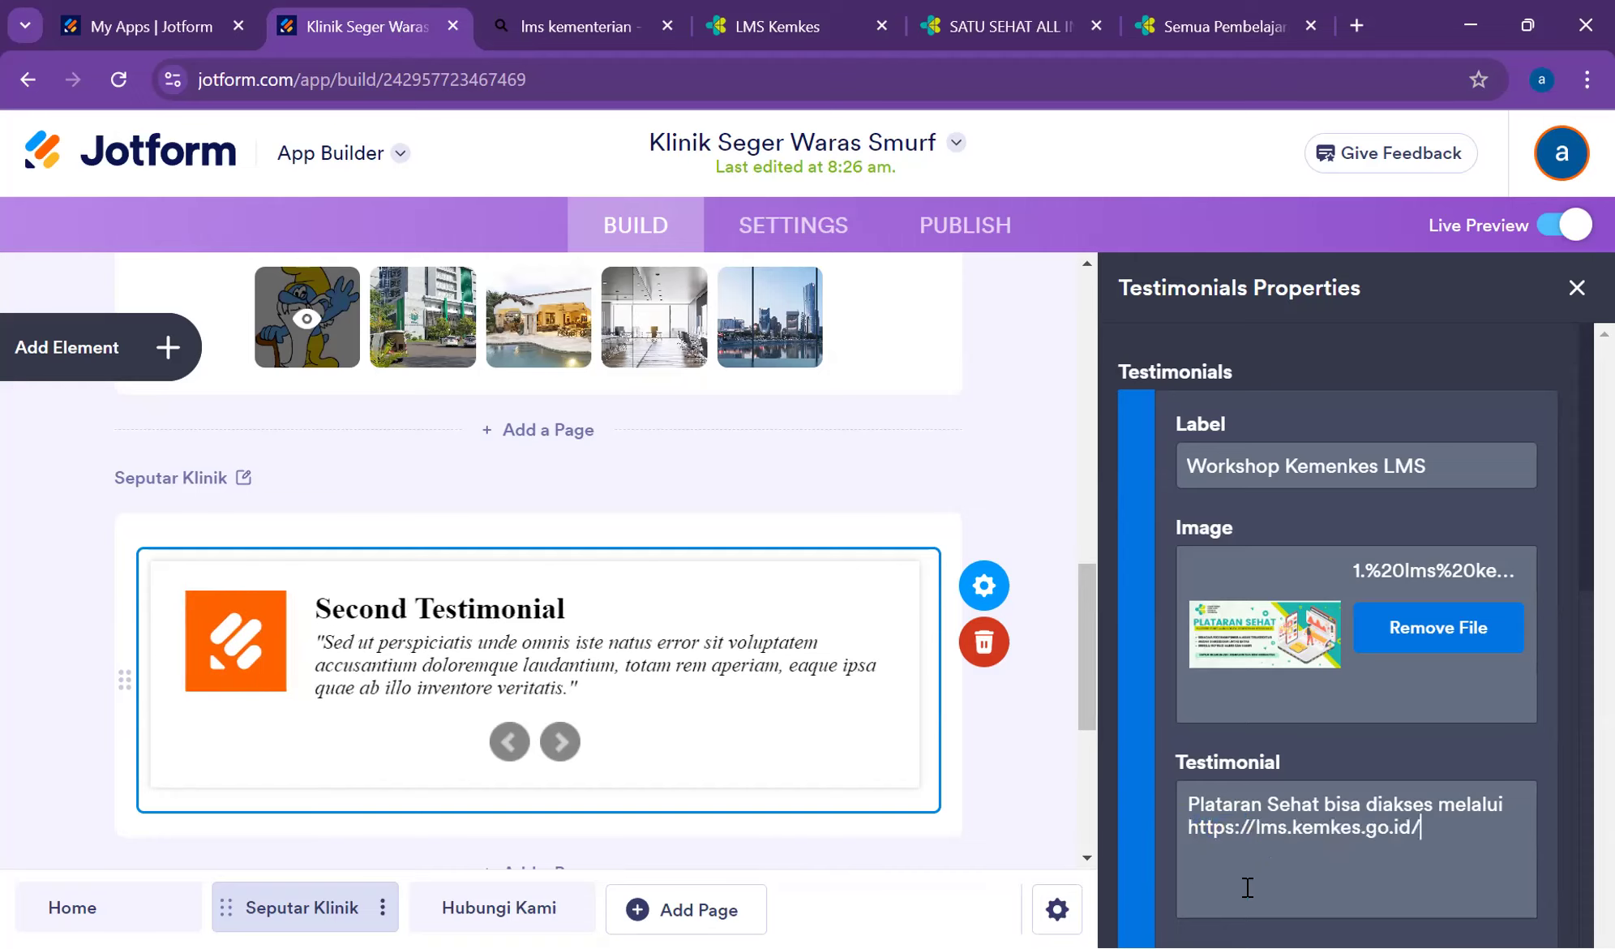
- Open the suggested course "Webinar Tatalaksana Dan Manajemen Code Stroke" on the LMS Kemkes site and examine its poster and course details
left_click(755, 18)
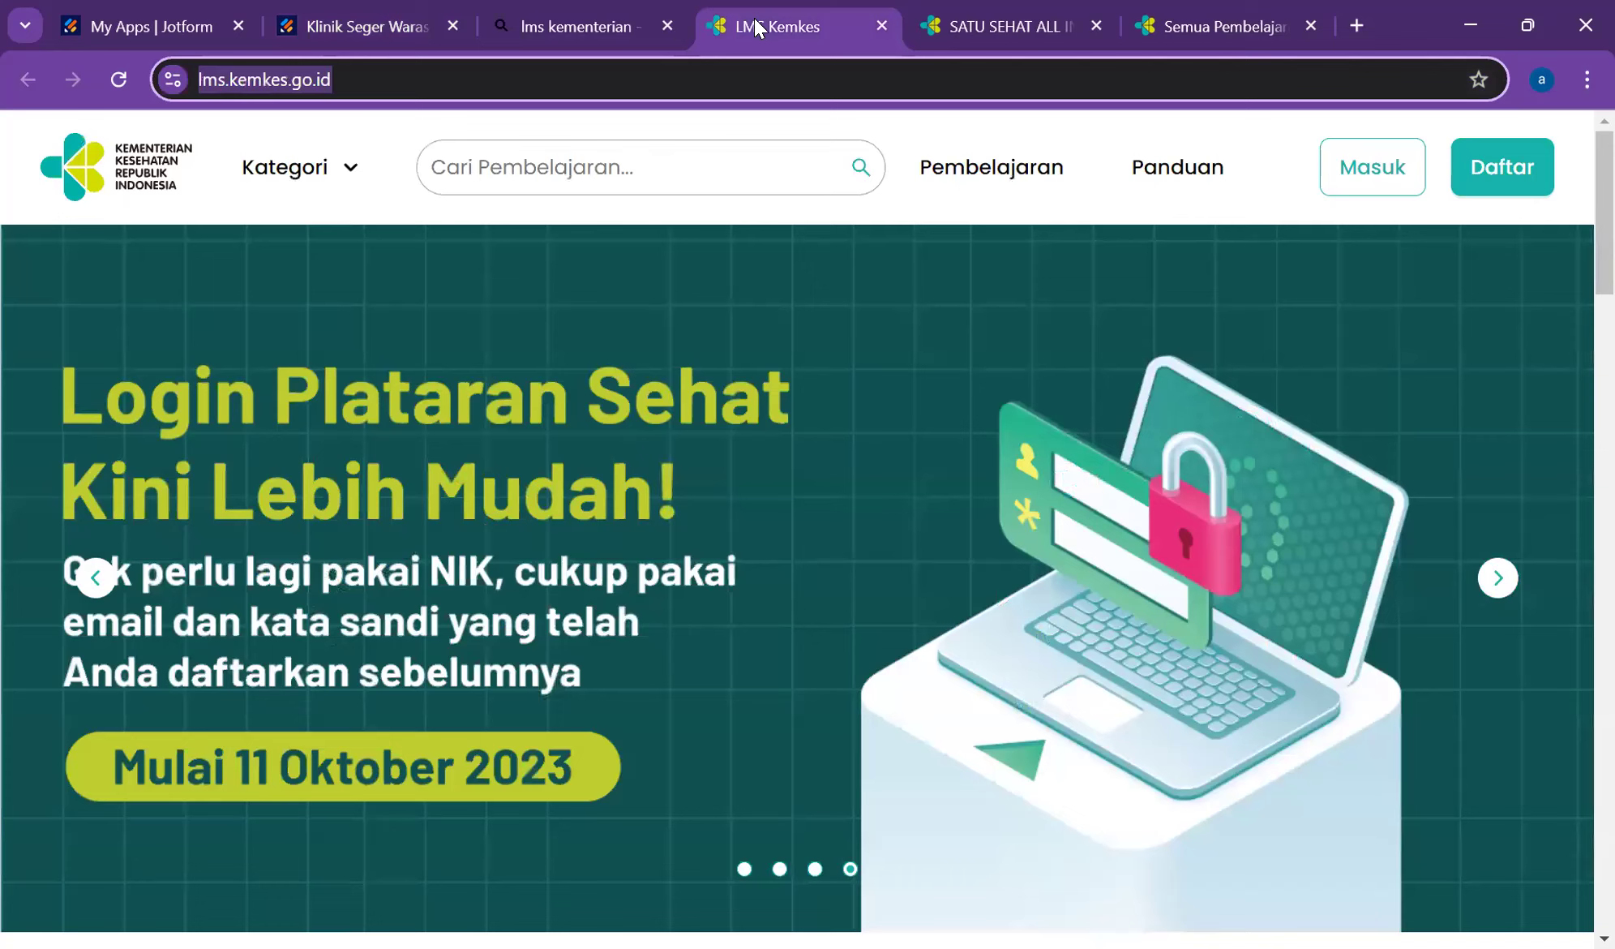
left_click(654, 174)
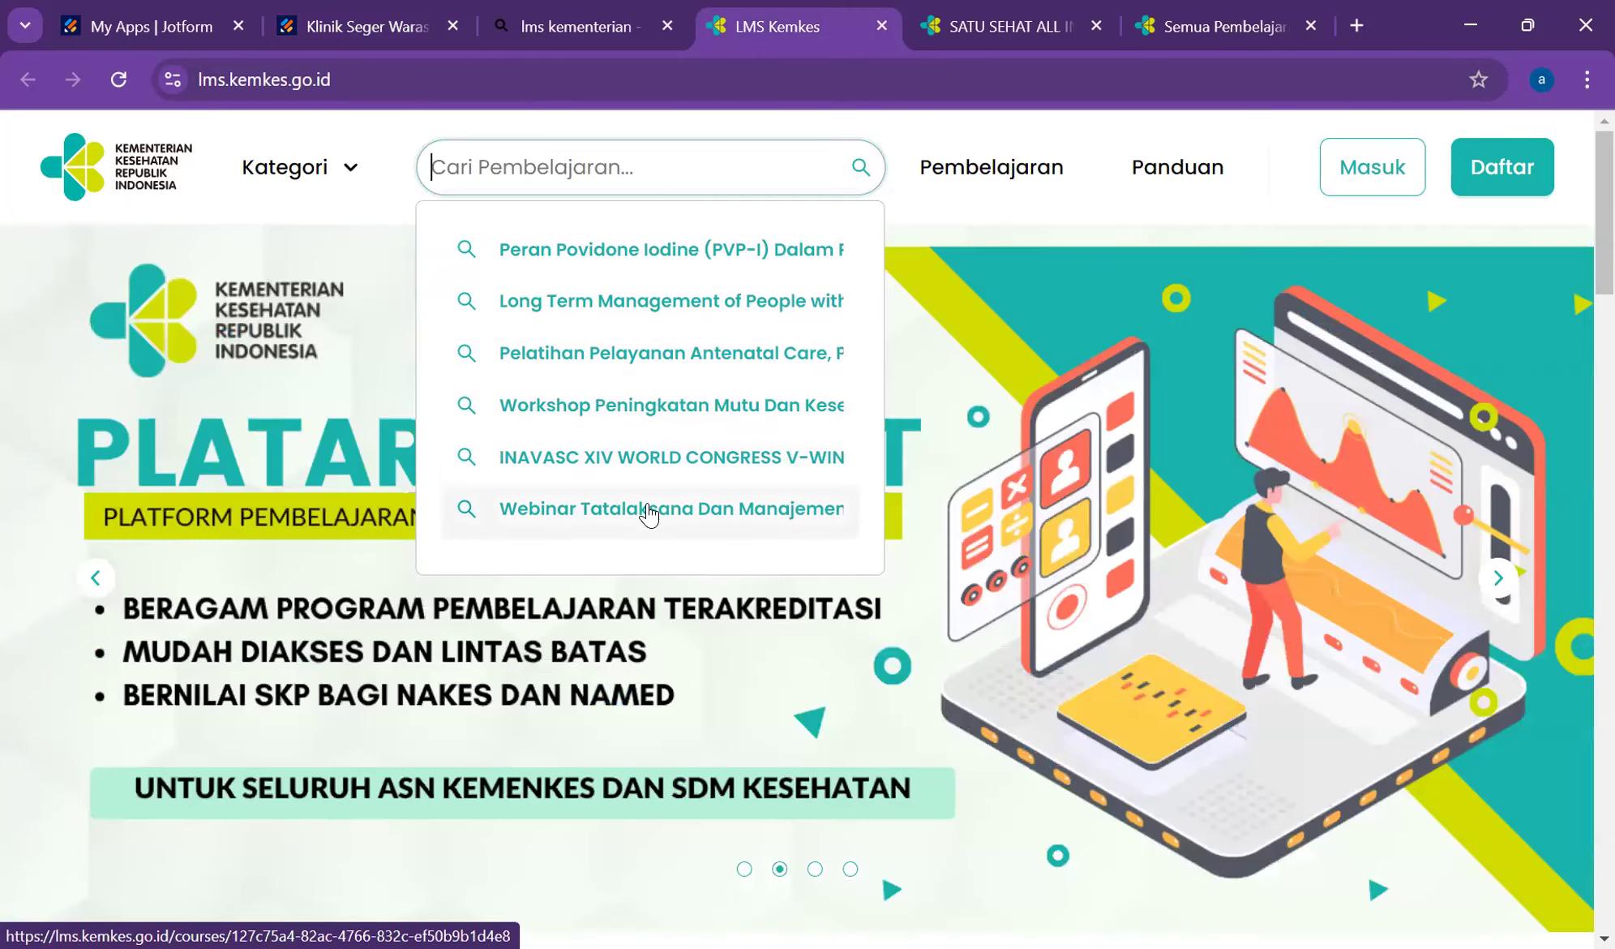
left_click(648, 508)
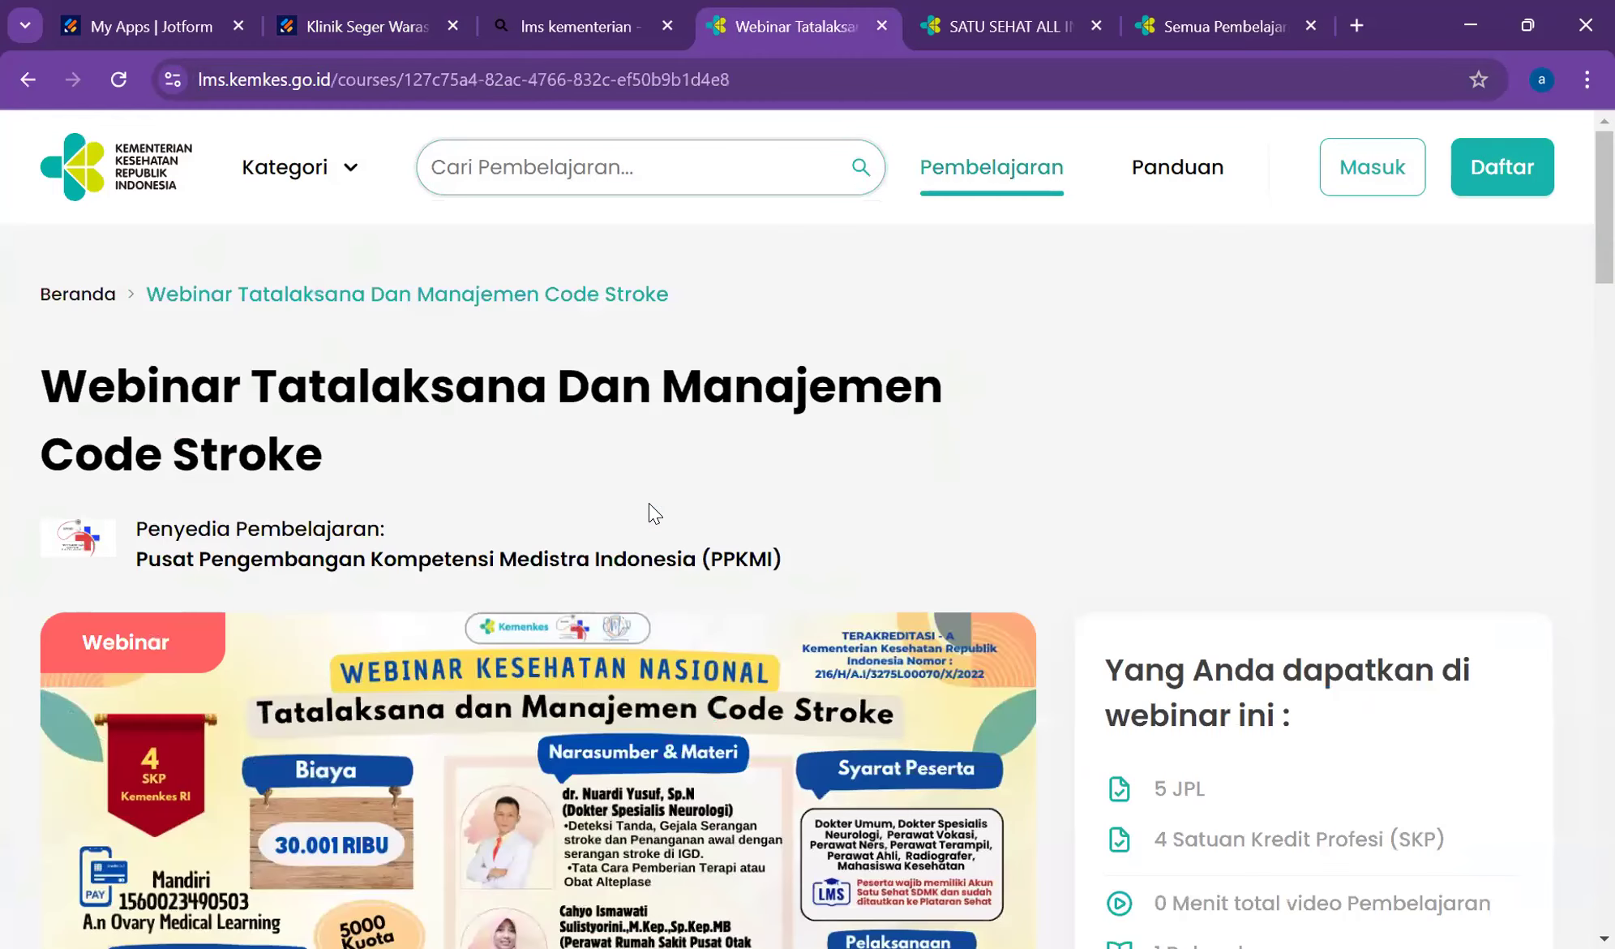
scroll(962, 567, "down", 3)
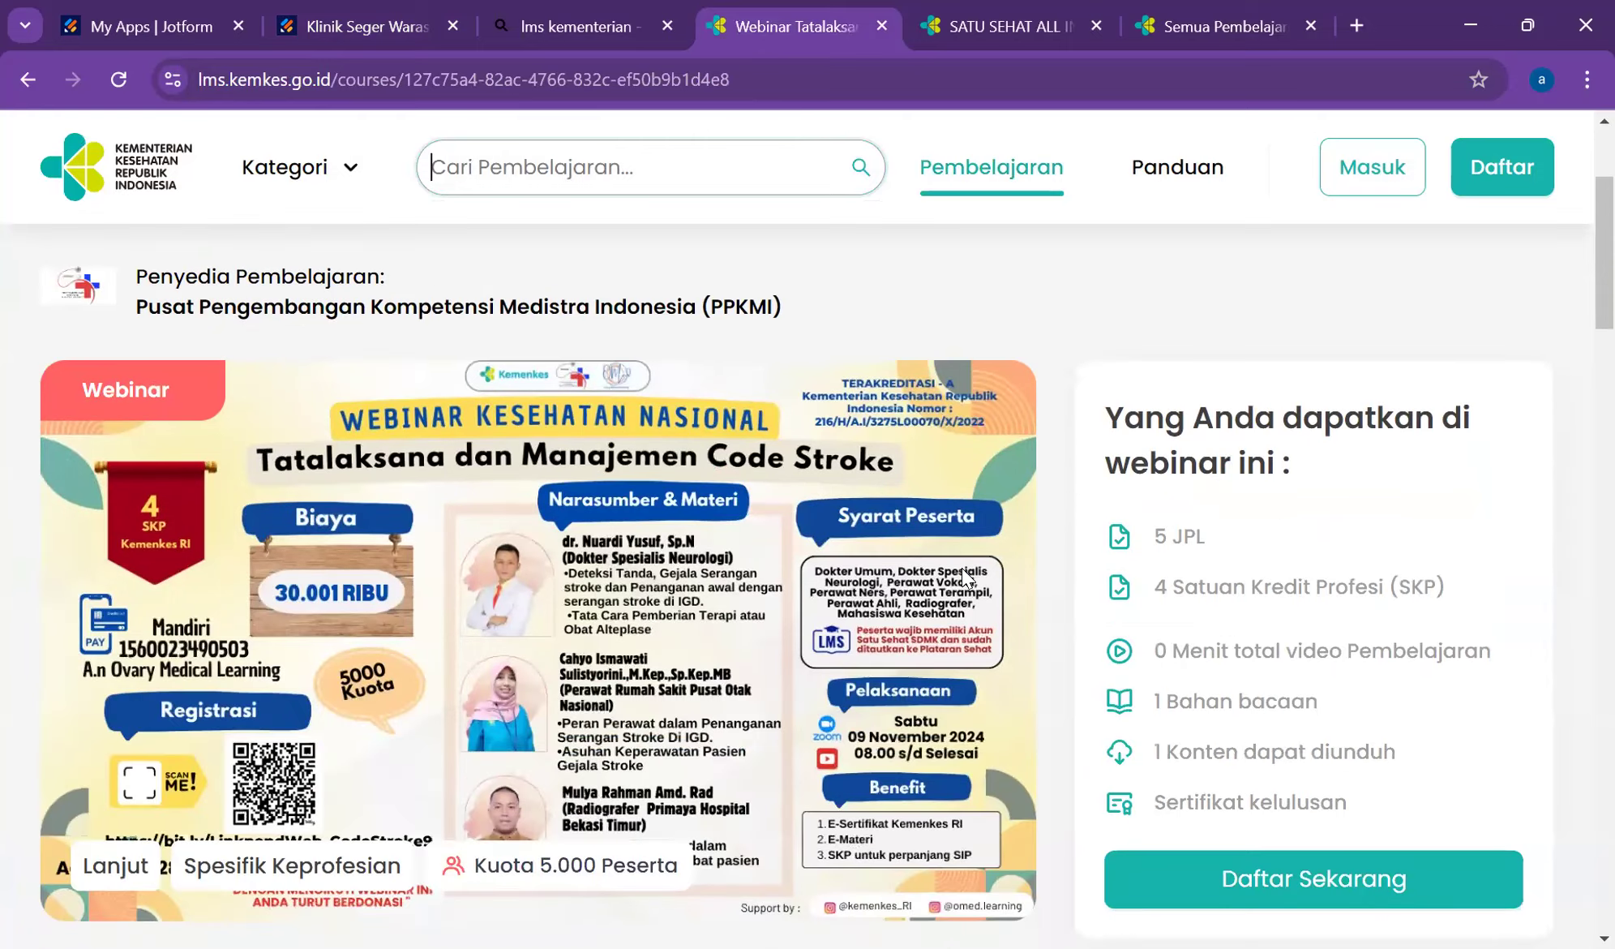
scroll(962, 568, "up", 1)
scroll(962, 568, "down", 3)
scroll(962, 567, "up", 3)
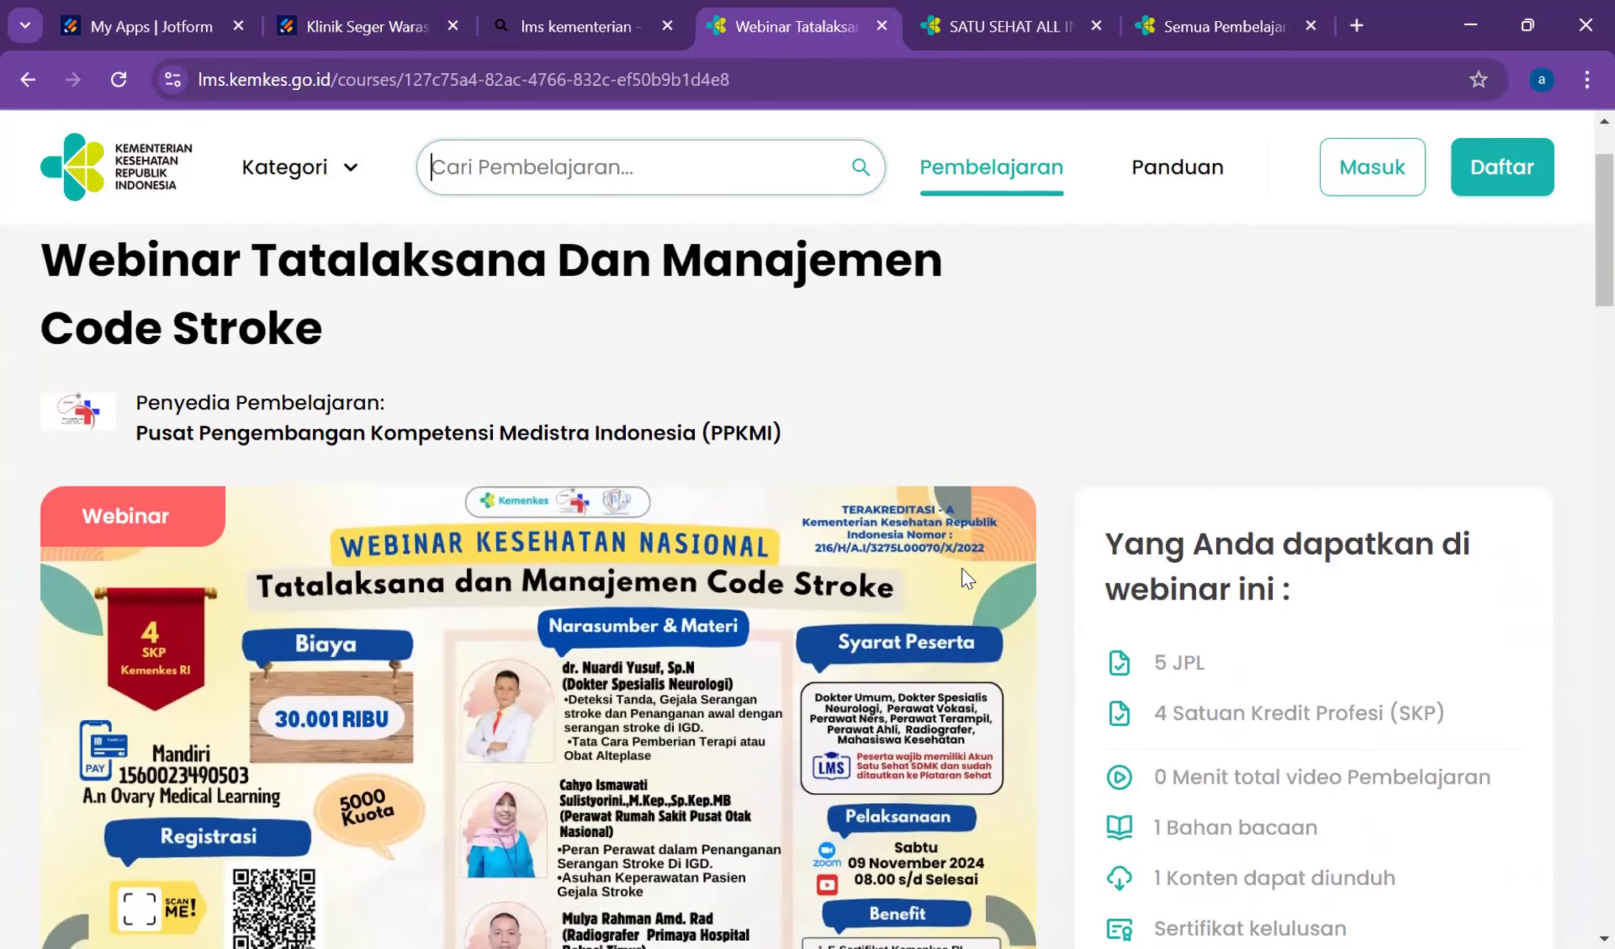
scroll(962, 568, "down", 3)
scroll(961, 568, "up", 1)
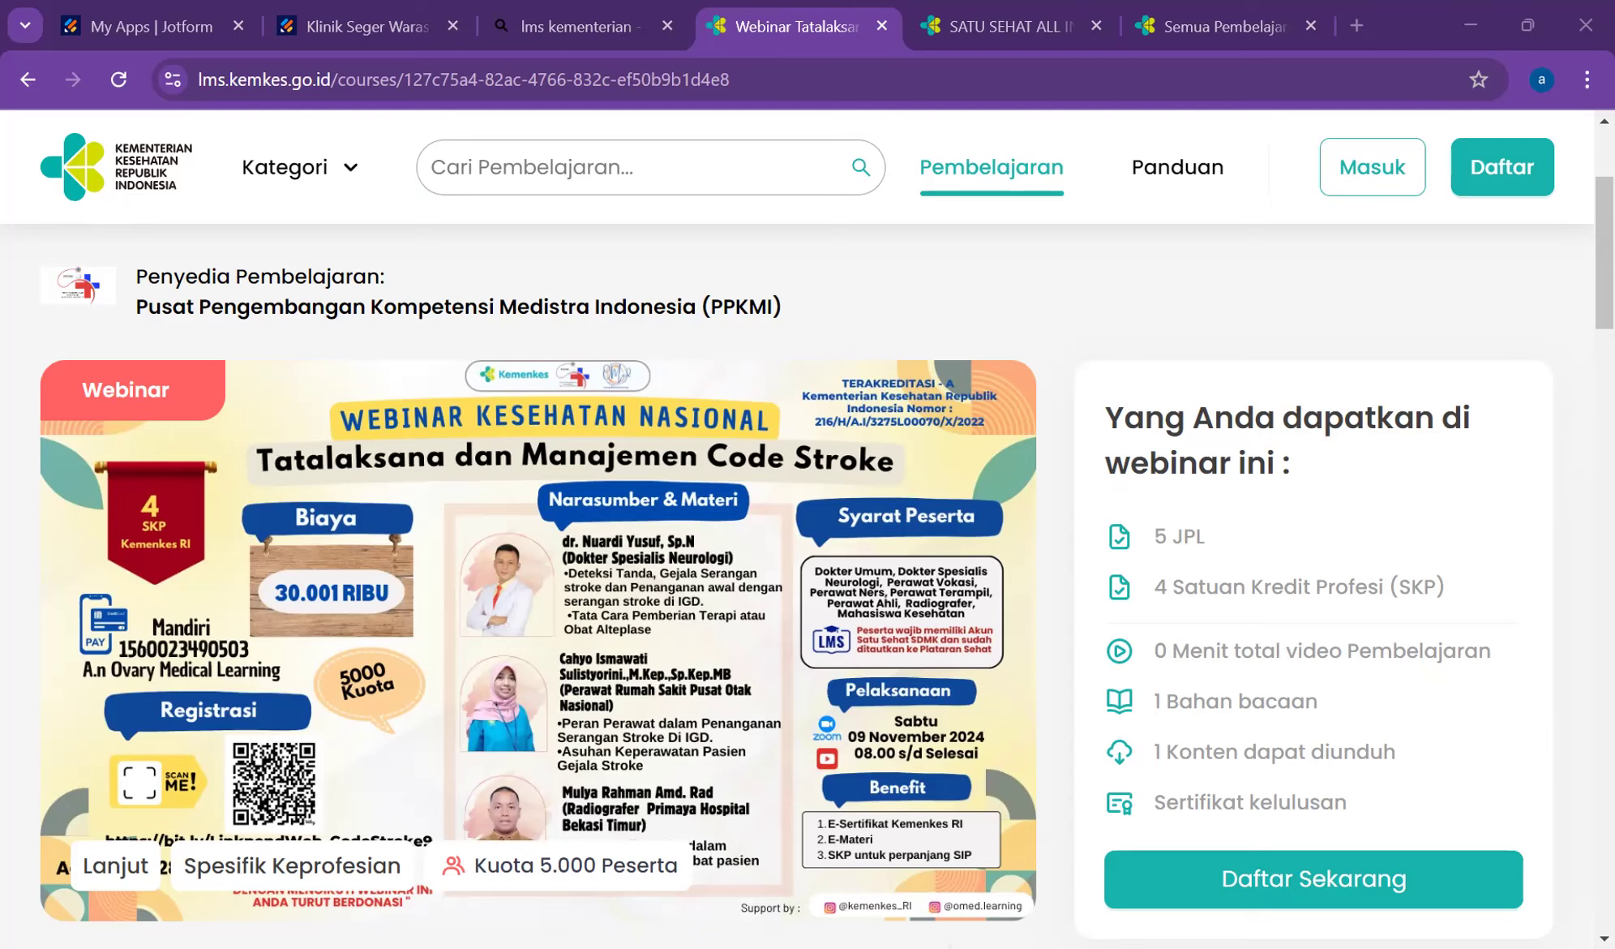
- Look for nursing courses on the LMS Kemkes site by entering "perawat" and "keperawatan" as course search terms
left_click(532, 176)
type("works")
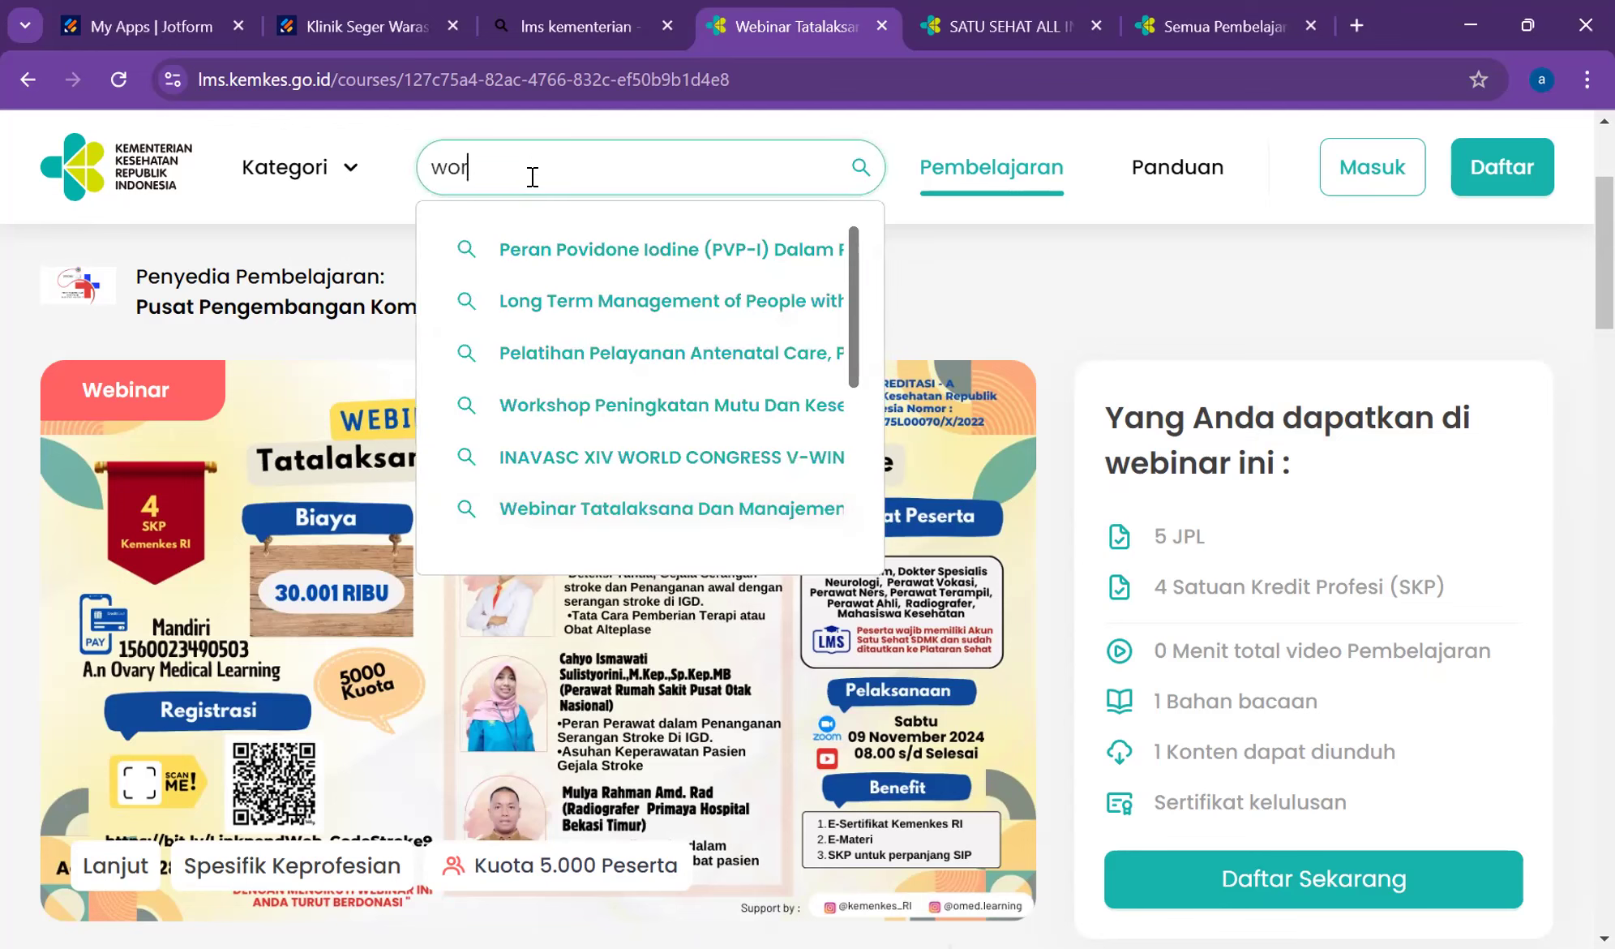
key("BackSpace")
key("BackSpace")
key("BackSpace")
key("BackSpace")
key("BackSpace")
type("perawat")
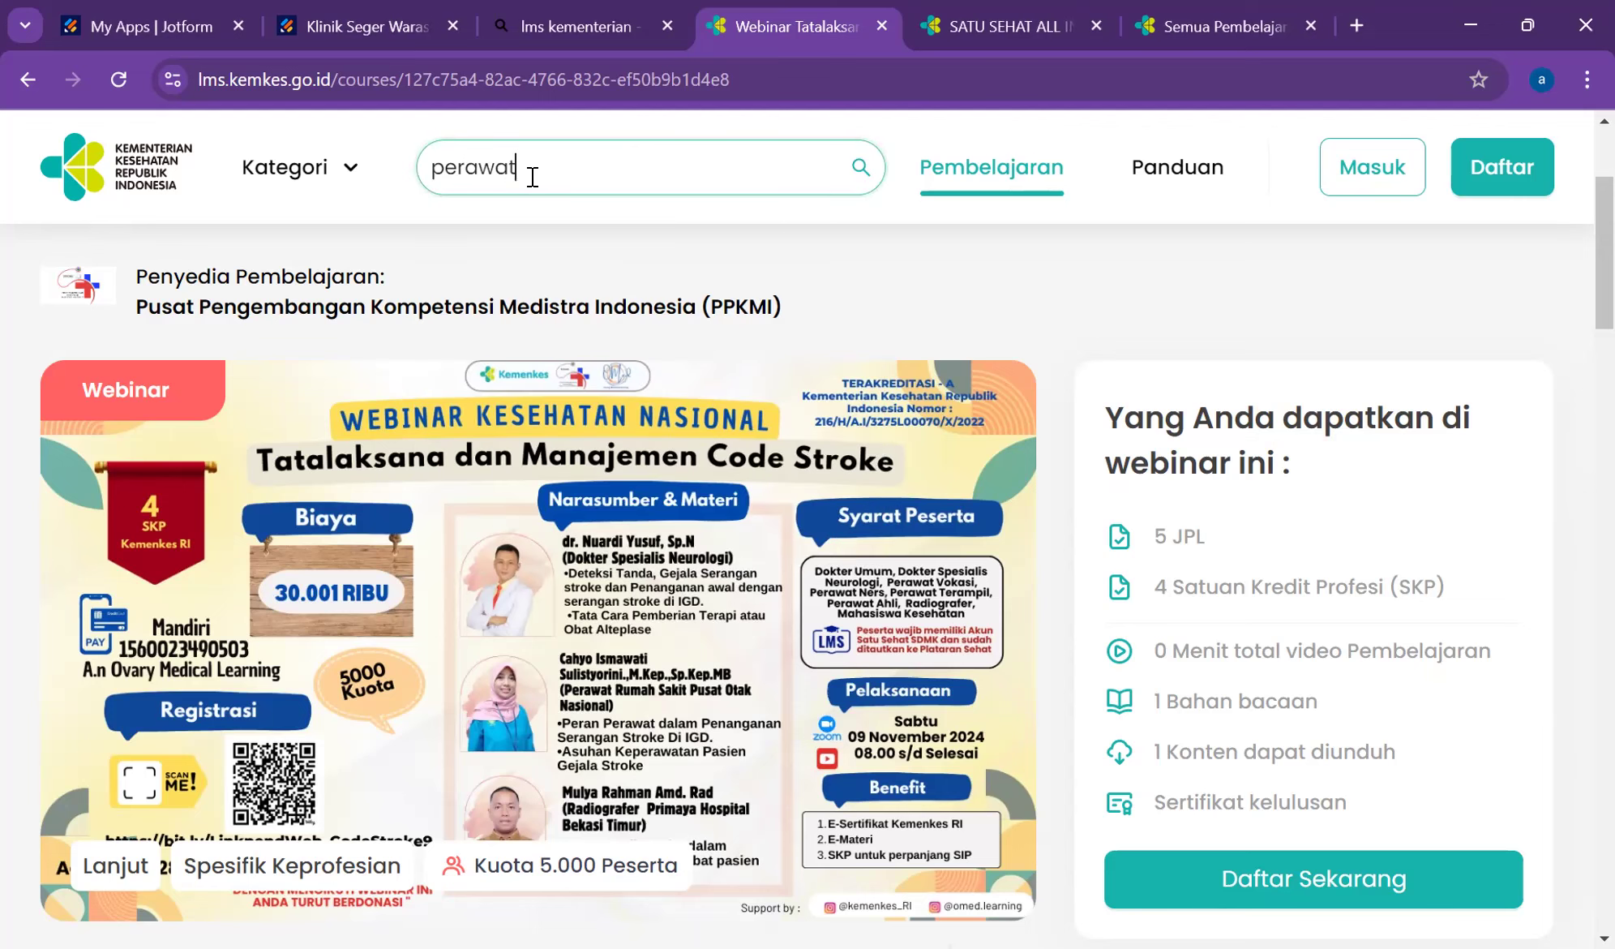
key("BackSpace")
key("BackSpace")
key("BackSpace")
key("BackSpace")
key("BackSpace")
key("BackSpace")
key("BackSpace")
type("ke")
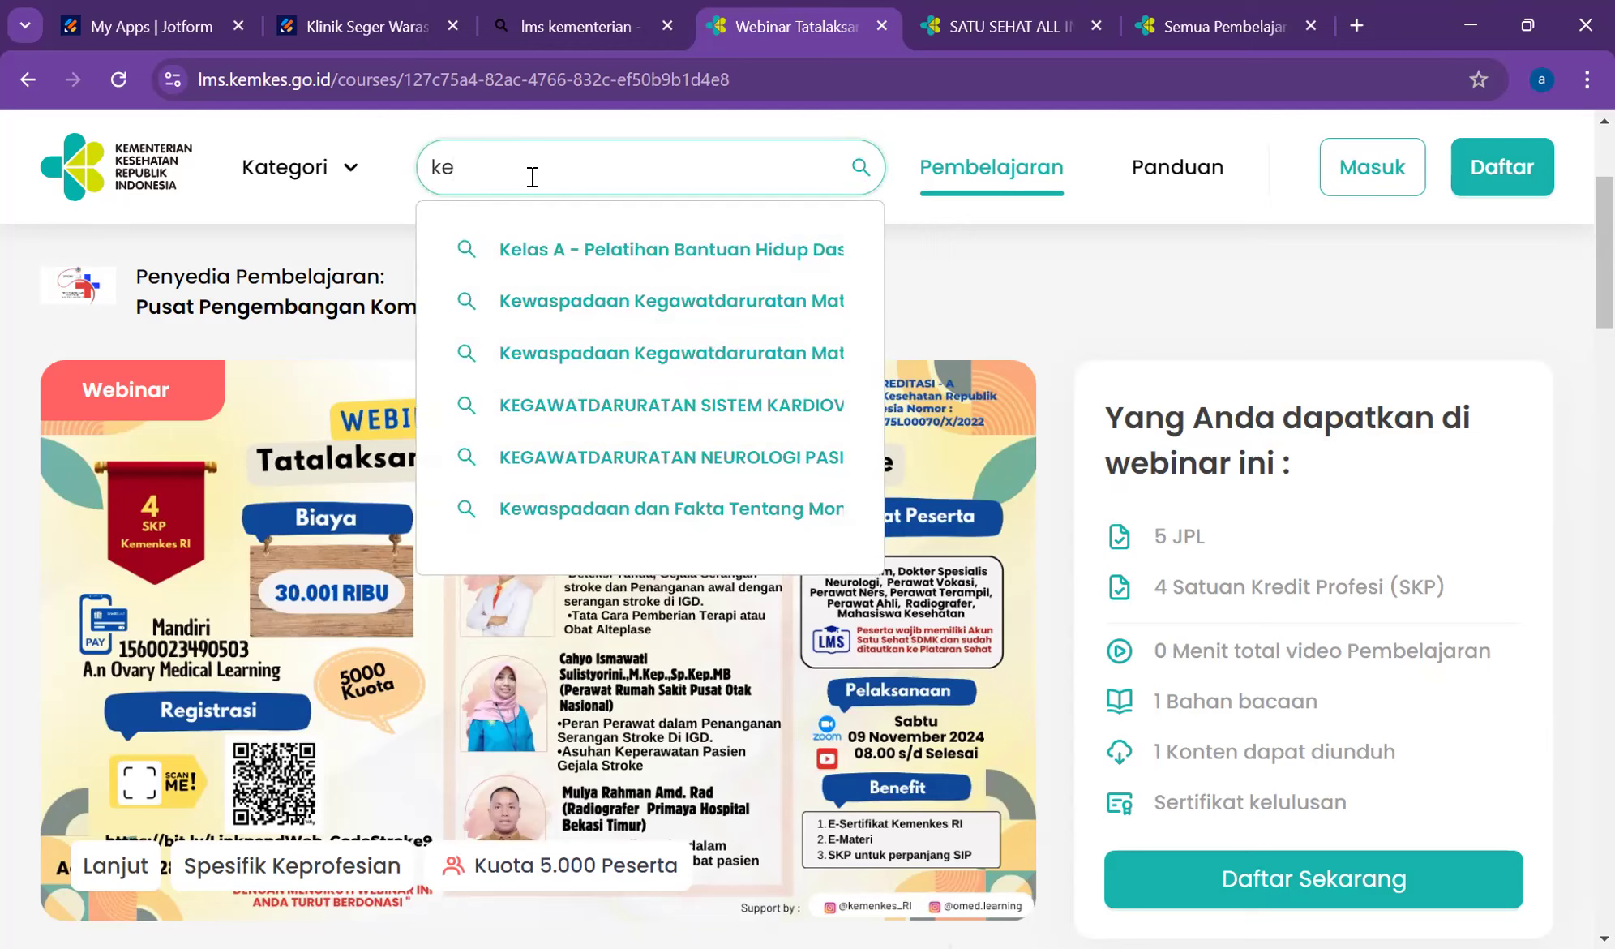
type("pe")
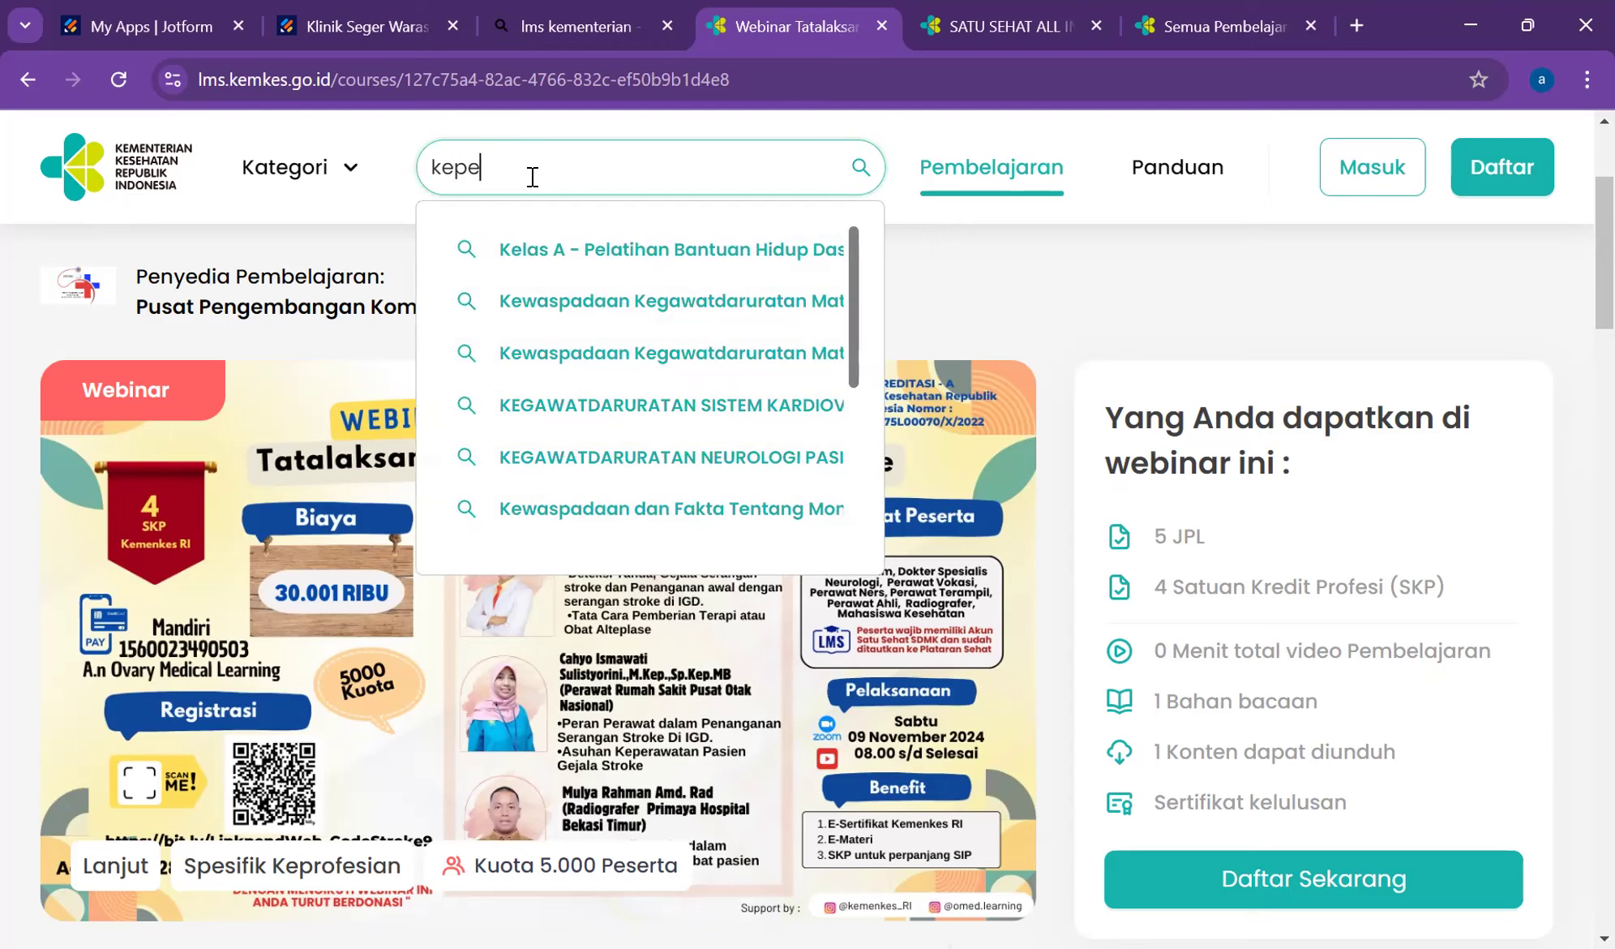
type("rawatan")
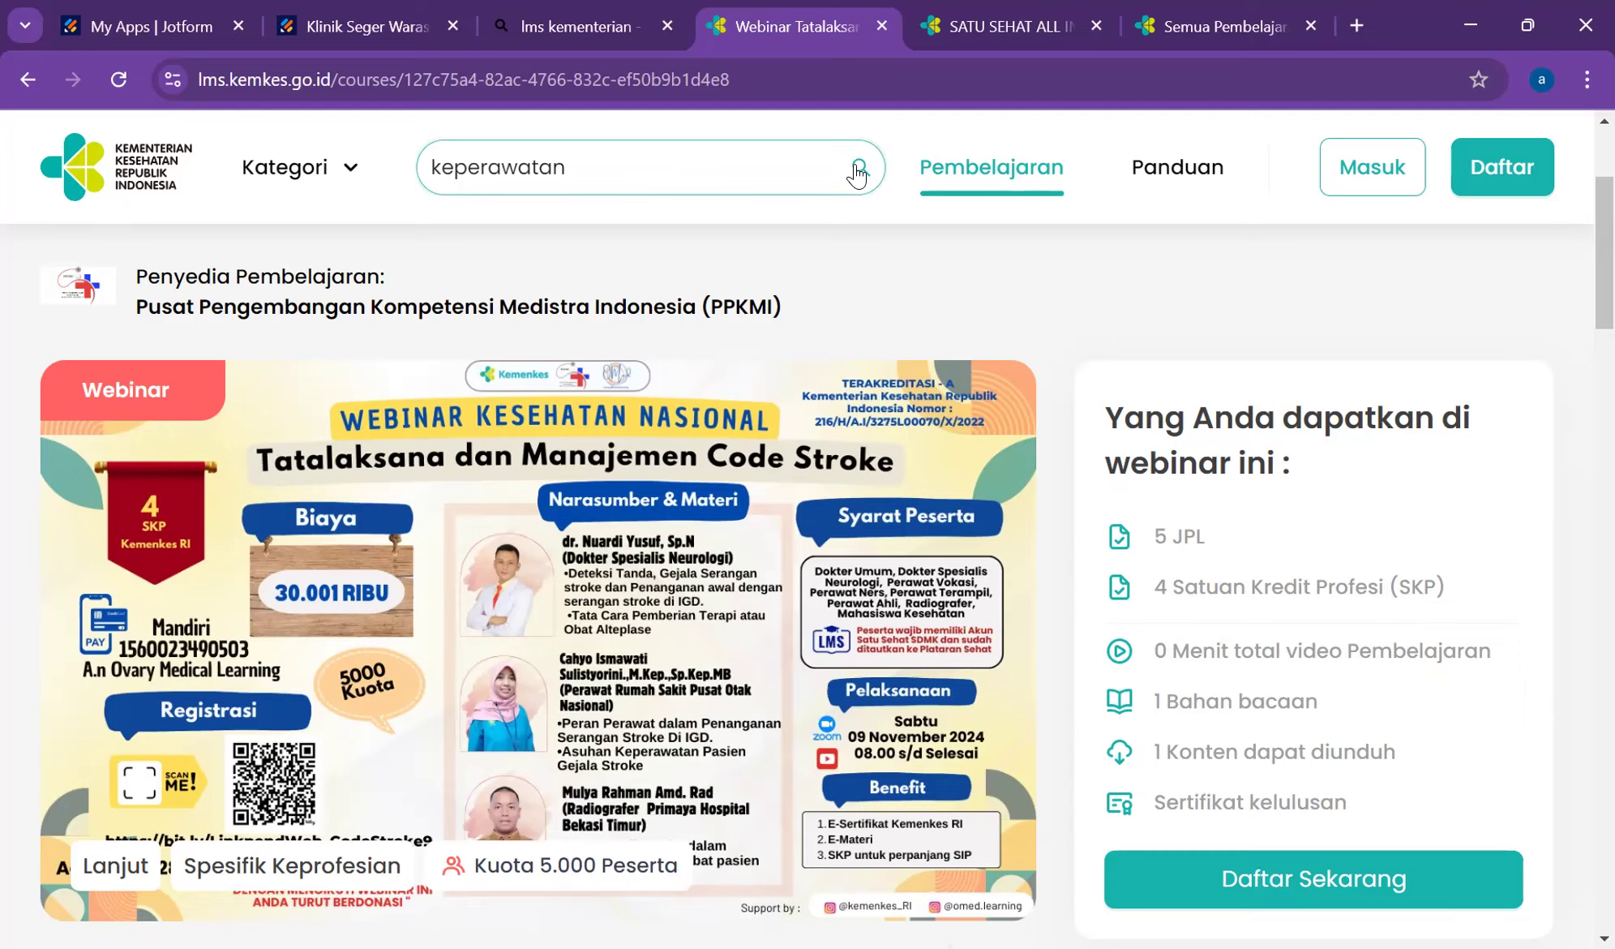
scroll(754, 528, "down", 5)
scroll(746, 568, "up", 8)
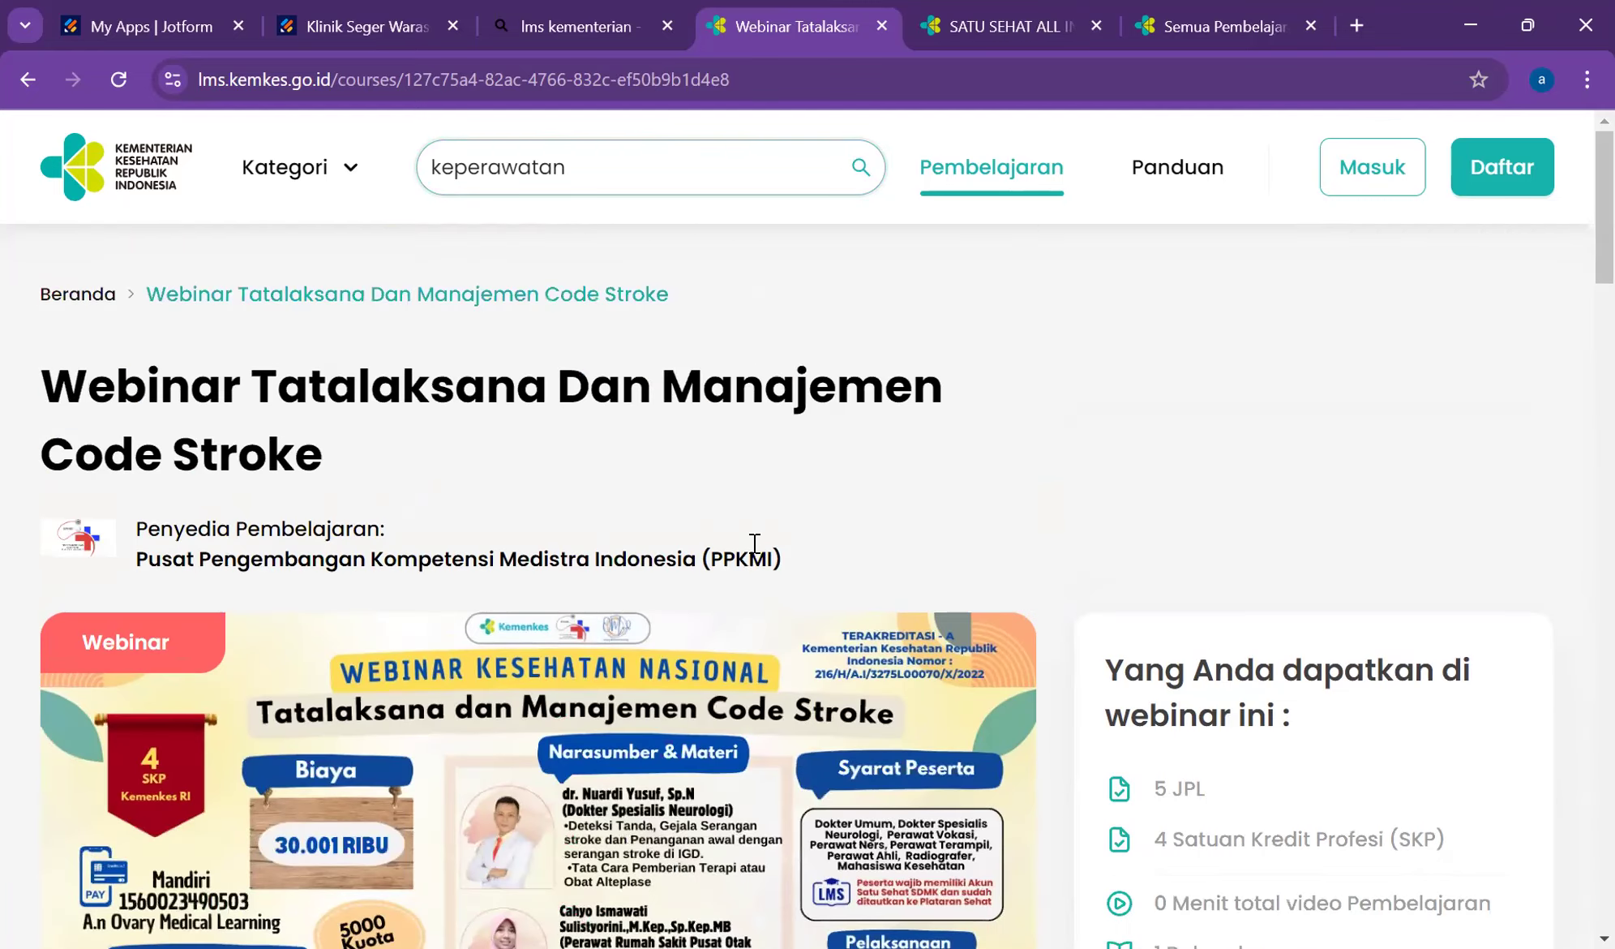
- Search the LMS Kemkes courses for "workshop" and look through the resulting course cards
left_click(351, 171)
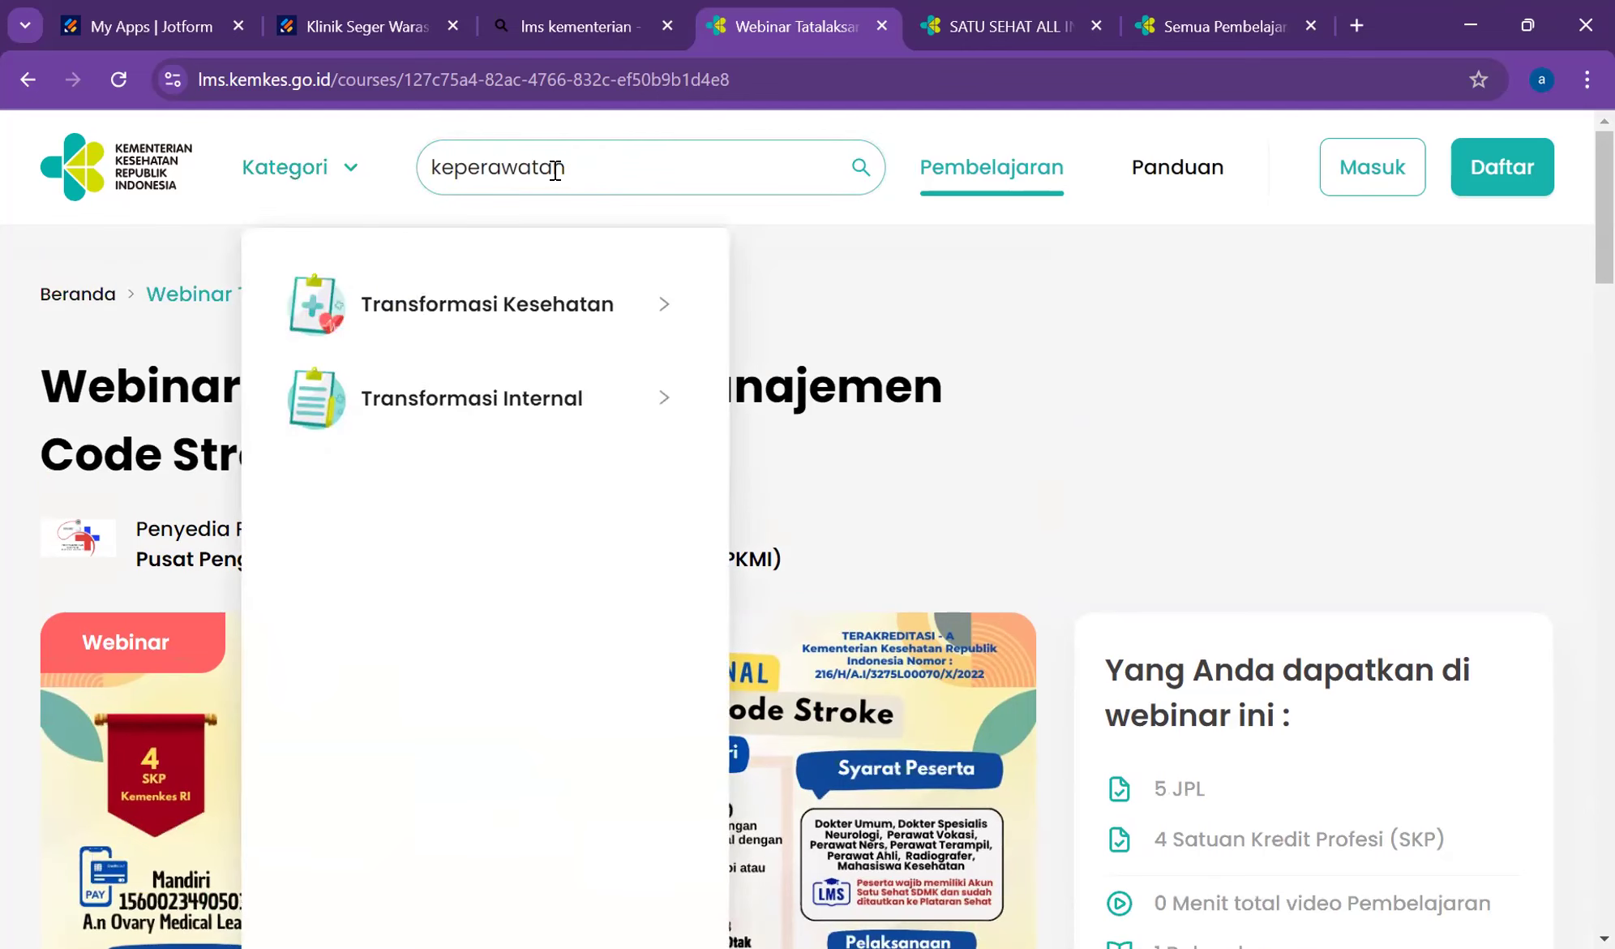
left_click(582, 167)
left_click_drag(581, 167, 370, 174)
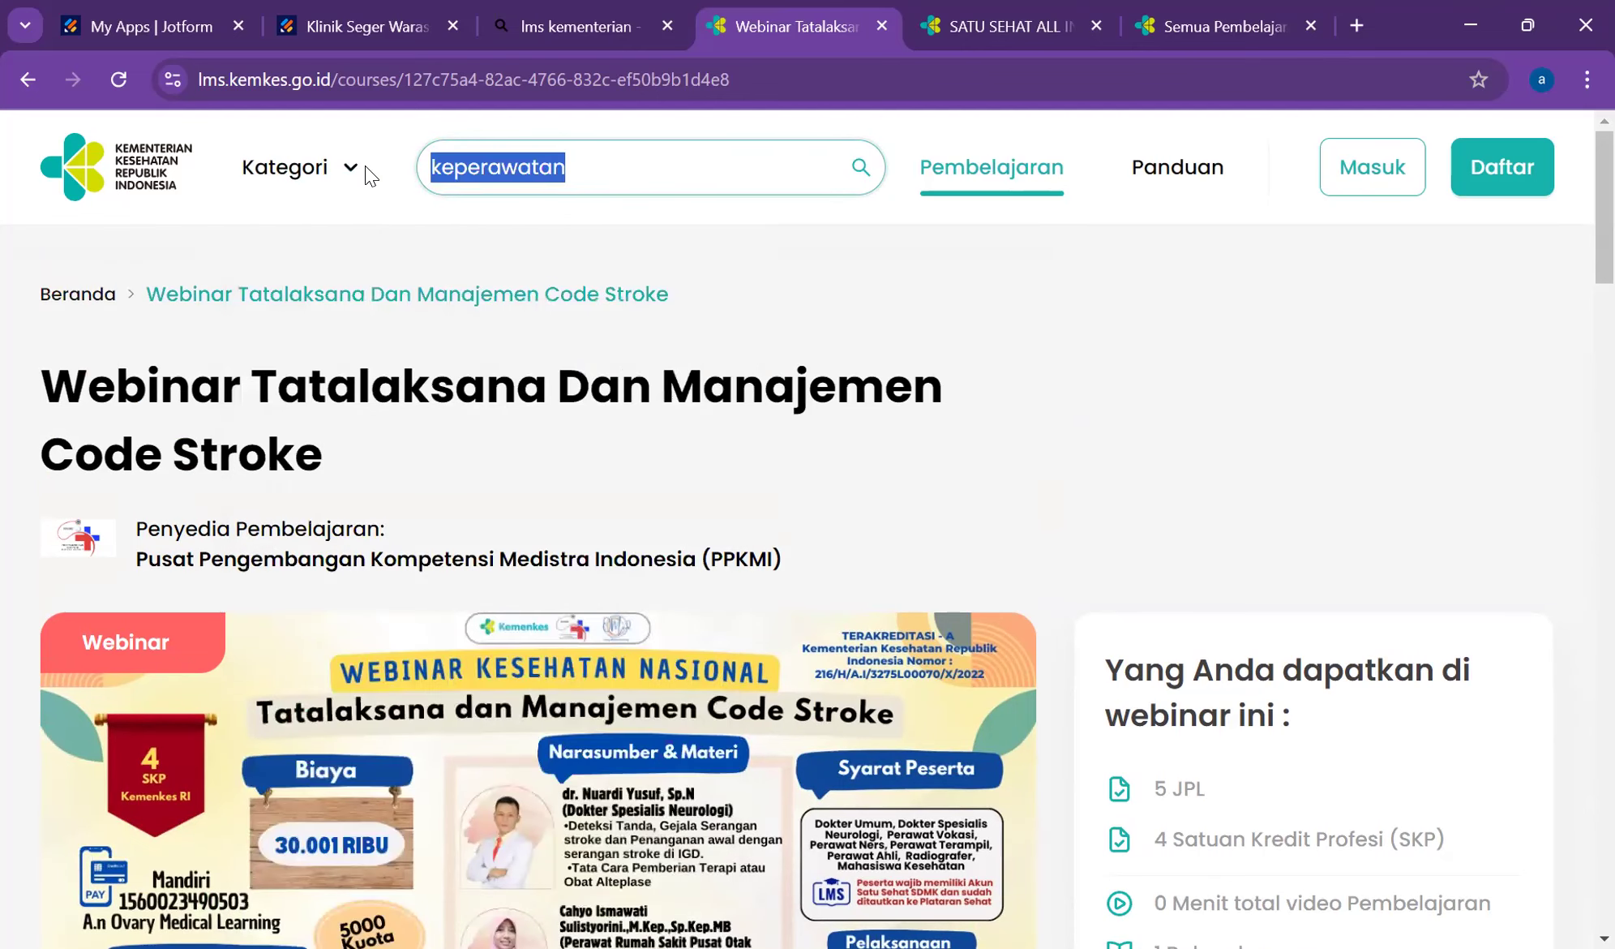
type("workship")
key("BackSpace")
key("BackSpace")
type("op")
key("Return")
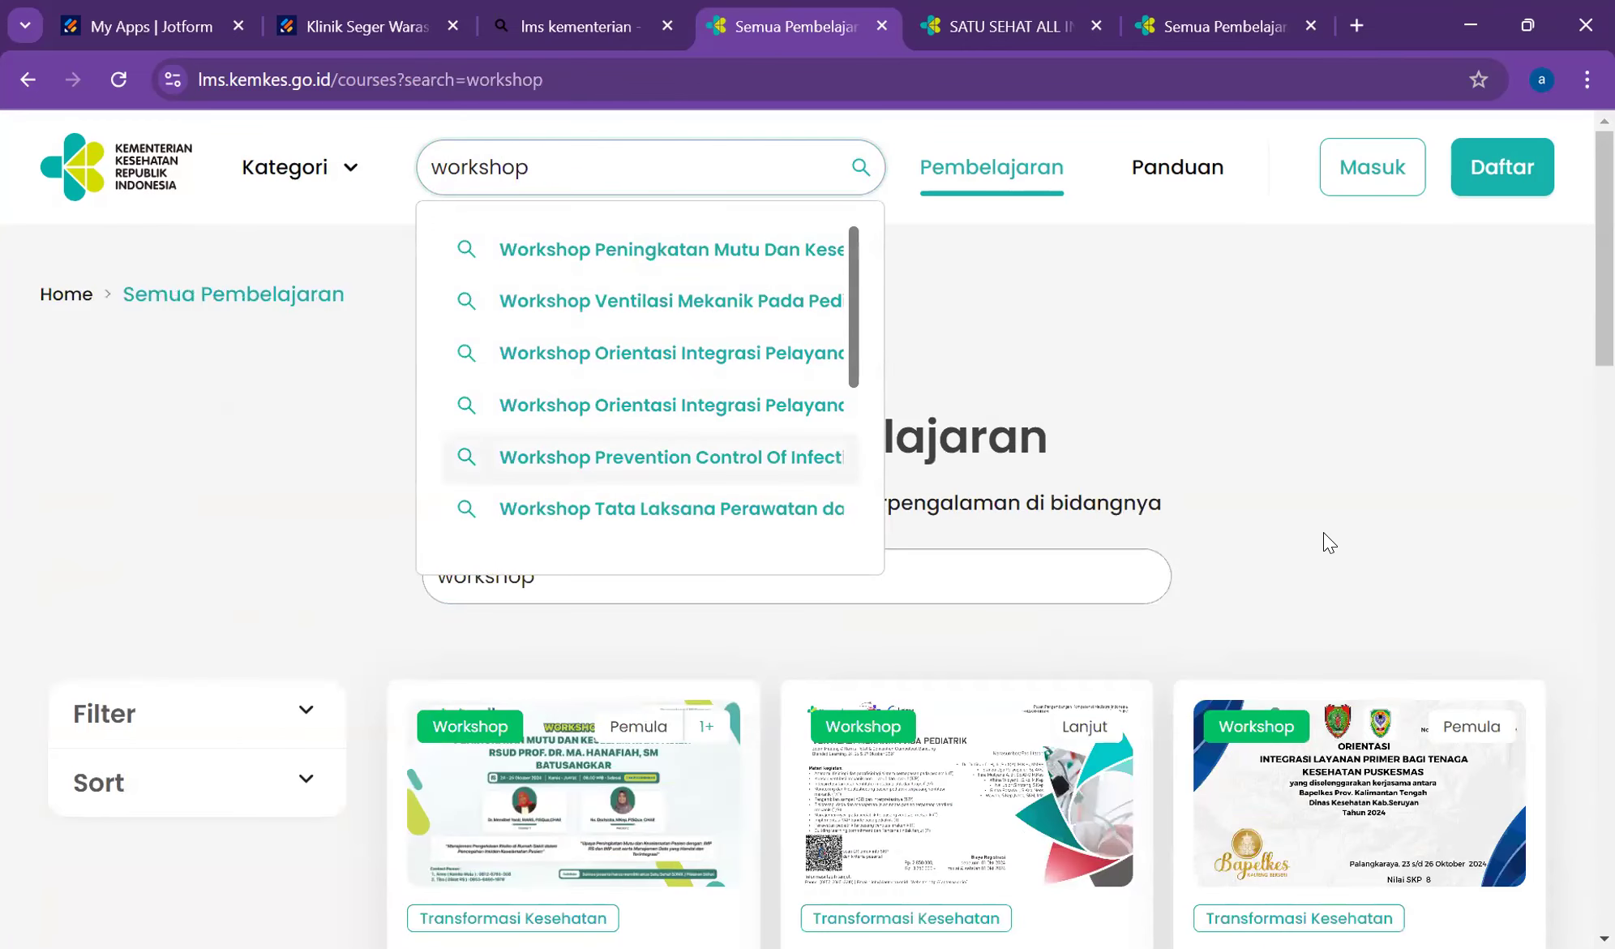
scroll(1273, 528, "down", 2)
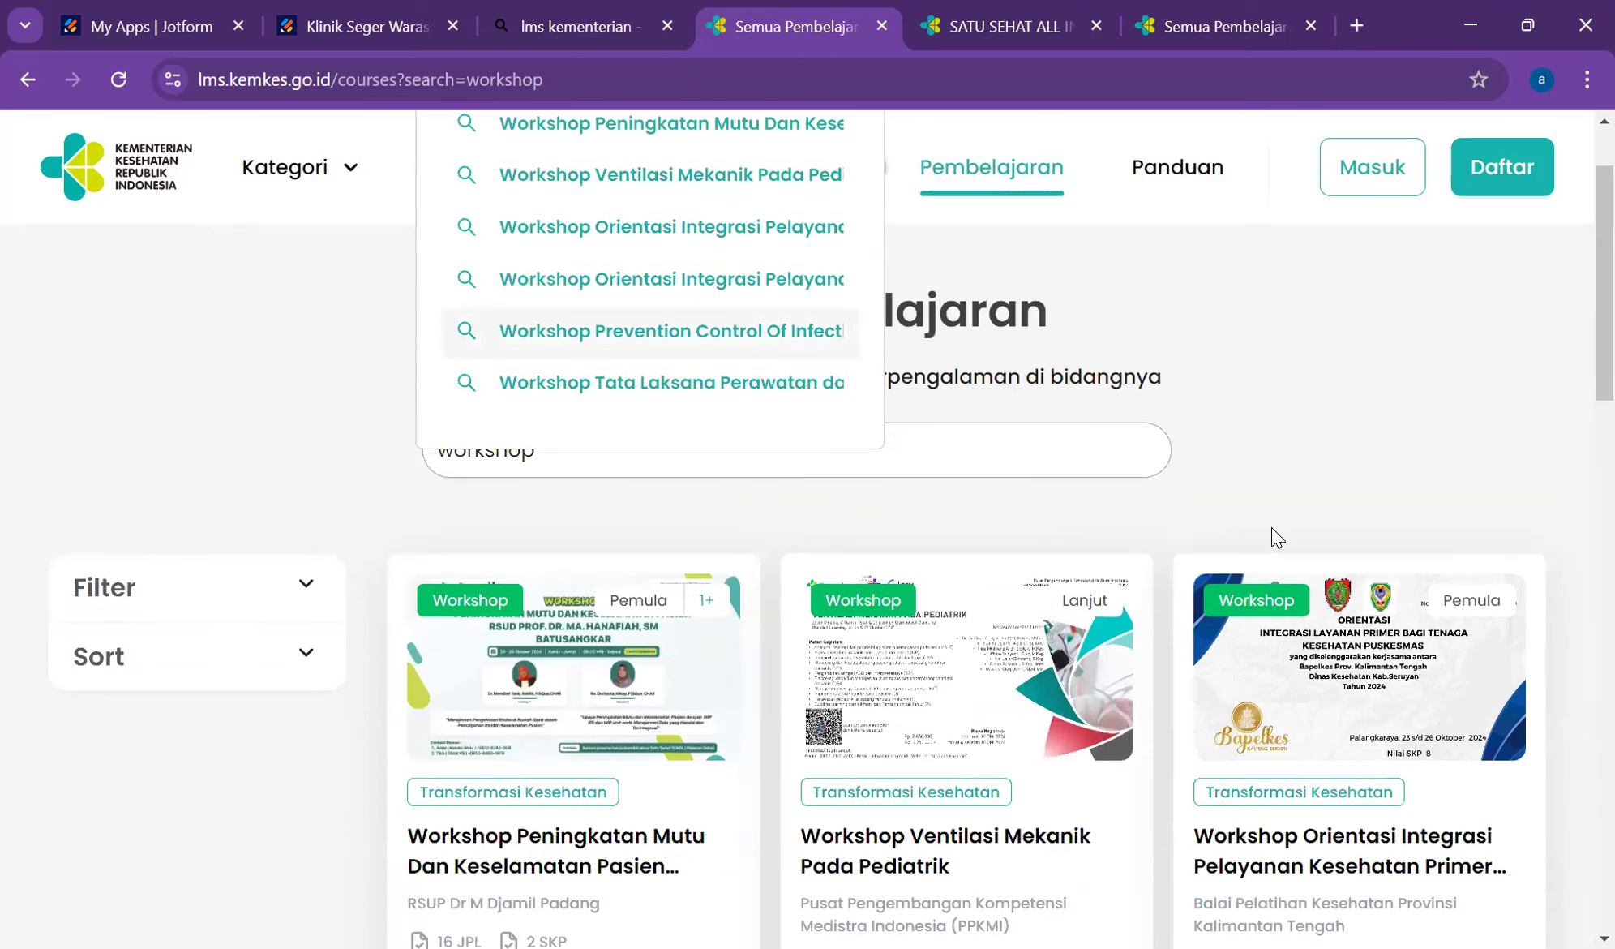
- Open the course "Workshop Tata Laksana Perawatan dan Pengobatan Luka Diabetes" from the workshop search results and examine its poster
scroll(1278, 537, "down", 2)
scroll(1274, 539, "down", 5)
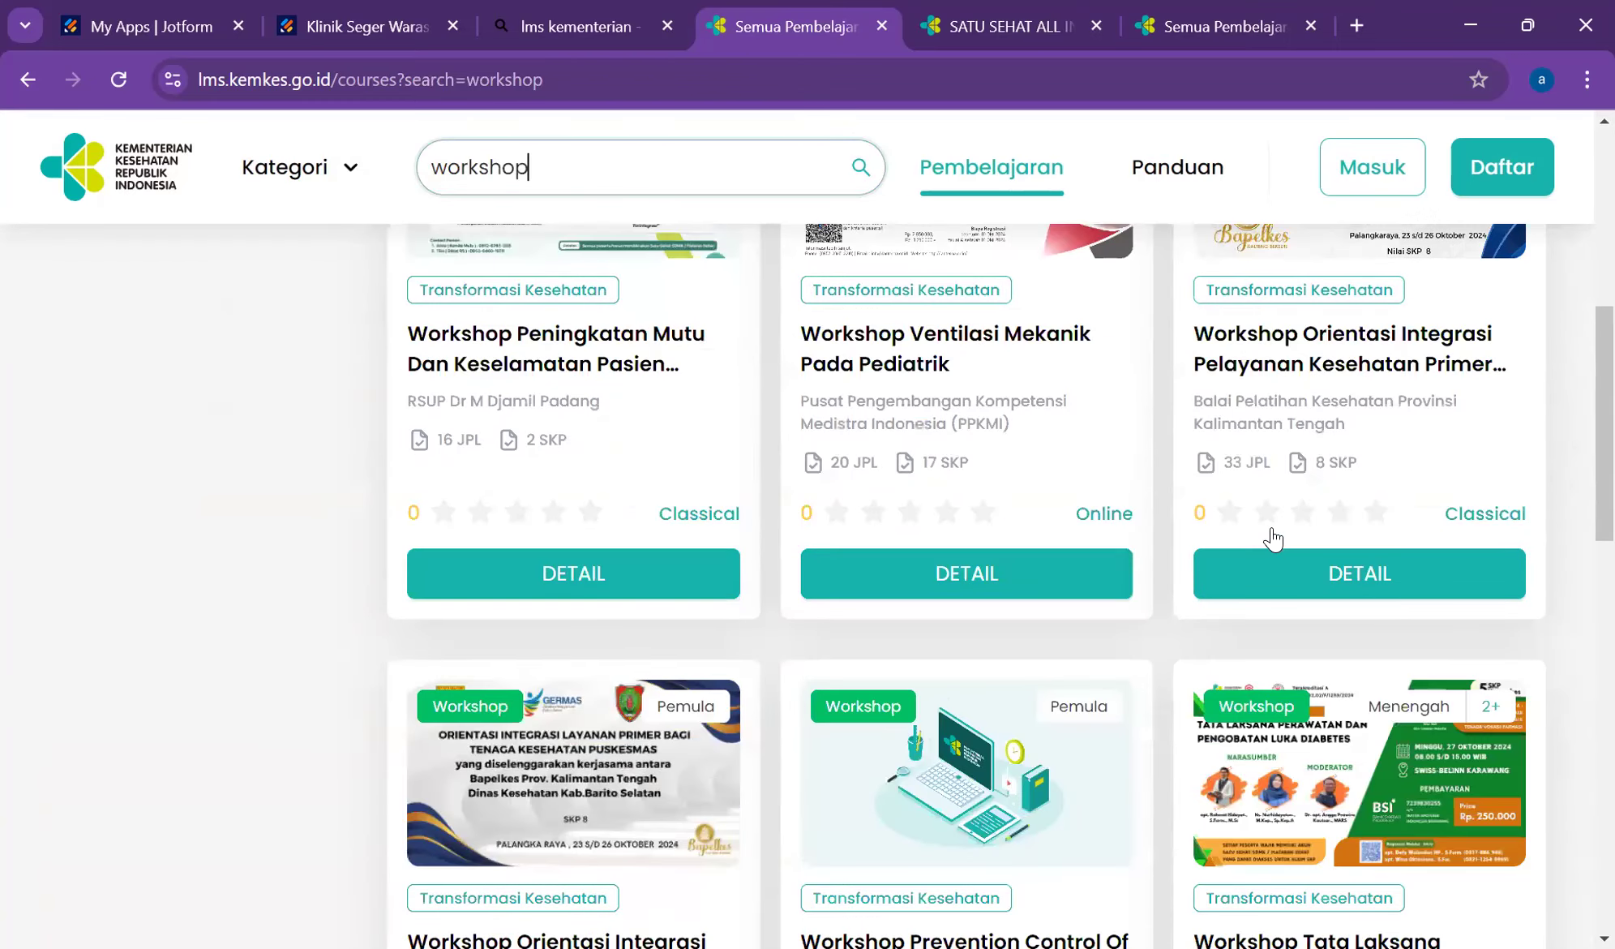
scroll(1273, 539, "down", 3)
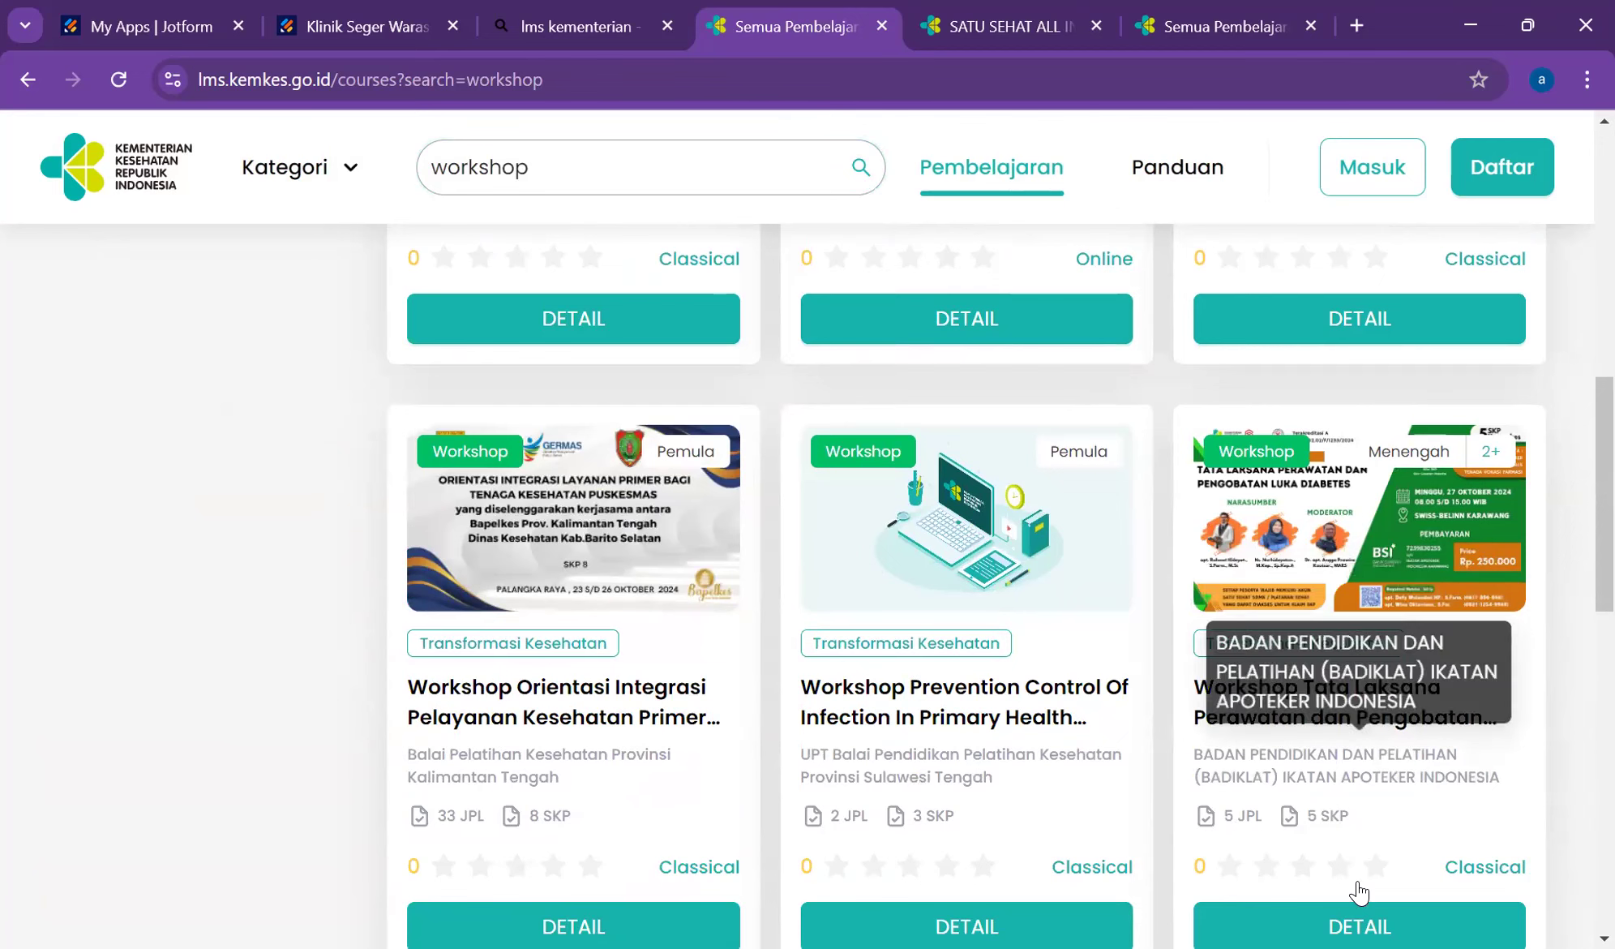
left_click(1354, 927)
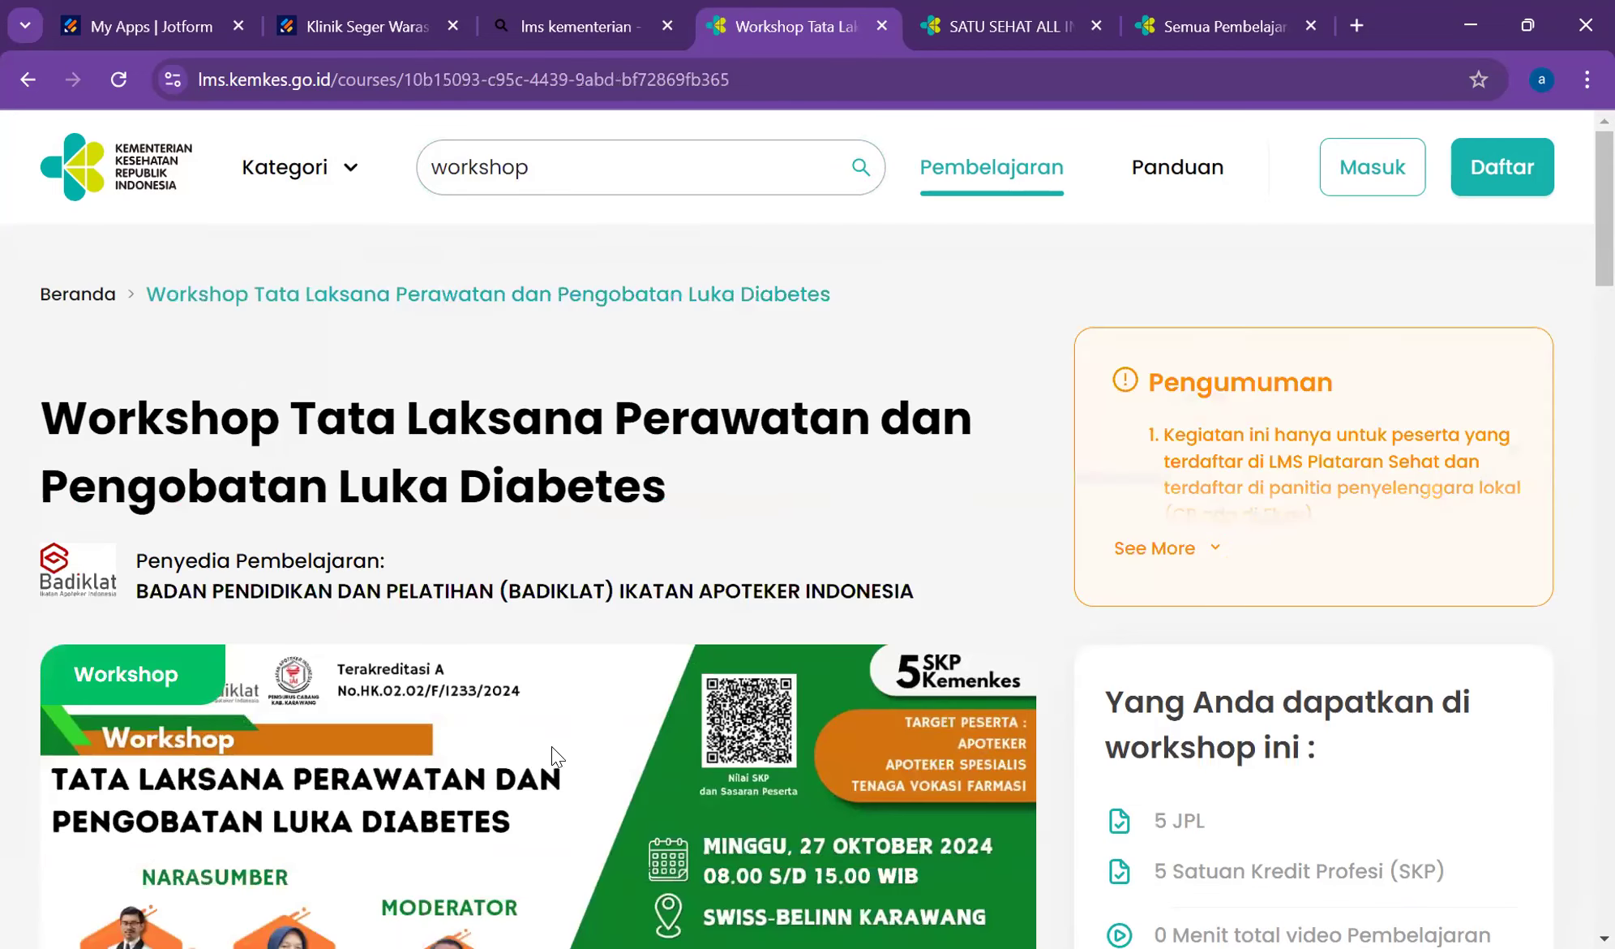
scroll(454, 728, "down", 3)
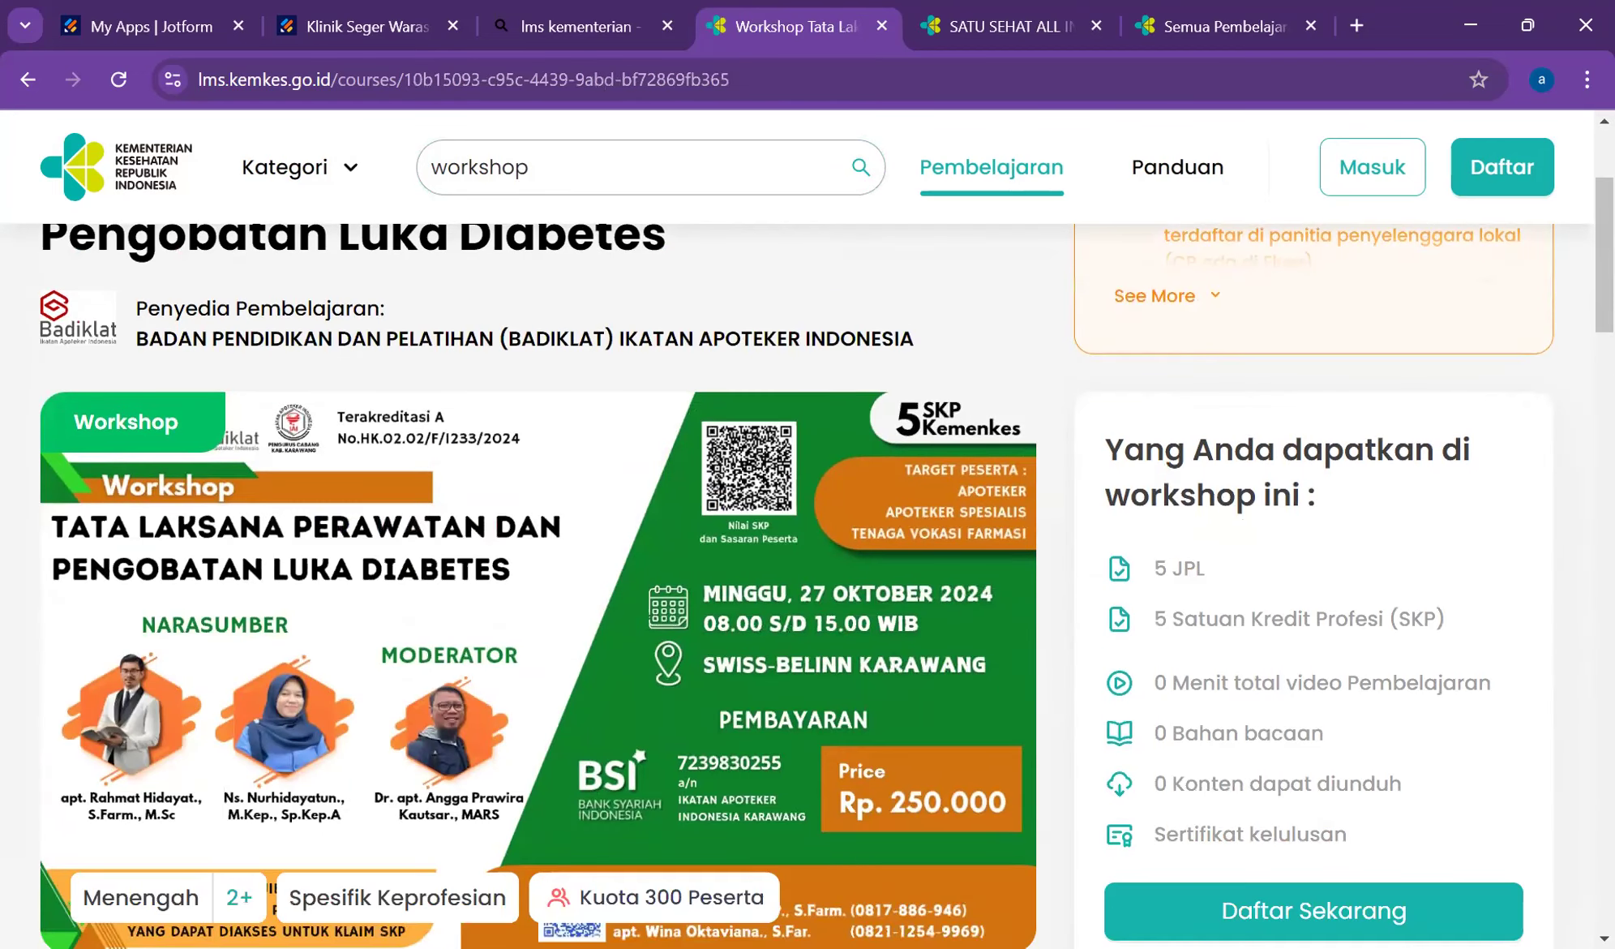
- Switch back to the Jotform app builder and save the "Workshop Kemenkes LMS" testimonial
left_click(344, 18)
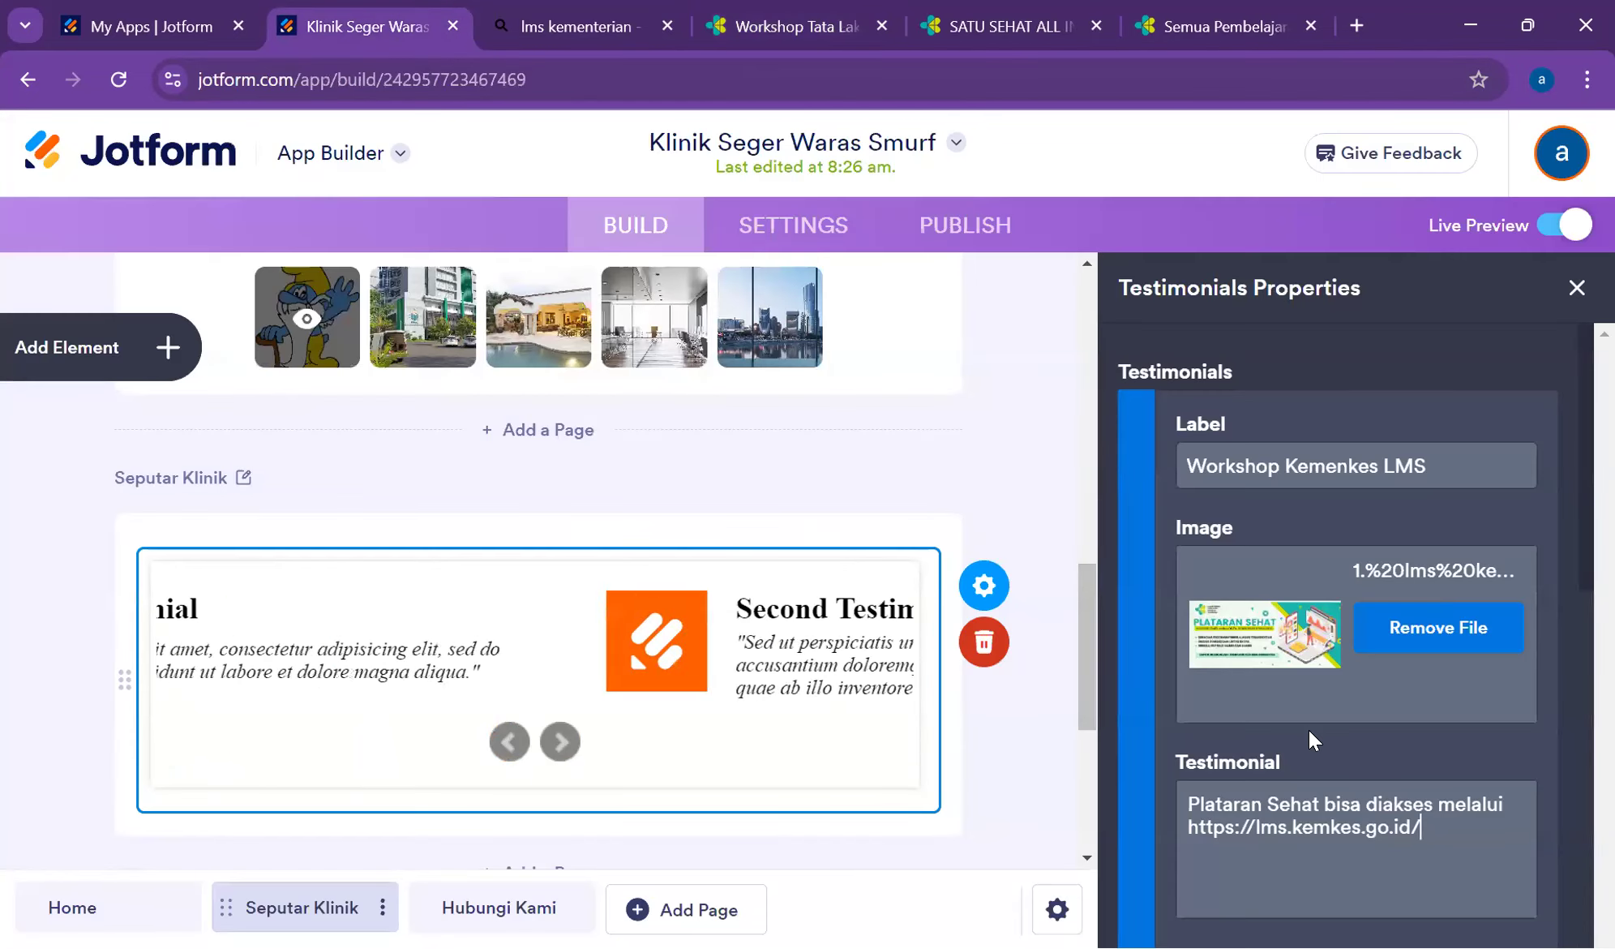
scroll(1387, 787, "down", 3)
left_click(1503, 734)
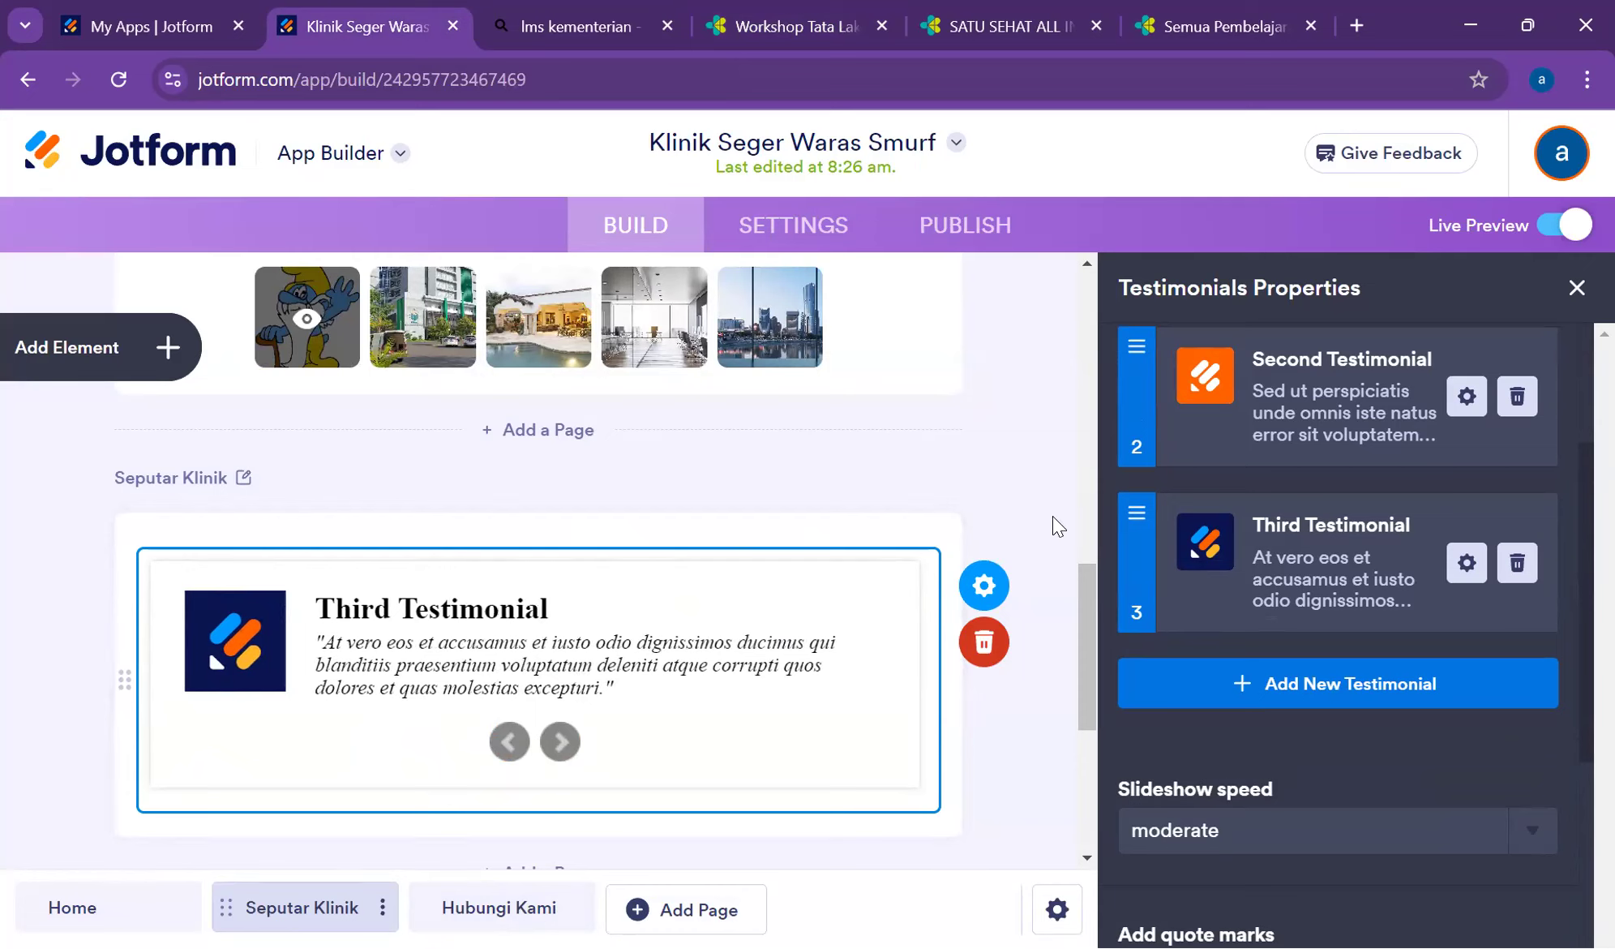
scroll(1202, 578, "up", 3)
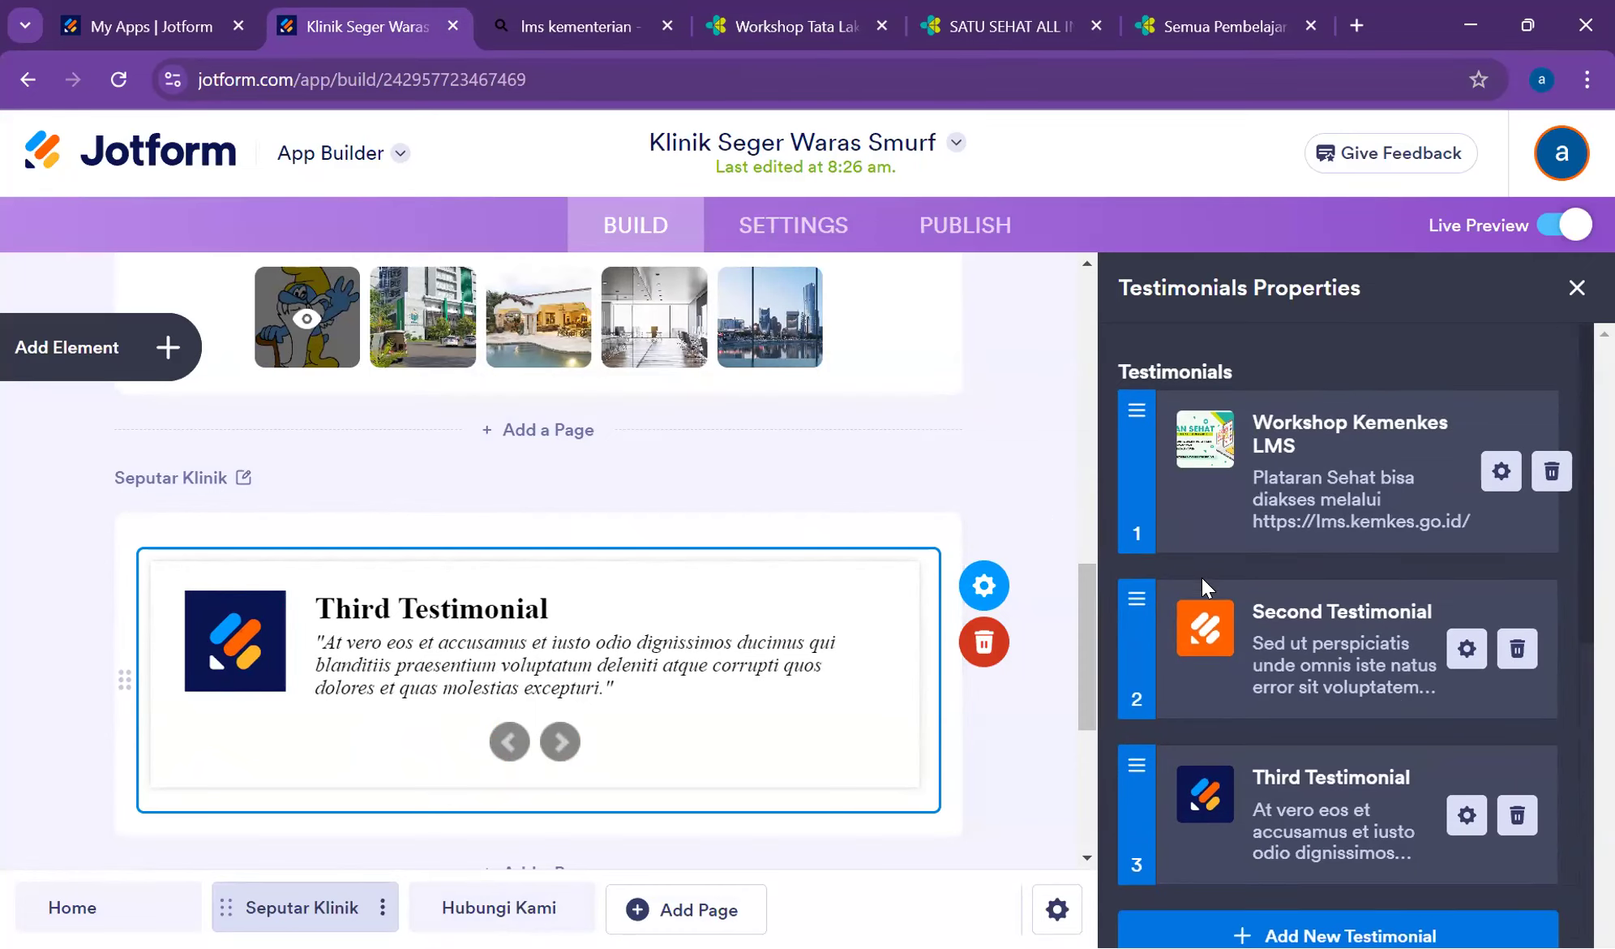
- Open the second testimonial for editing and set its label to "Workshop Perawatan Diabetes", consulting the workshop's LMS Kemkes page
left_click_drag(1458, 674, 1119, 667)
left_click(1458, 649)
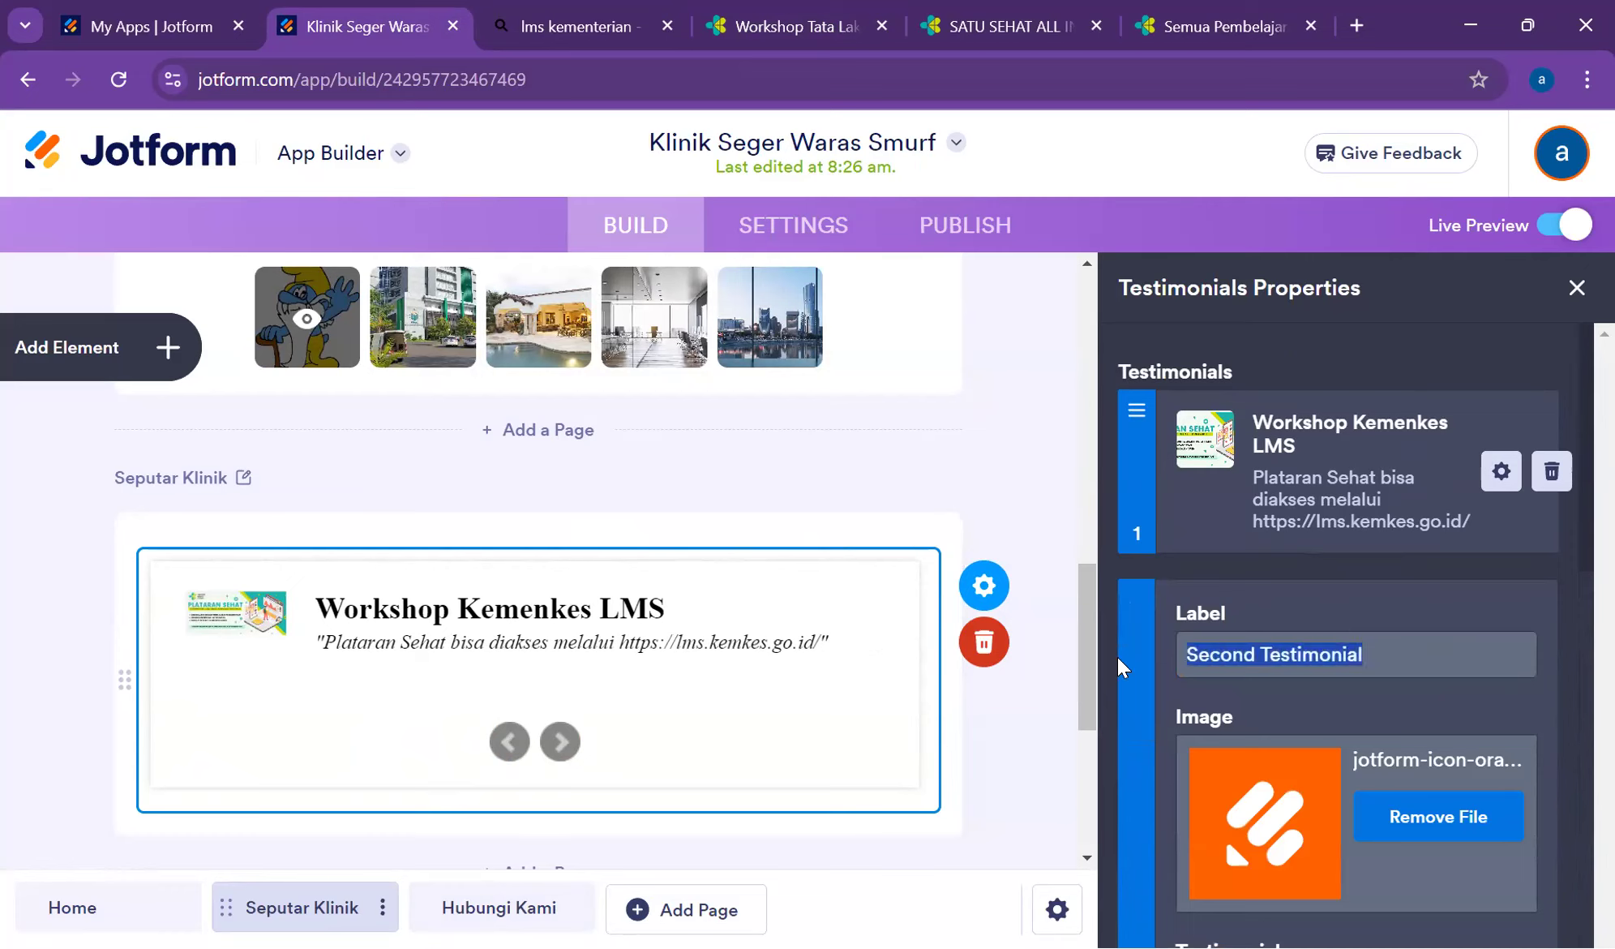
type("Workshop")
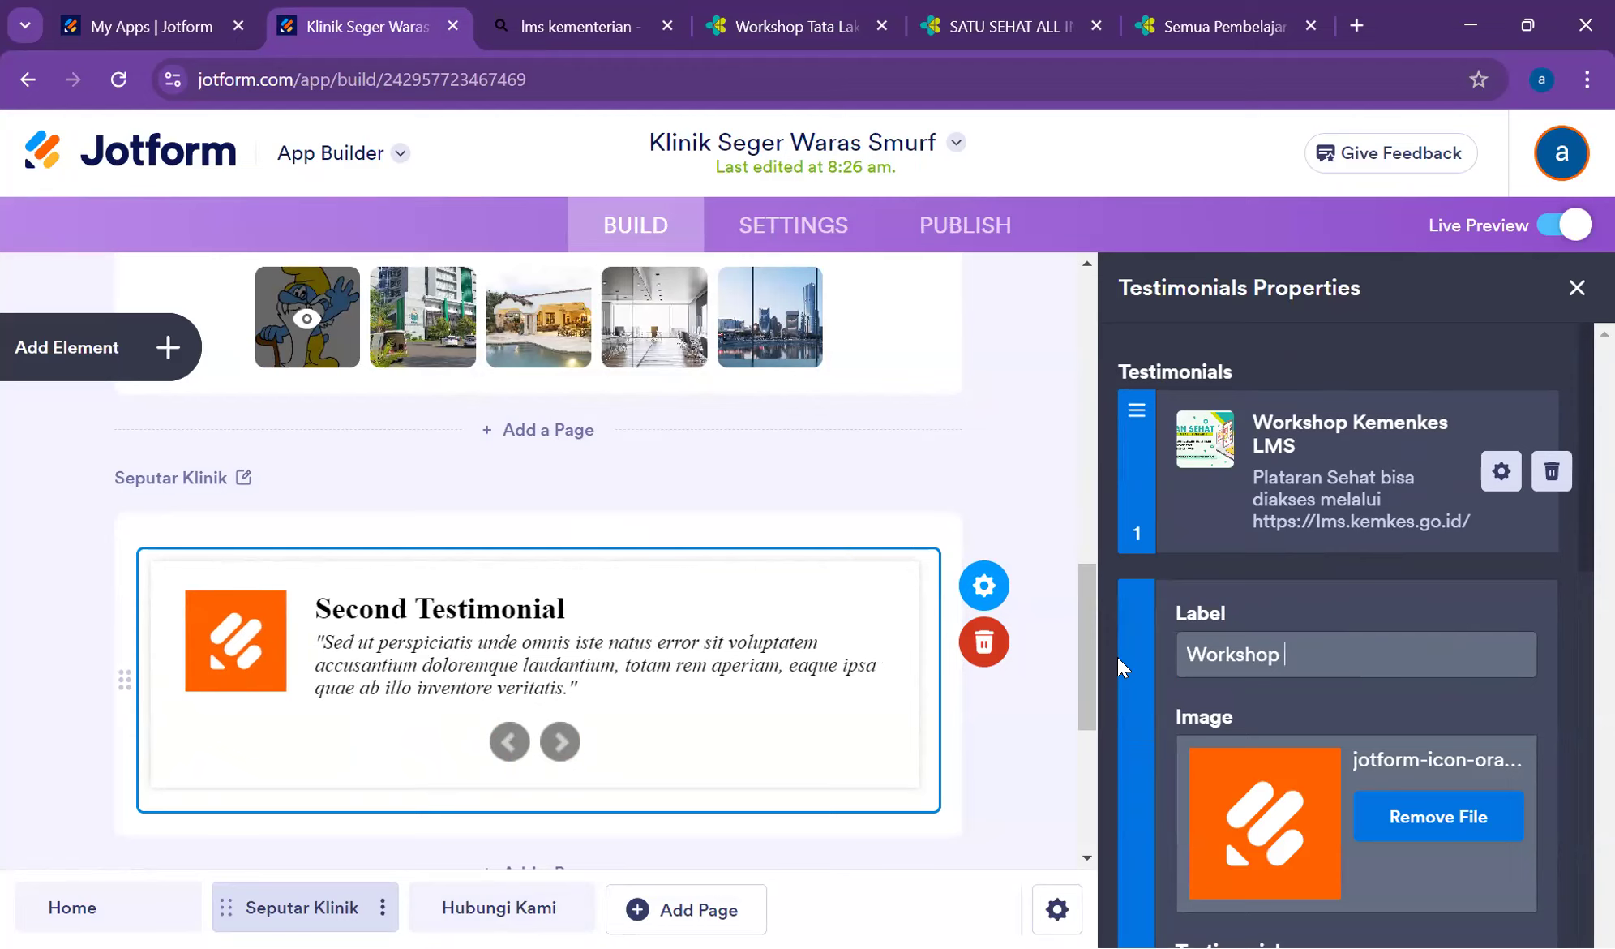
left_click(861, 25)
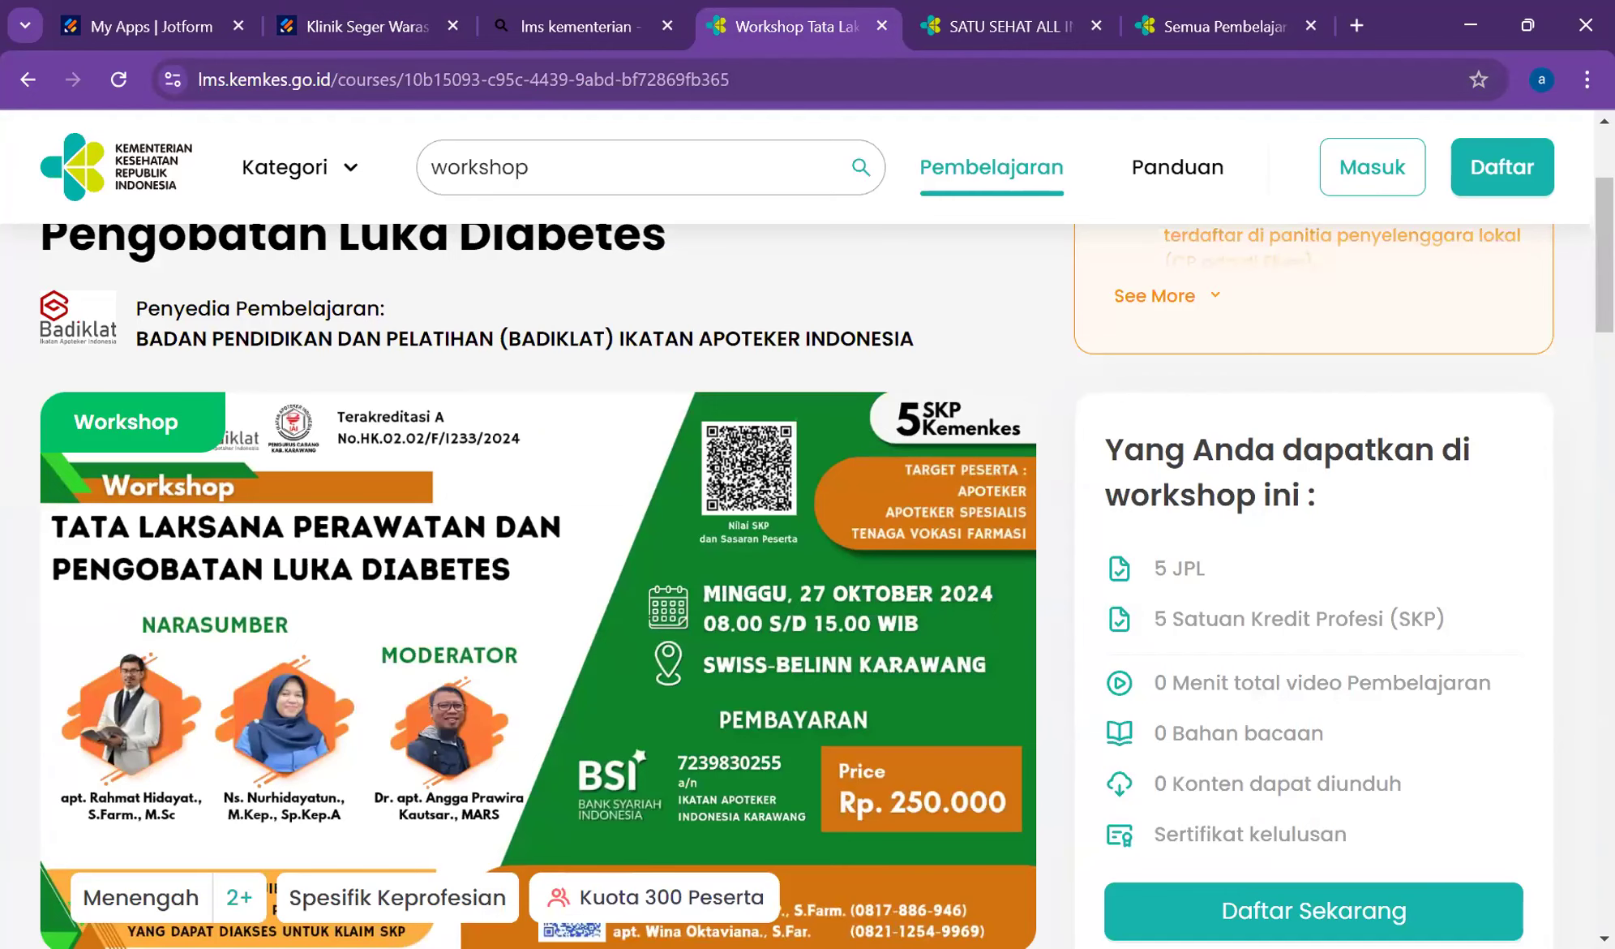
scroll(539, 584, "down", 2)
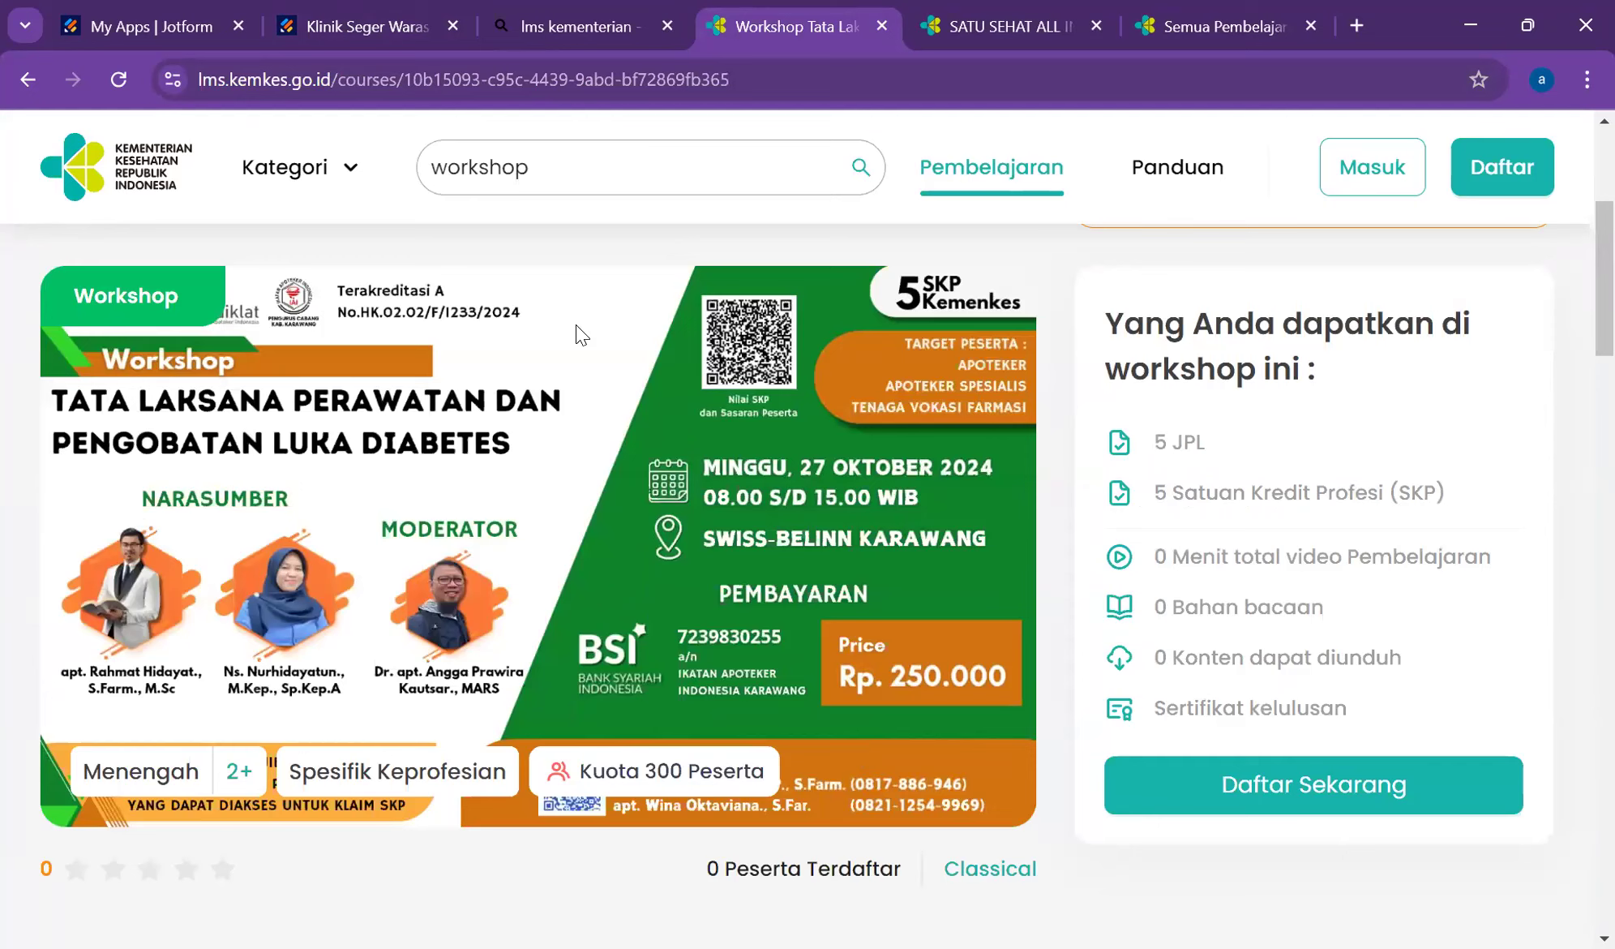
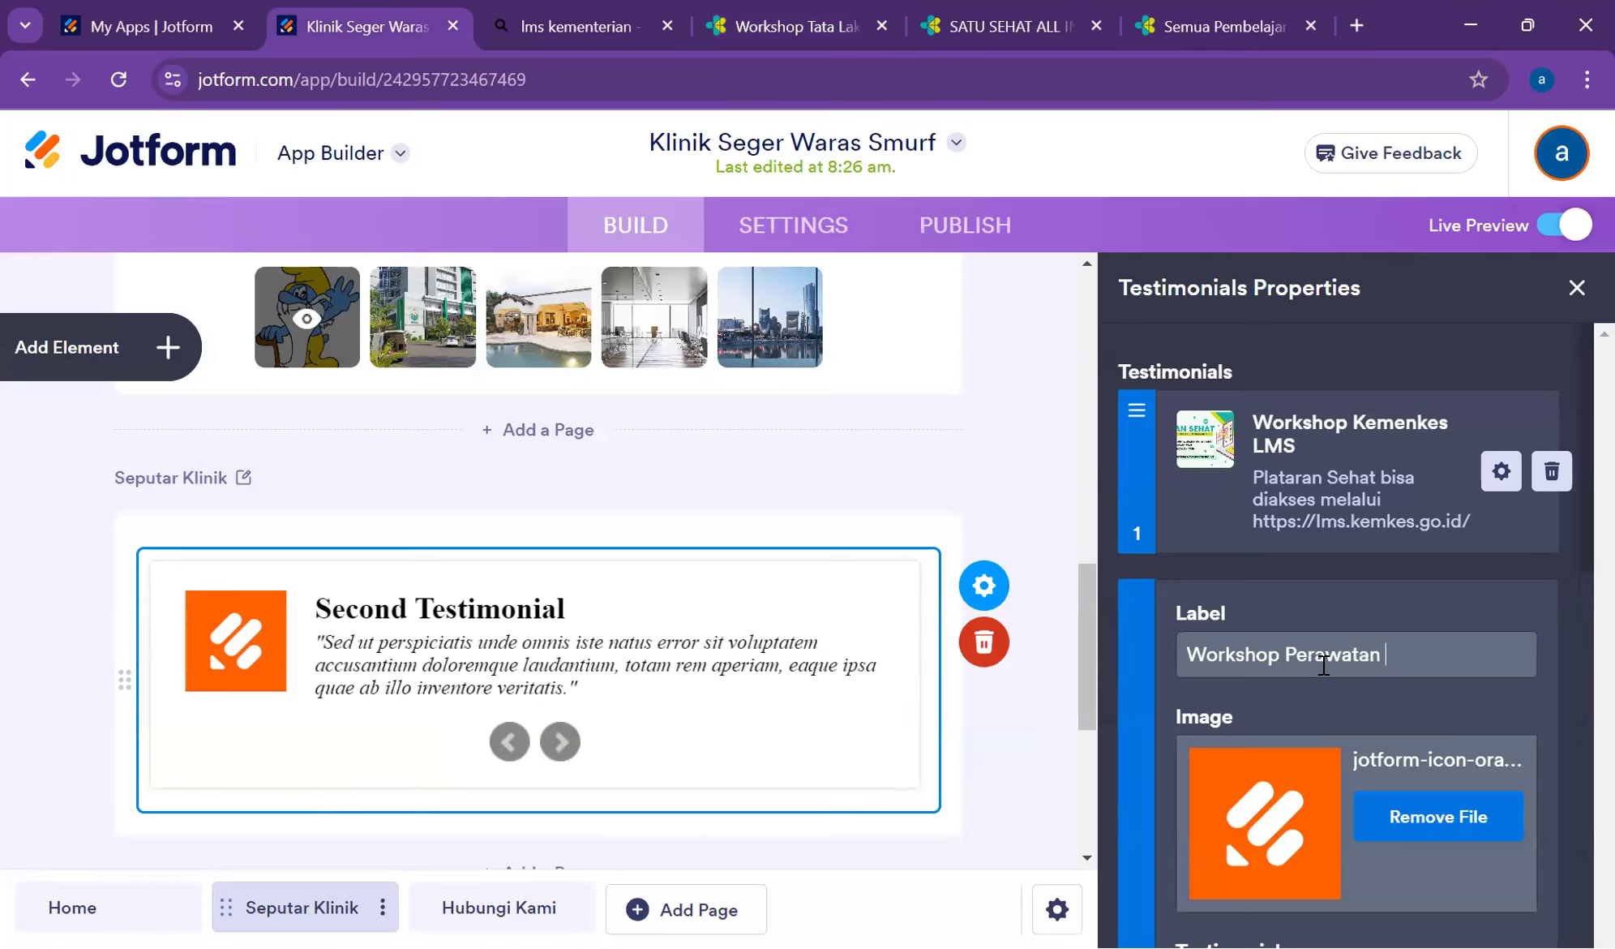
type("tes")
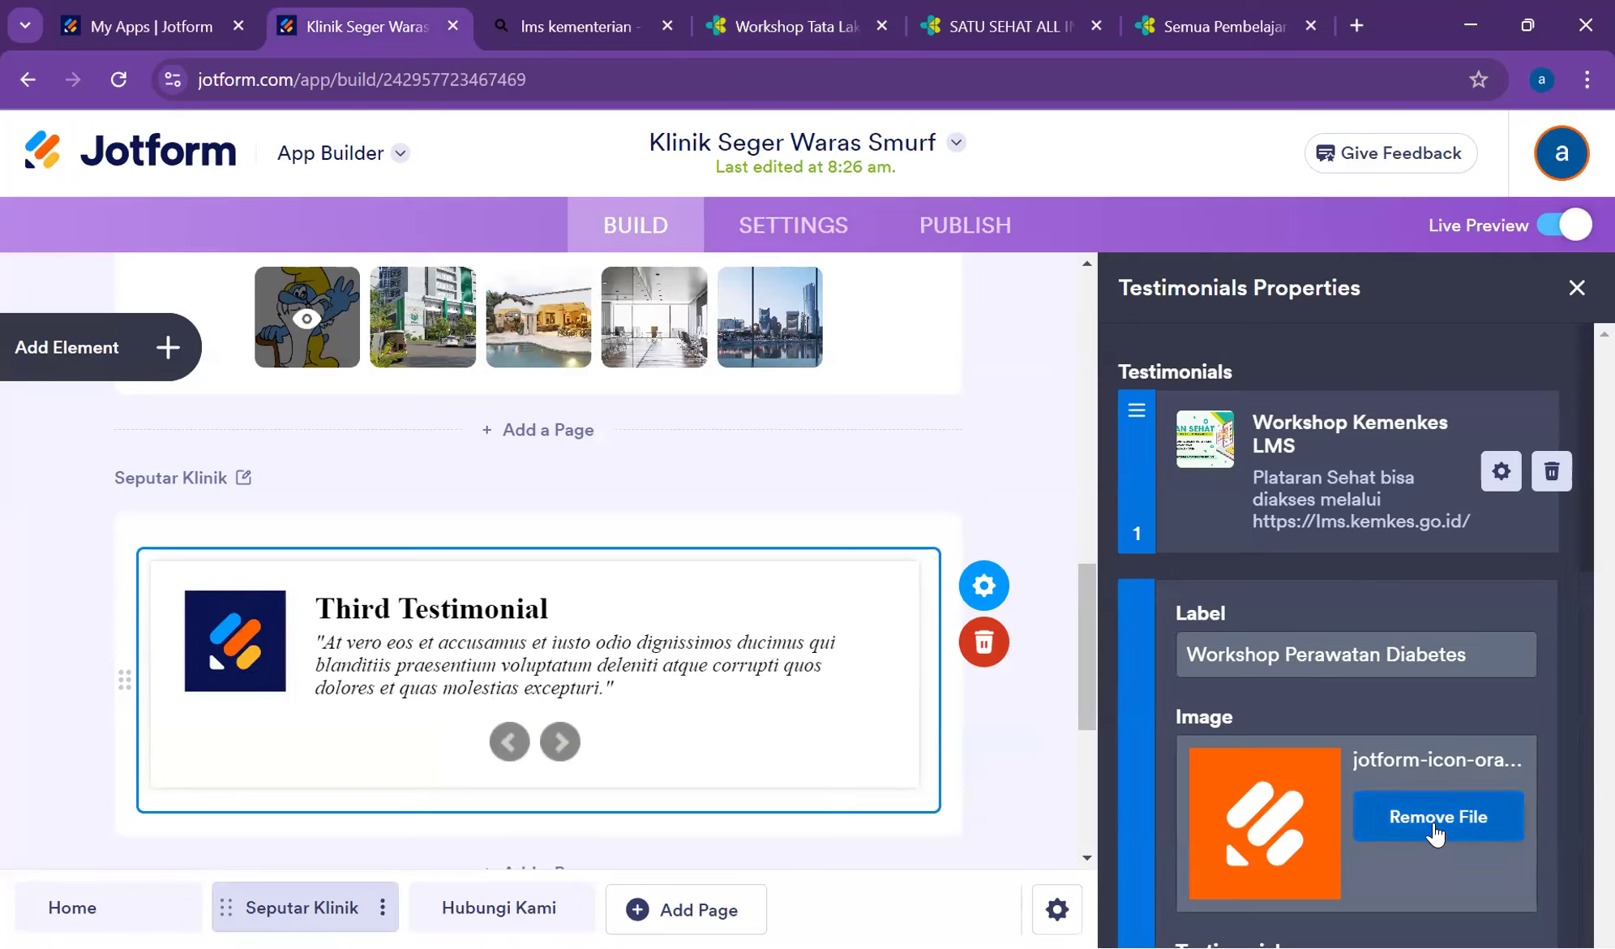
- Replace the second testimonial's image with the file "3. Workshop Perawatan Diabetes" from the Pictures folder
left_click(1433, 827)
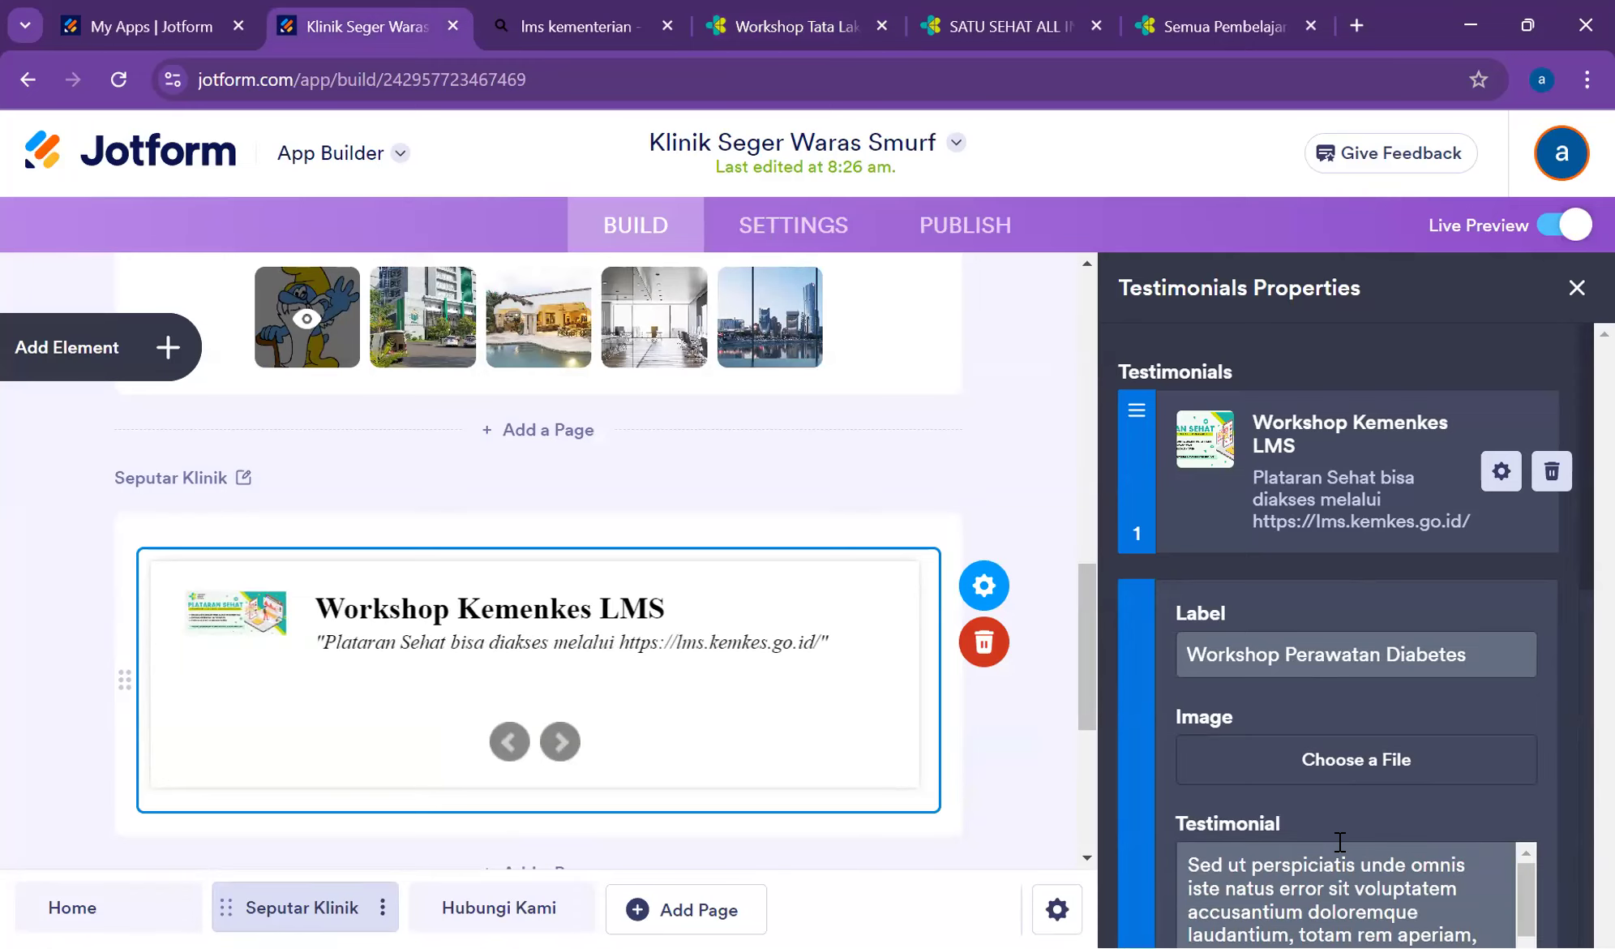
left_click(1366, 762)
scroll(1305, 819, "down", 3)
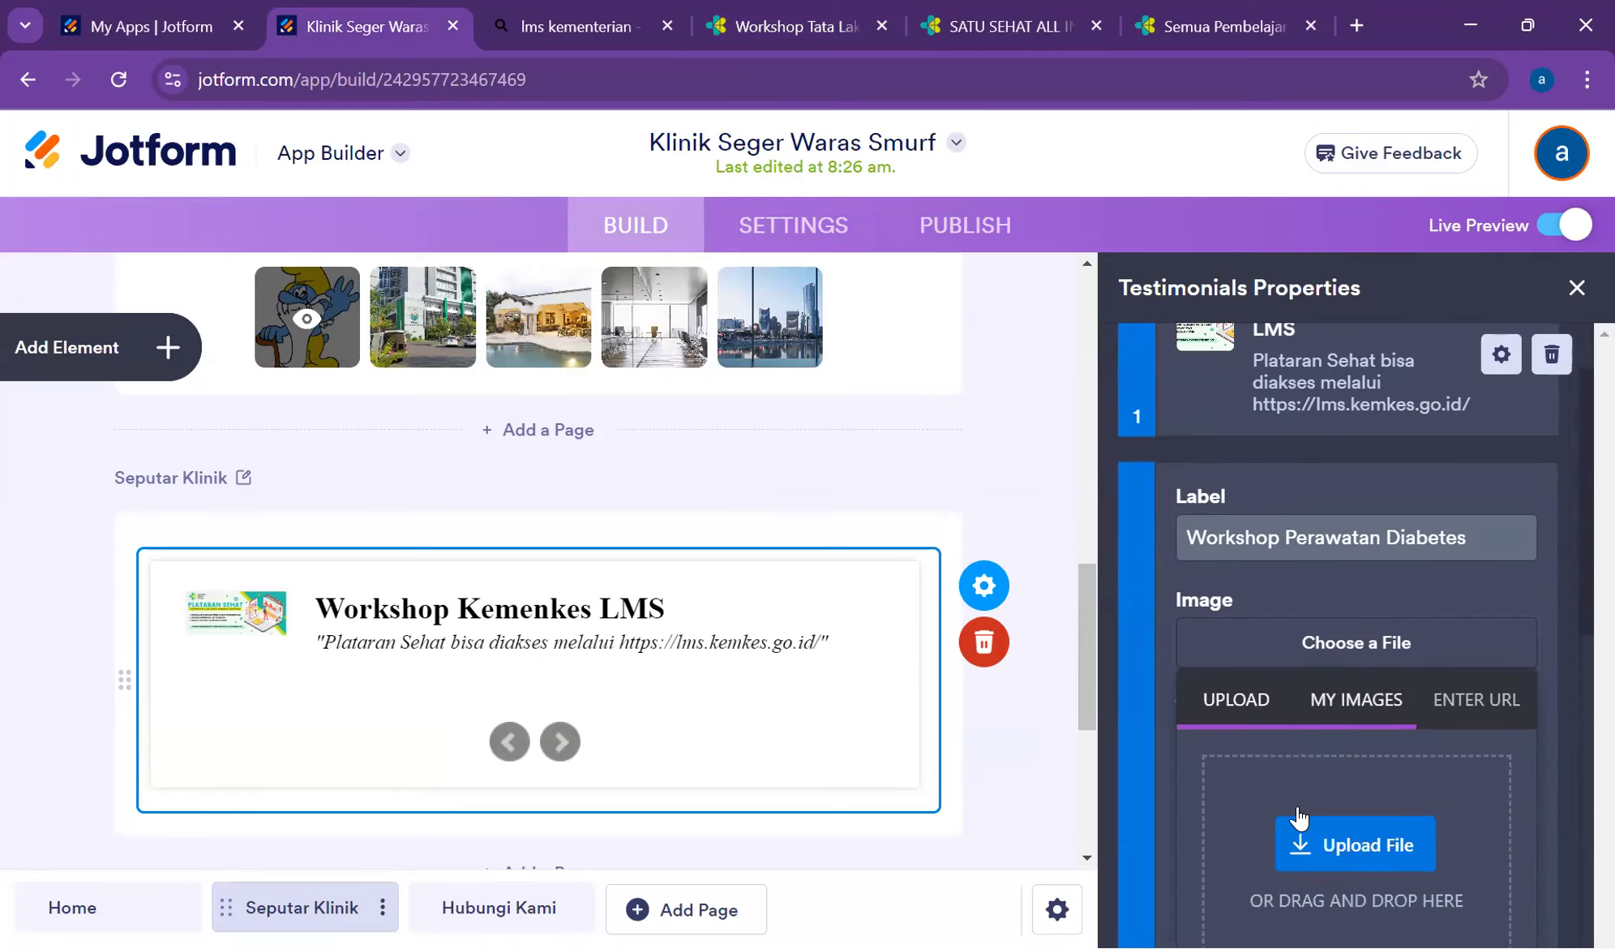
left_click(1328, 712)
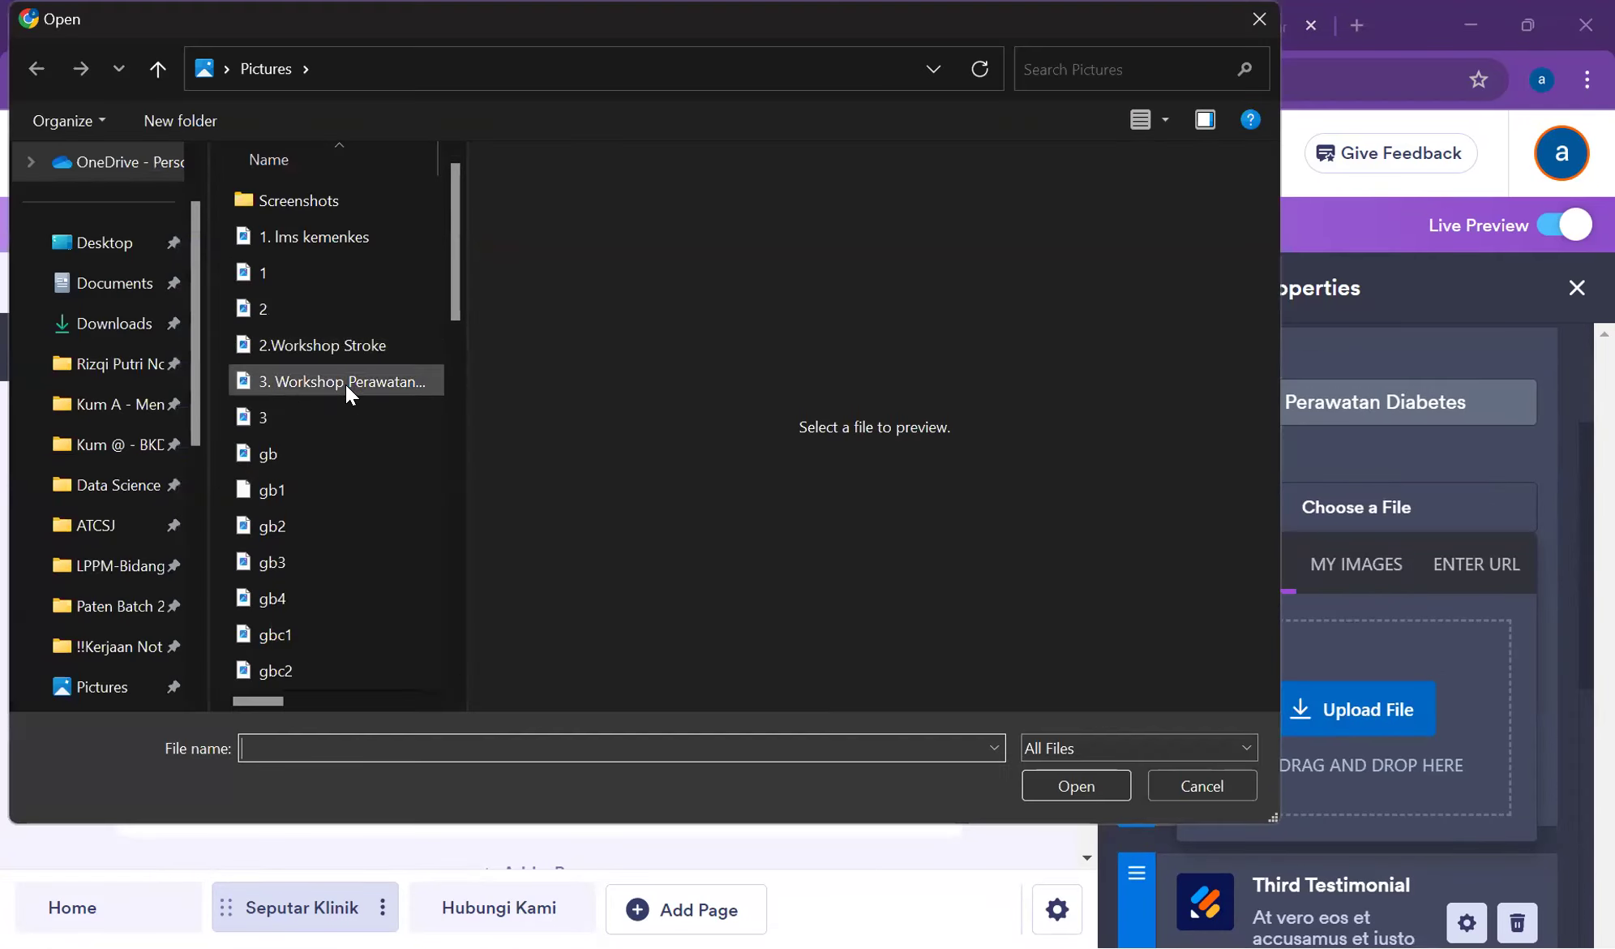
left_click(345, 385)
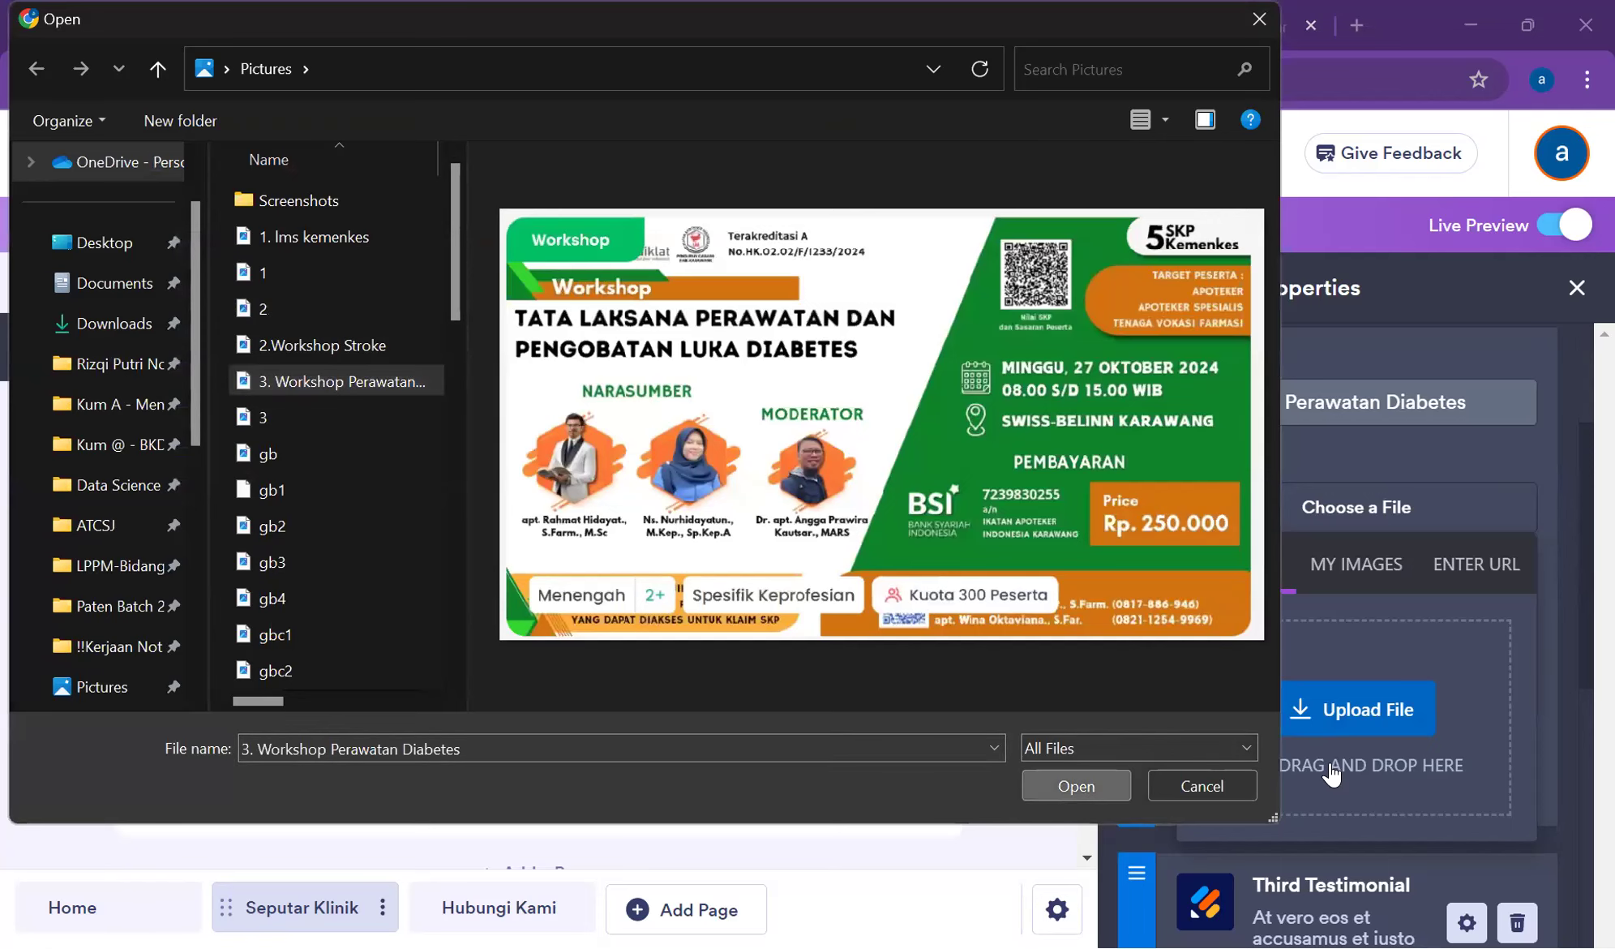
left_click(1057, 786)
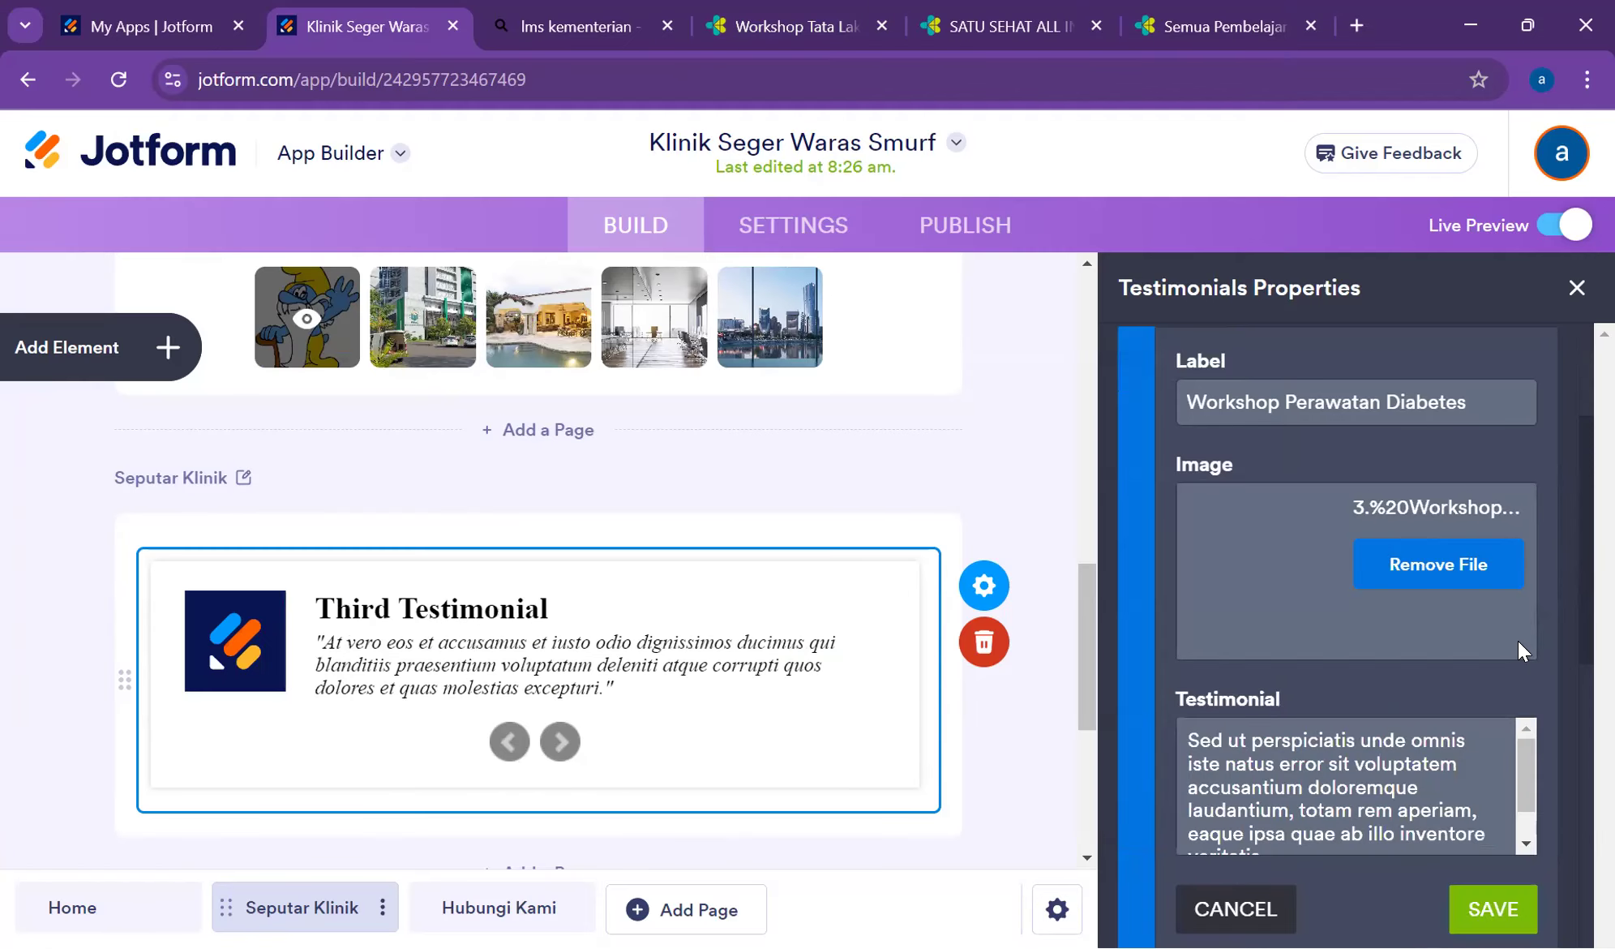
- Replace the second testimonial's placeholder text with "Workshop Tata Laksana Perawatan dan Pengobatan Luka Diabetes"
left_click(1220, 744)
left_click_drag(1189, 740, 1510, 904)
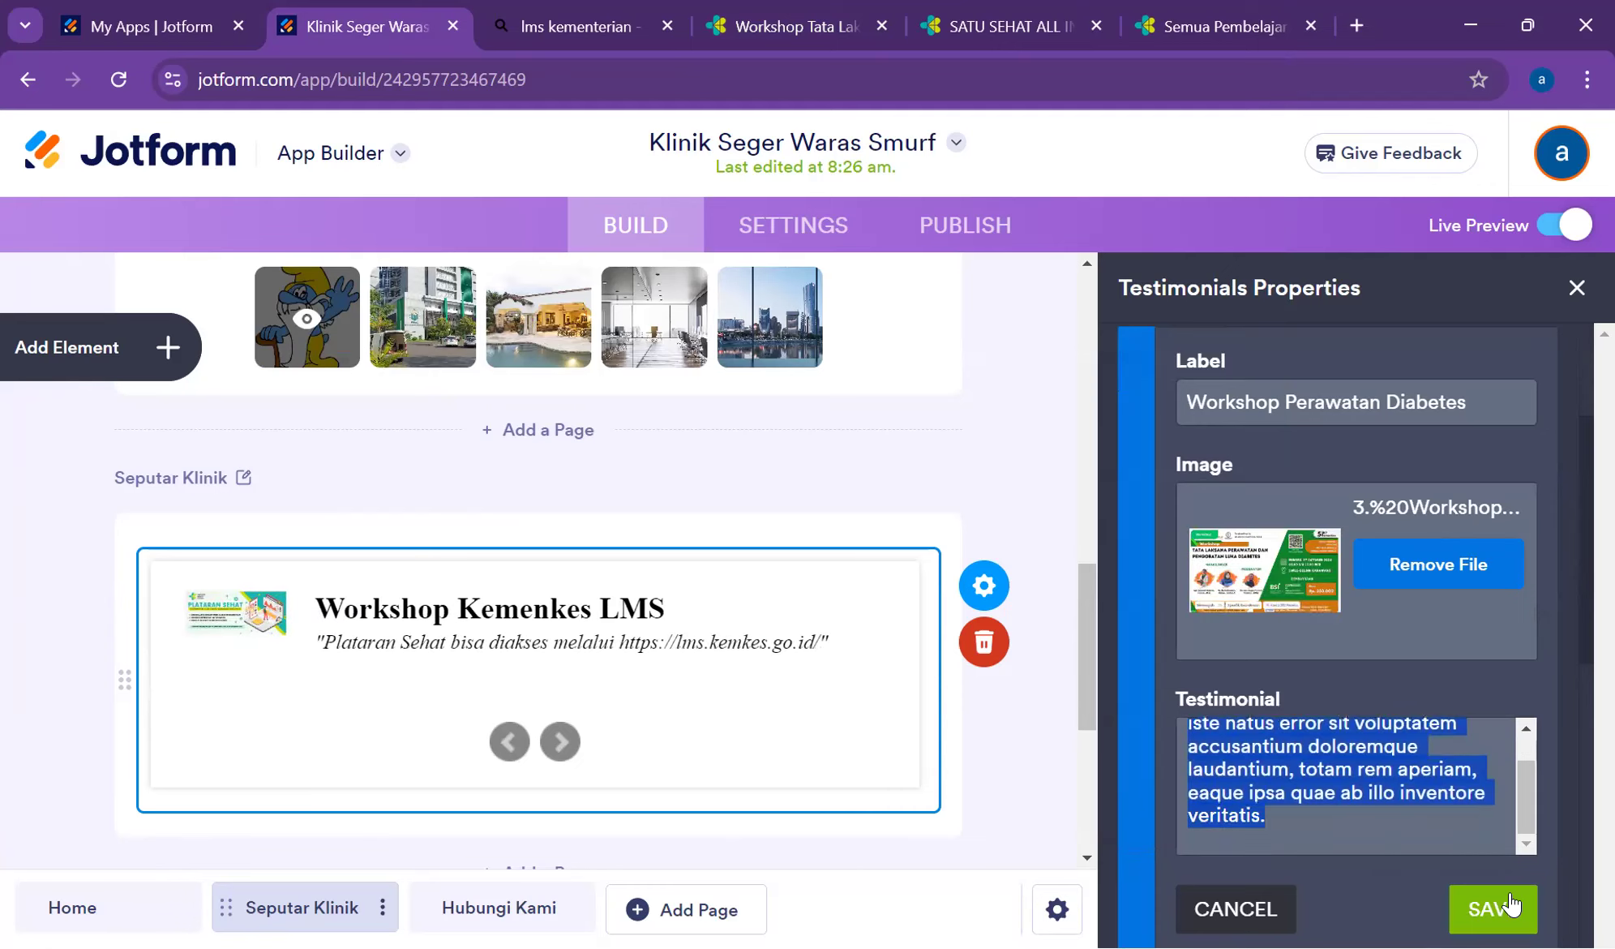
type("Workshop Tata Laksana Perawatan dan Pengobatan Luka Diabetes")
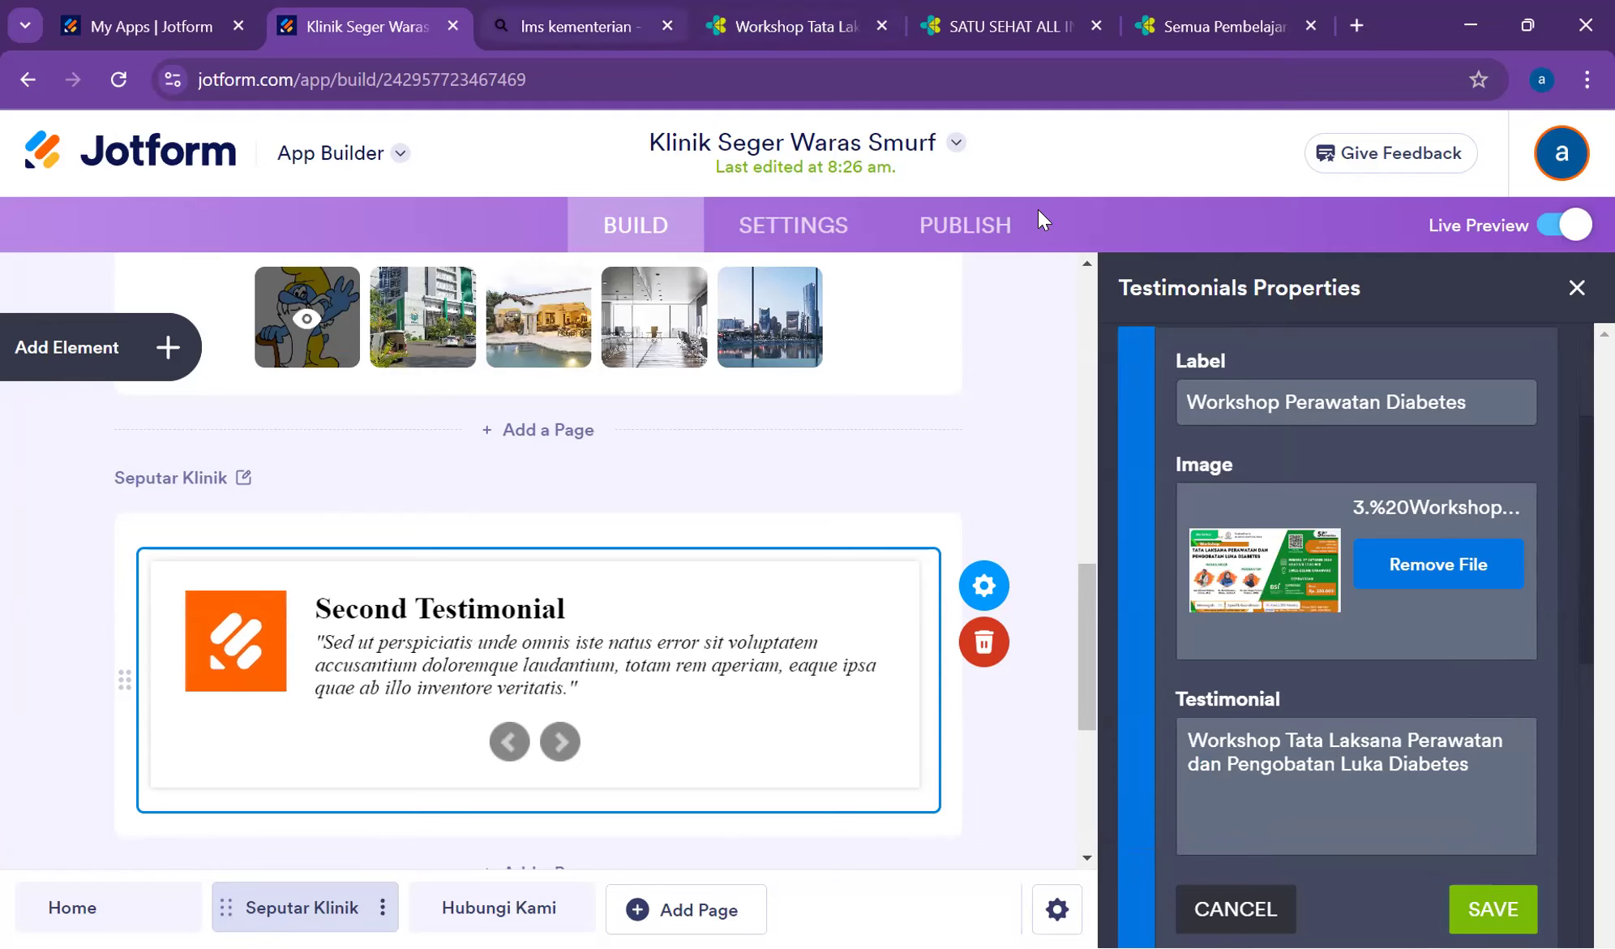
- Copy the "Tanggal Pelaksanaan" heading and its date line from the diabetes workshop page on the LMS Kemkes site
left_click(794, 26)
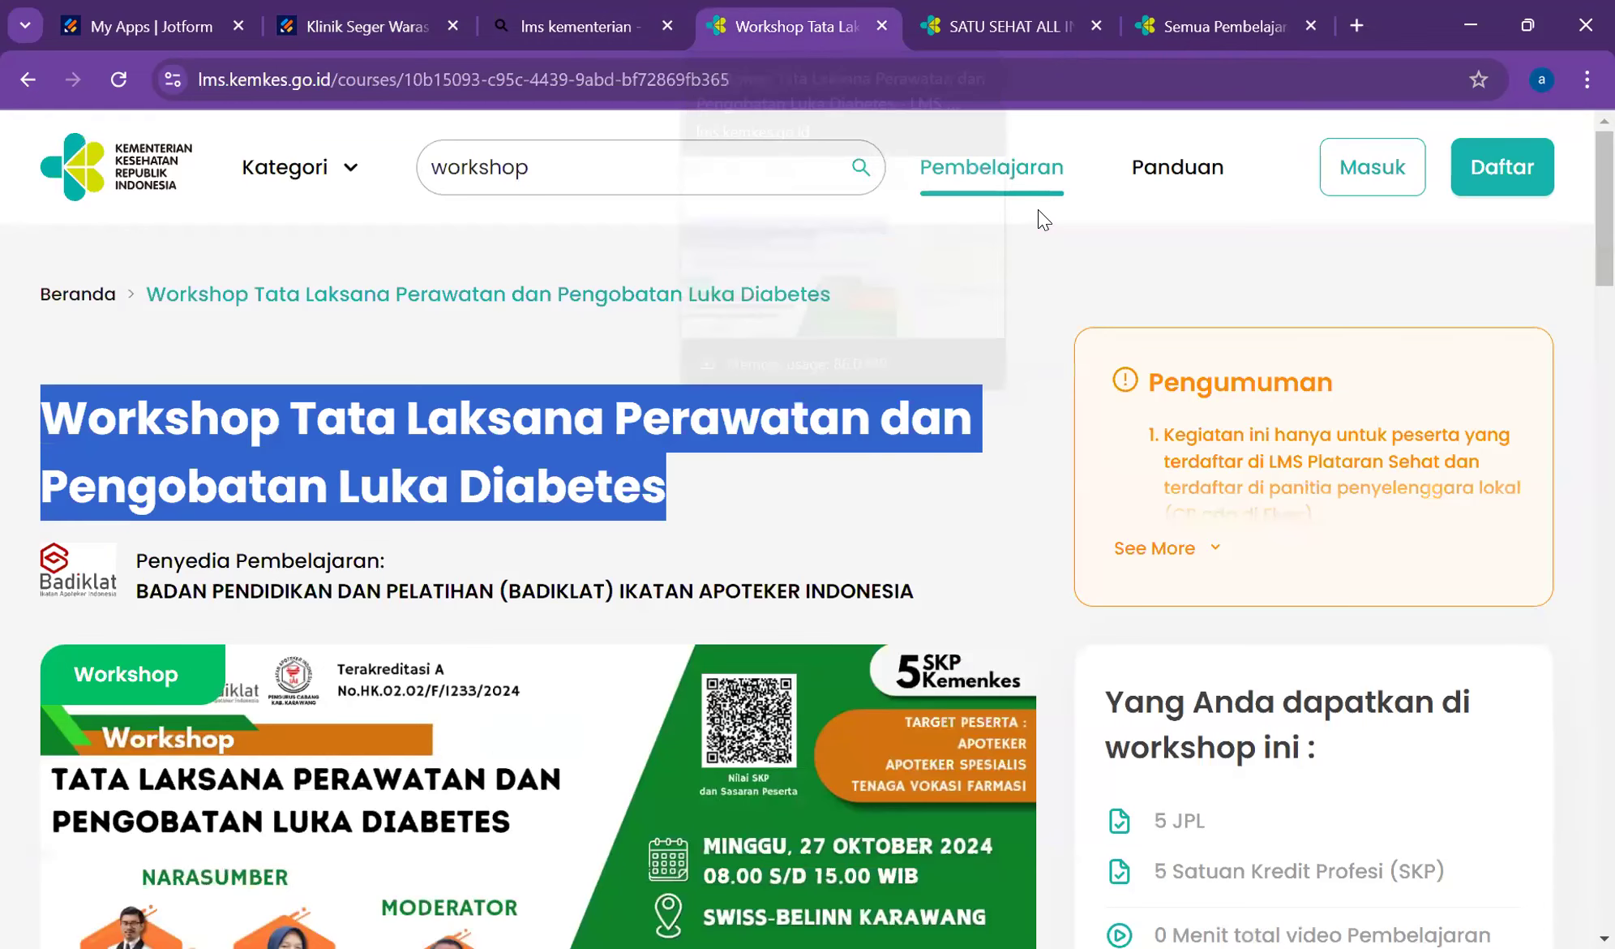
scroll(1227, 676, "down", 5)
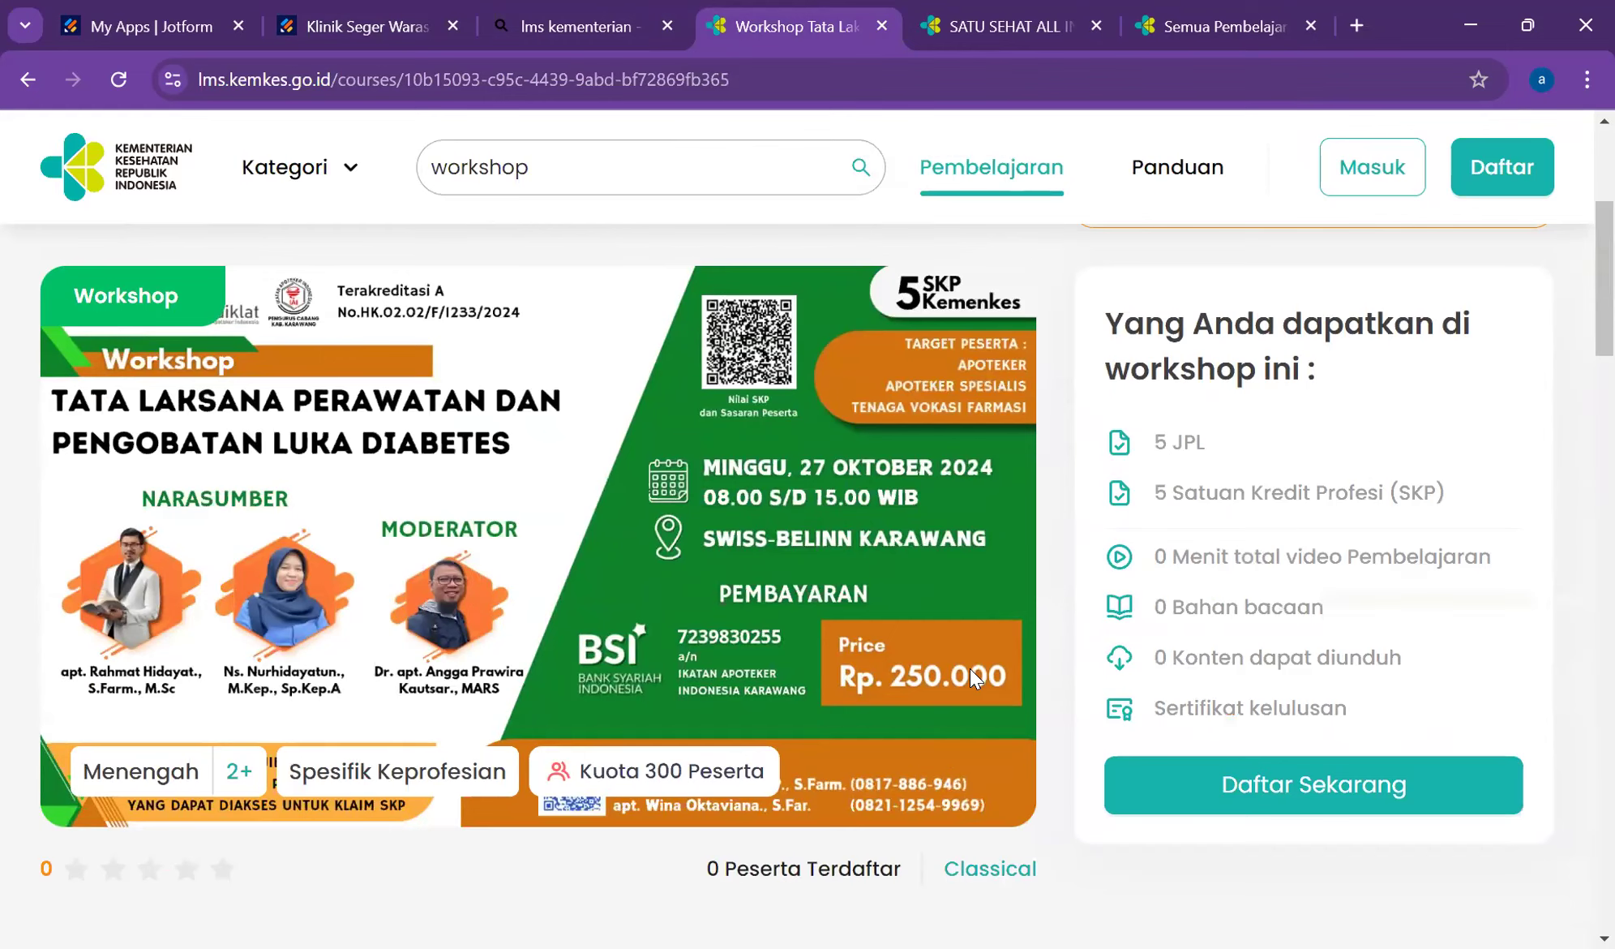
scroll(892, 671, "down", 7)
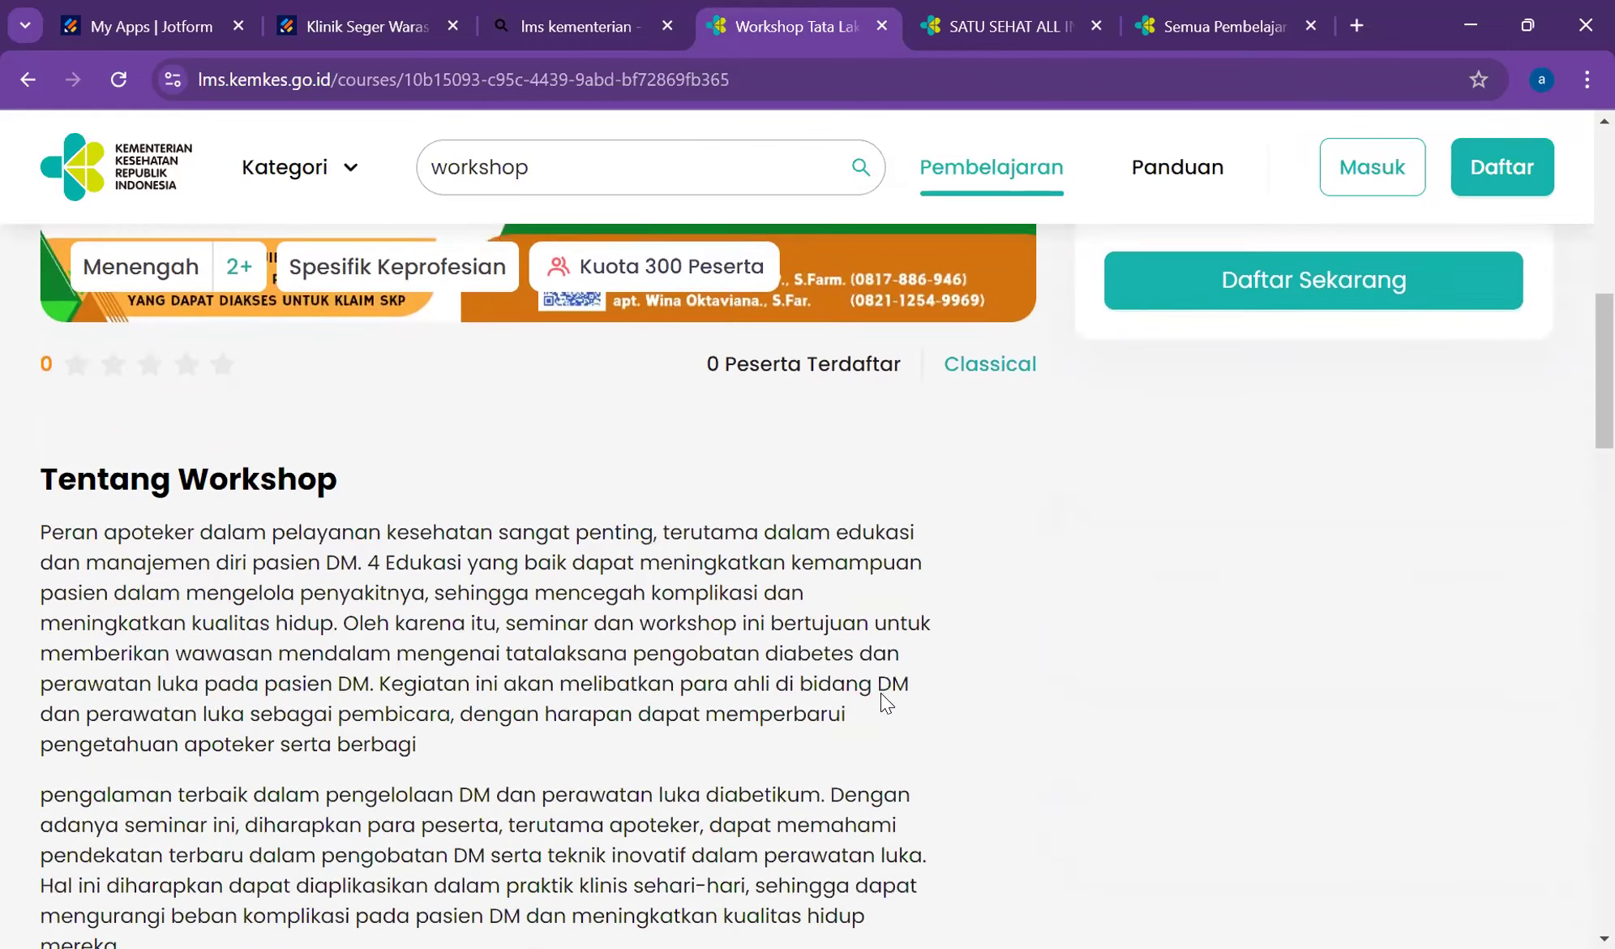
scroll(880, 693, "down", 20)
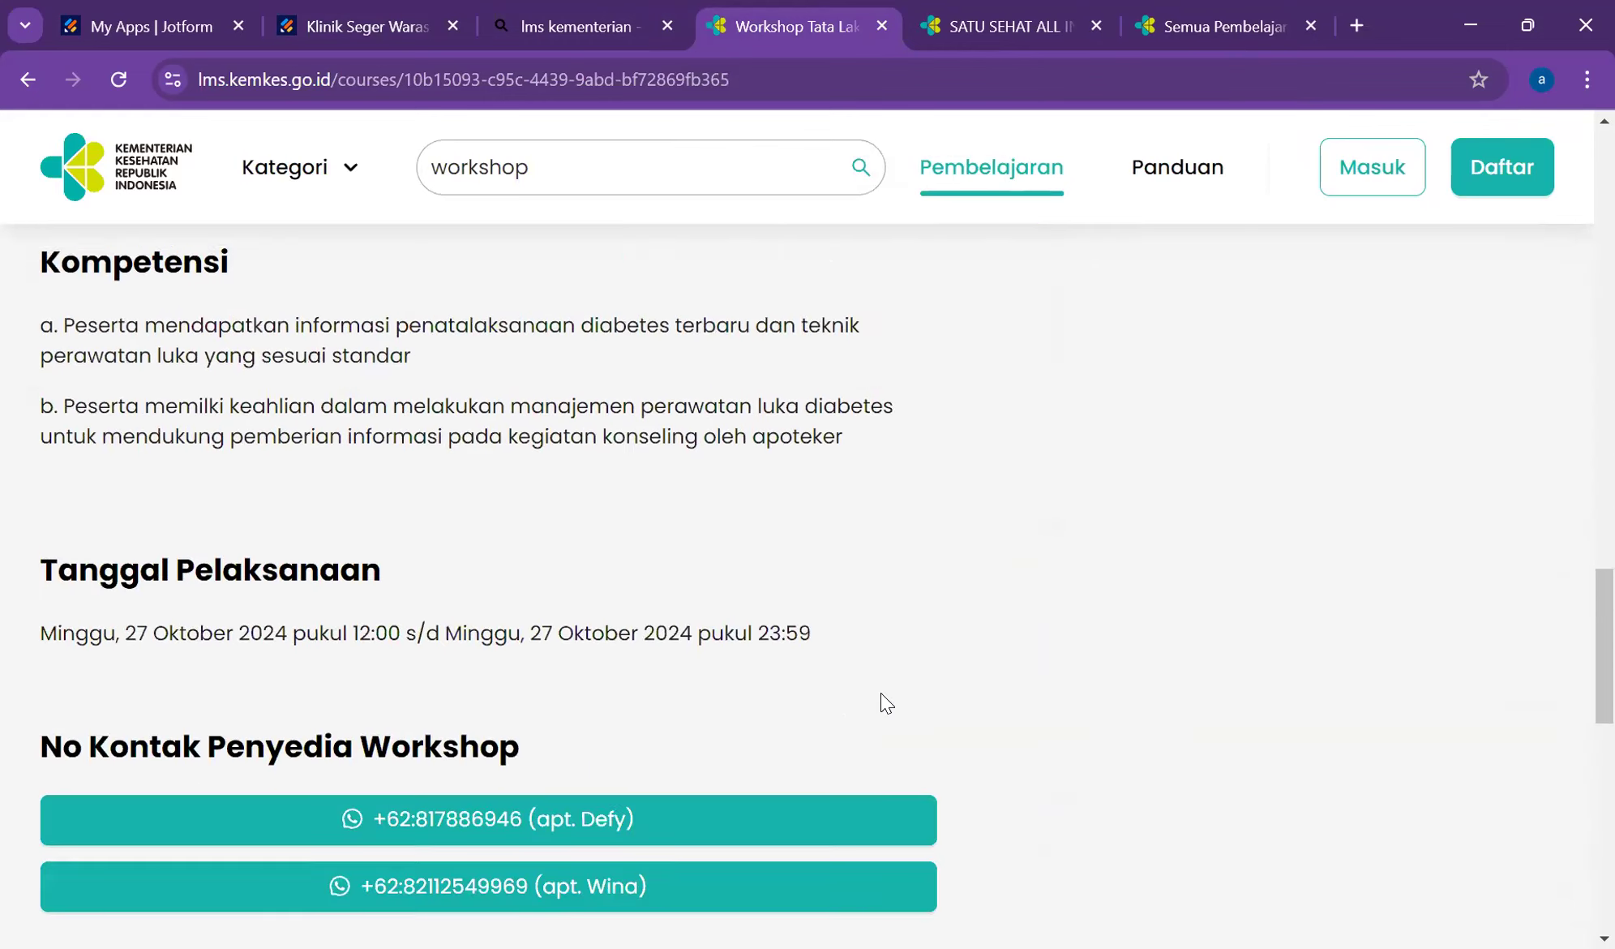
scroll(881, 692, "up", 2)
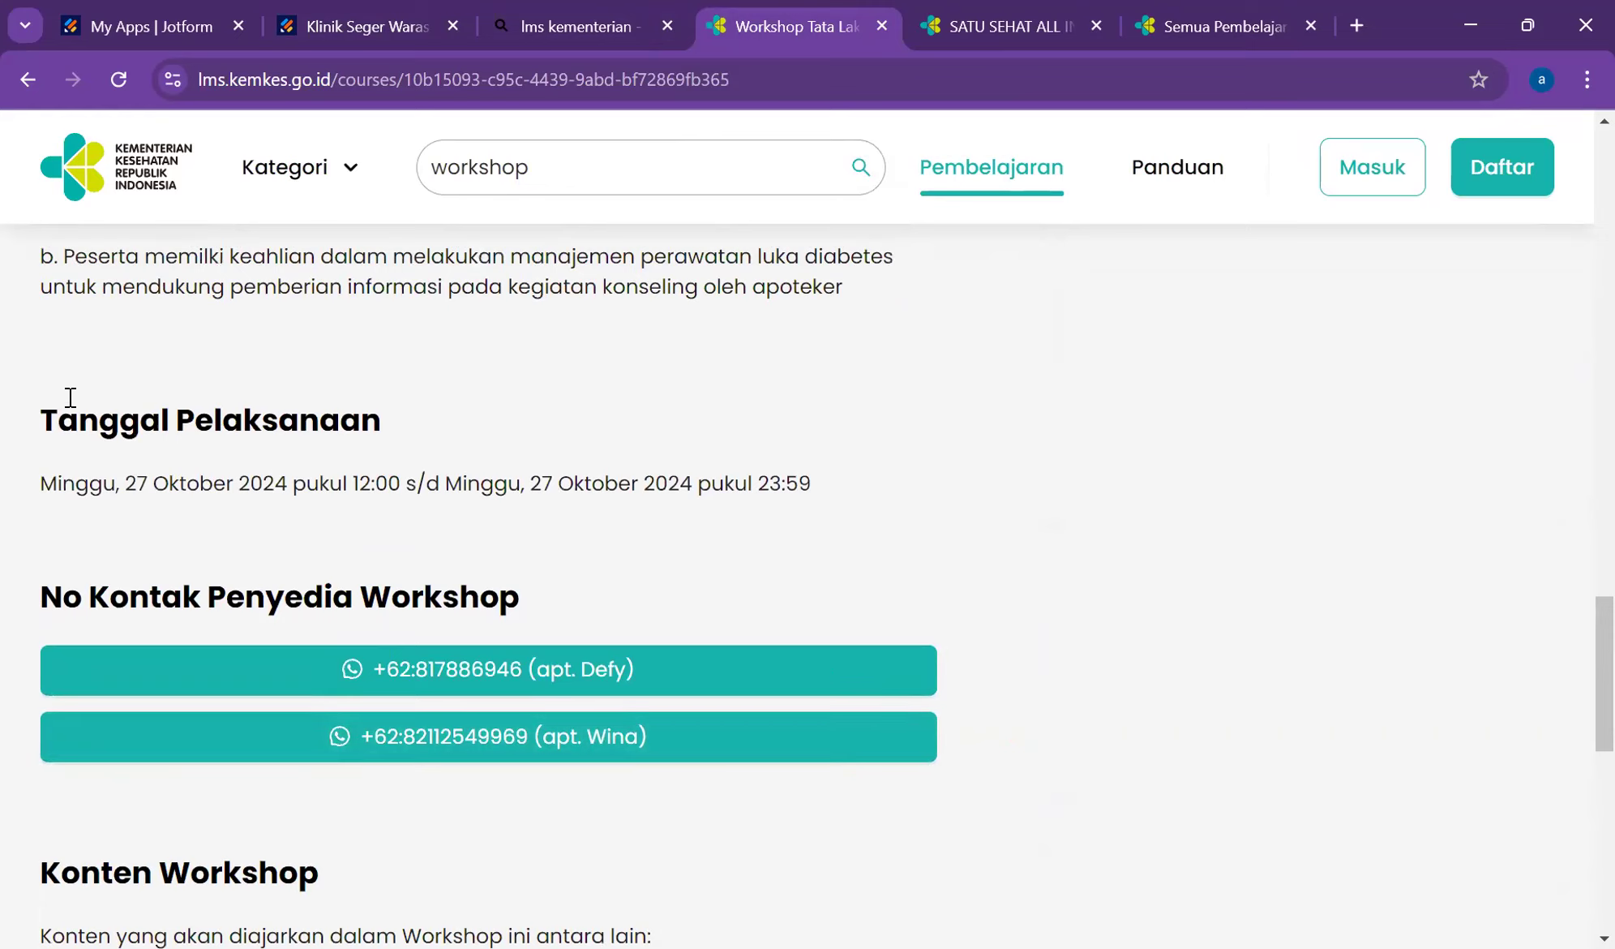
left_click_drag(40, 418, 864, 488)
key("ctrl+c")
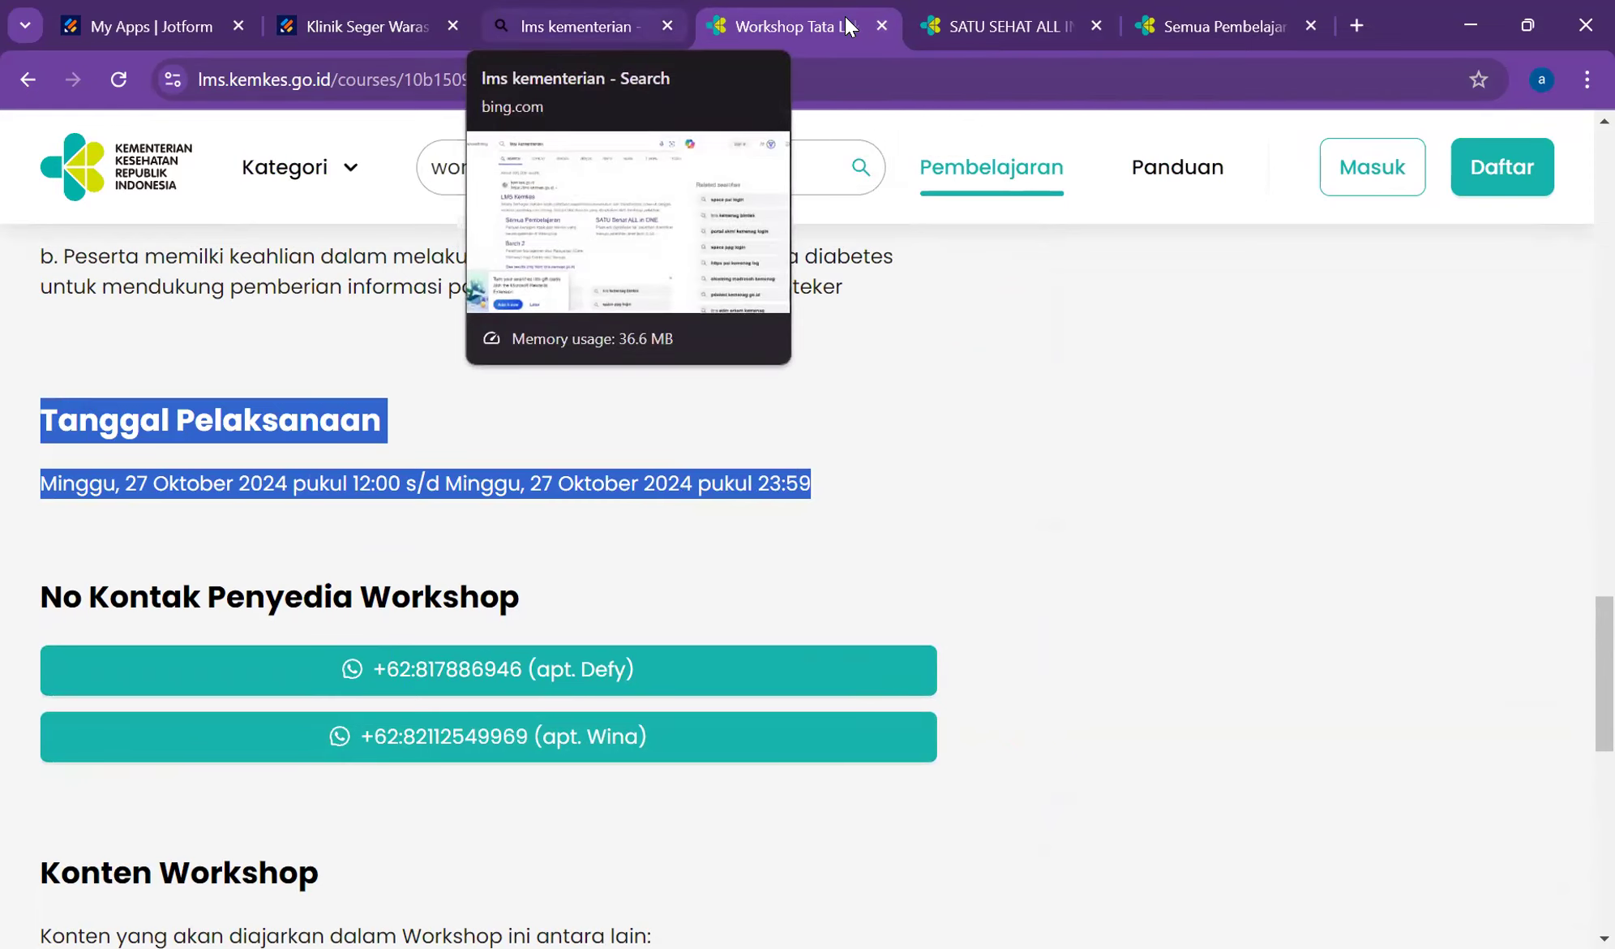
- End the second testimonial's title with a full stop in Jotform and paste the copied "Tanggal Pelaksanaan" schedule on a new line, followed by a line break
key("ctrl+2")
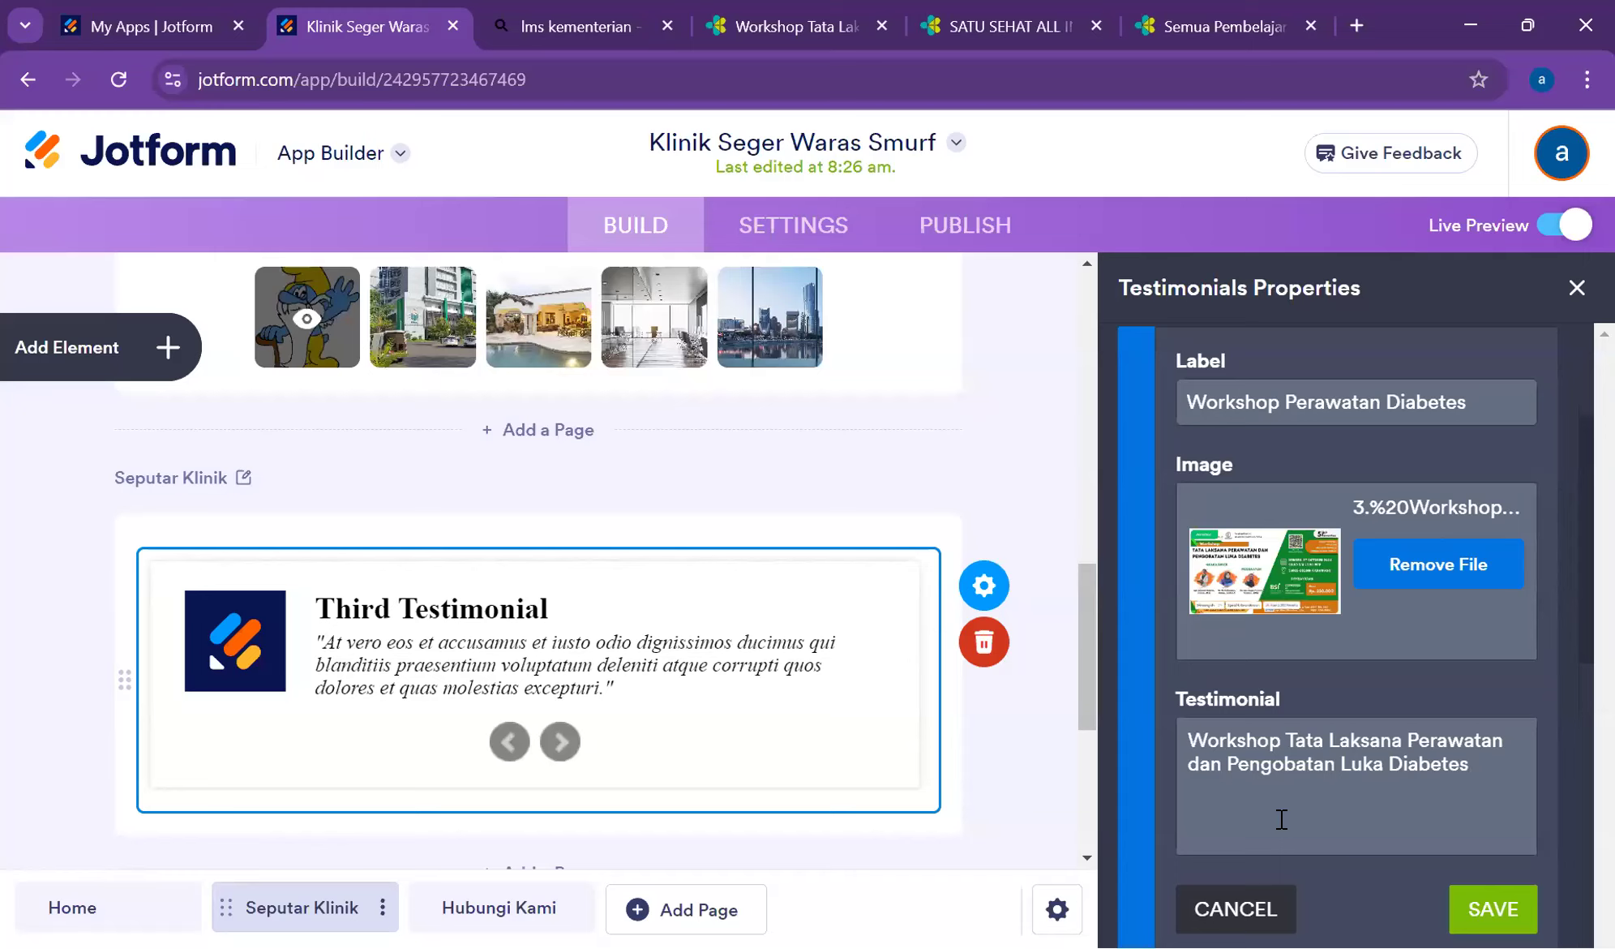
type(".")
key("Return")
key("ctrl+v")
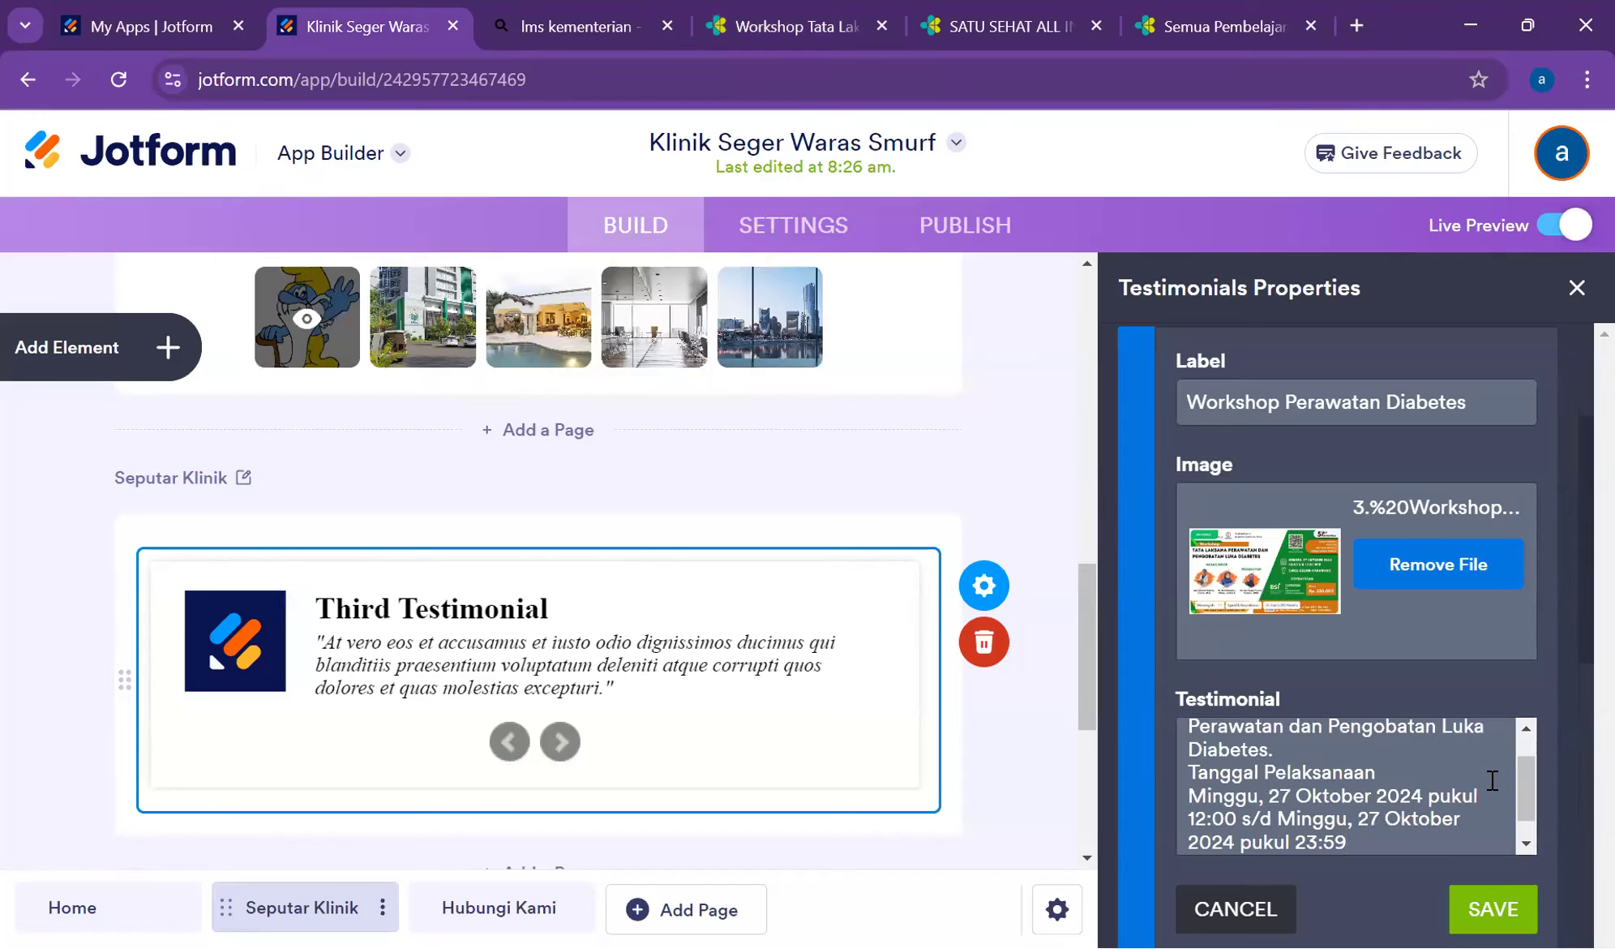
key("Return")
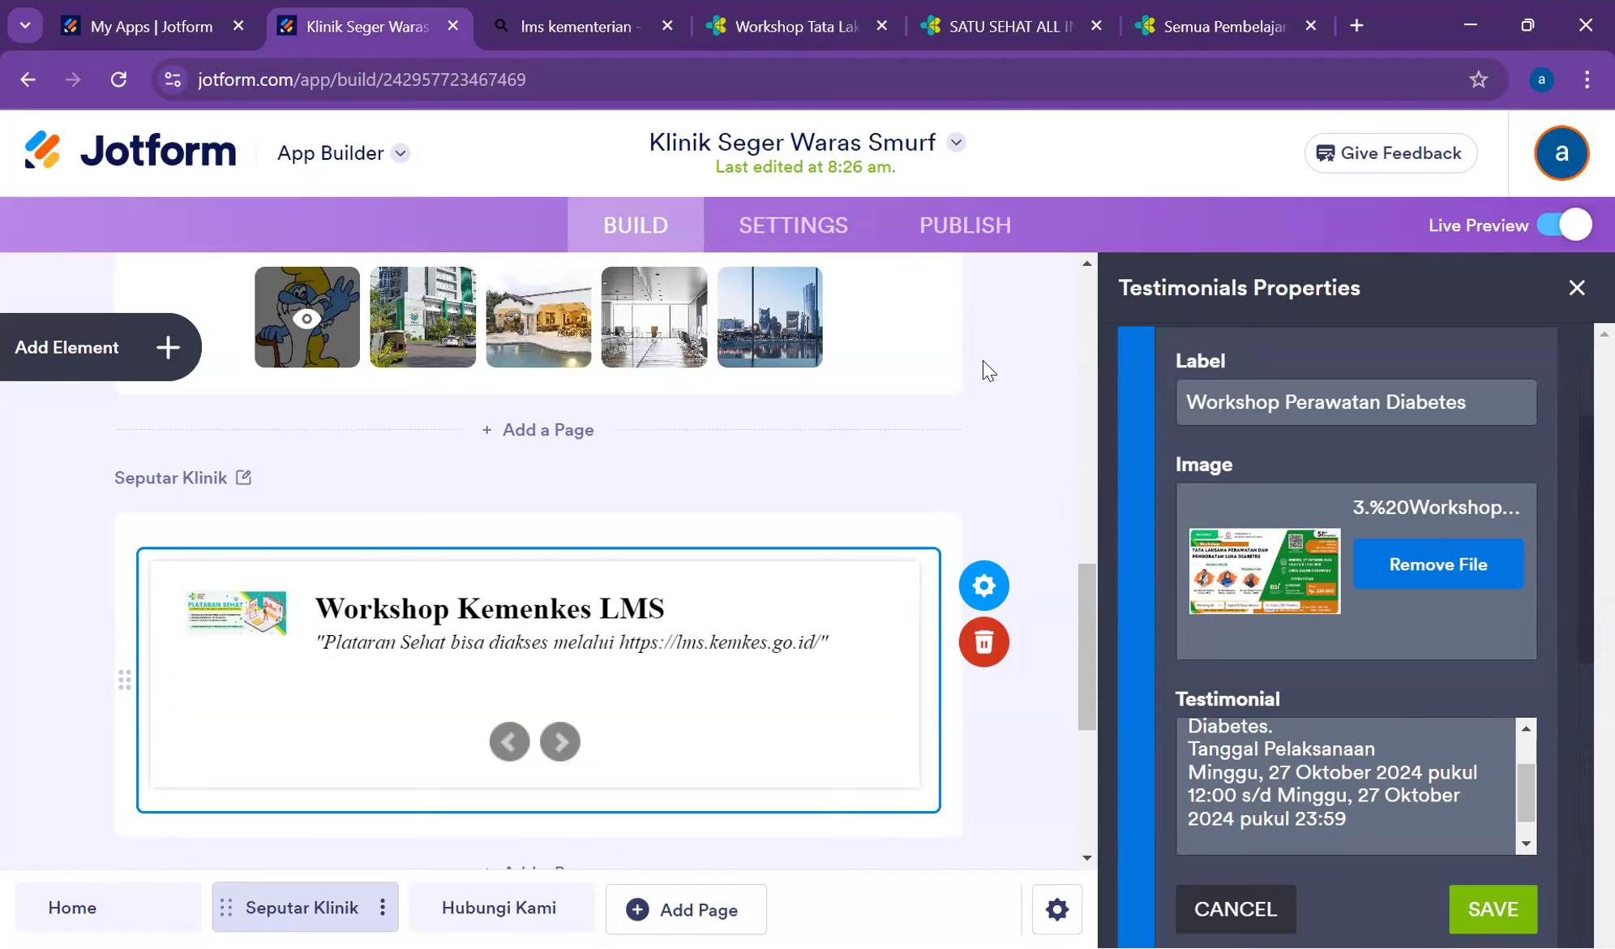
scroll(1411, 836, "down", 5)
scroll(1415, 878, "down", 1)
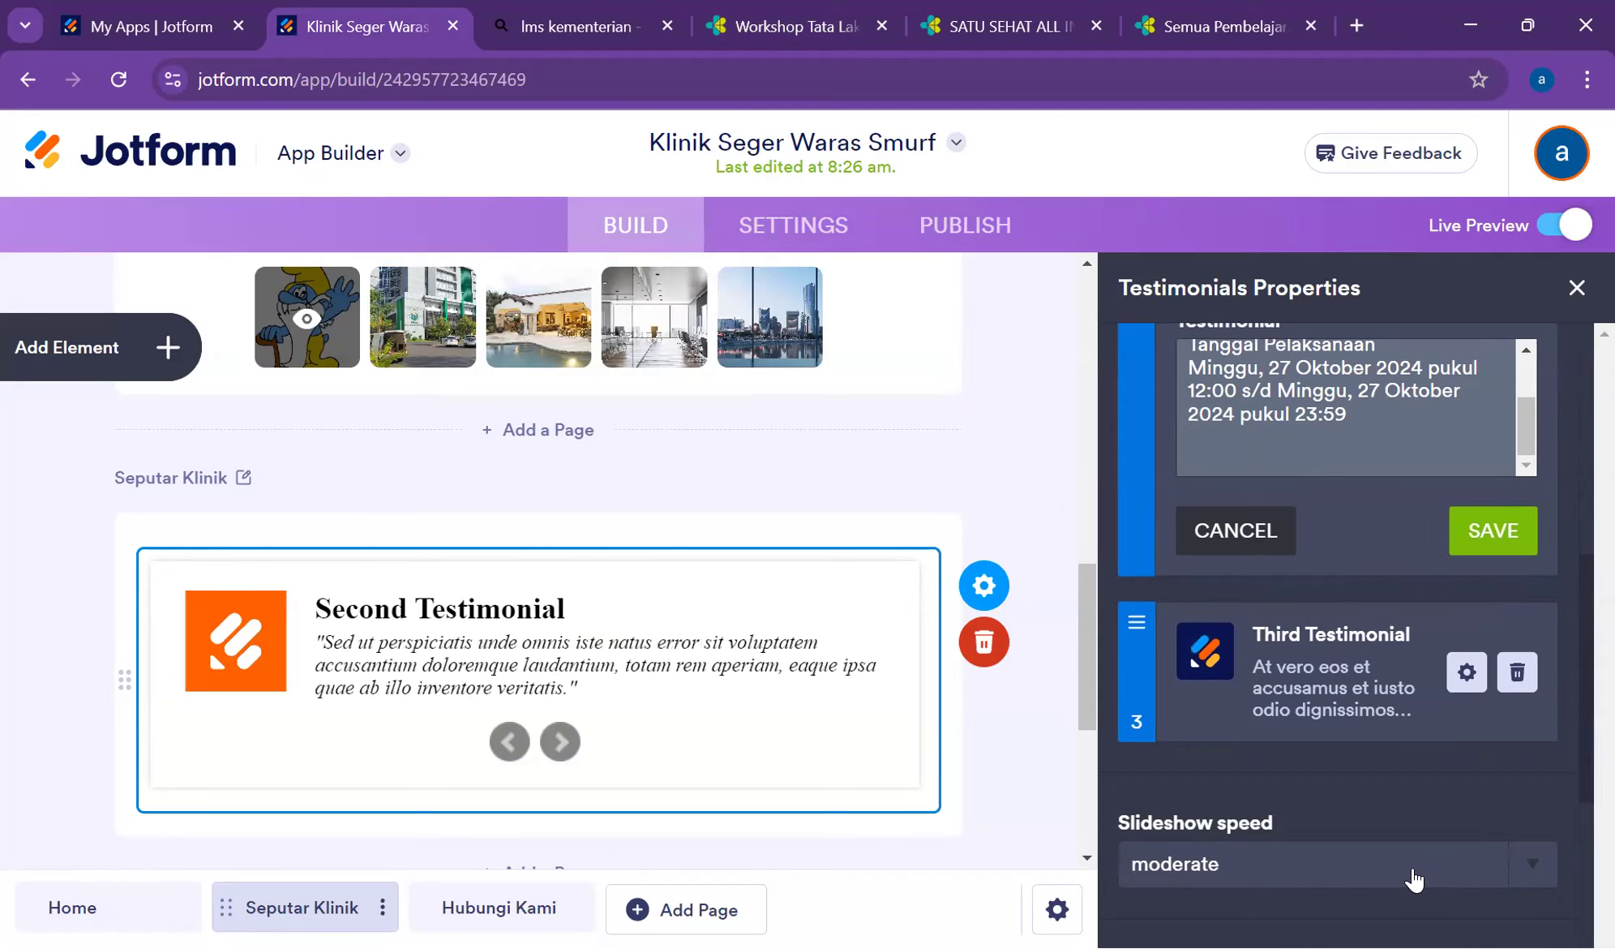
scroll(1382, 762, "down", 6)
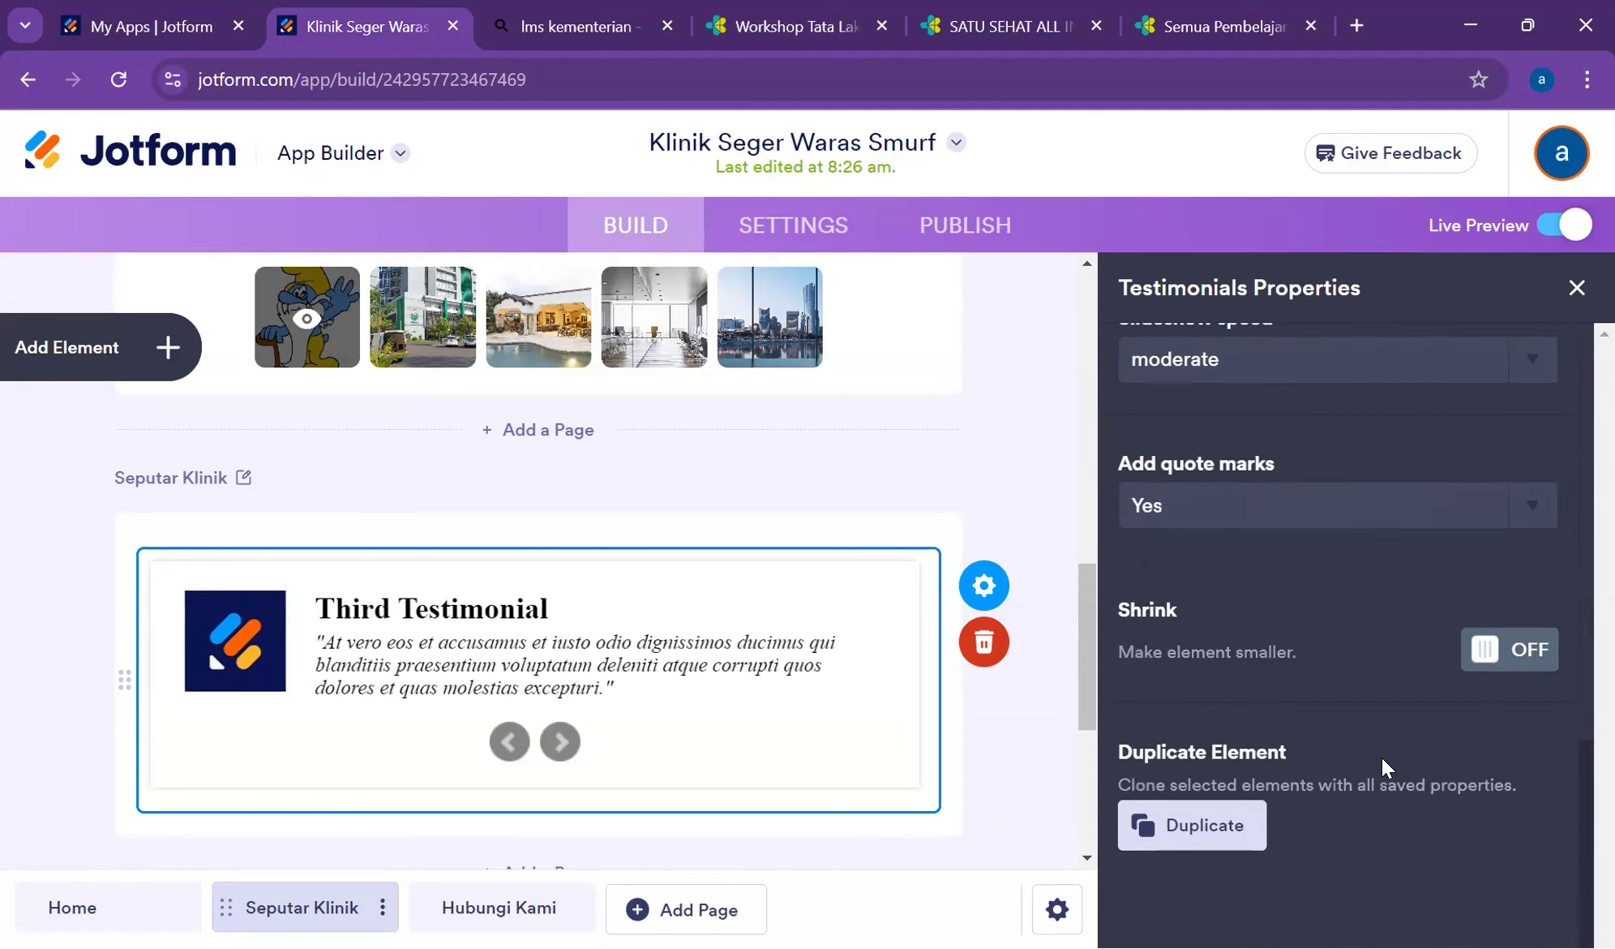
scroll(1384, 758, "up", 10)
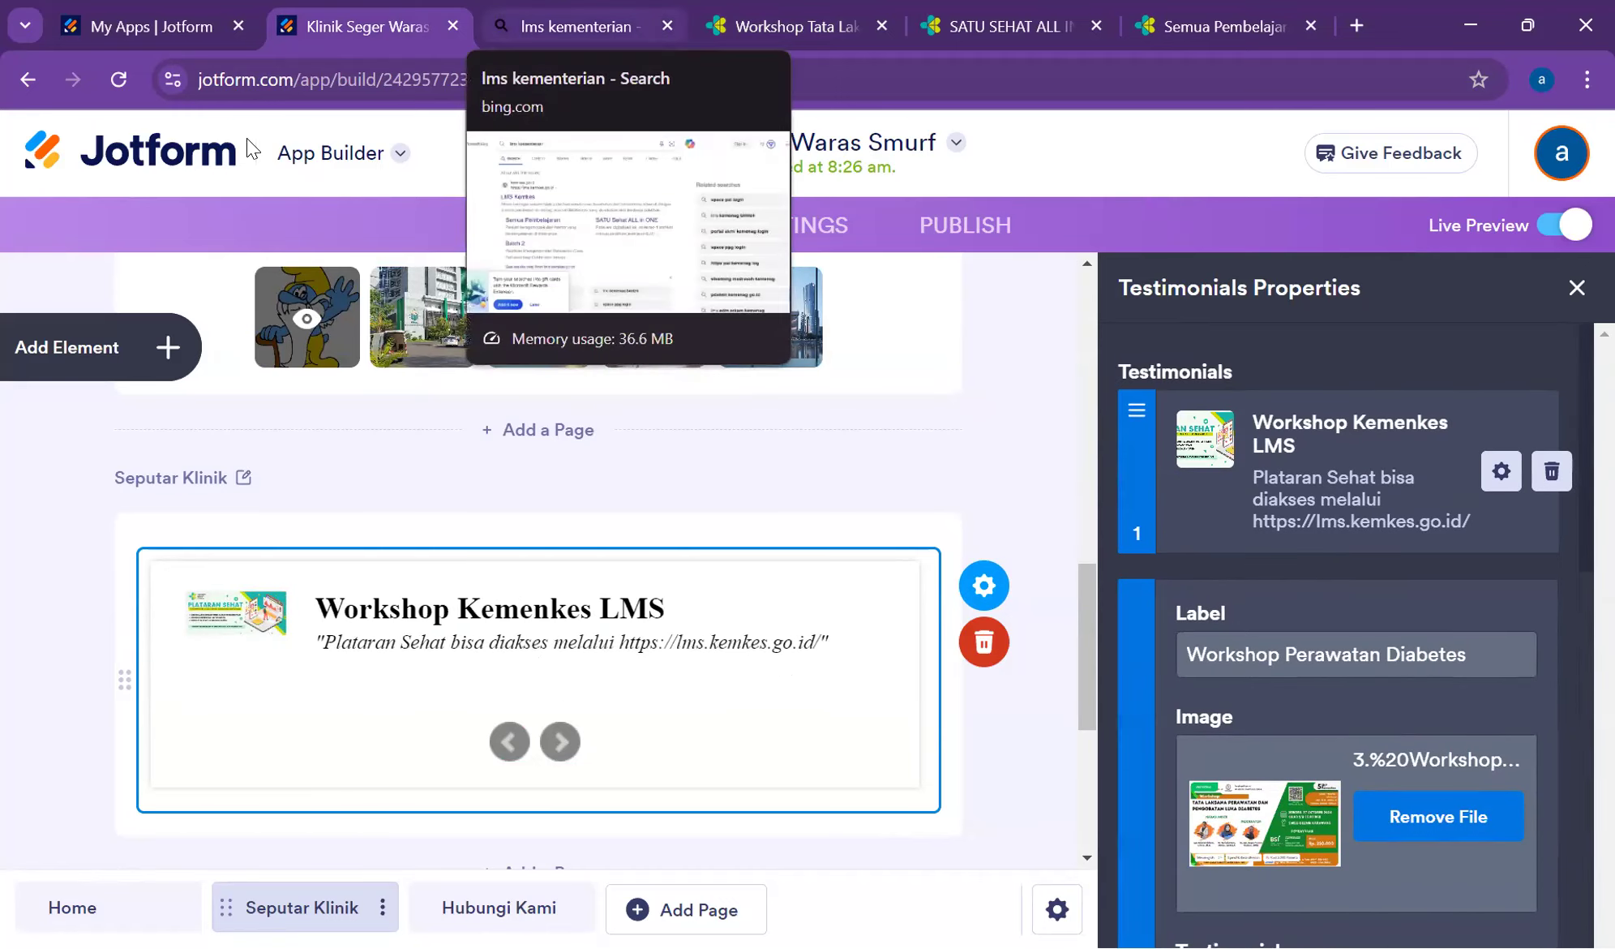
- Review the diabetes workshop page on the LMS Kemkes site, from its title and description down to the workshop content sessions
left_click(795, 26)
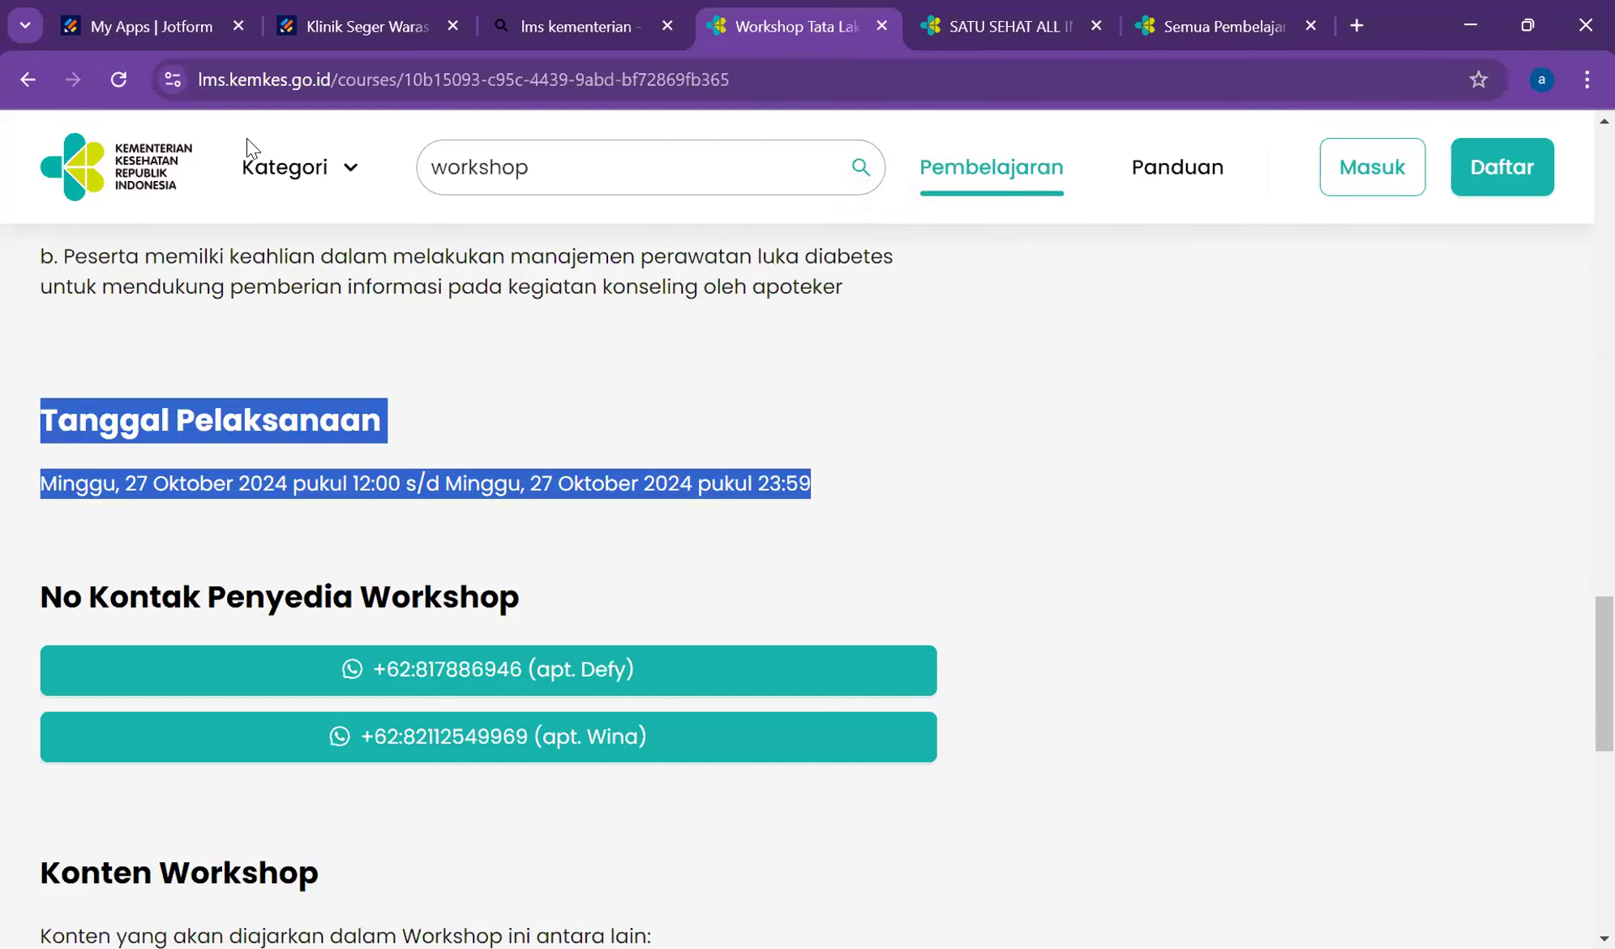
scroll(608, 457, "up", 15)
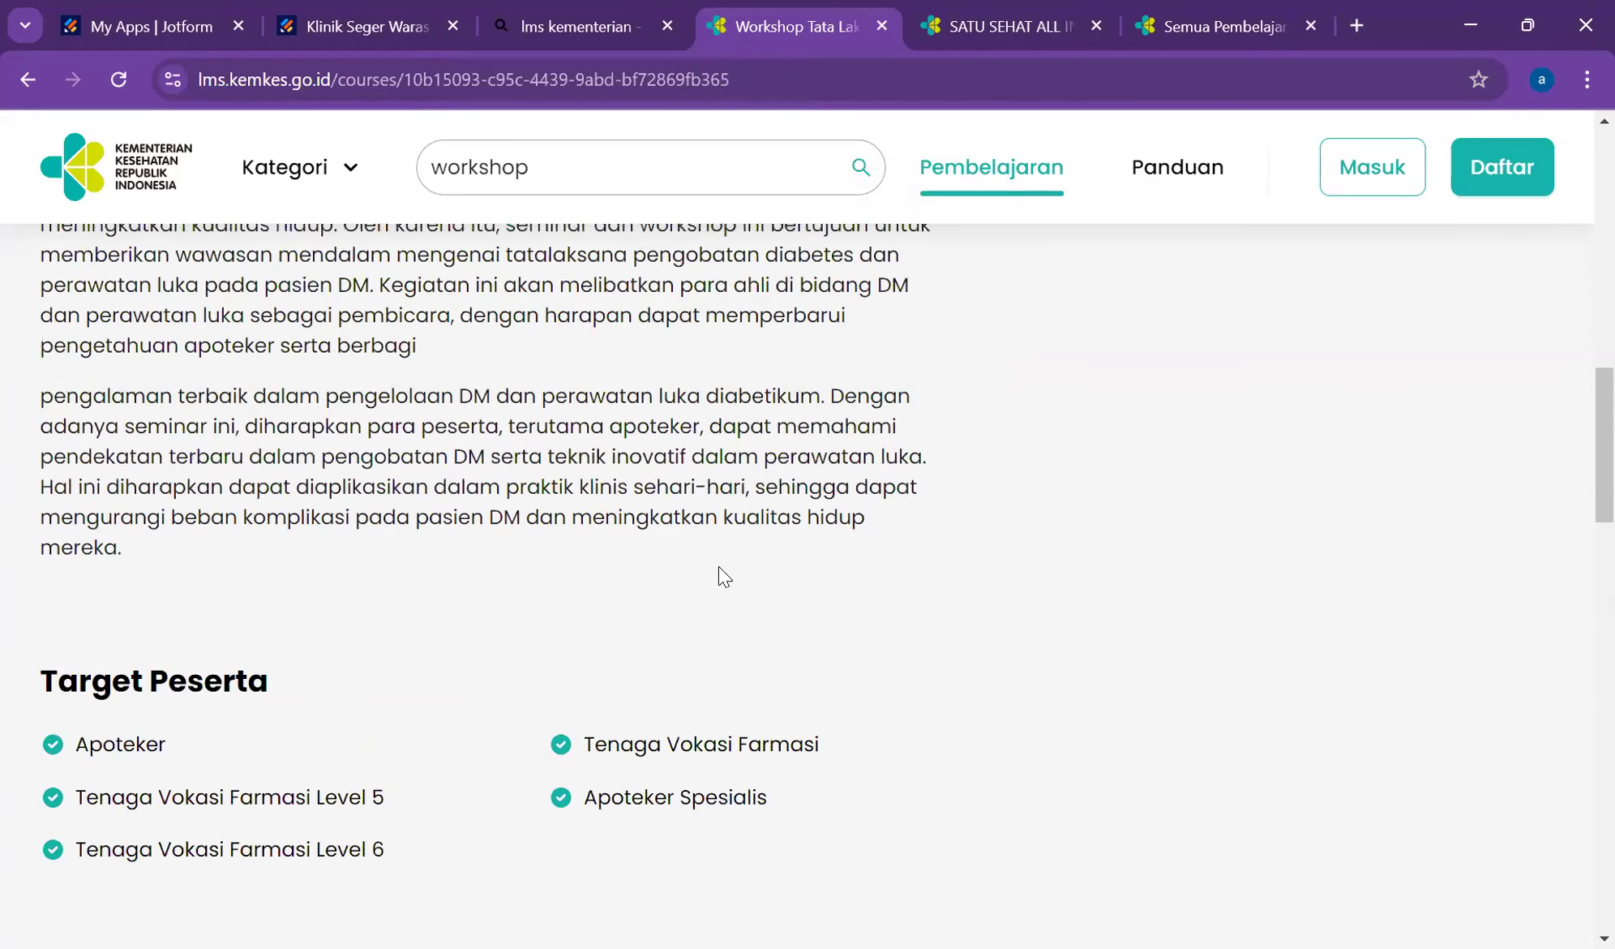
scroll(718, 566, "up", 5)
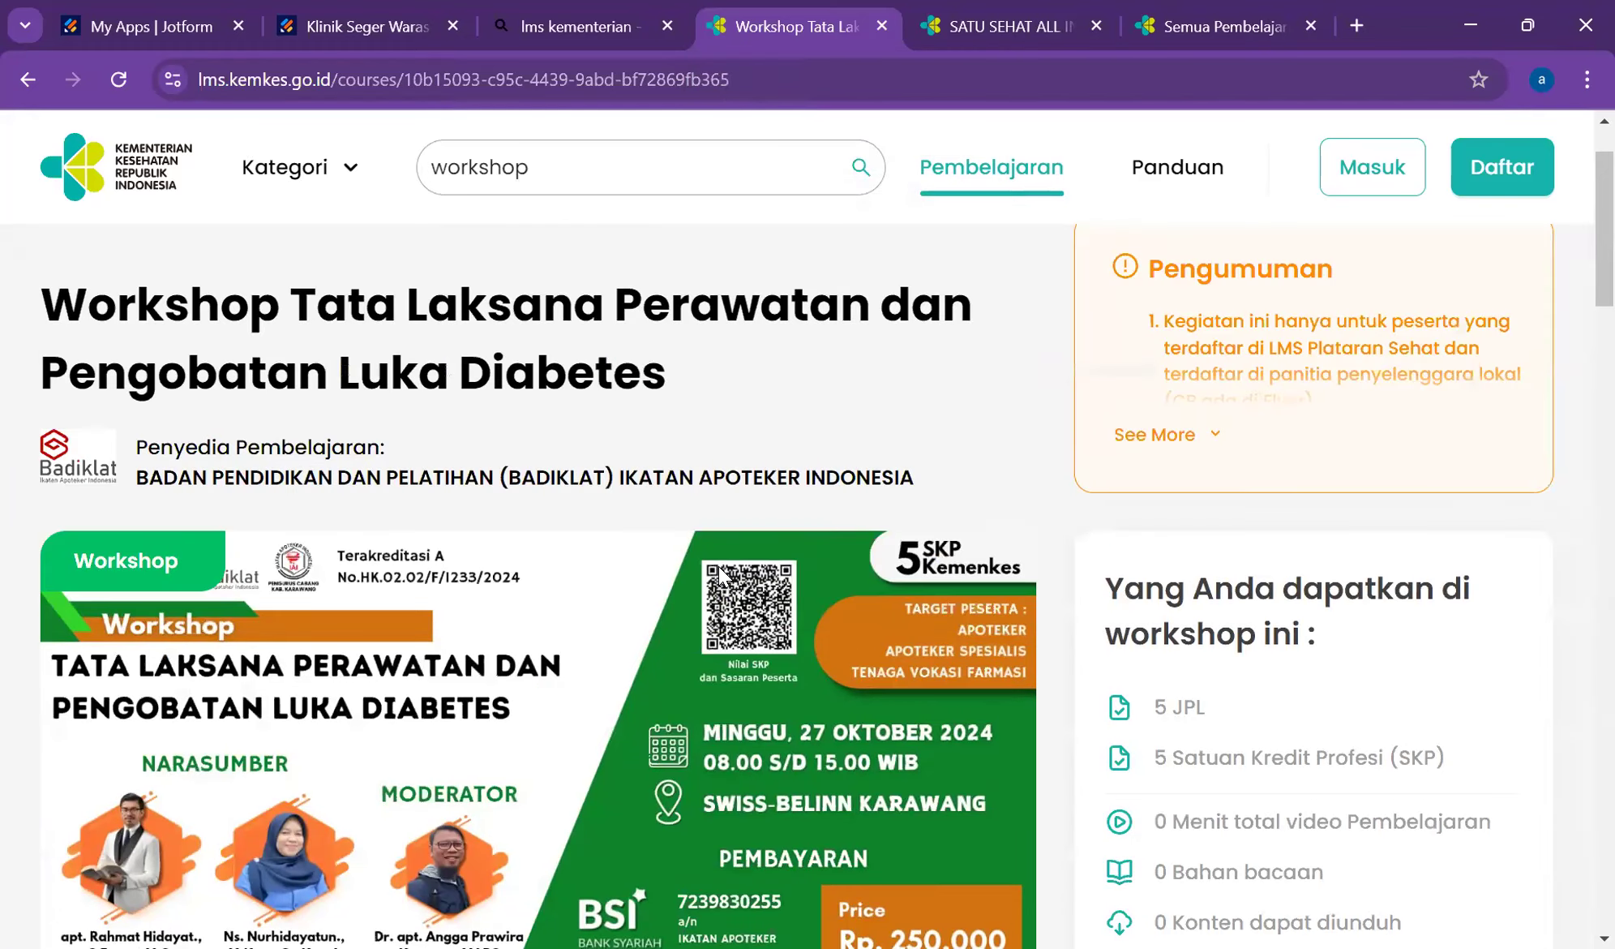
scroll(720, 573, "up", 2)
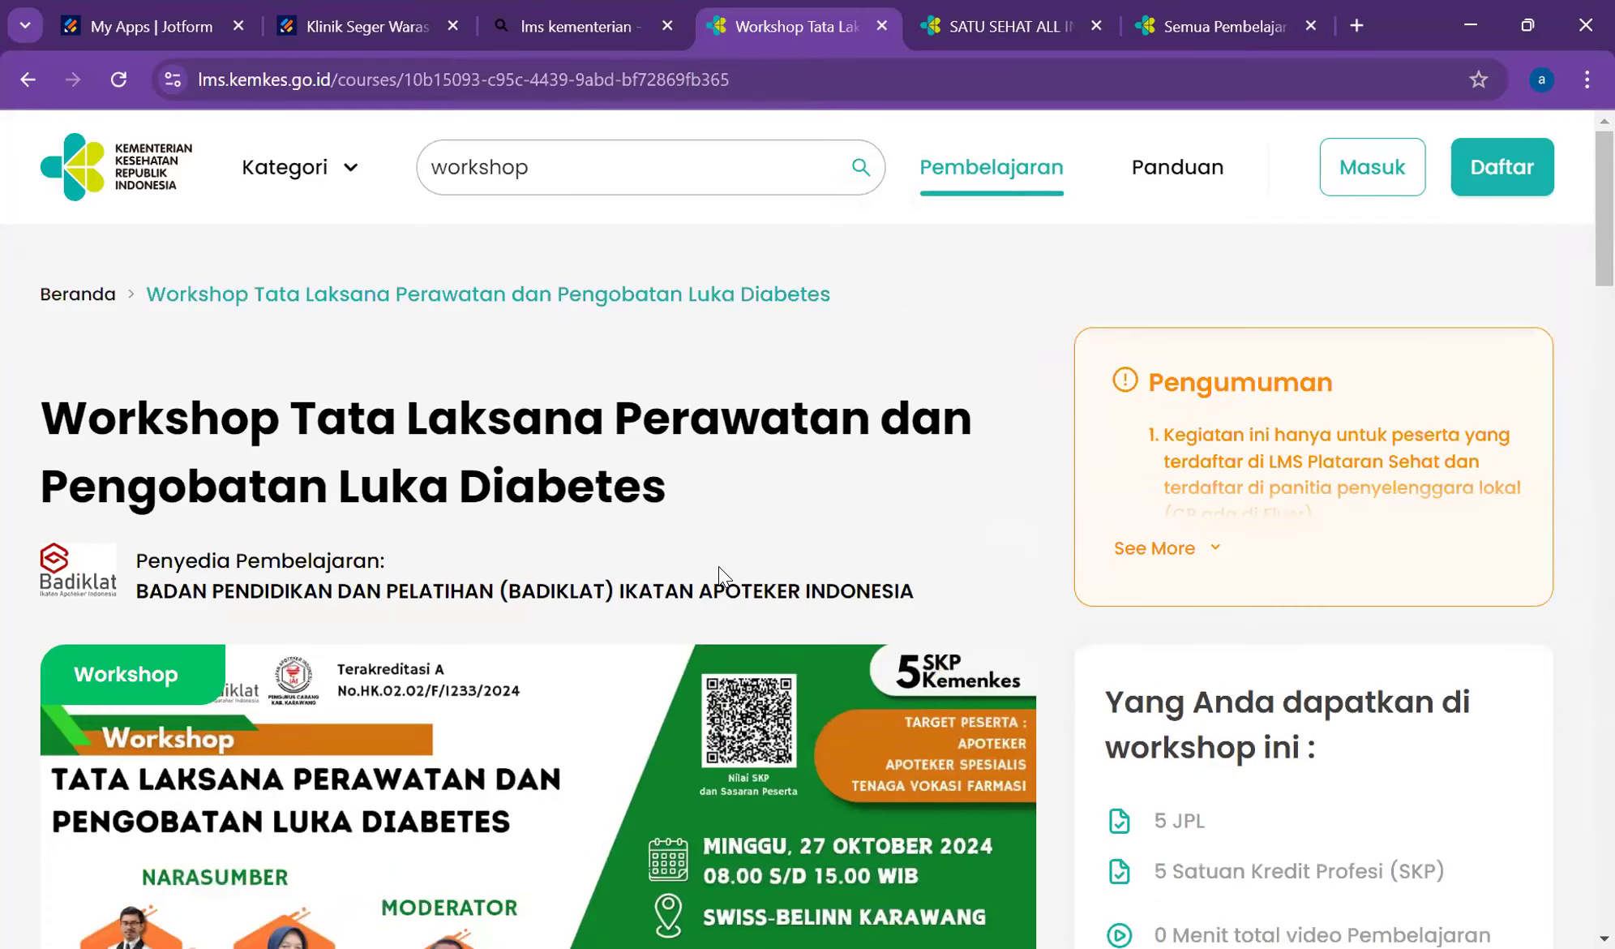
scroll(719, 572, "down", 10)
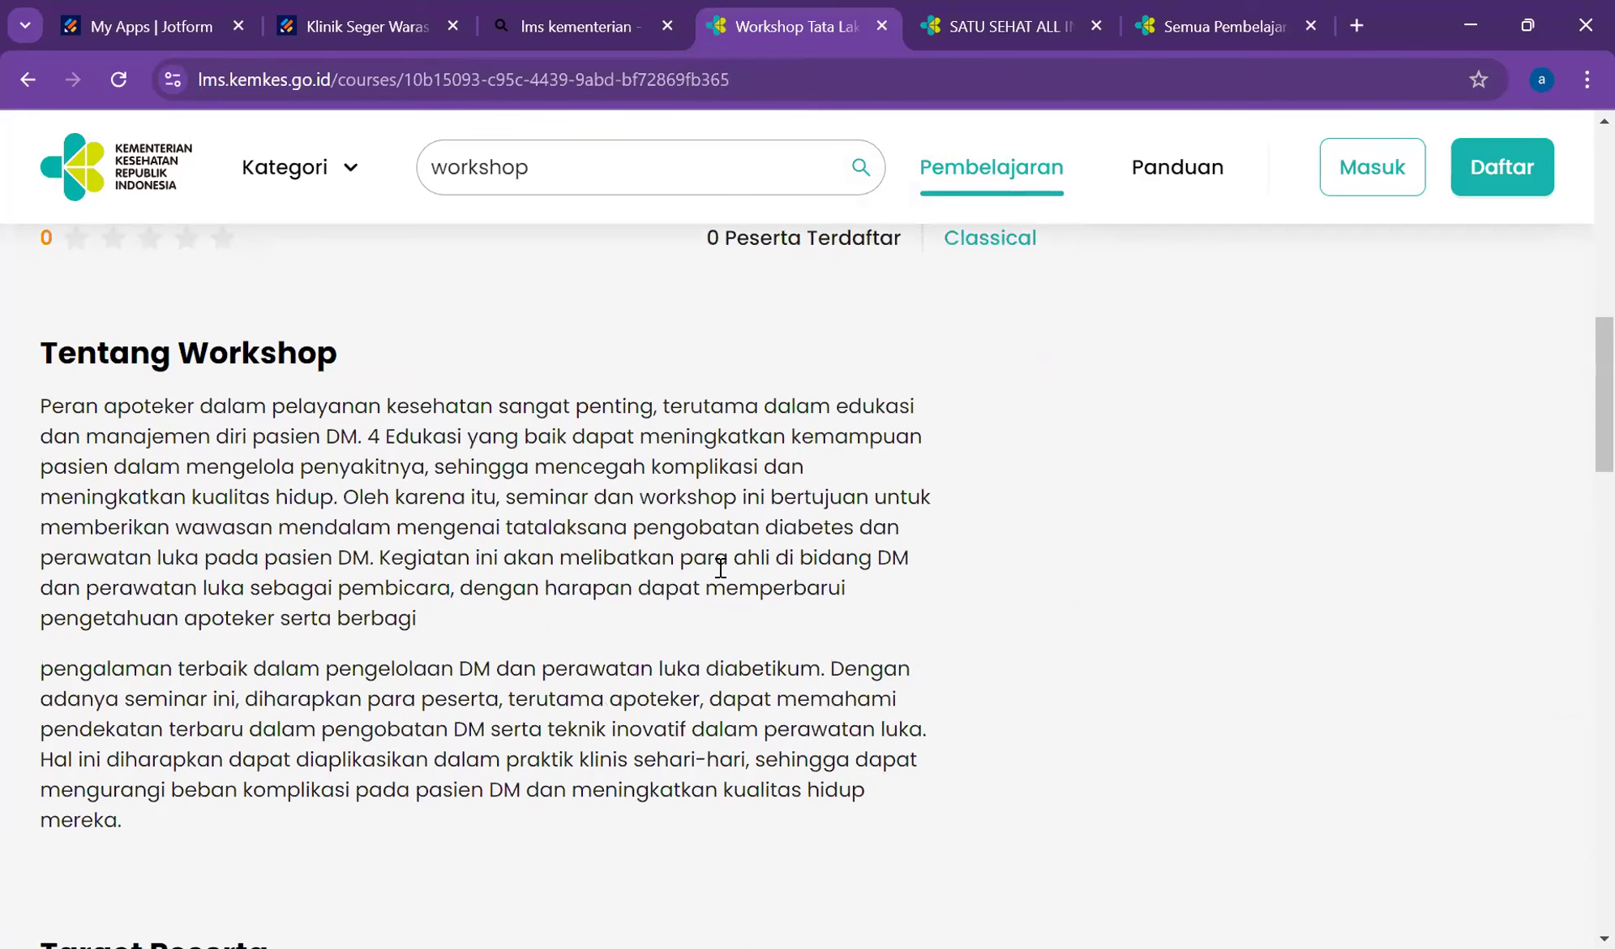
scroll(721, 568, "down", 20)
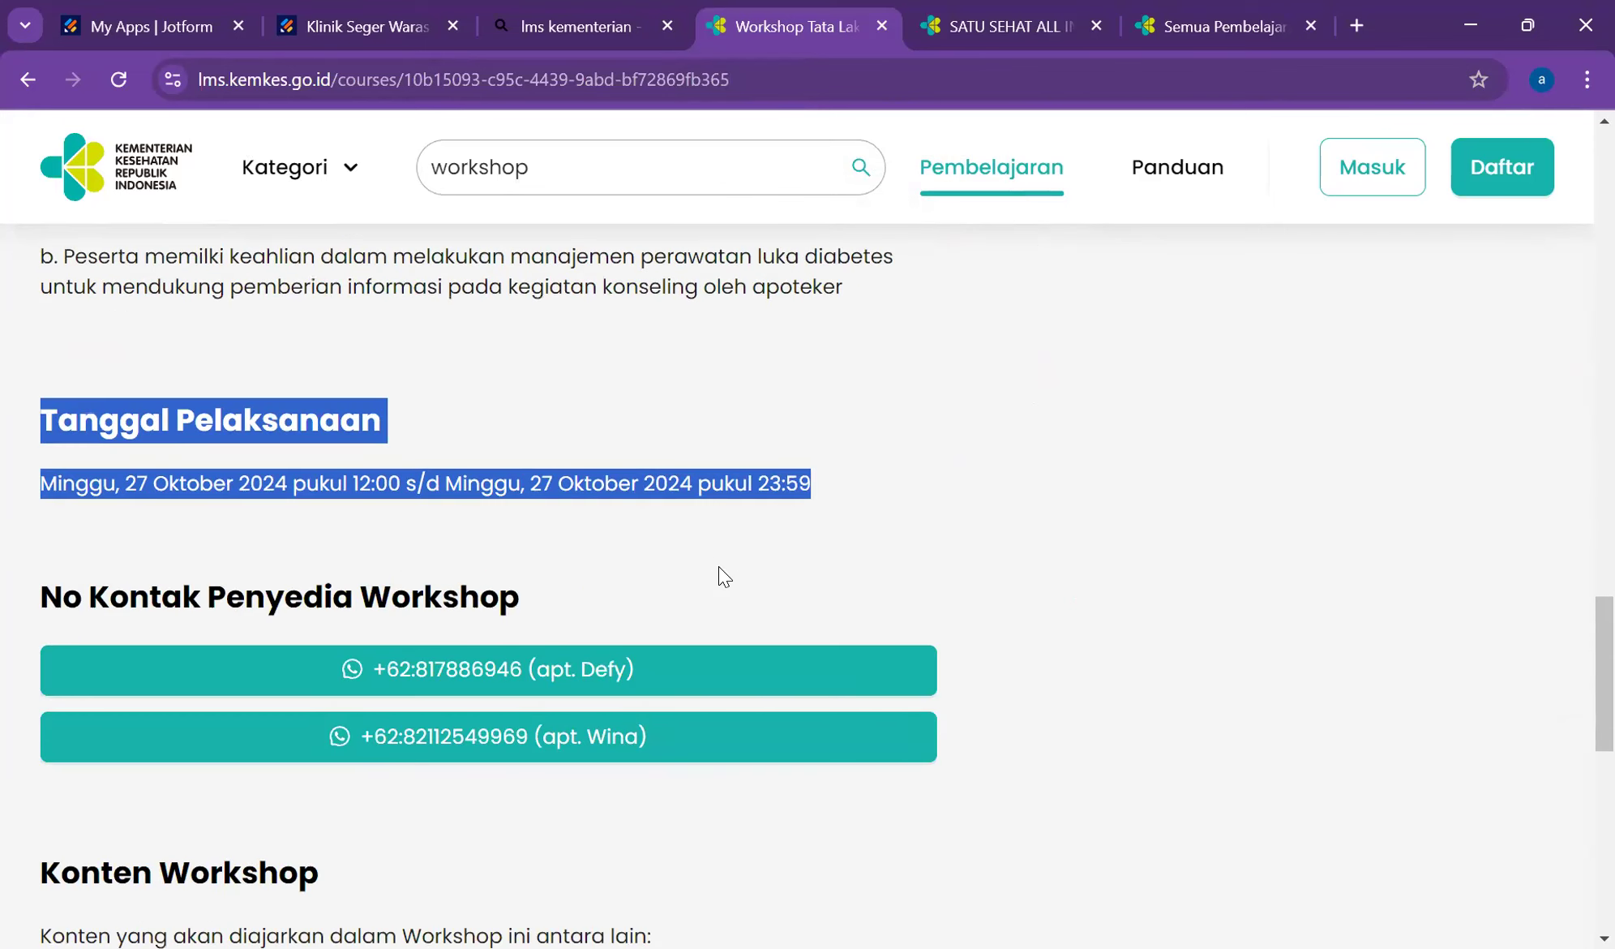
scroll(778, 536, "down", 3)
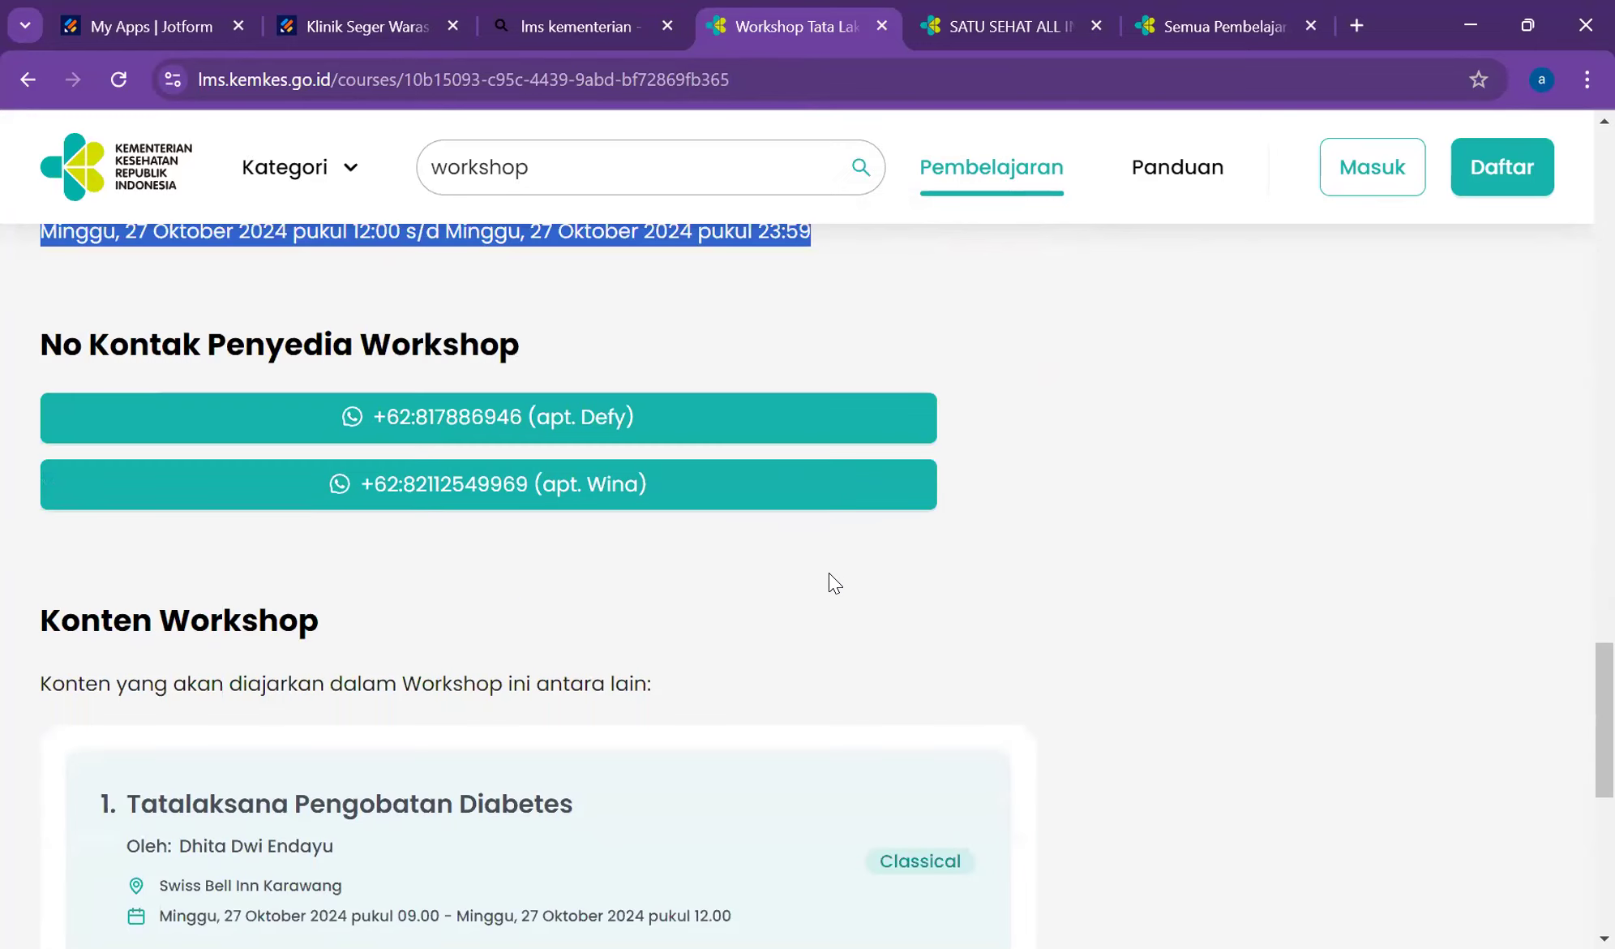
scroll(829, 574, "down", 3)
scroll(833, 581, "down", 5)
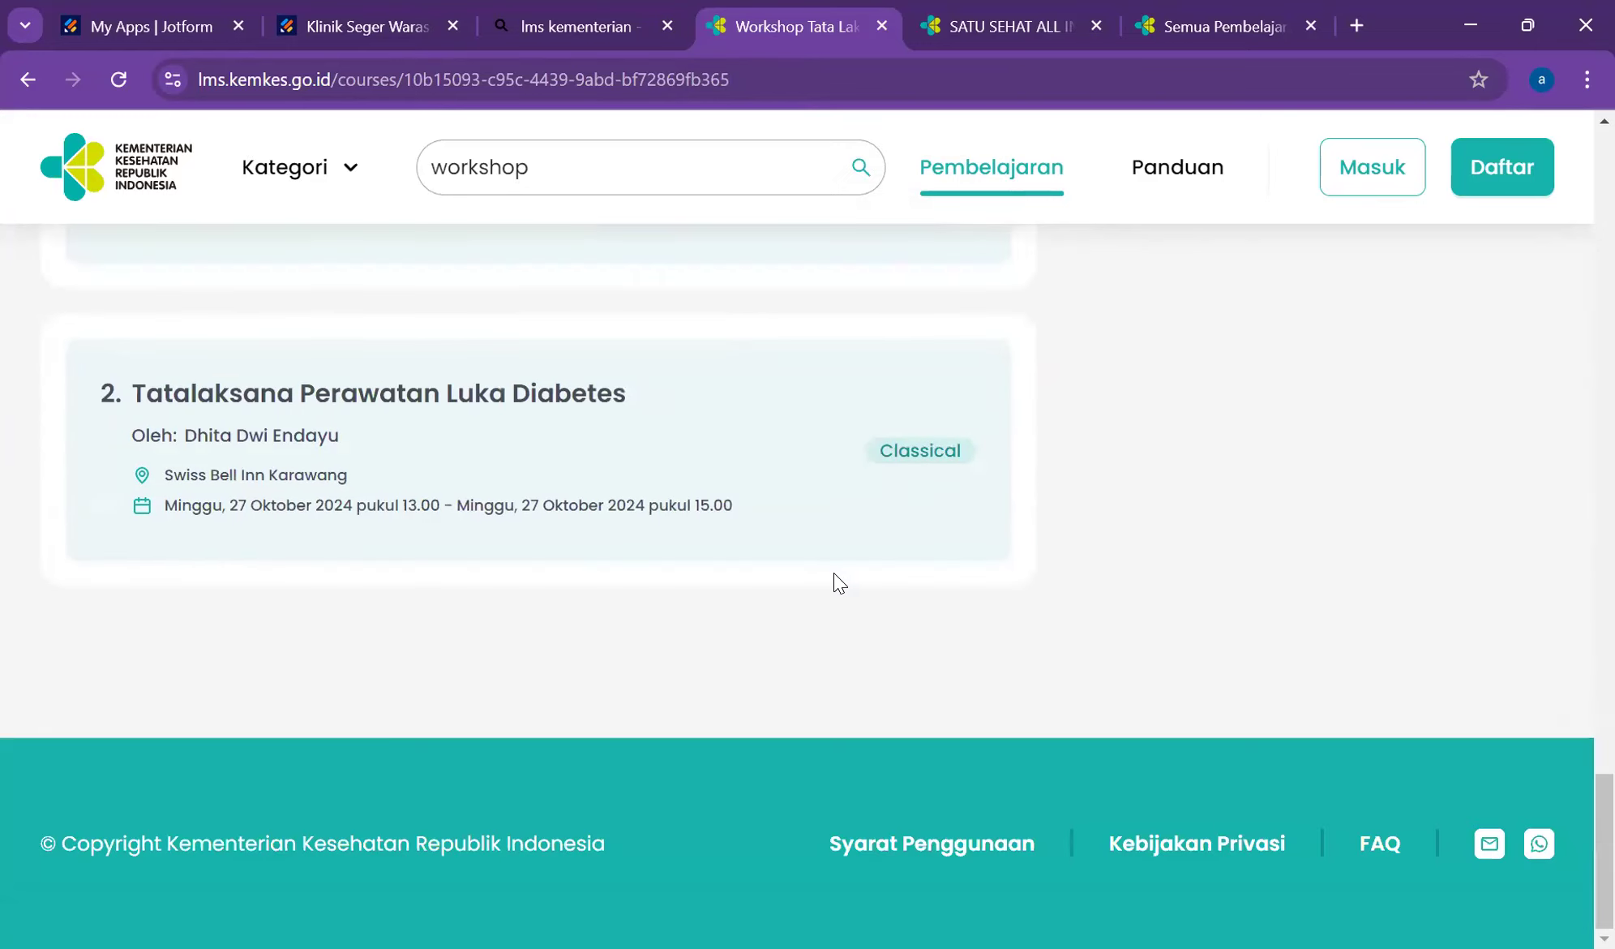
scroll(834, 581, "up", 15)
scroll(1037, 554, "up", 15)
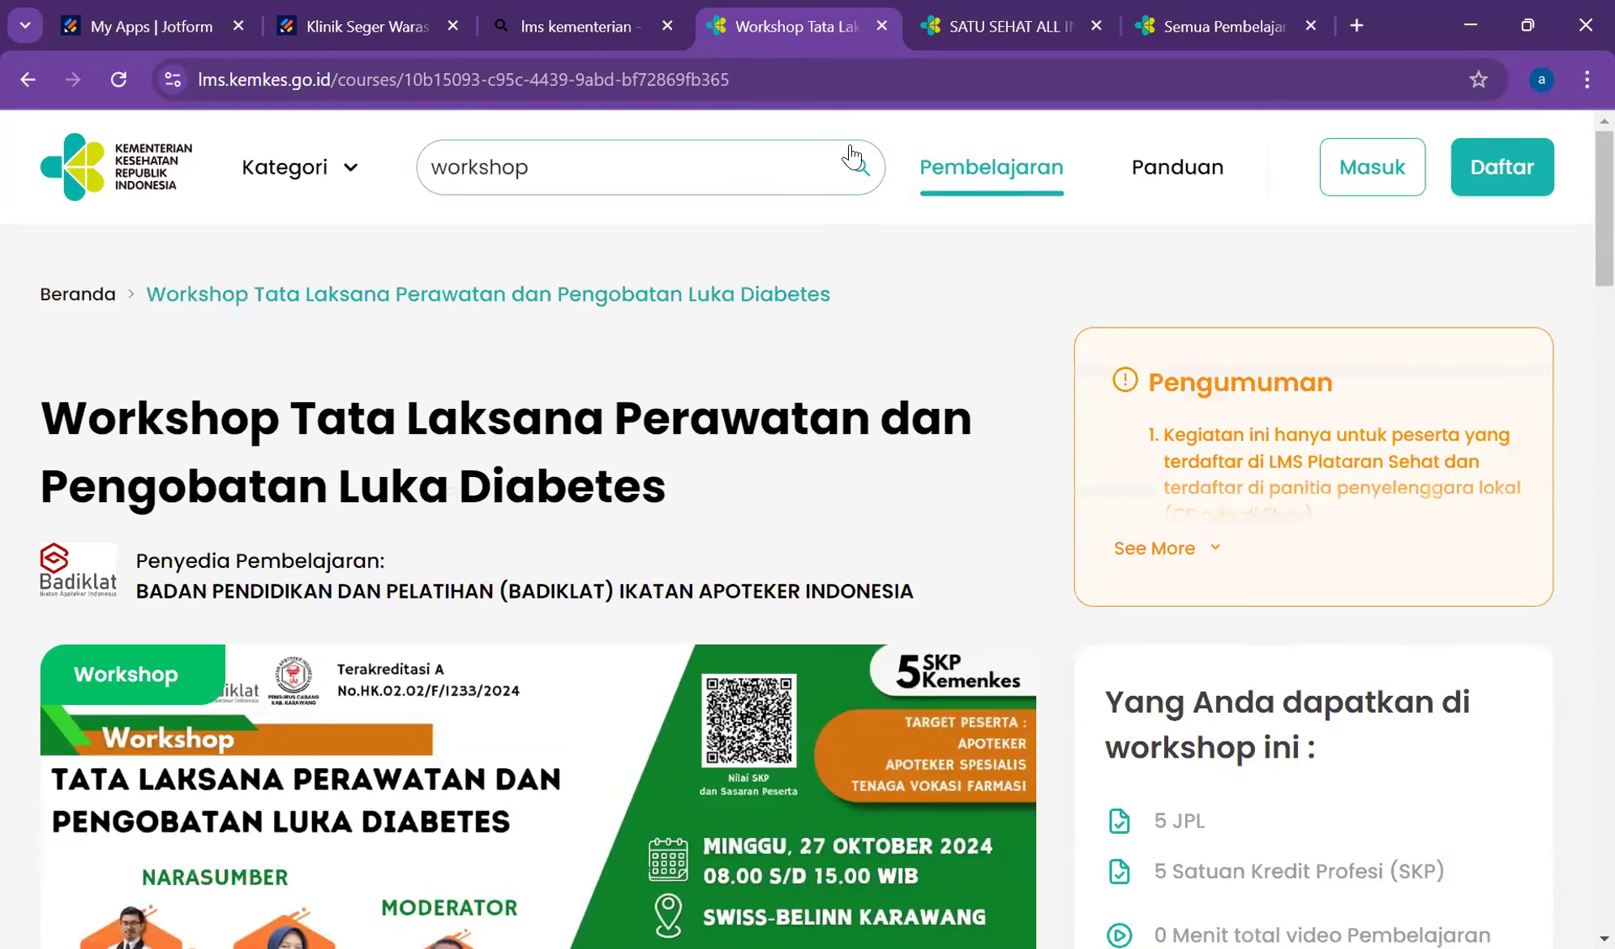
- Copy the diabetes workshop page's URL, paste it at the end of the second testimonial's text in Jotform, and save that testimonial
key("ctrl+l")
key("ctrl+c")
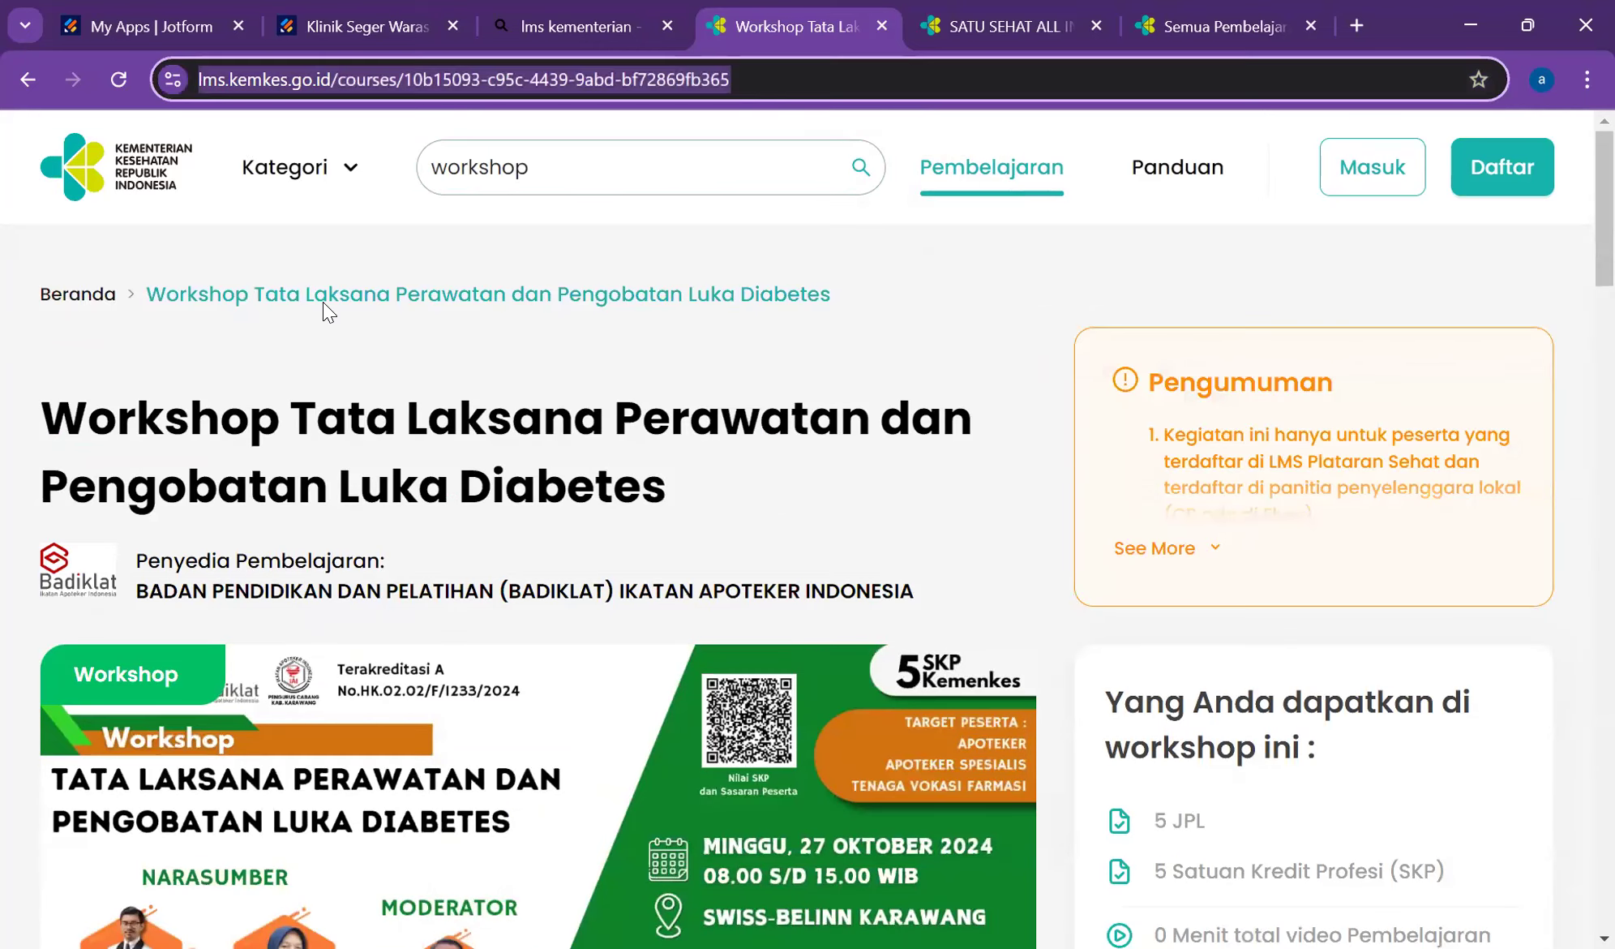
left_click(370, 16)
scroll(1481, 827, "down", 5)
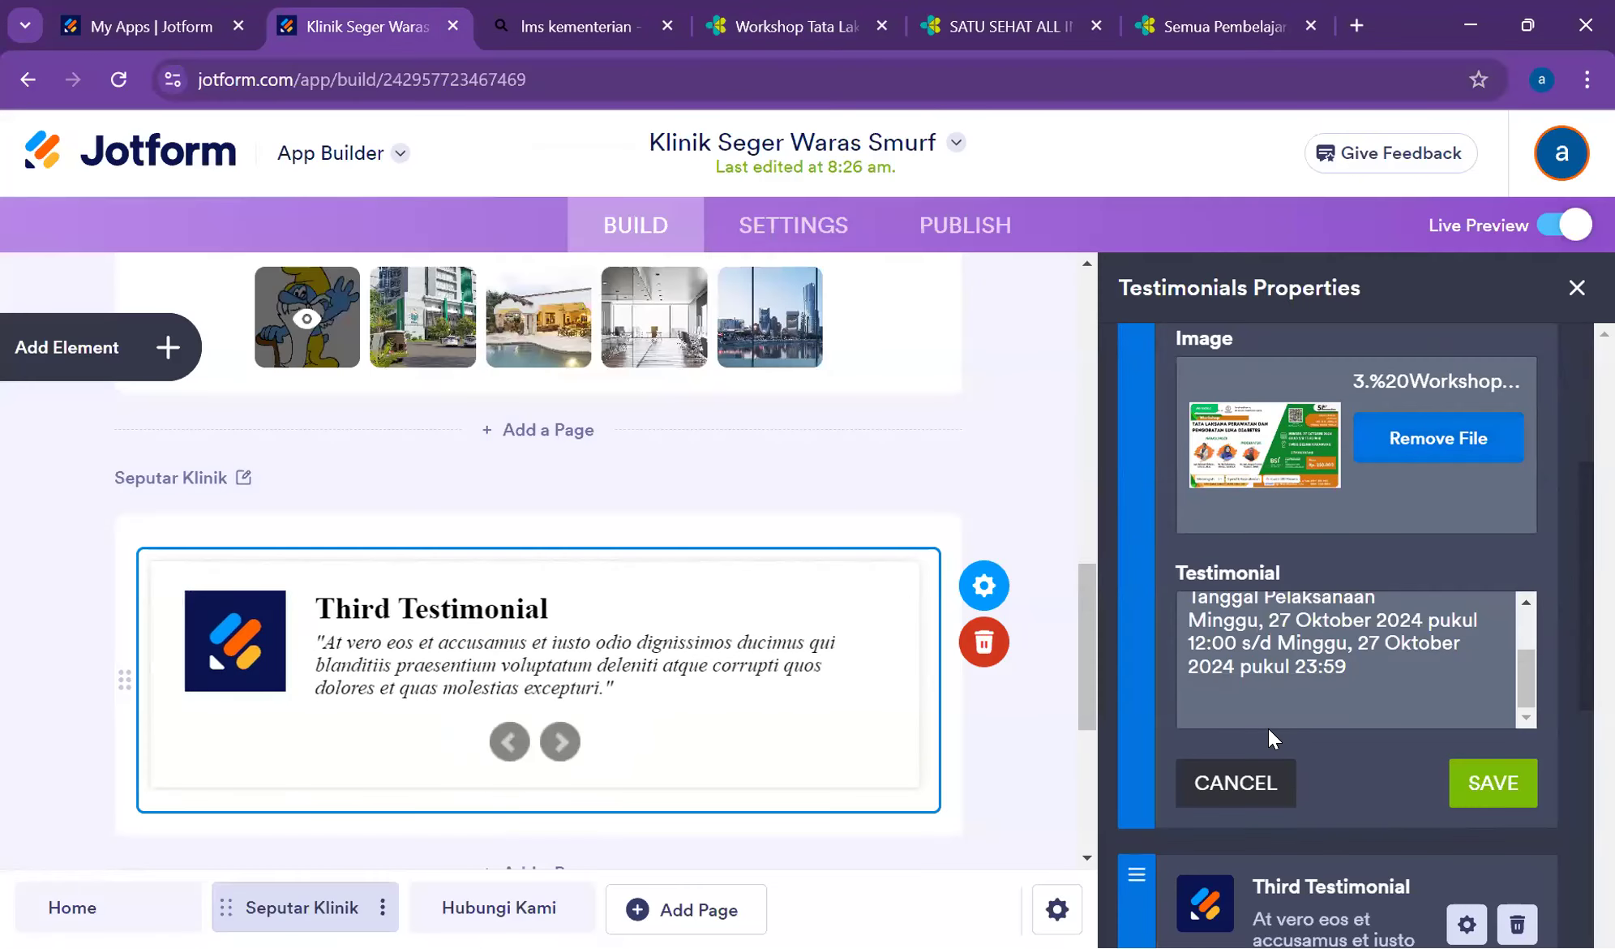
left_click(1296, 724)
key("ctrl+v")
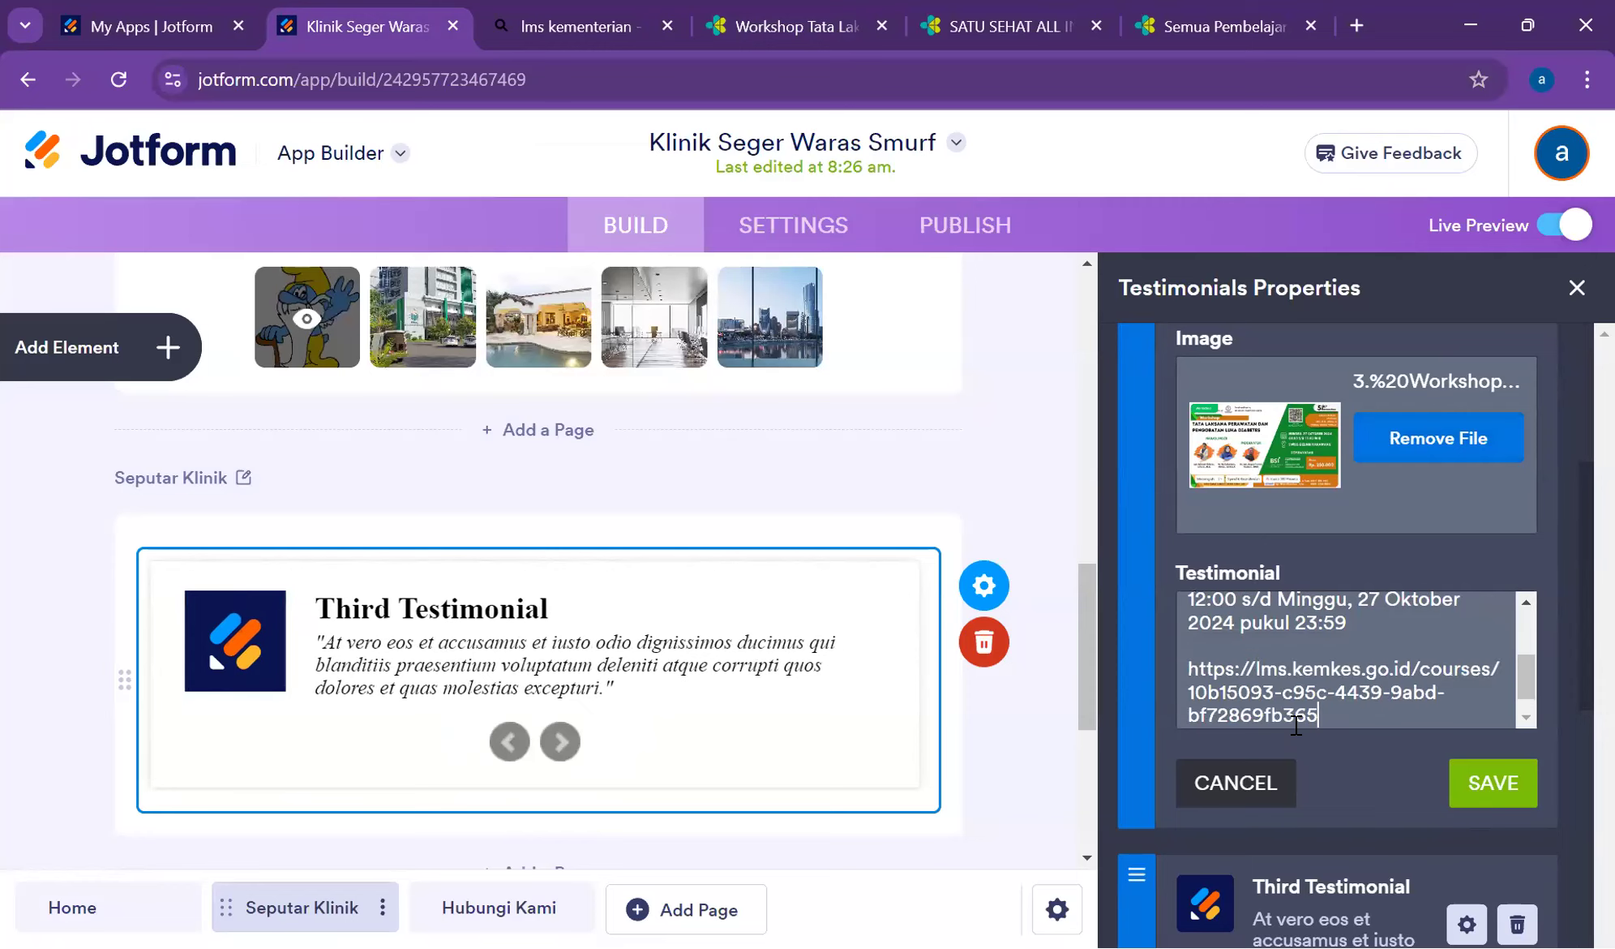
left_click(1477, 791)
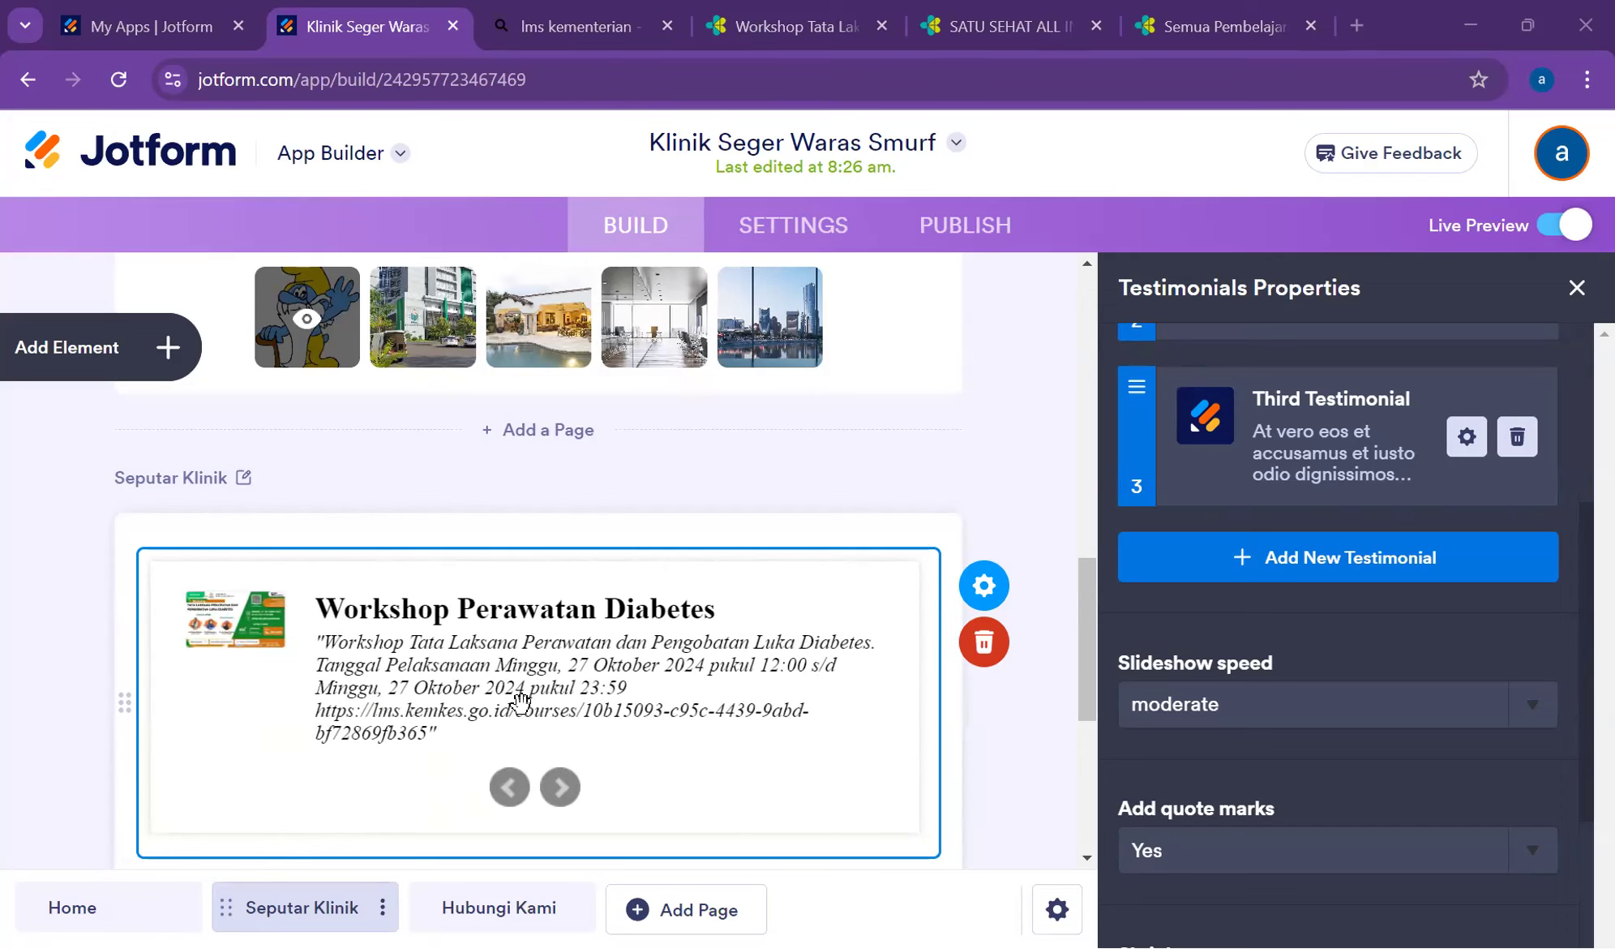
- Switch to the LMS Kemkes site and search its courses for "stroke"
mouse_move(975, 20)
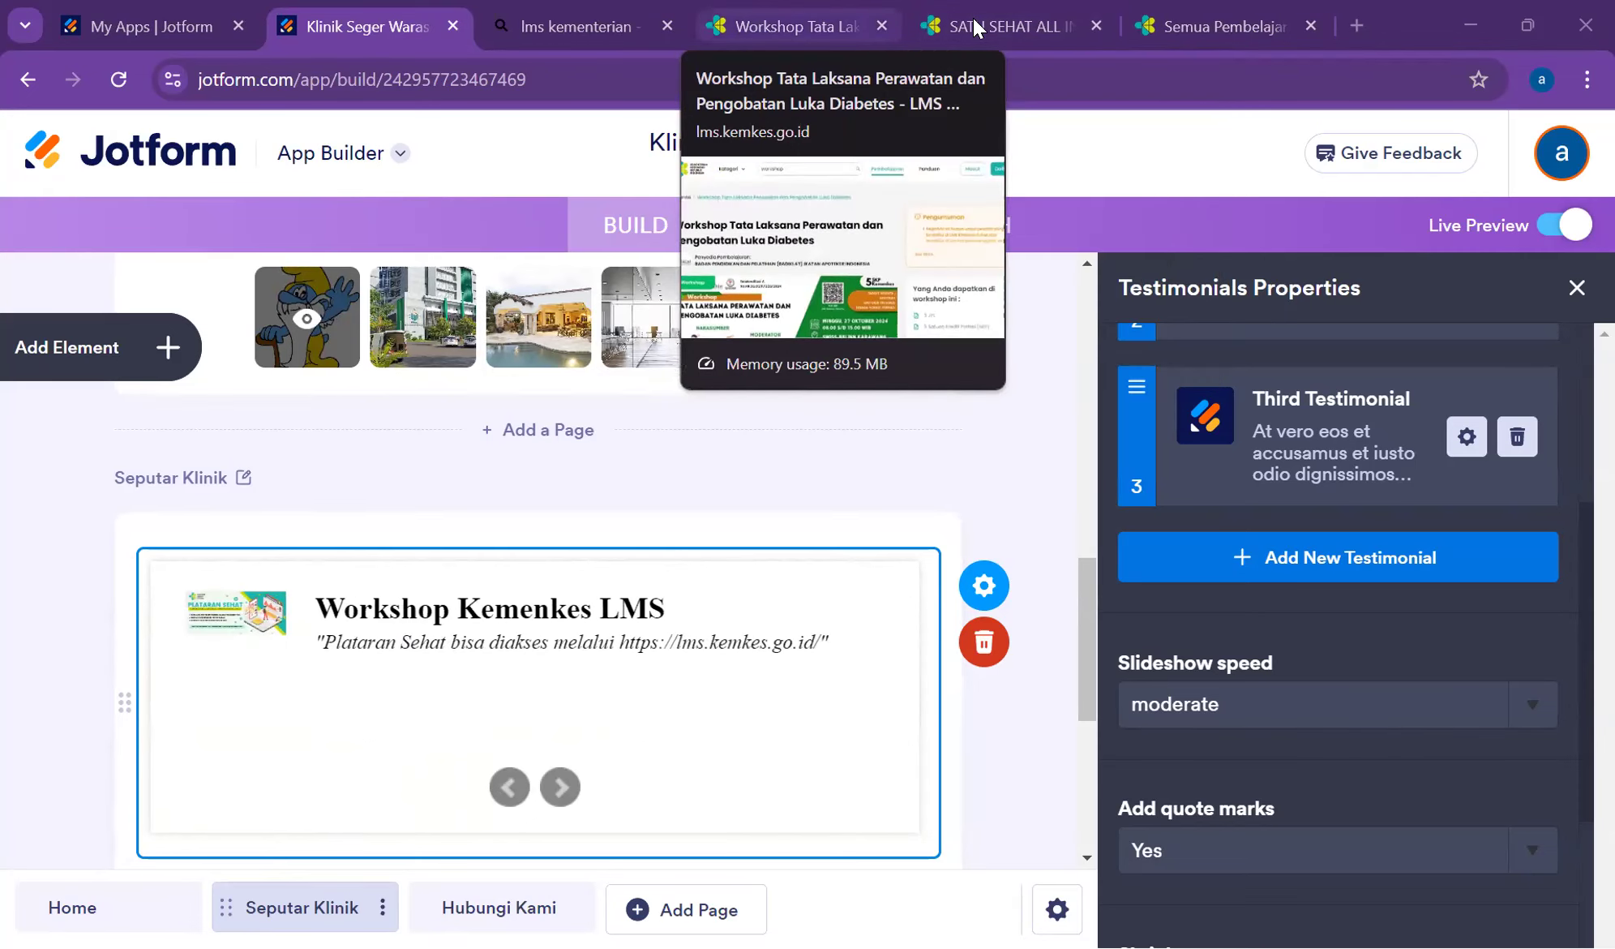
left_click(838, 18)
left_click(552, 170)
type("workshop stroke")
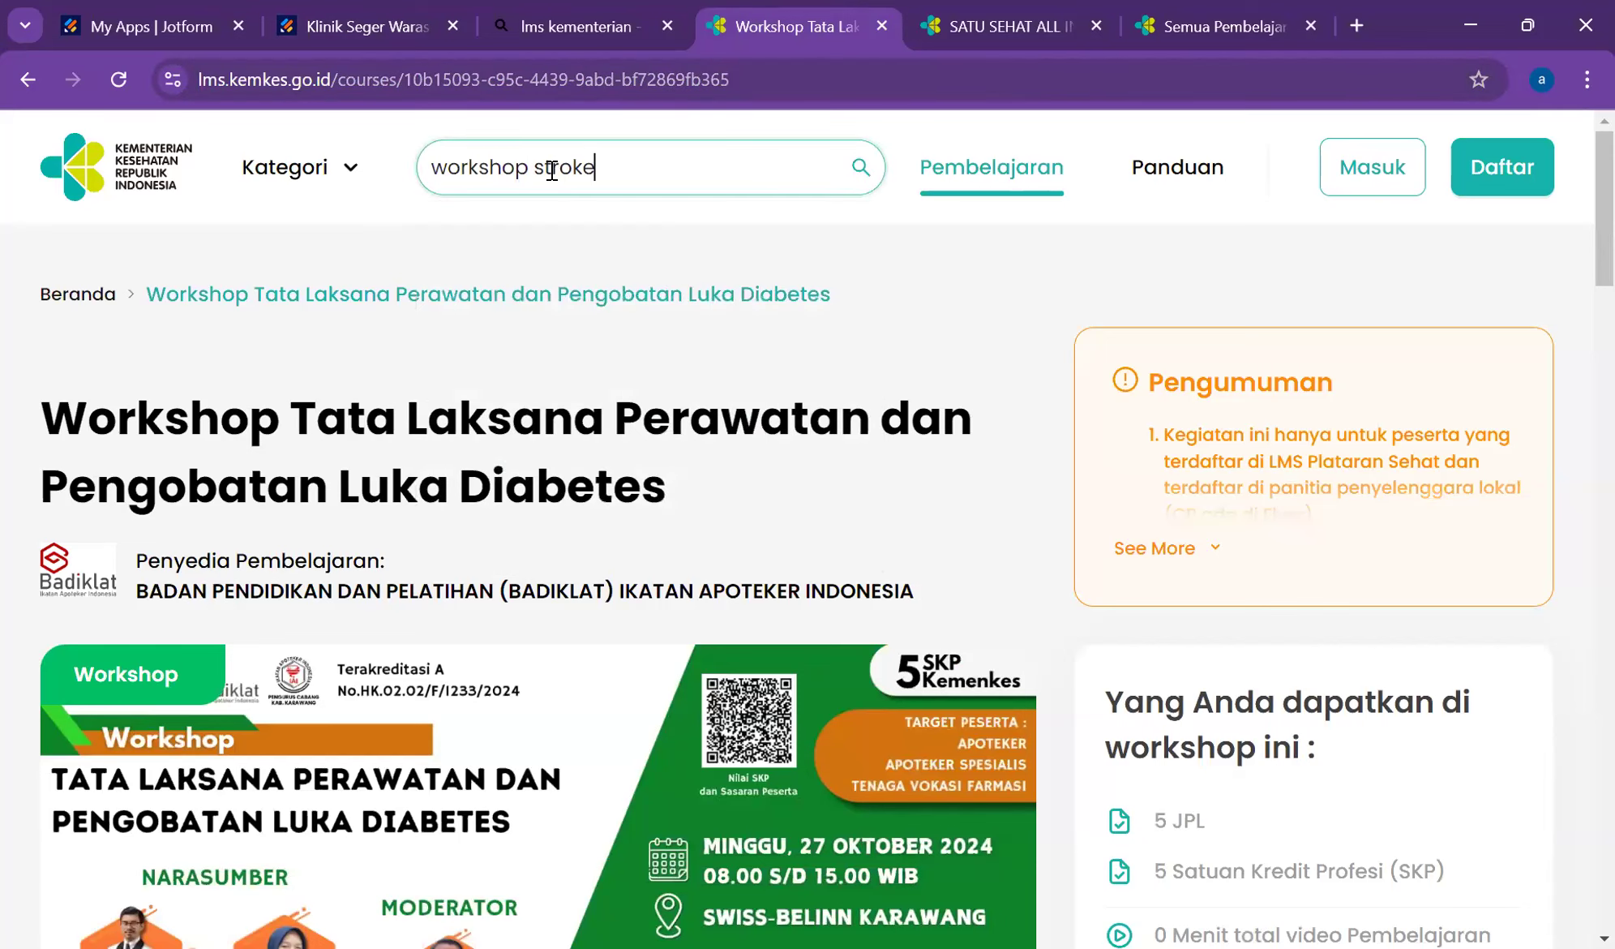
left_click_drag(535, 170, 387, 178)
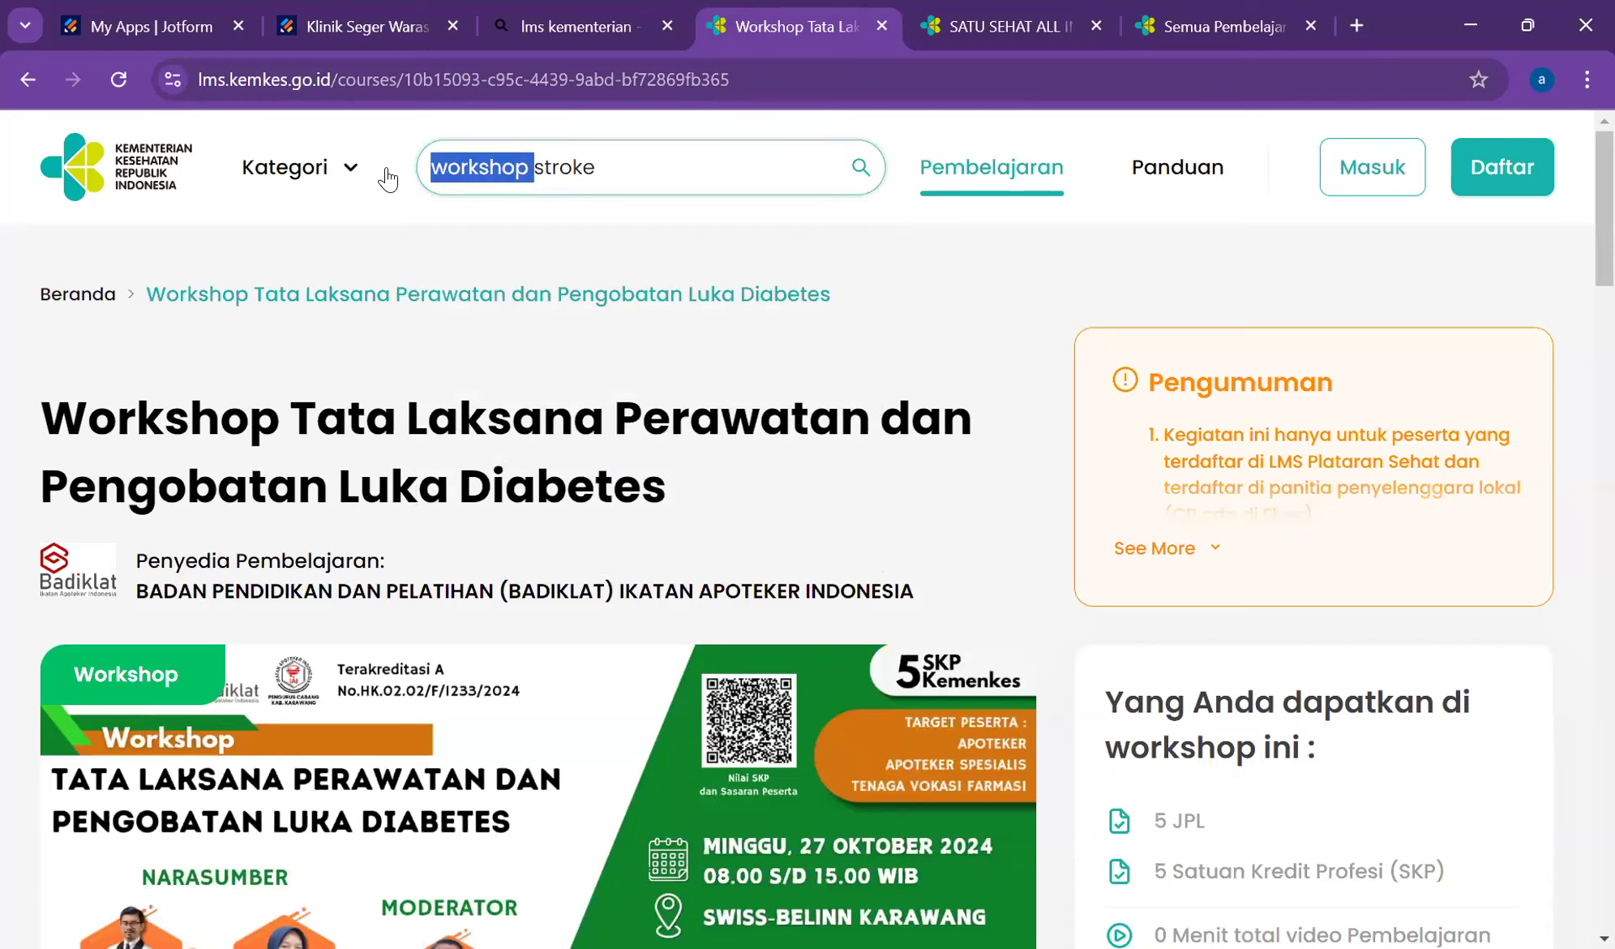
key("BackSpace")
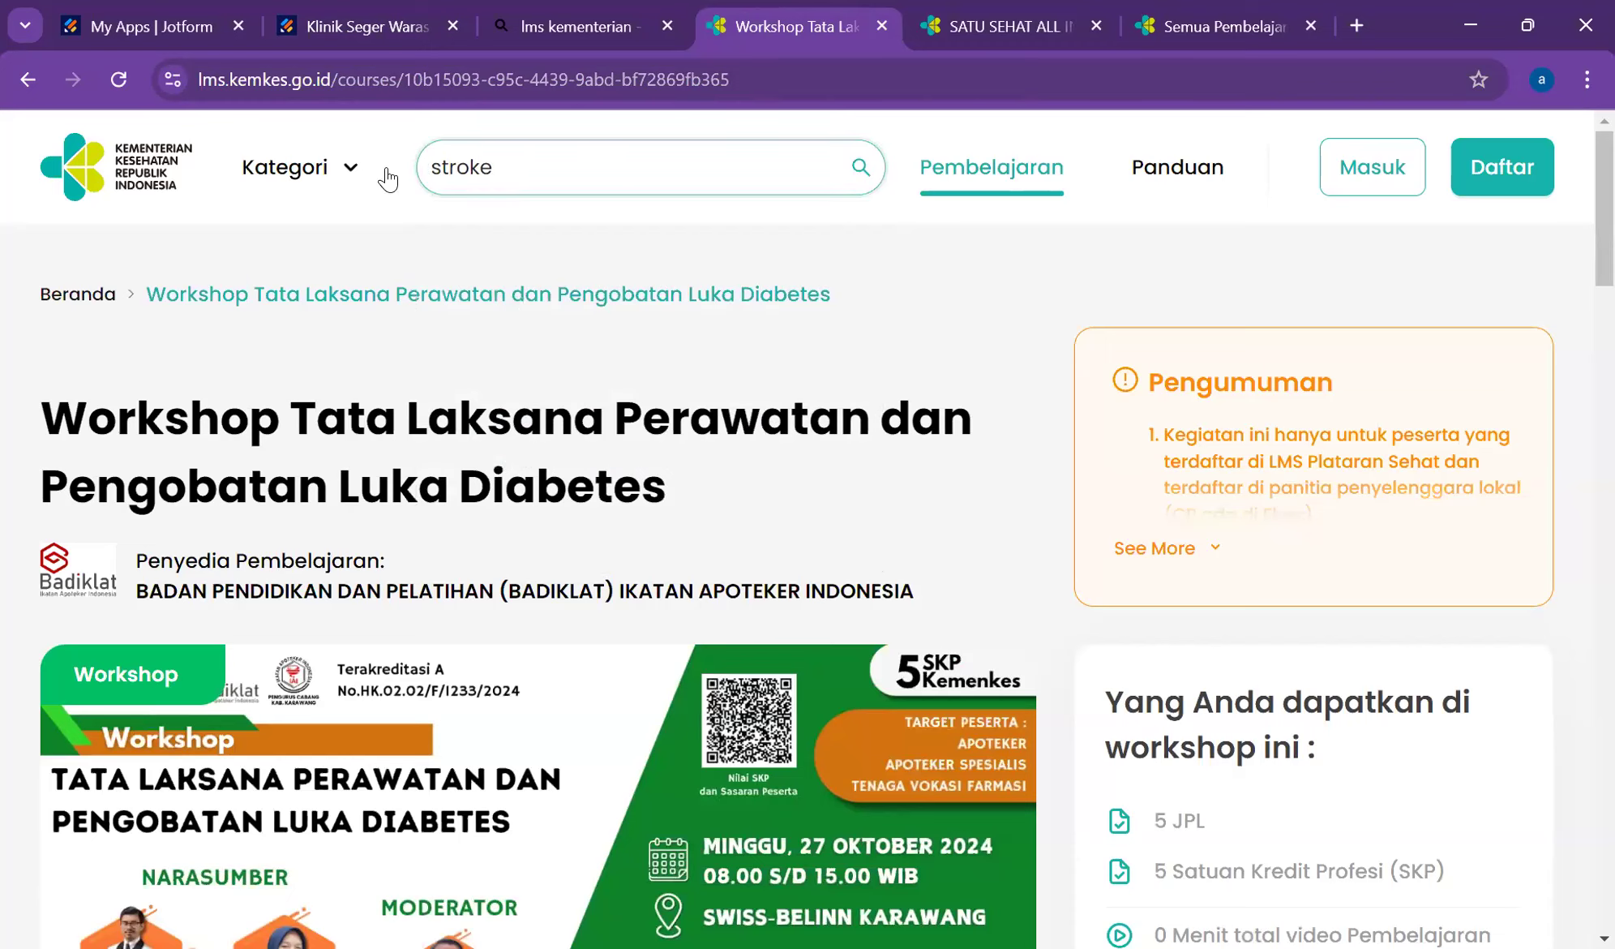
left_click(506, 161)
key("Return")
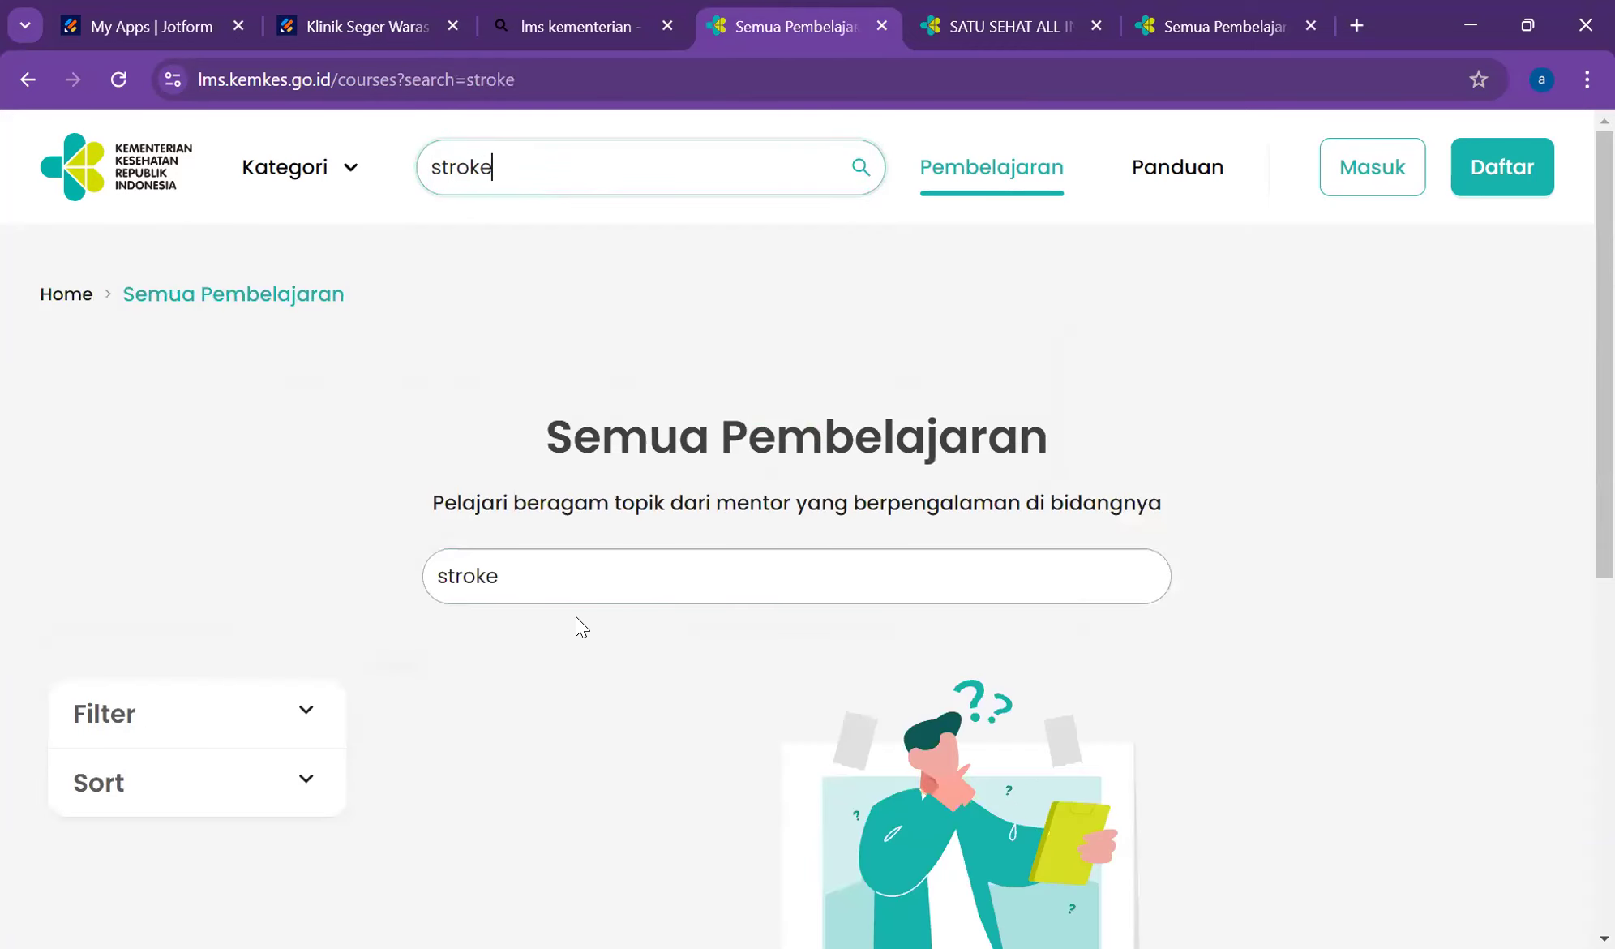
- Search the LMS Kemkes courses for "tata" instead and open the detail page of the stroke patient care webinar
left_click_drag(500, 580, 386, 588)
type("st")
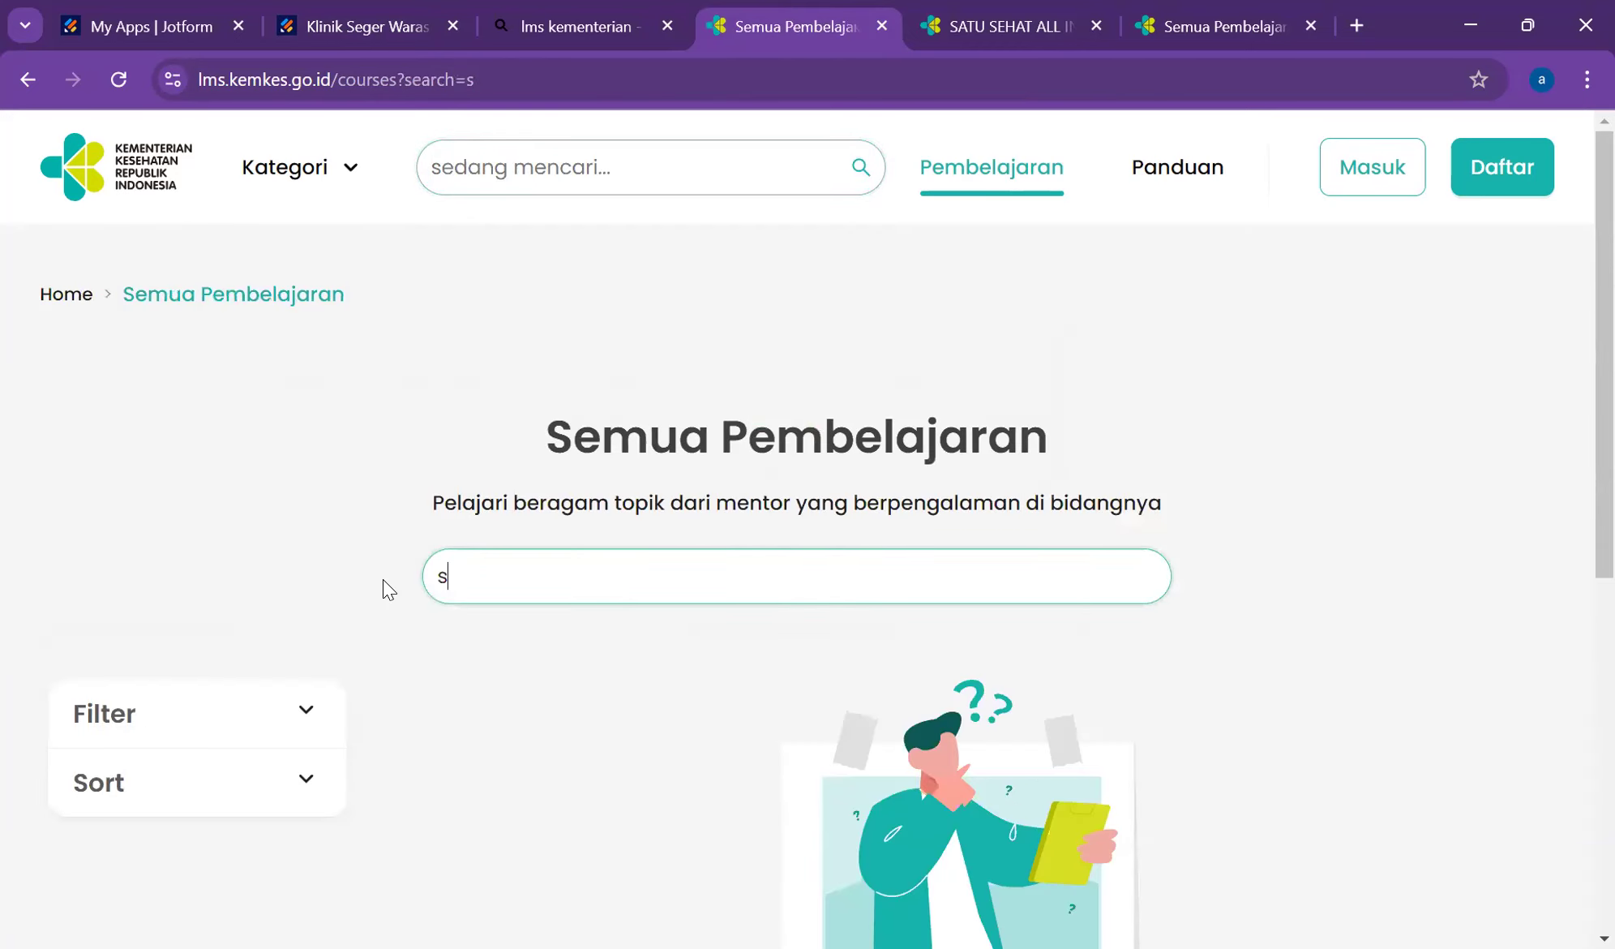
key("BackSpace")
key("BackSpace")
type("tata")
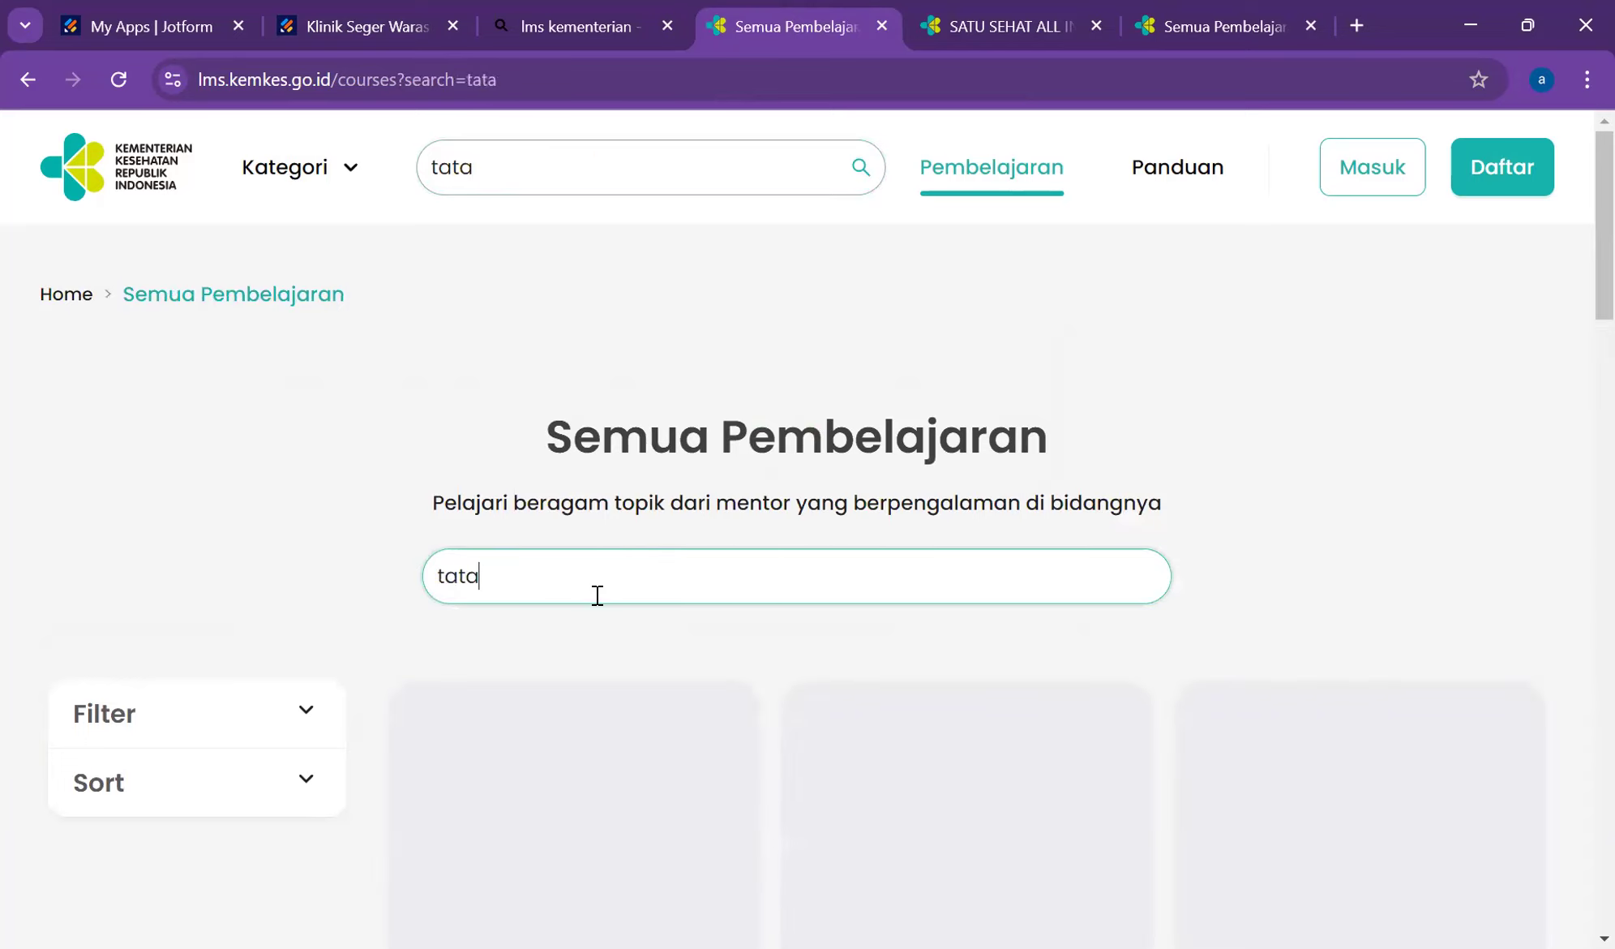
scroll(616, 592, "down", 3)
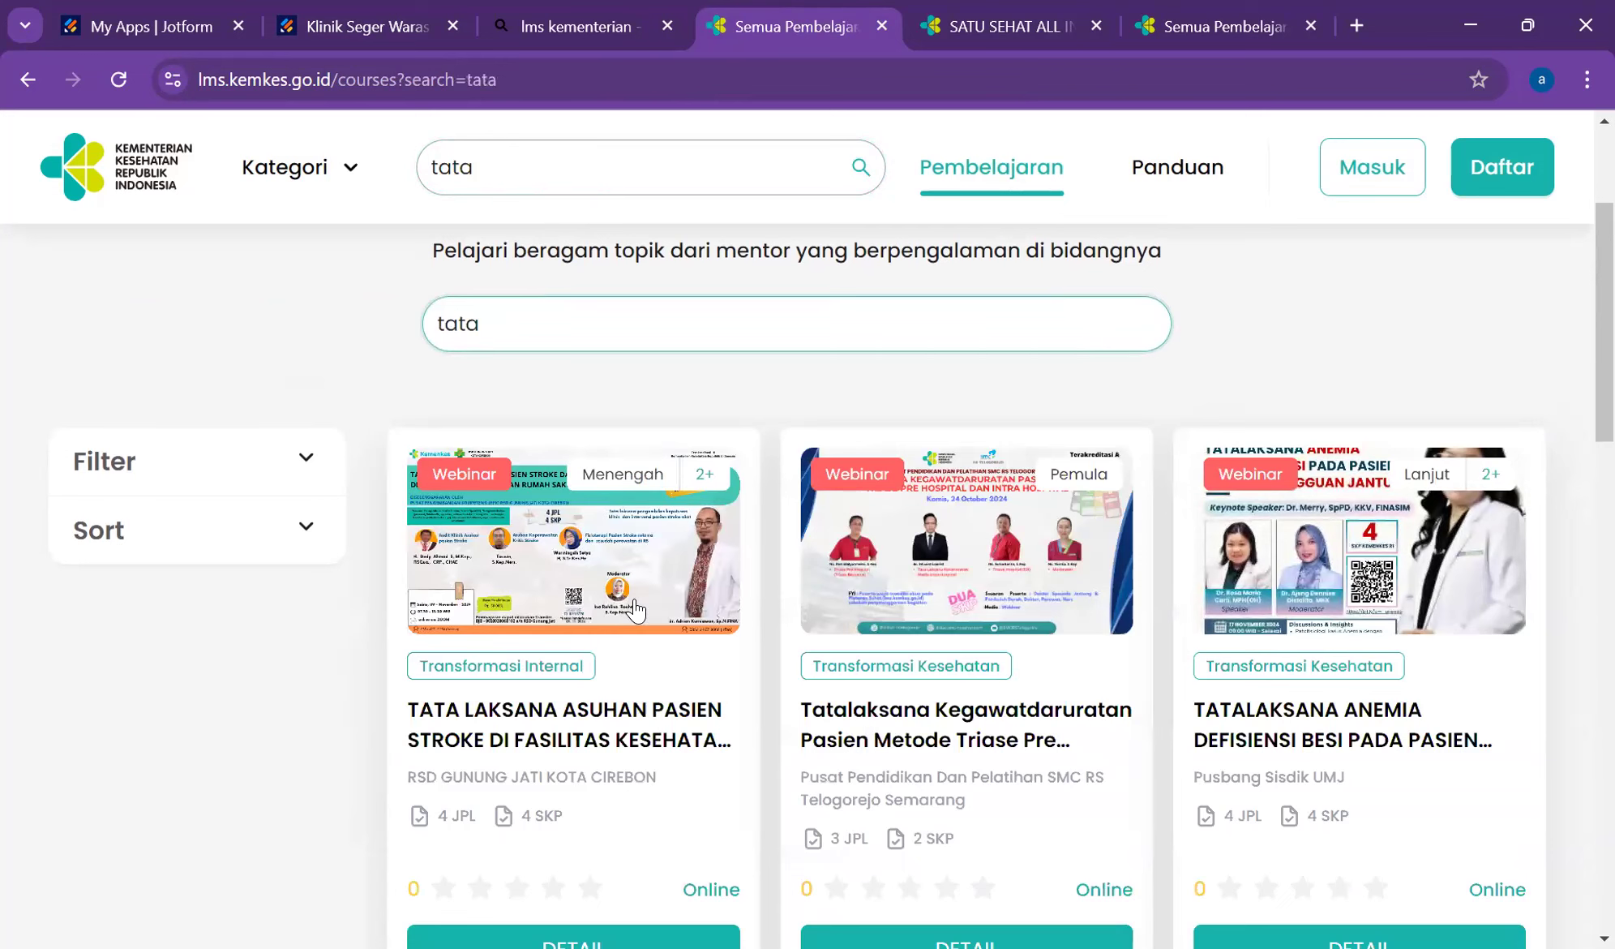
left_click(601, 564)
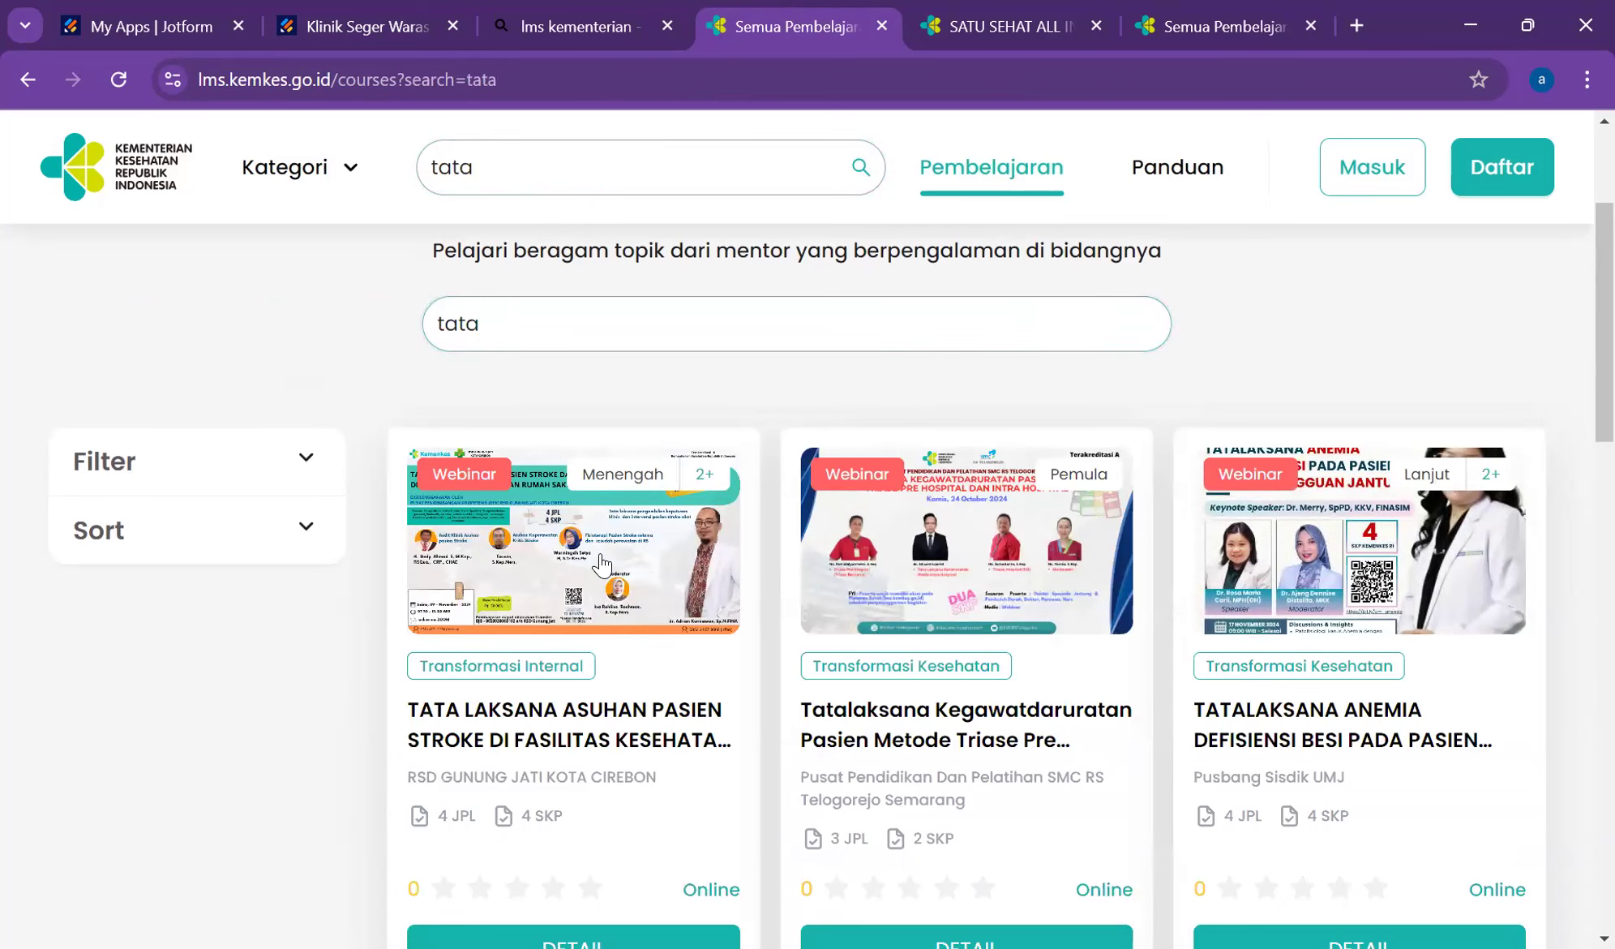
left_click(601, 719)
- Copy the full title "TATA LAKSANA ASUHAN PASIEN STROKE DI FASILITAS KESEHATAN TINGKAT PERTAMA (FKTP) DAN RUMAH SAKIT" from the webinar page
scroll(695, 604, "down", 5)
scroll(695, 605, "up", 5)
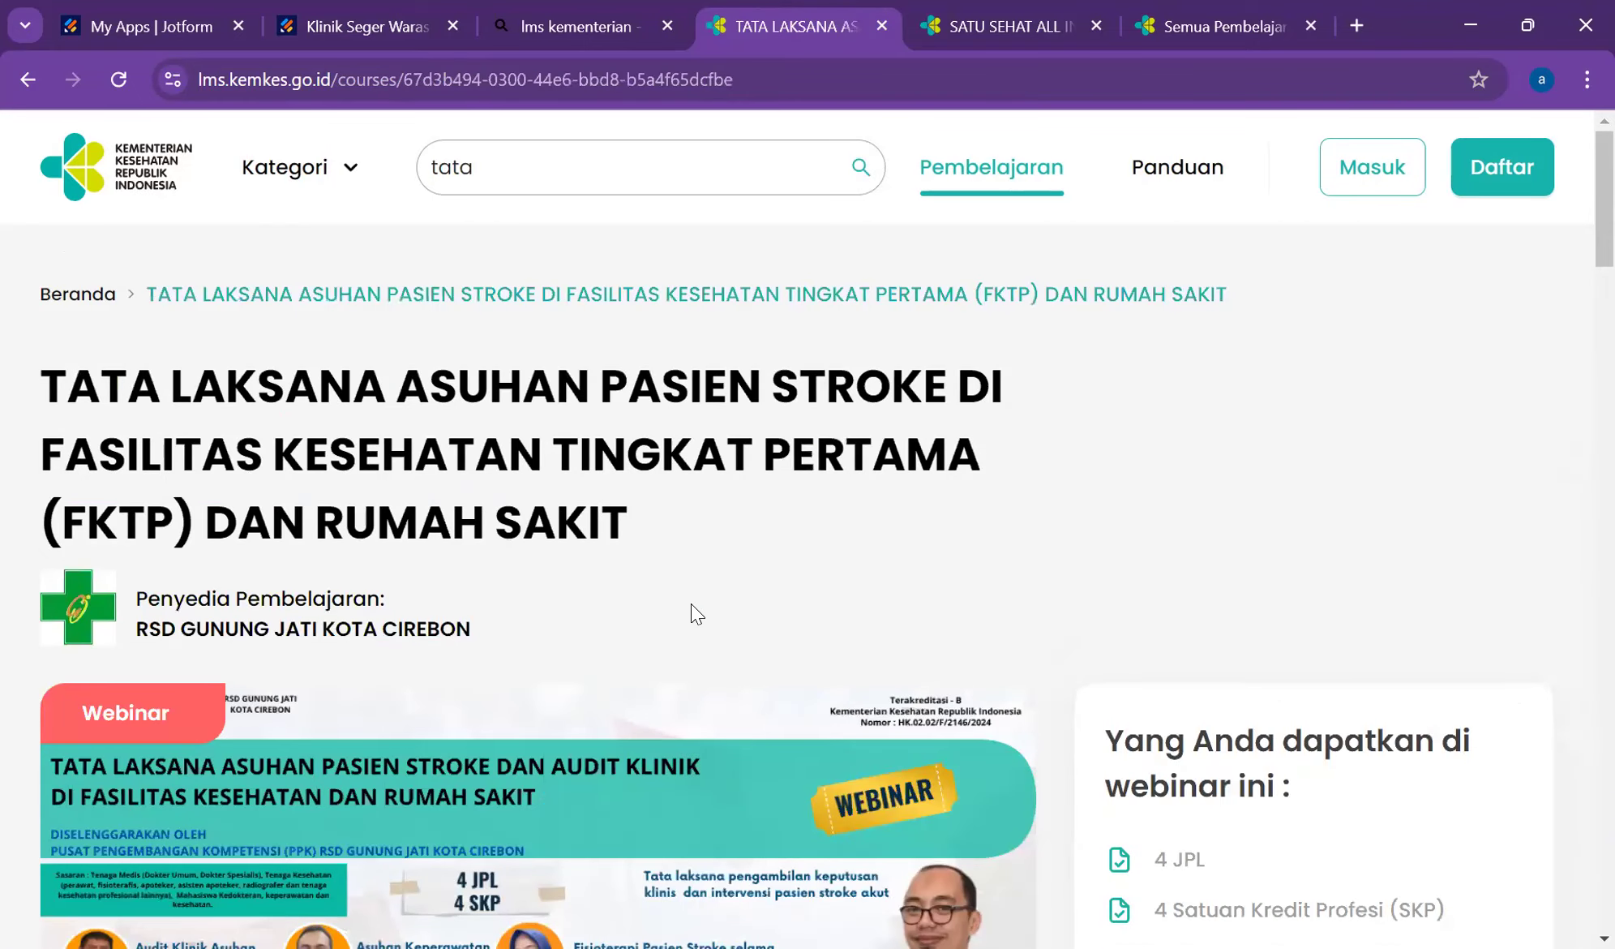
left_click_drag(634, 513, 50, 396)
key("ctrl+c")
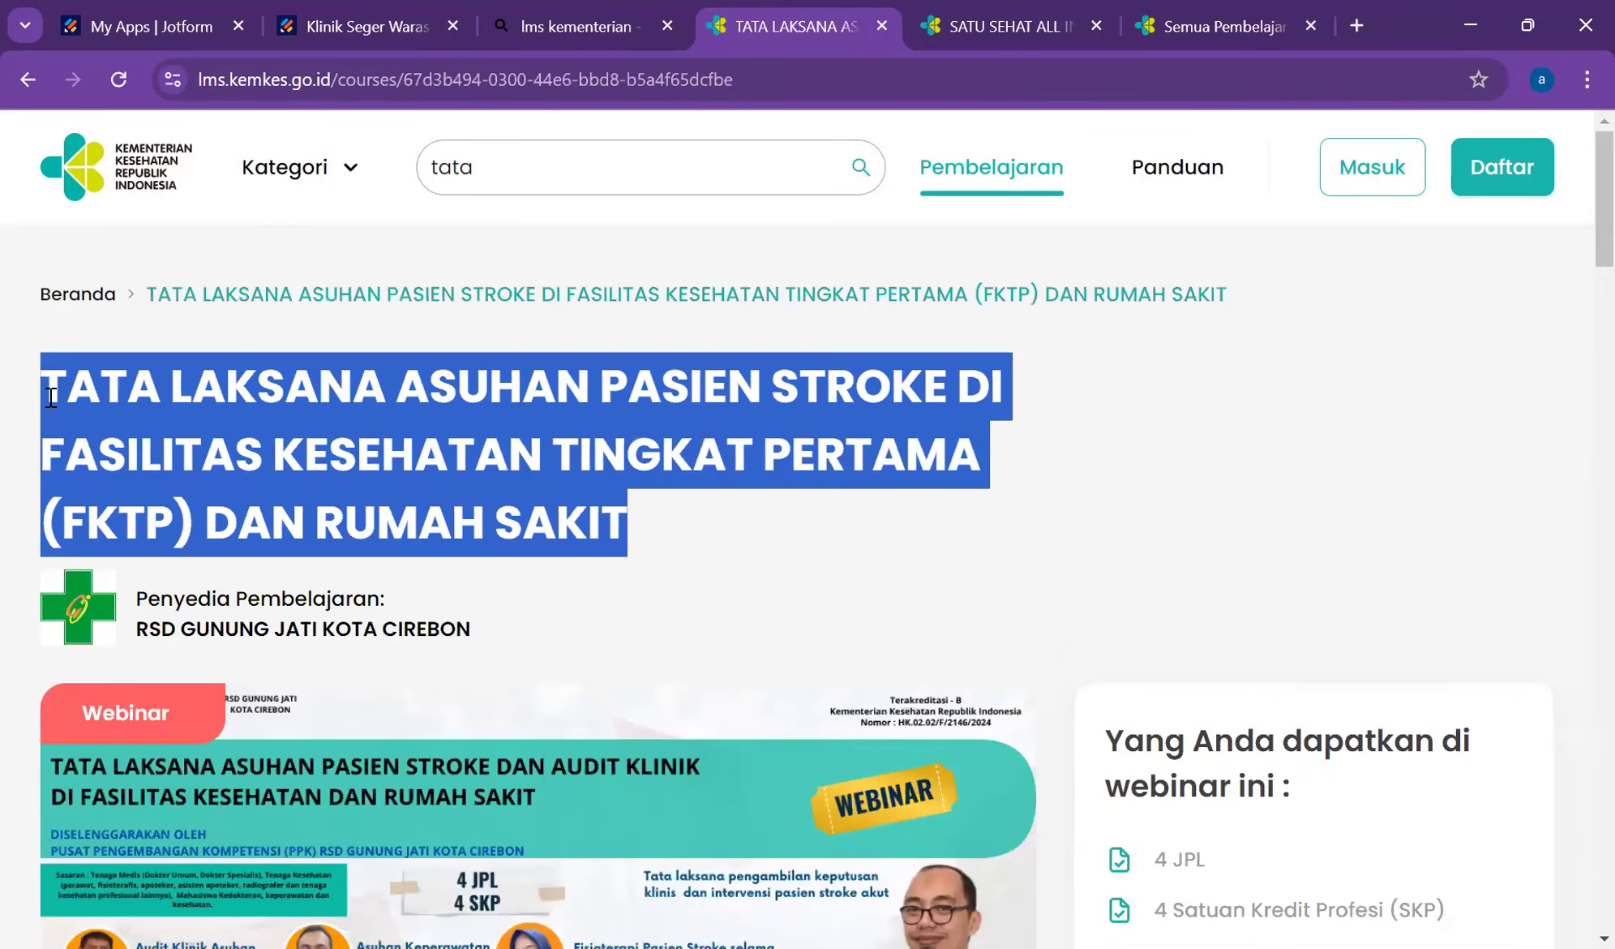
- Open the third testimonial for editing in Jotform and set its label to "Workshop Asuhan Stroke"
left_click(369, 15)
scroll(1269, 576, "up", 3)
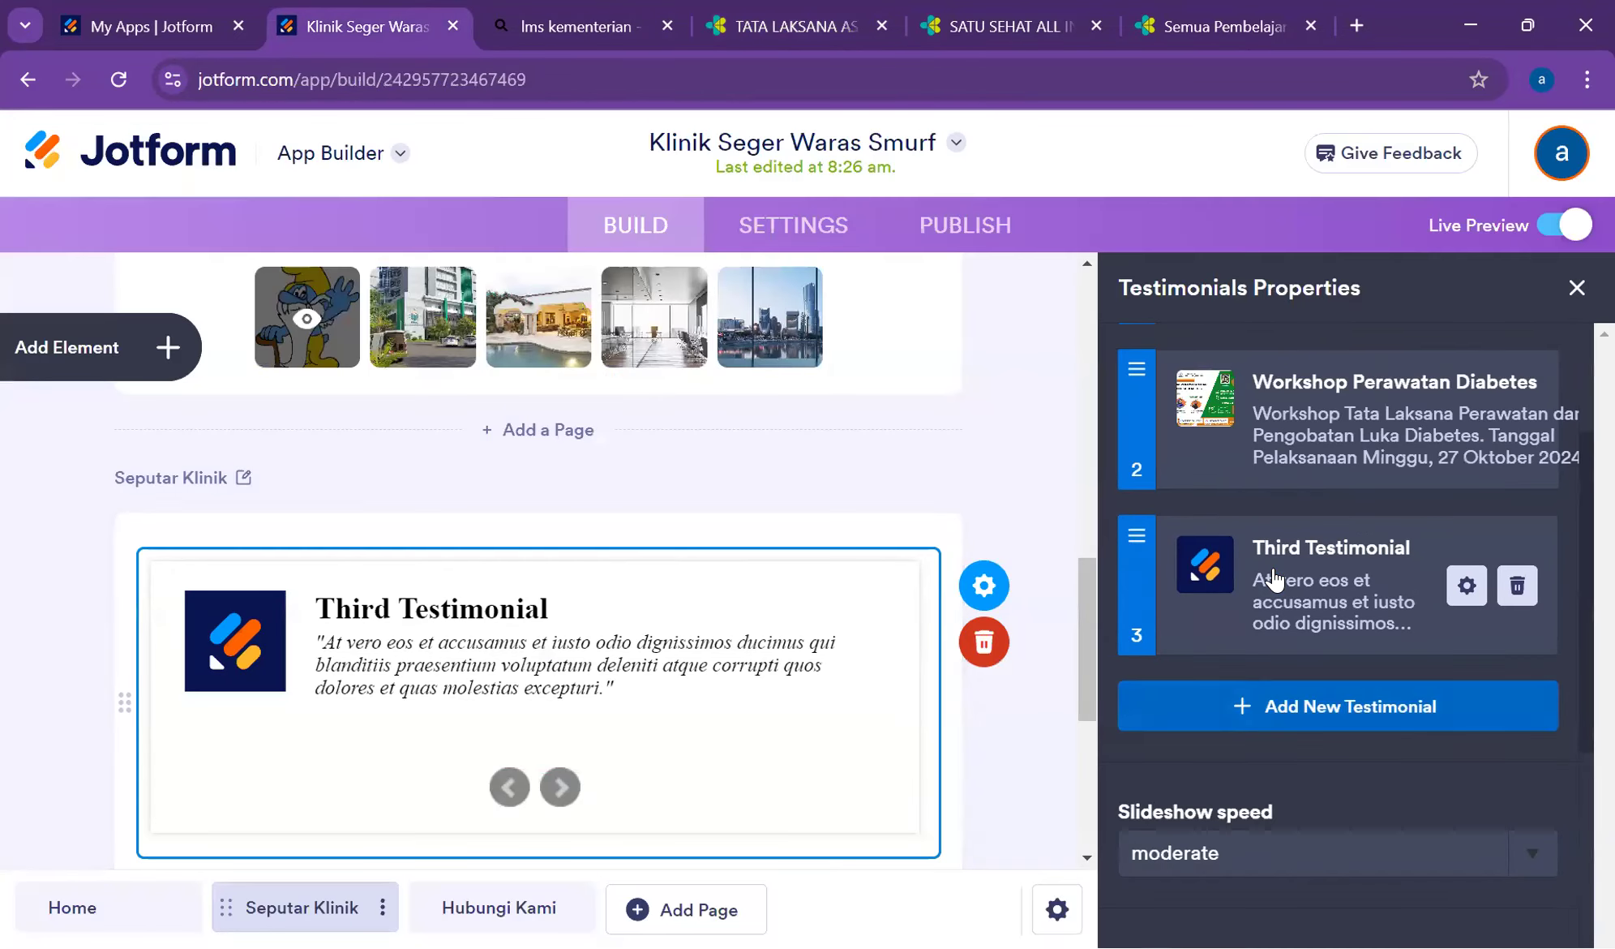
left_click(1467, 691)
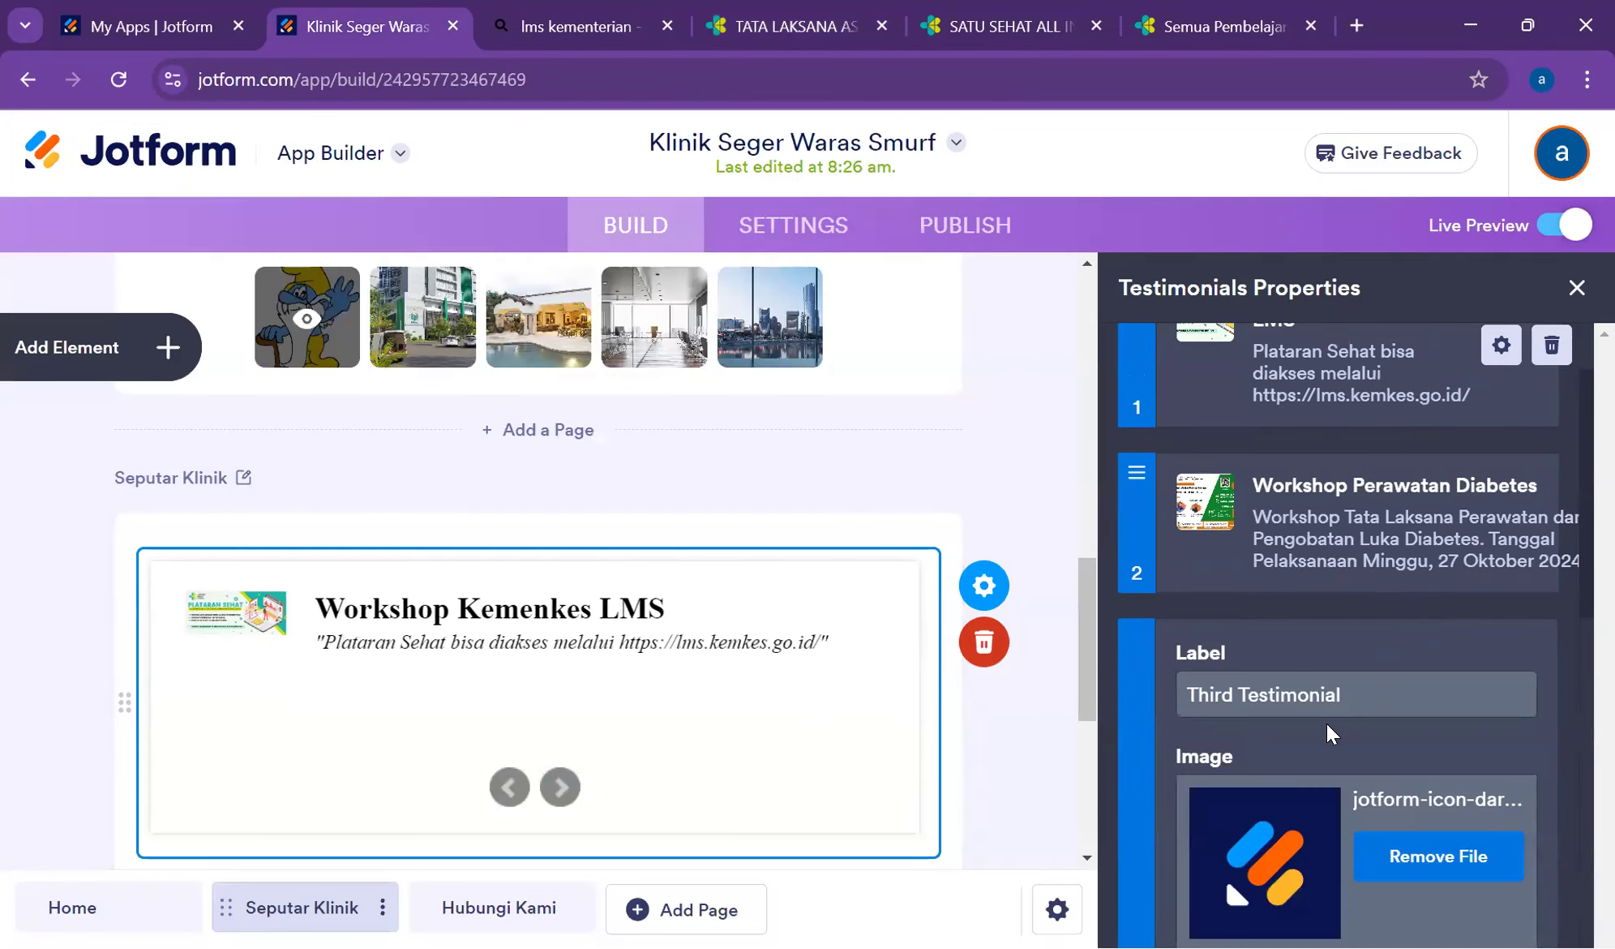
left_click_drag(1376, 701, 1041, 678)
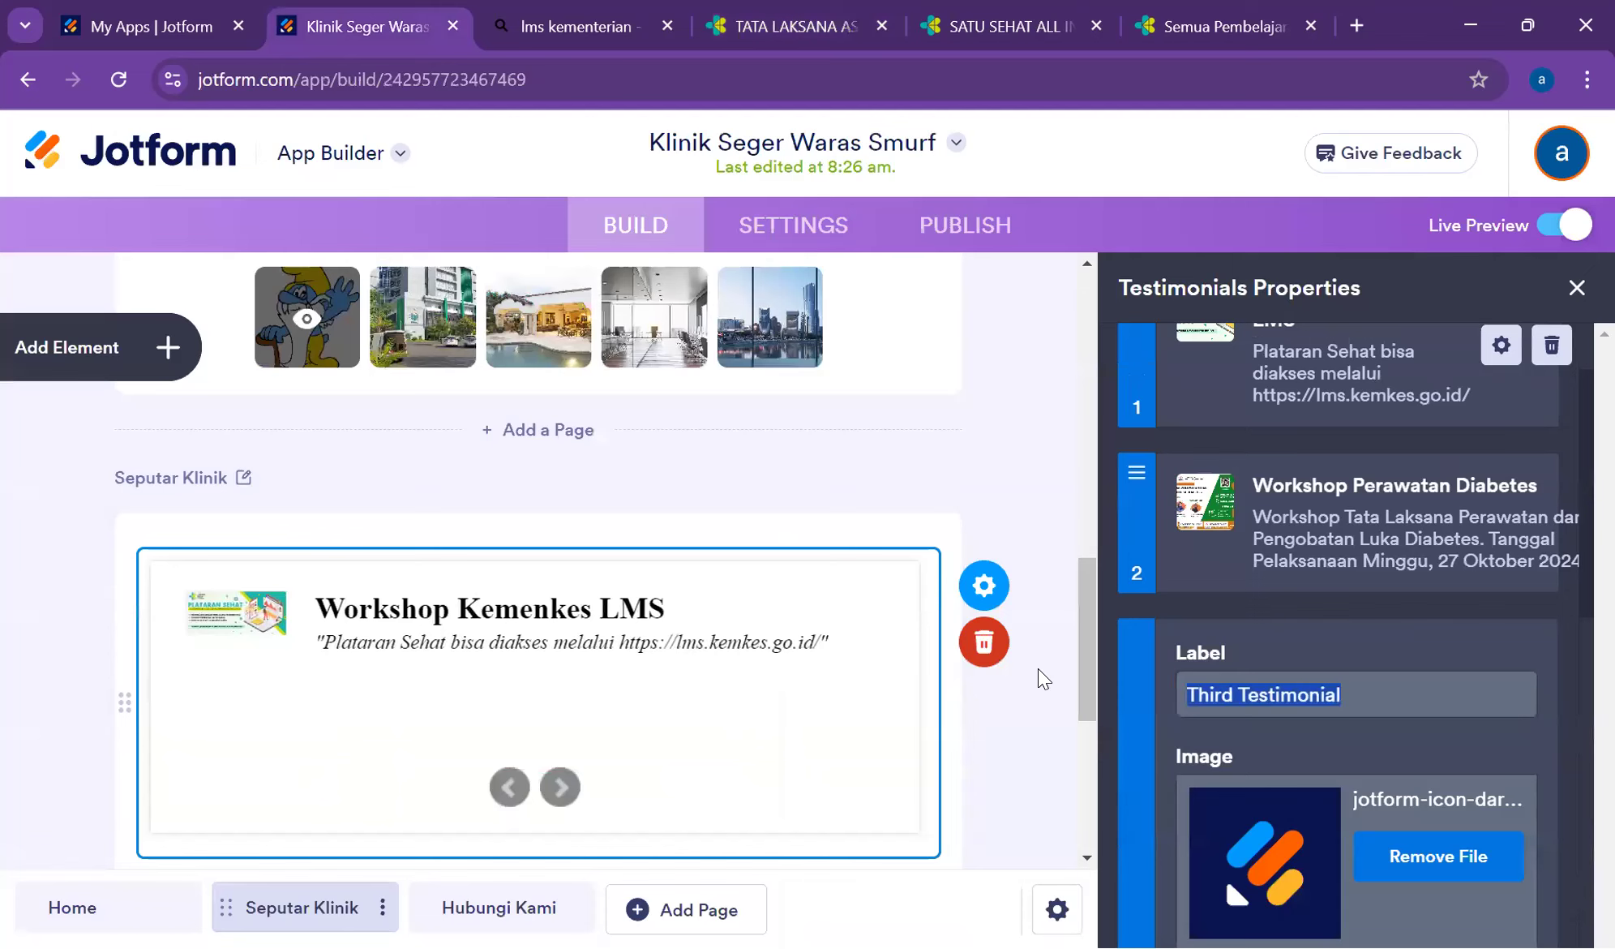
type("Work")
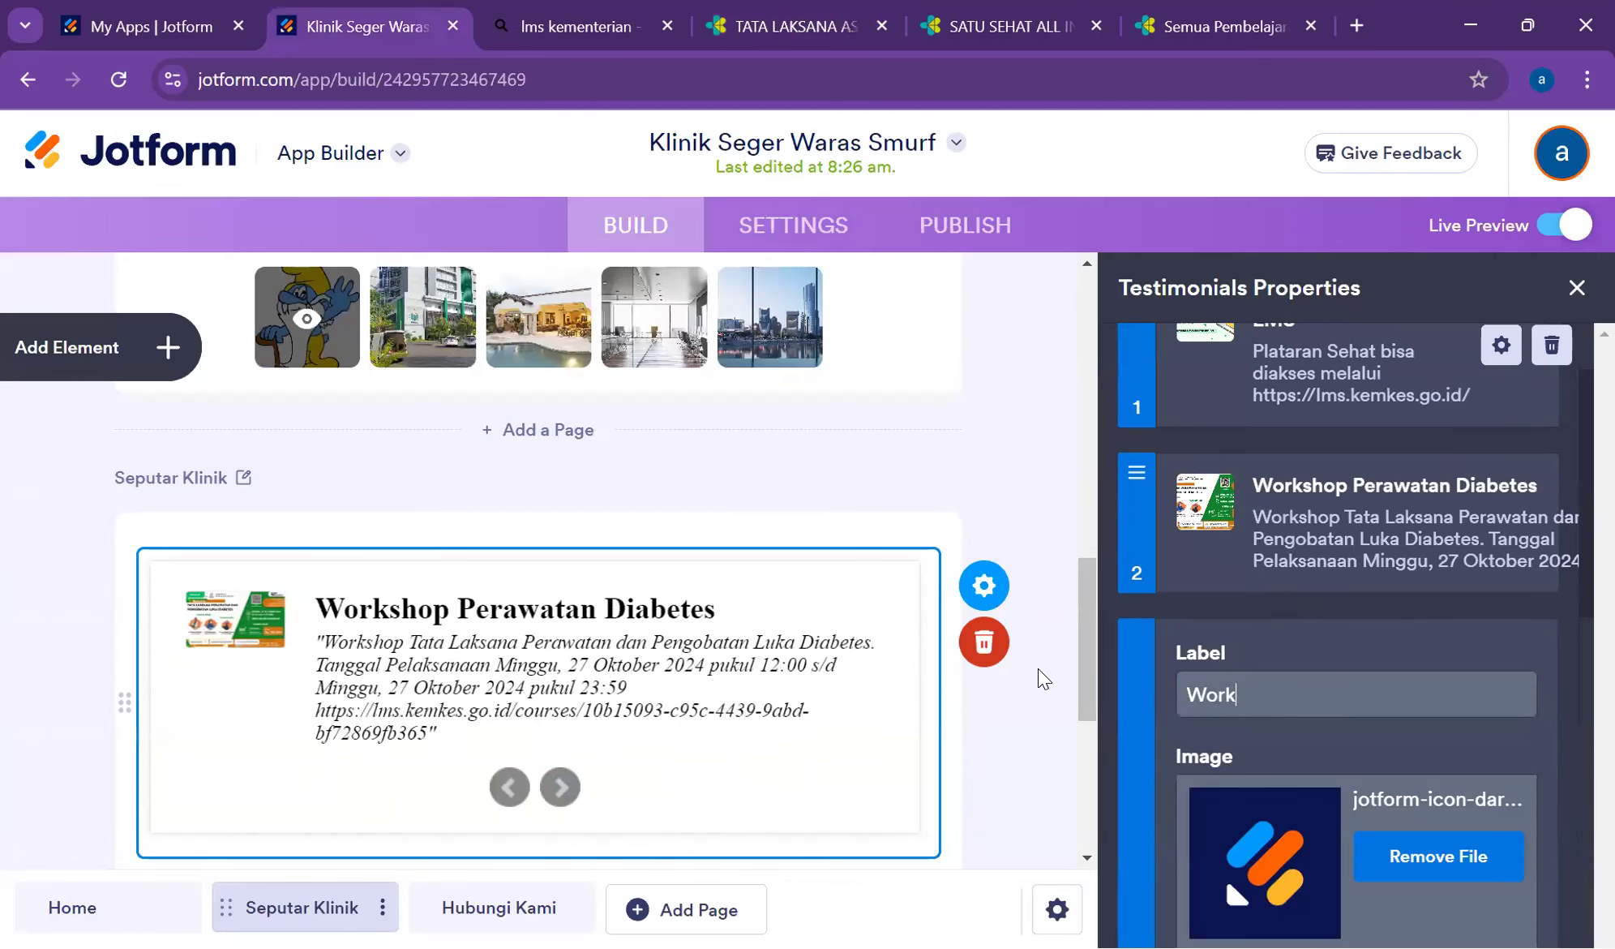
type("shop Asuhan Stroke")
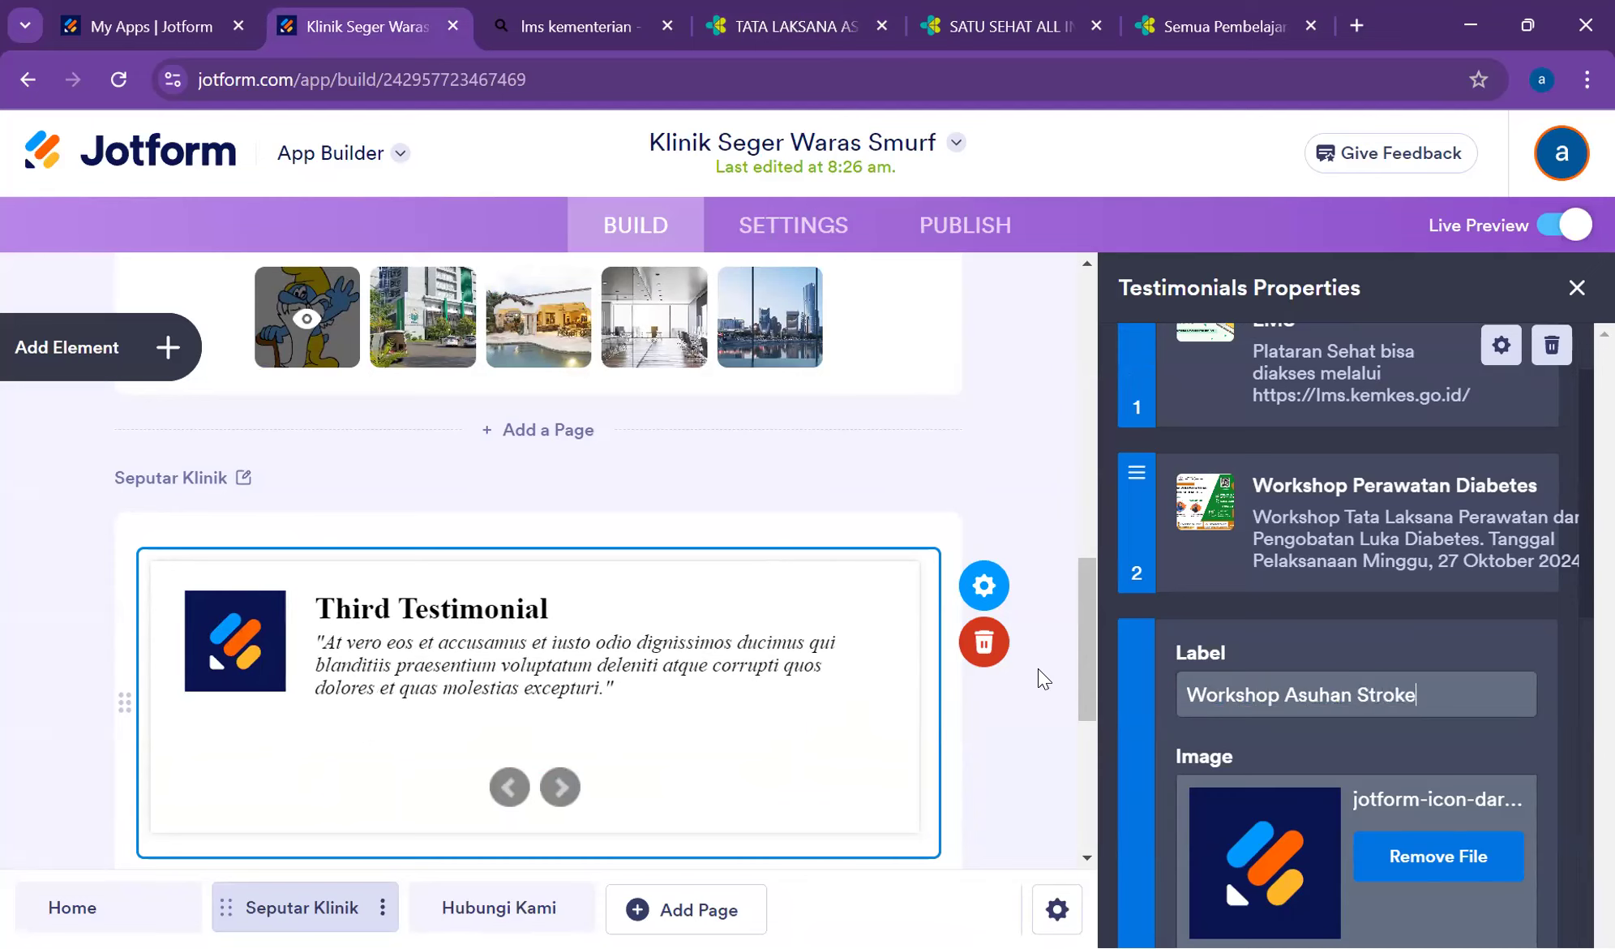
- Replace the third testimonial's placeholder text with the copied stroke webinar title, followed by a line break
scroll(1359, 668, "down", 5)
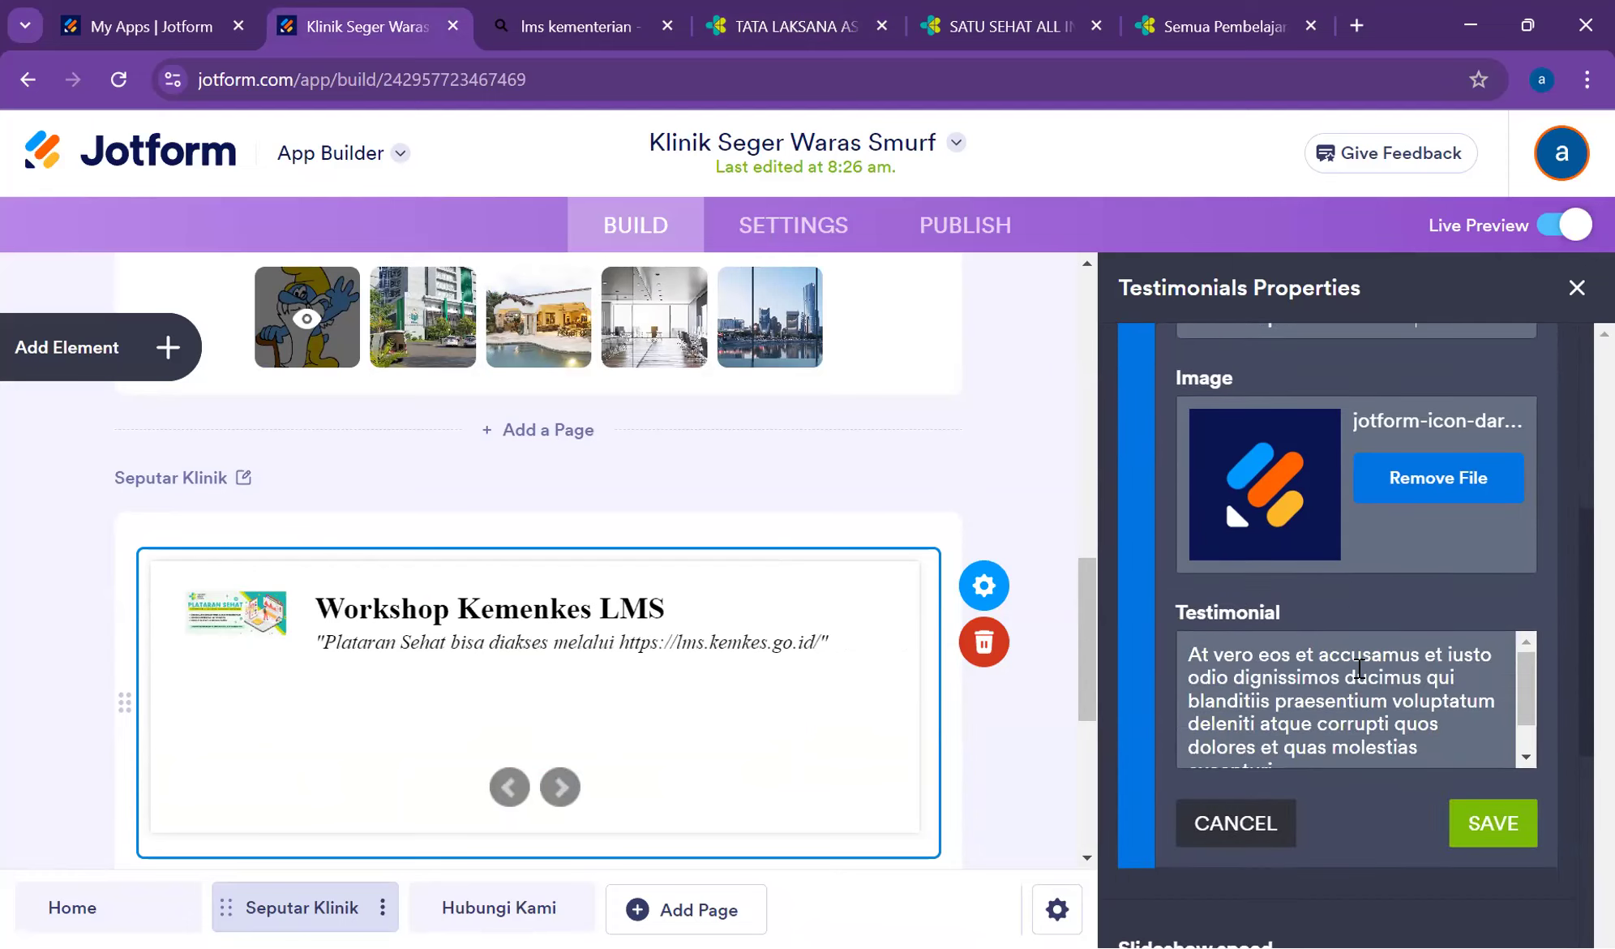
left_click_drag(1190, 653, 1476, 784)
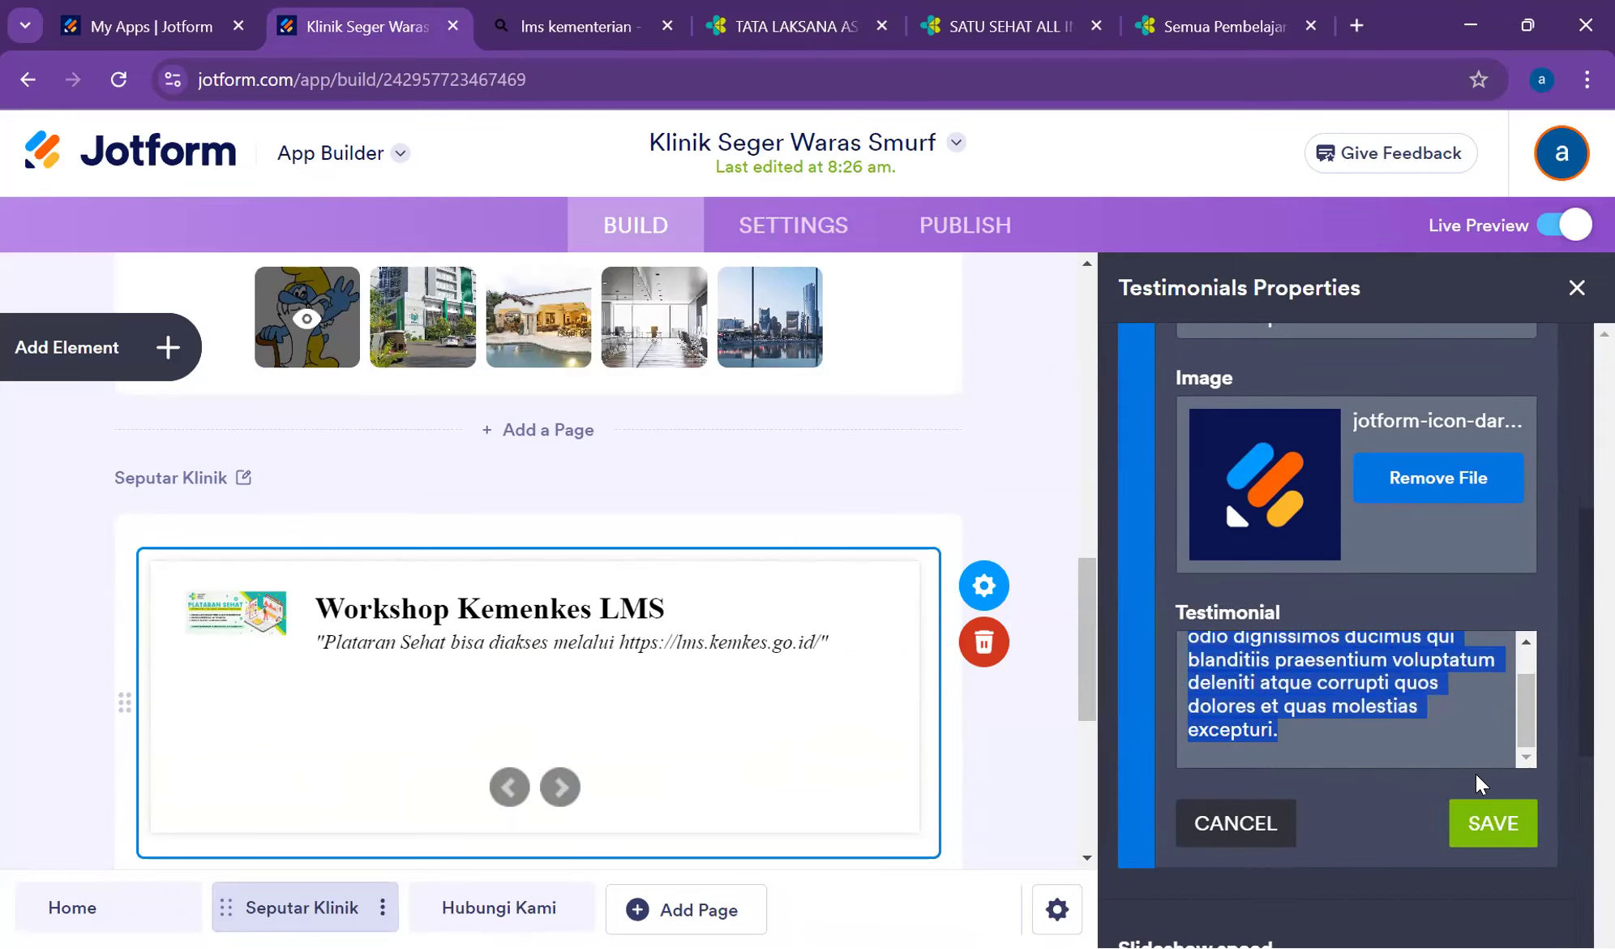
key("BackSpace")
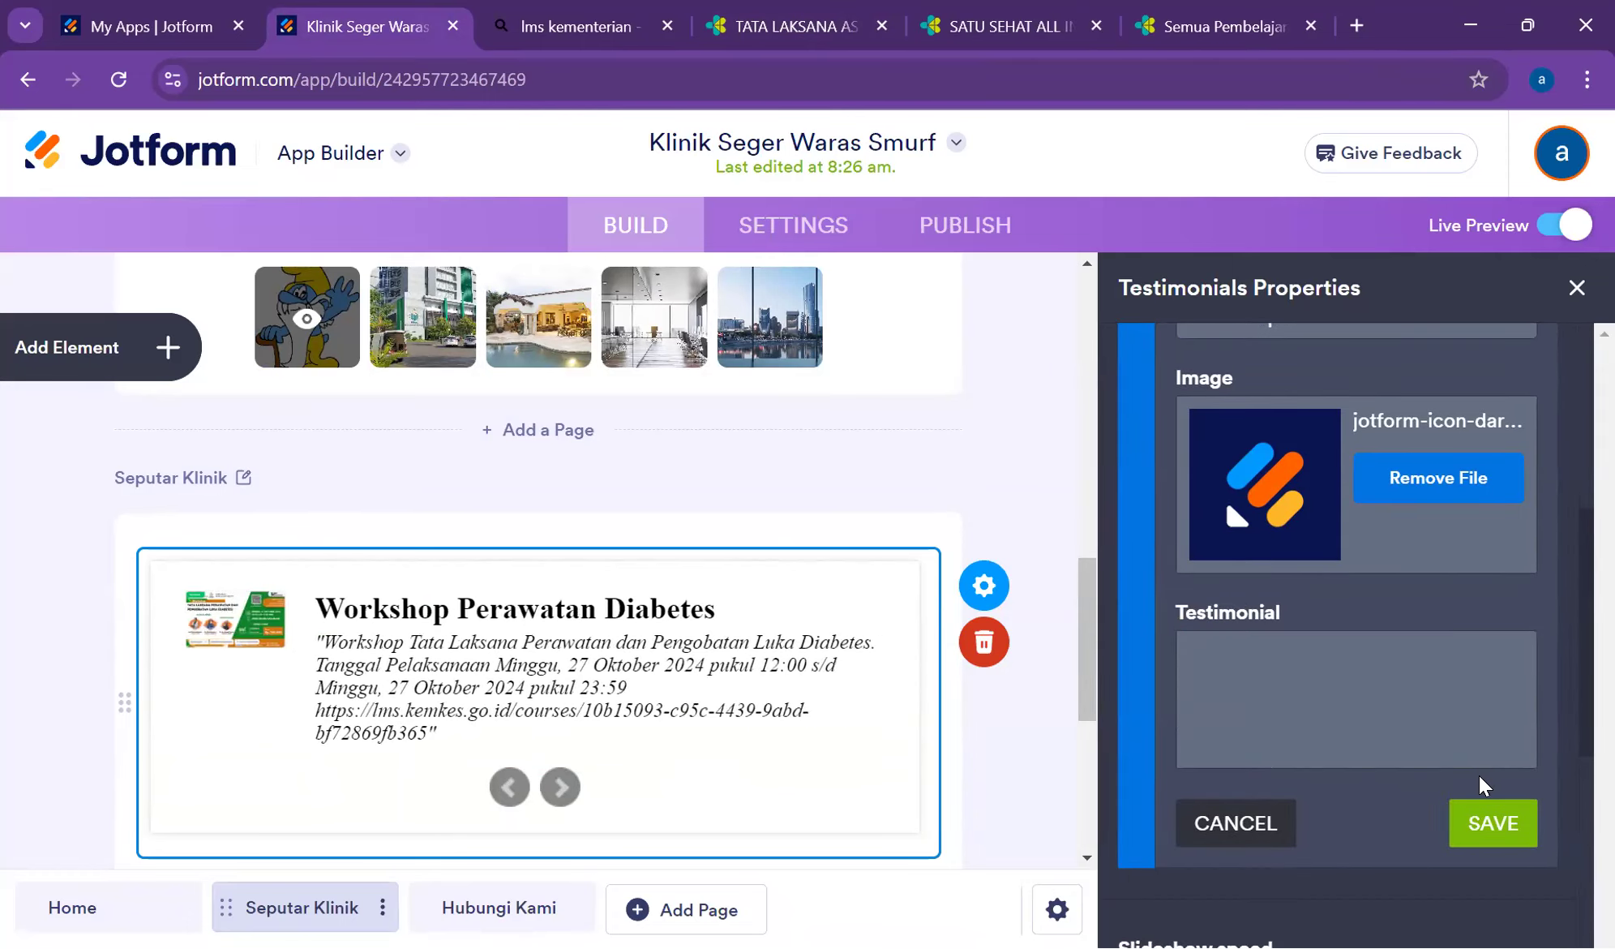
key("ctrl+v")
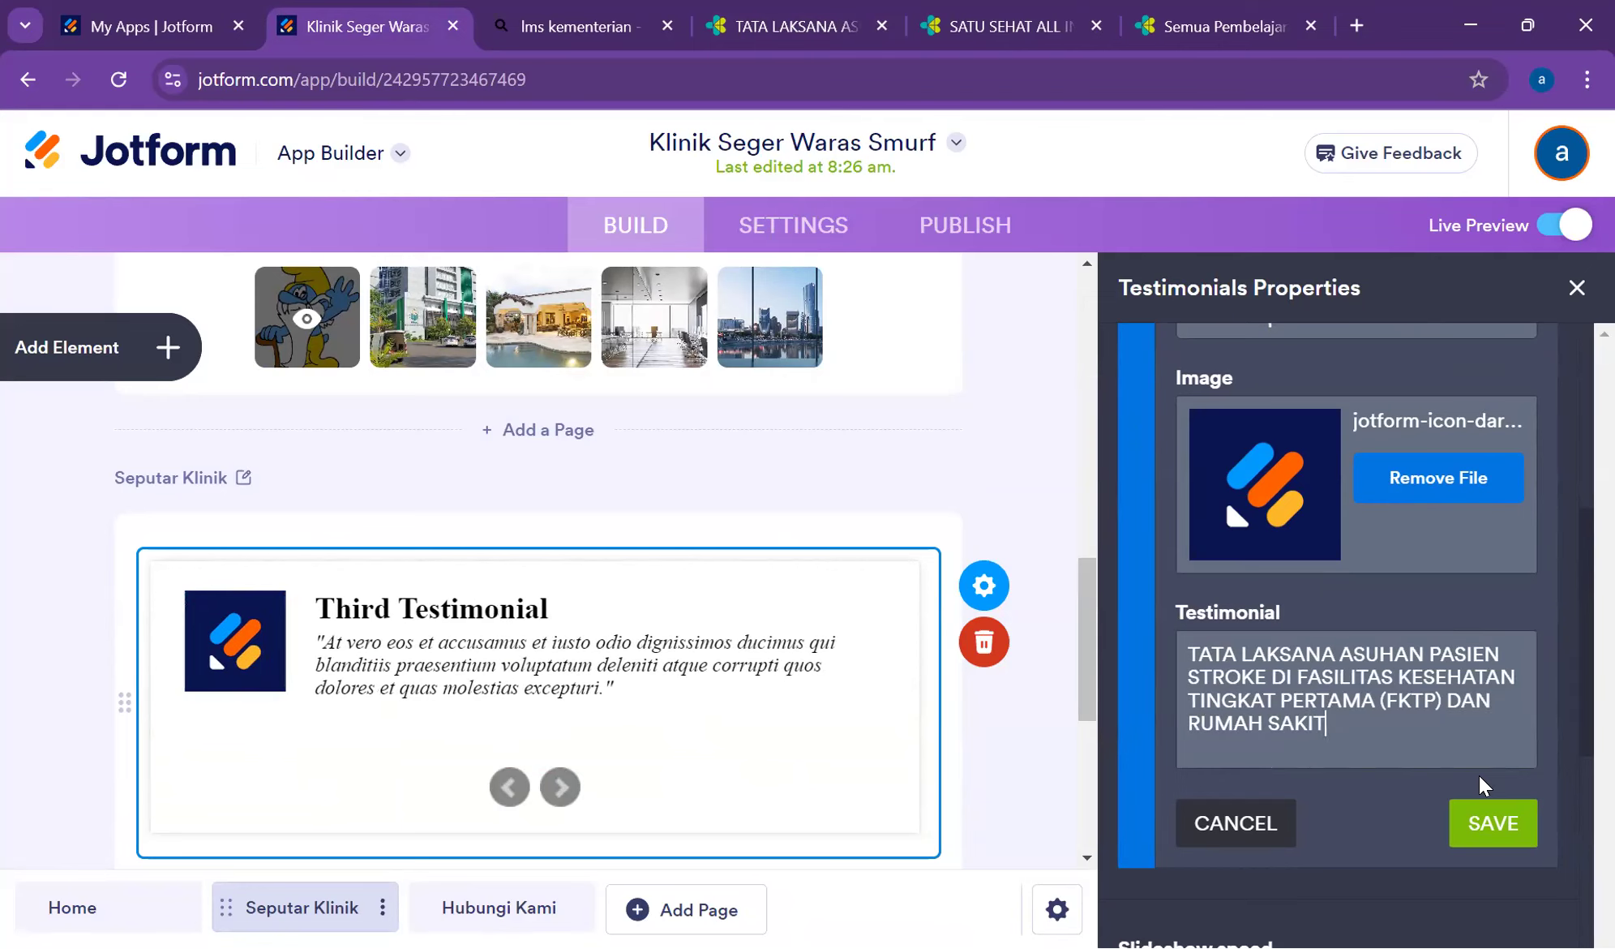
key("Return")
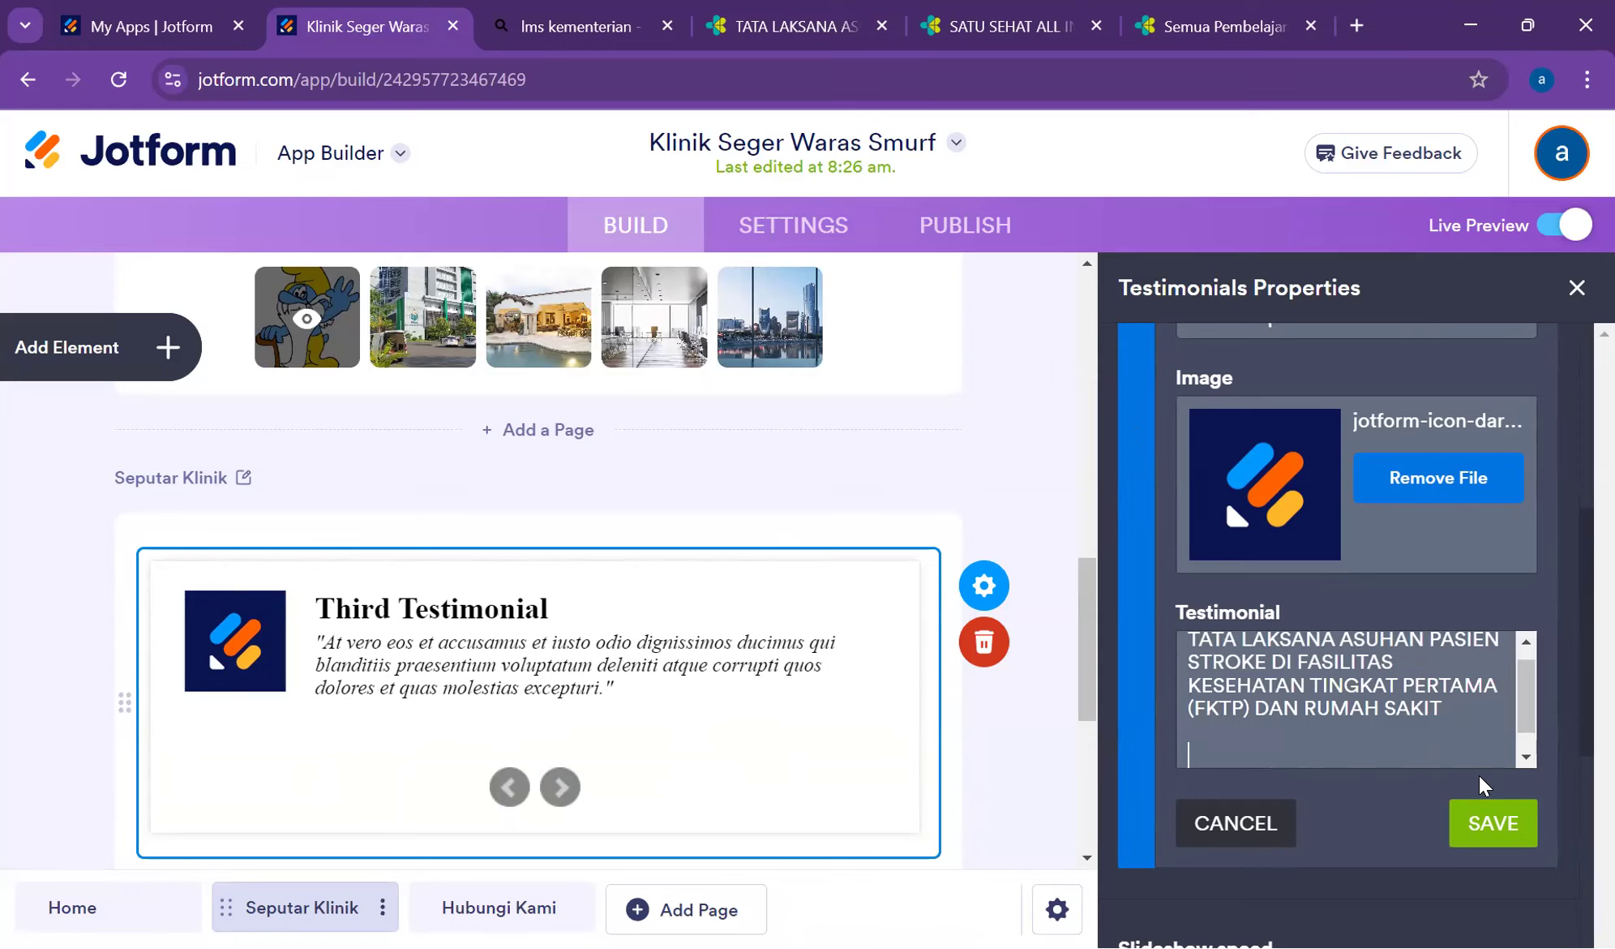
- Switch to the stroke webinar page and copy its "Tanggal Pelaksanaan" heading together with the date and time line below
key("ctrl+4")
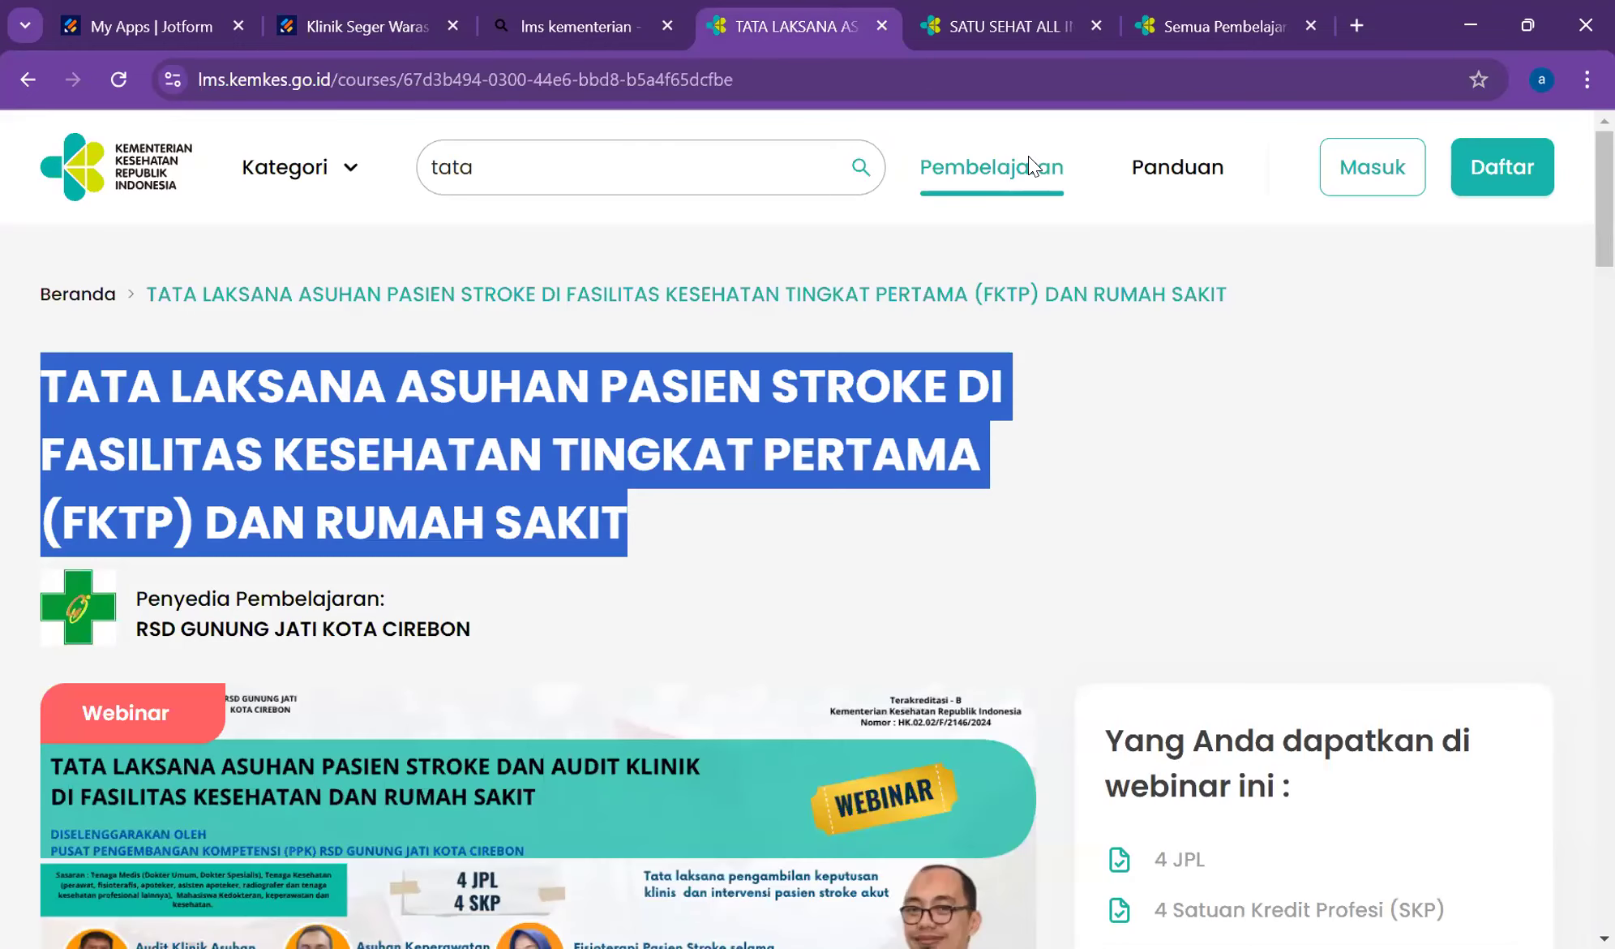
scroll(874, 677, "down", 20)
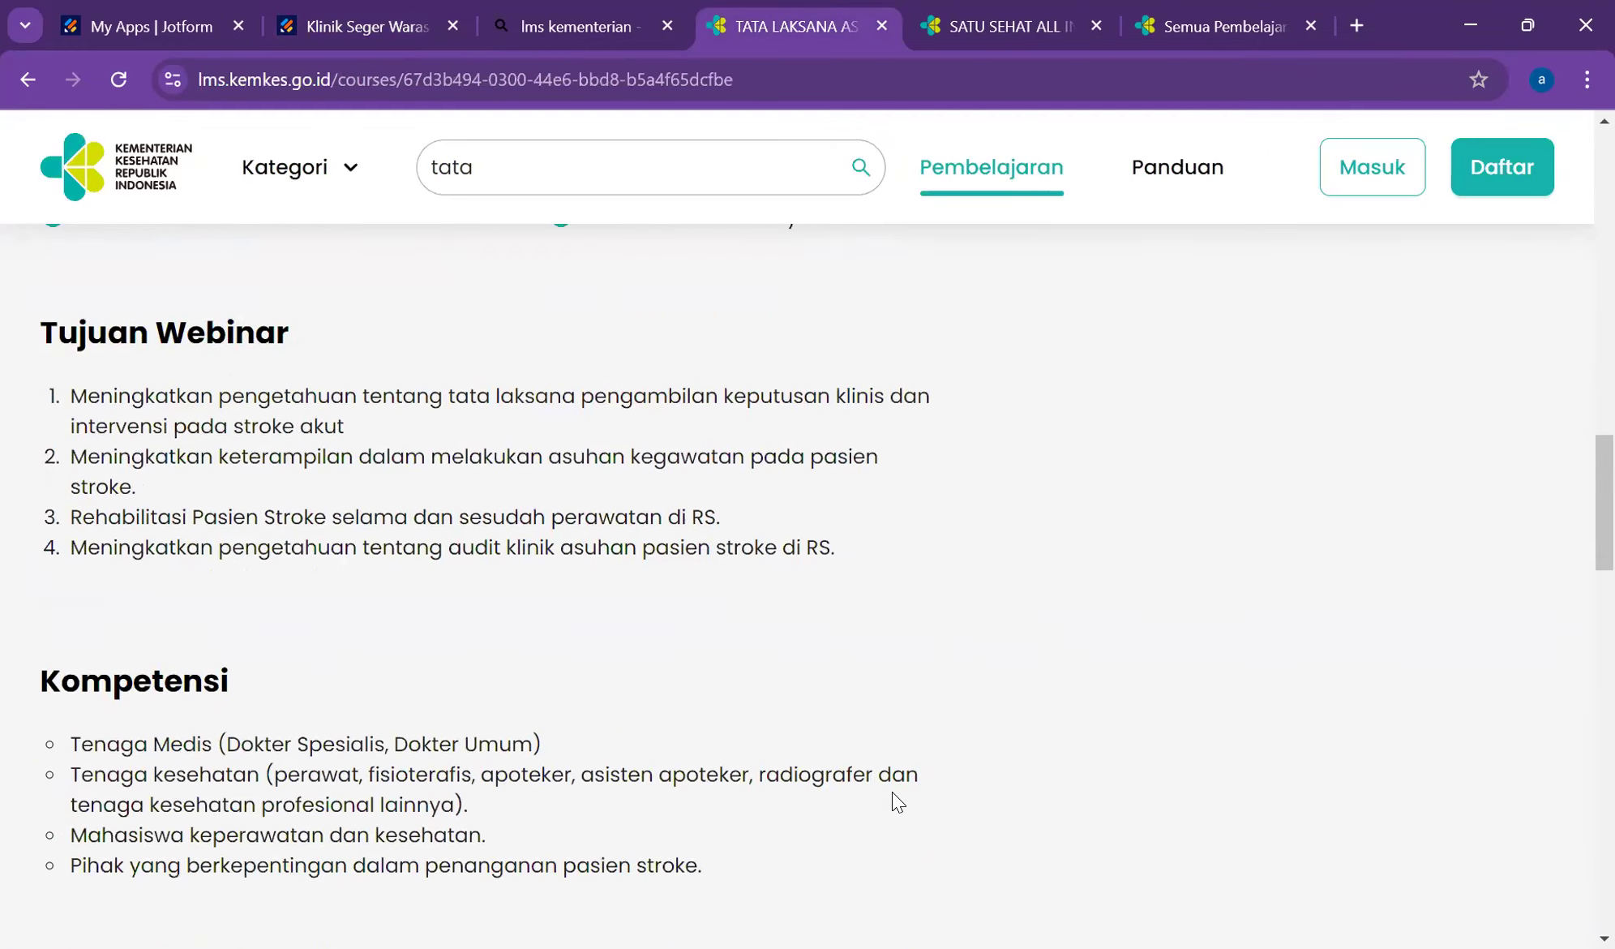
scroll(892, 791, "down", 10)
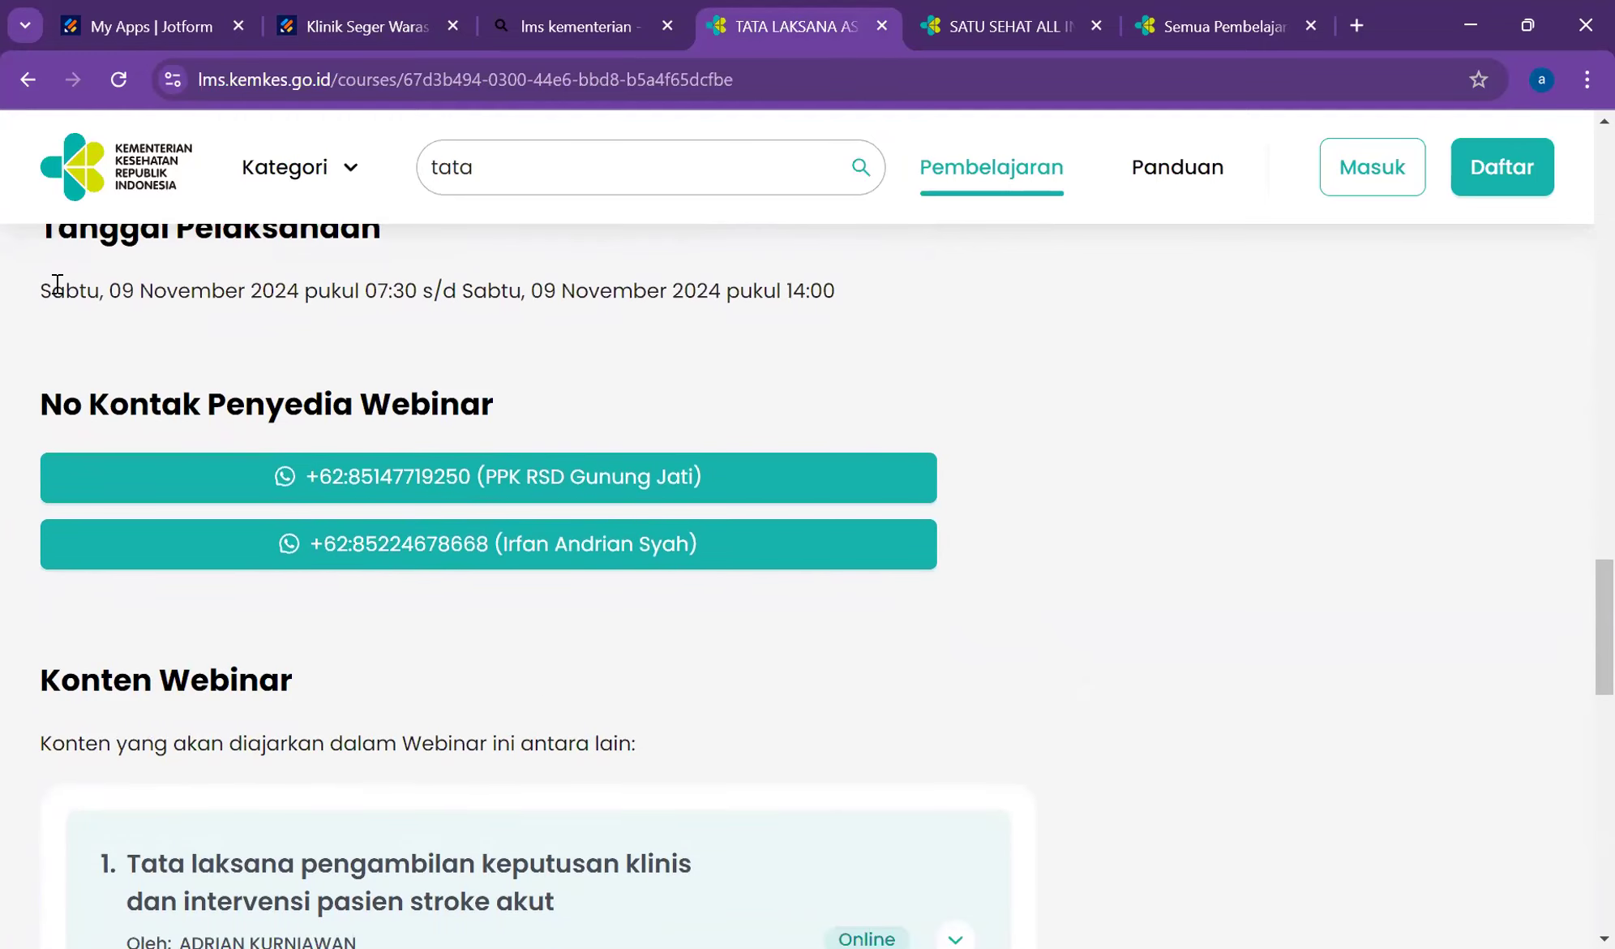
left_click_drag(41, 290, 905, 310)
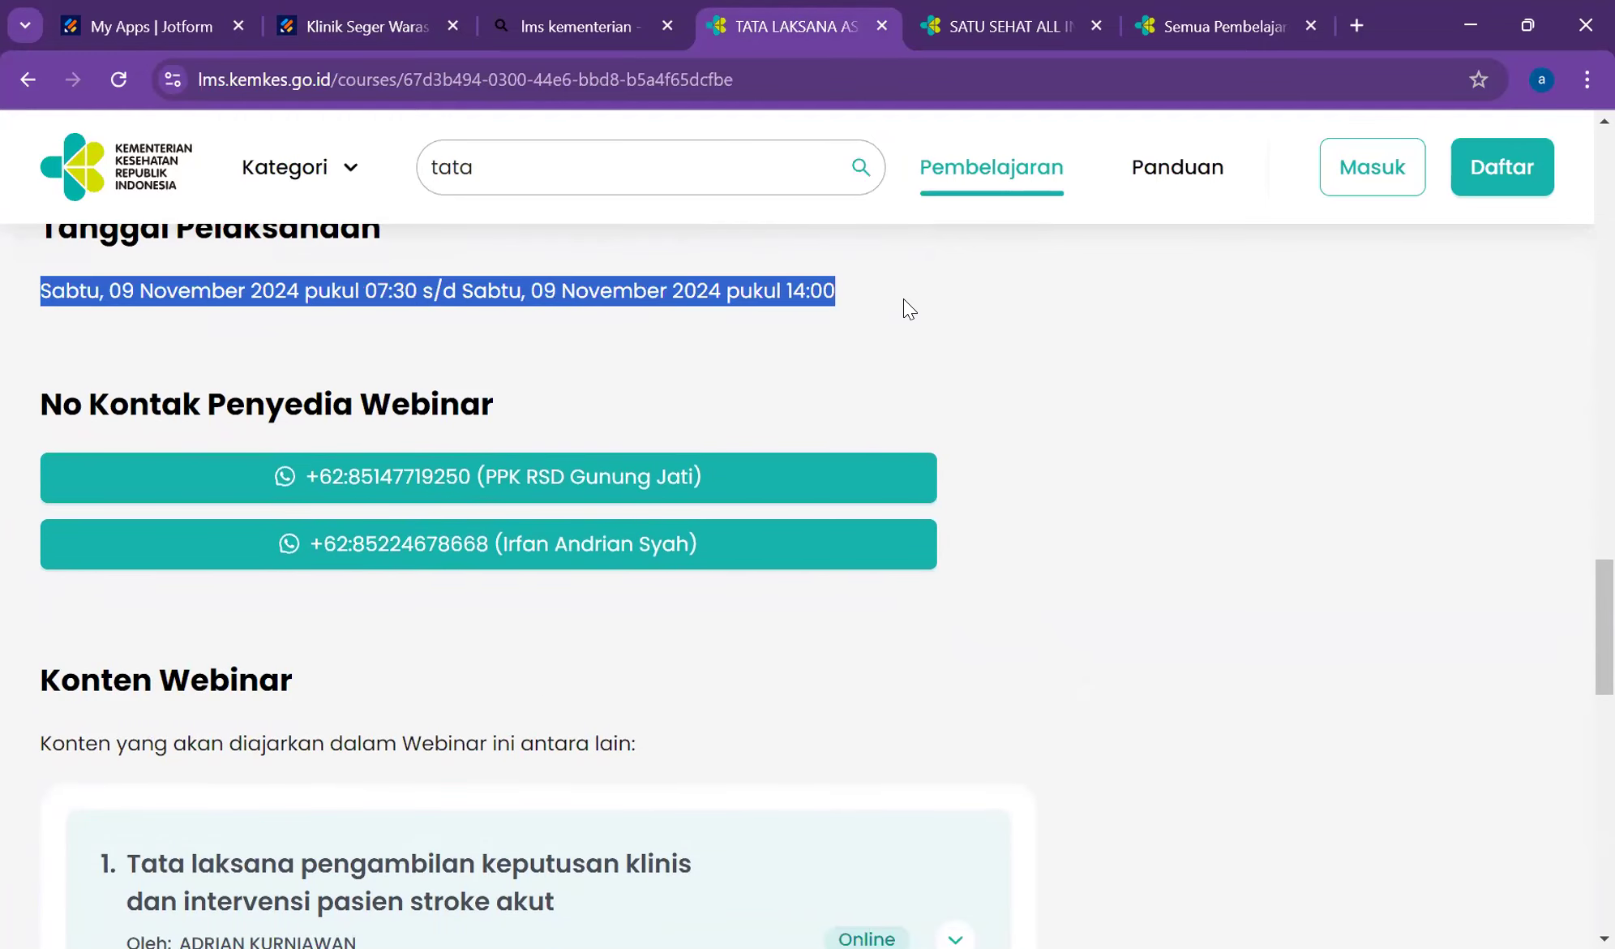
scroll(407, 535, "up", 3)
left_click_drag(40, 466, 849, 506)
key("ctrl+c")
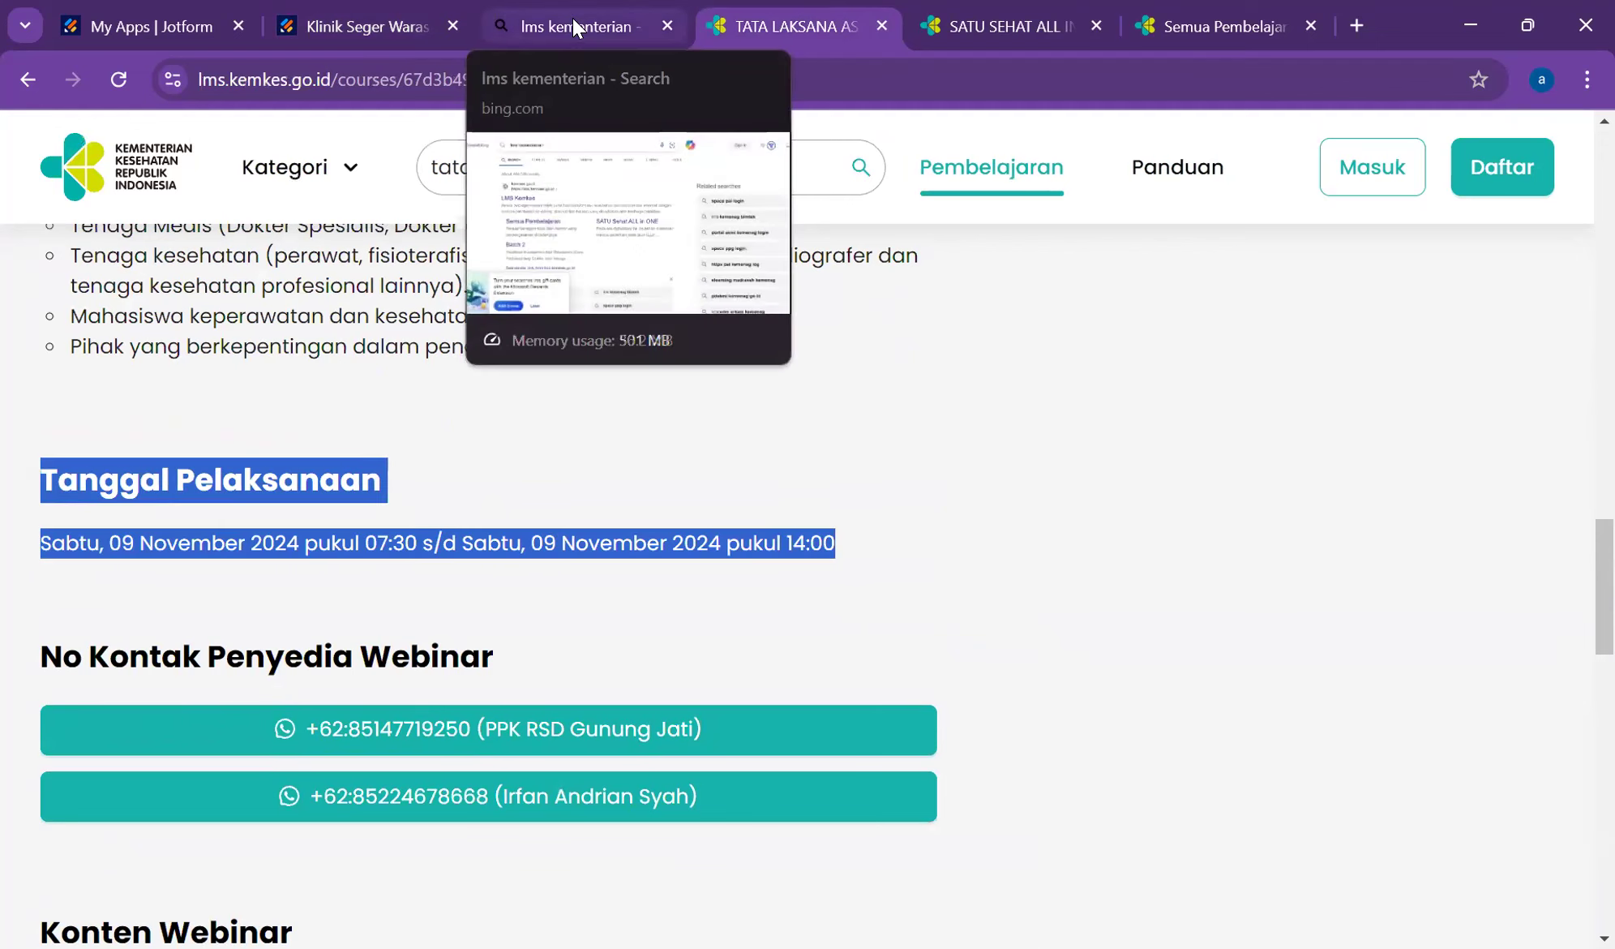
- Back in Jotform, add the copied Tanggal Pelaksanaan text to the third testimonial, followed by a blank line
key("ctrl+2")
key("ctrl+v")
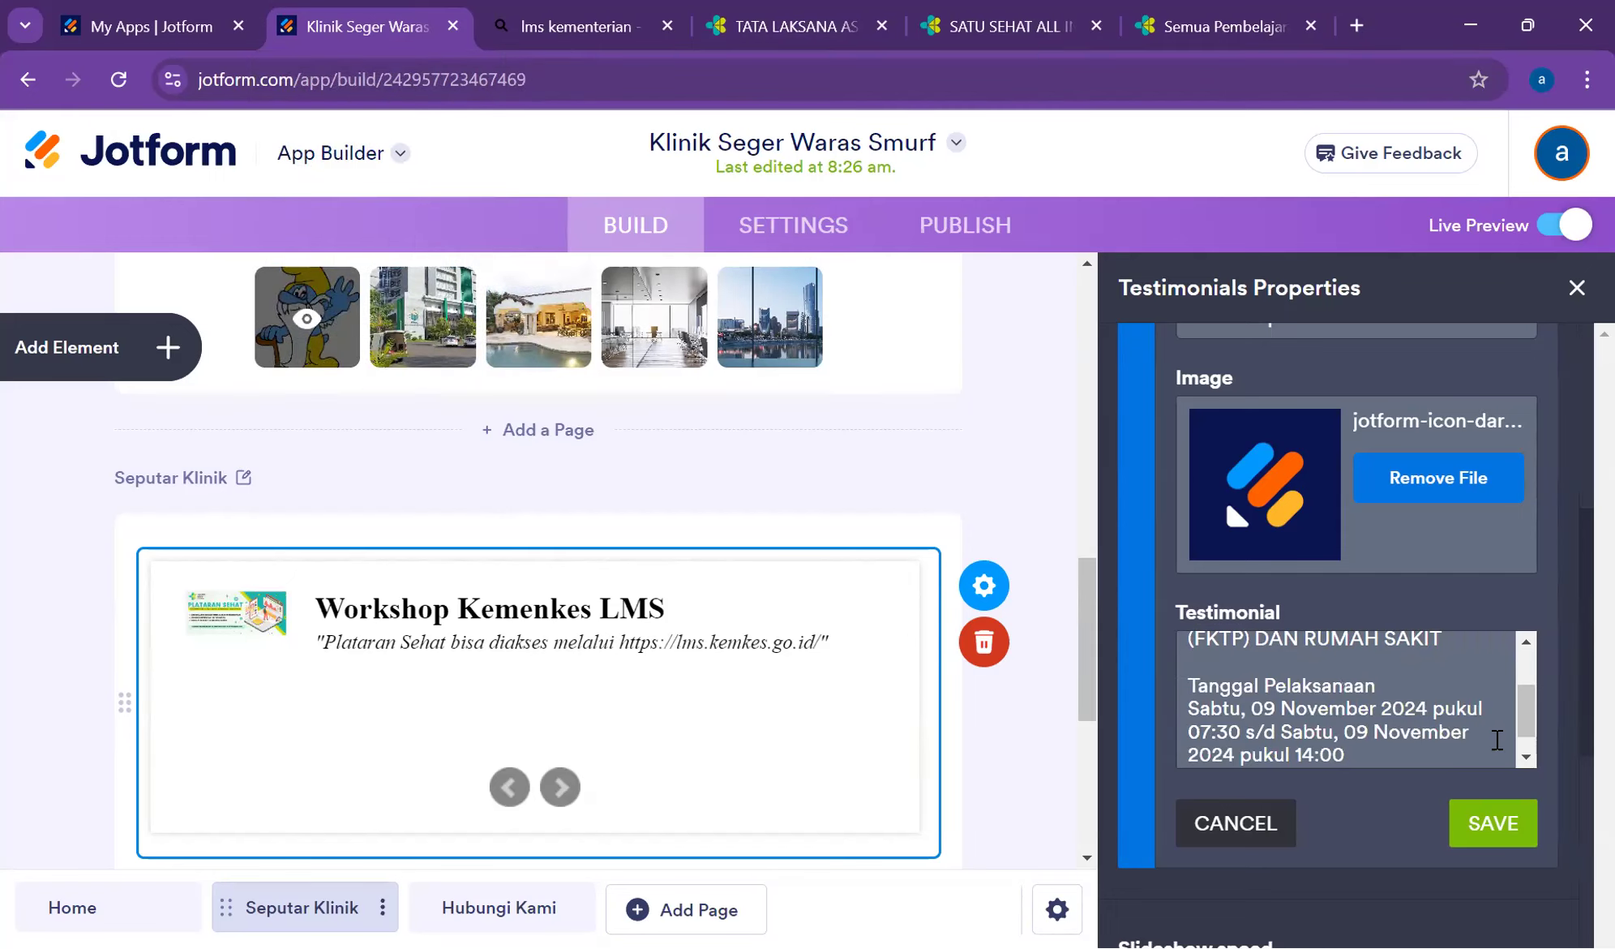
key("Return")
key("Return")
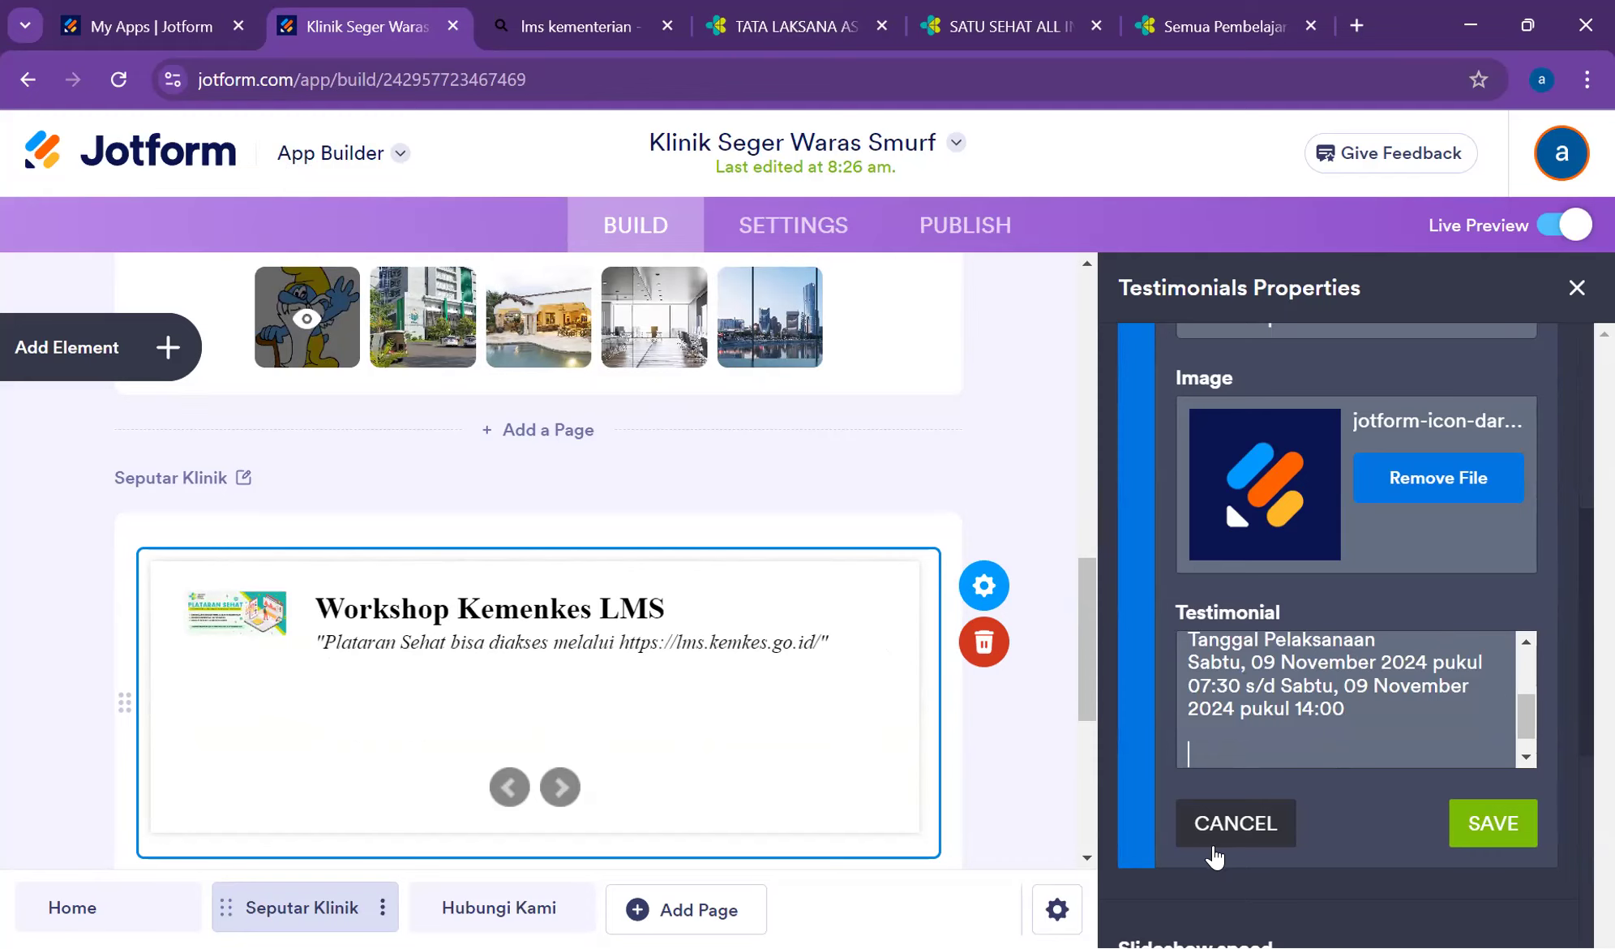
scroll(1301, 689, "up", 2)
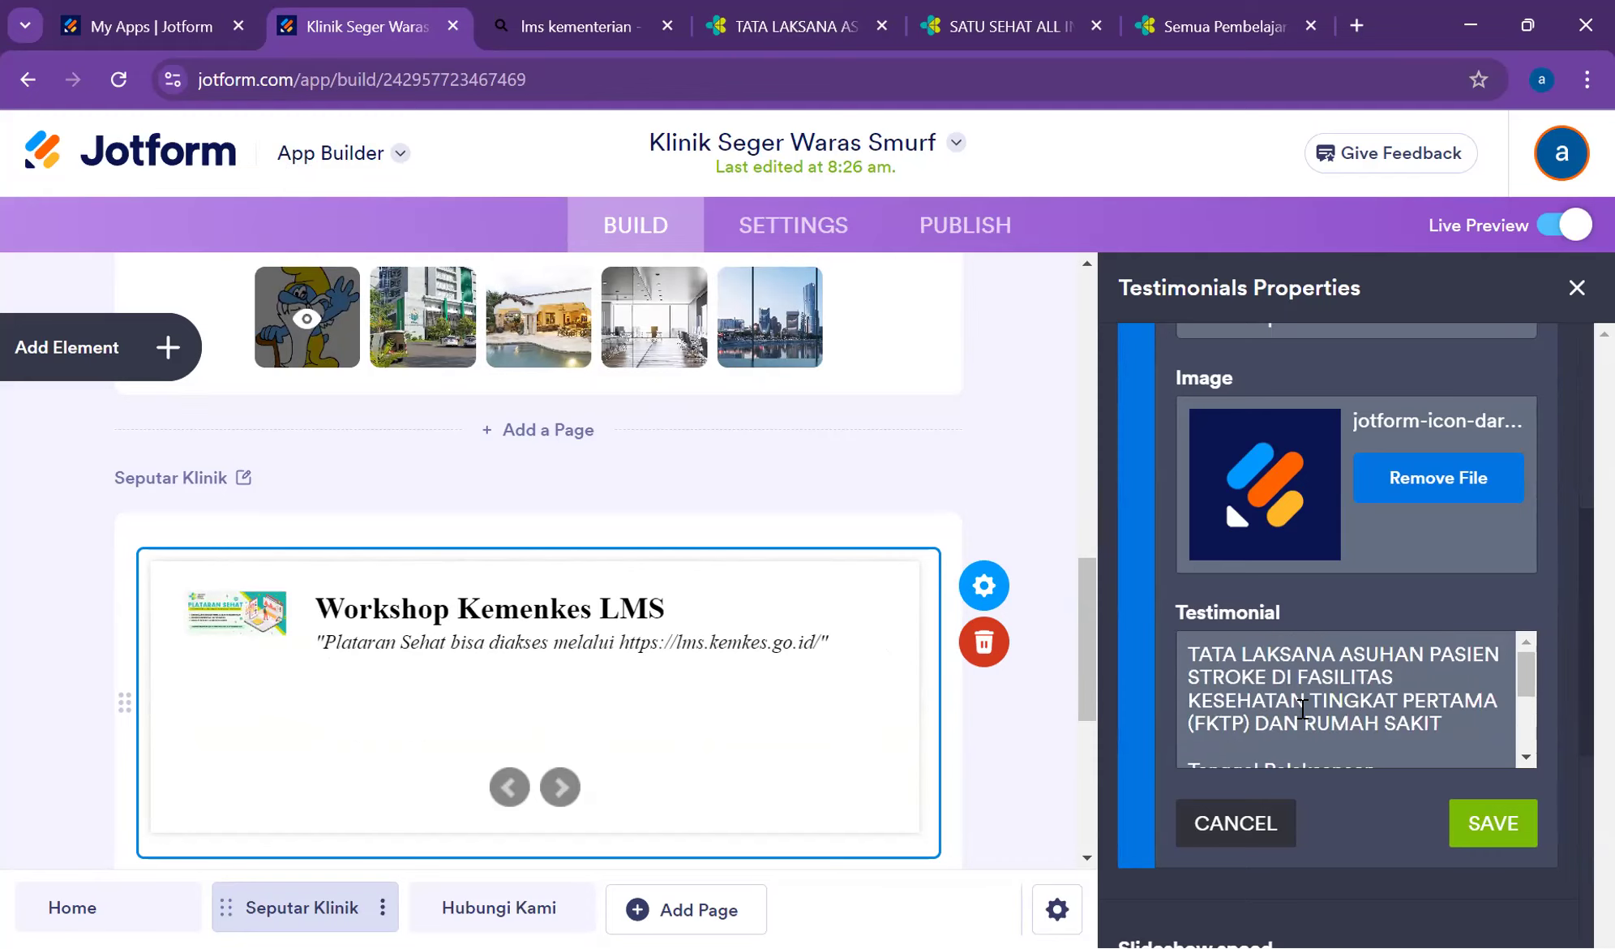
scroll(1302, 708, "down", 3)
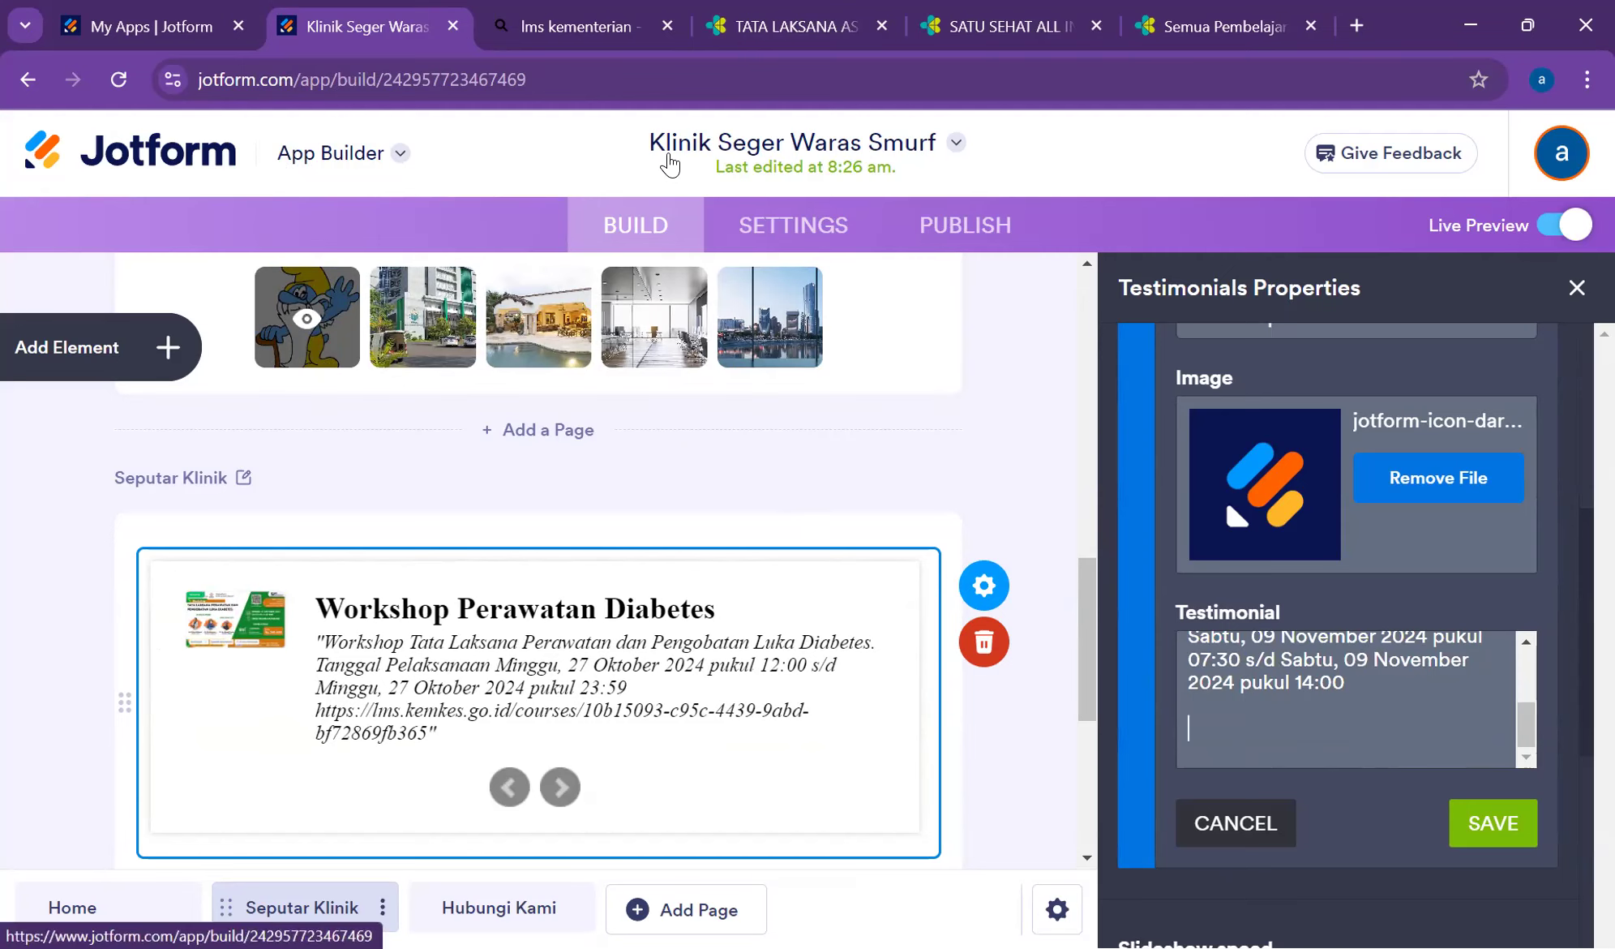
- Copy the stroke webinar page's web address and add it at the end of the third testimonial's text in Jotform
left_click(786, 26)
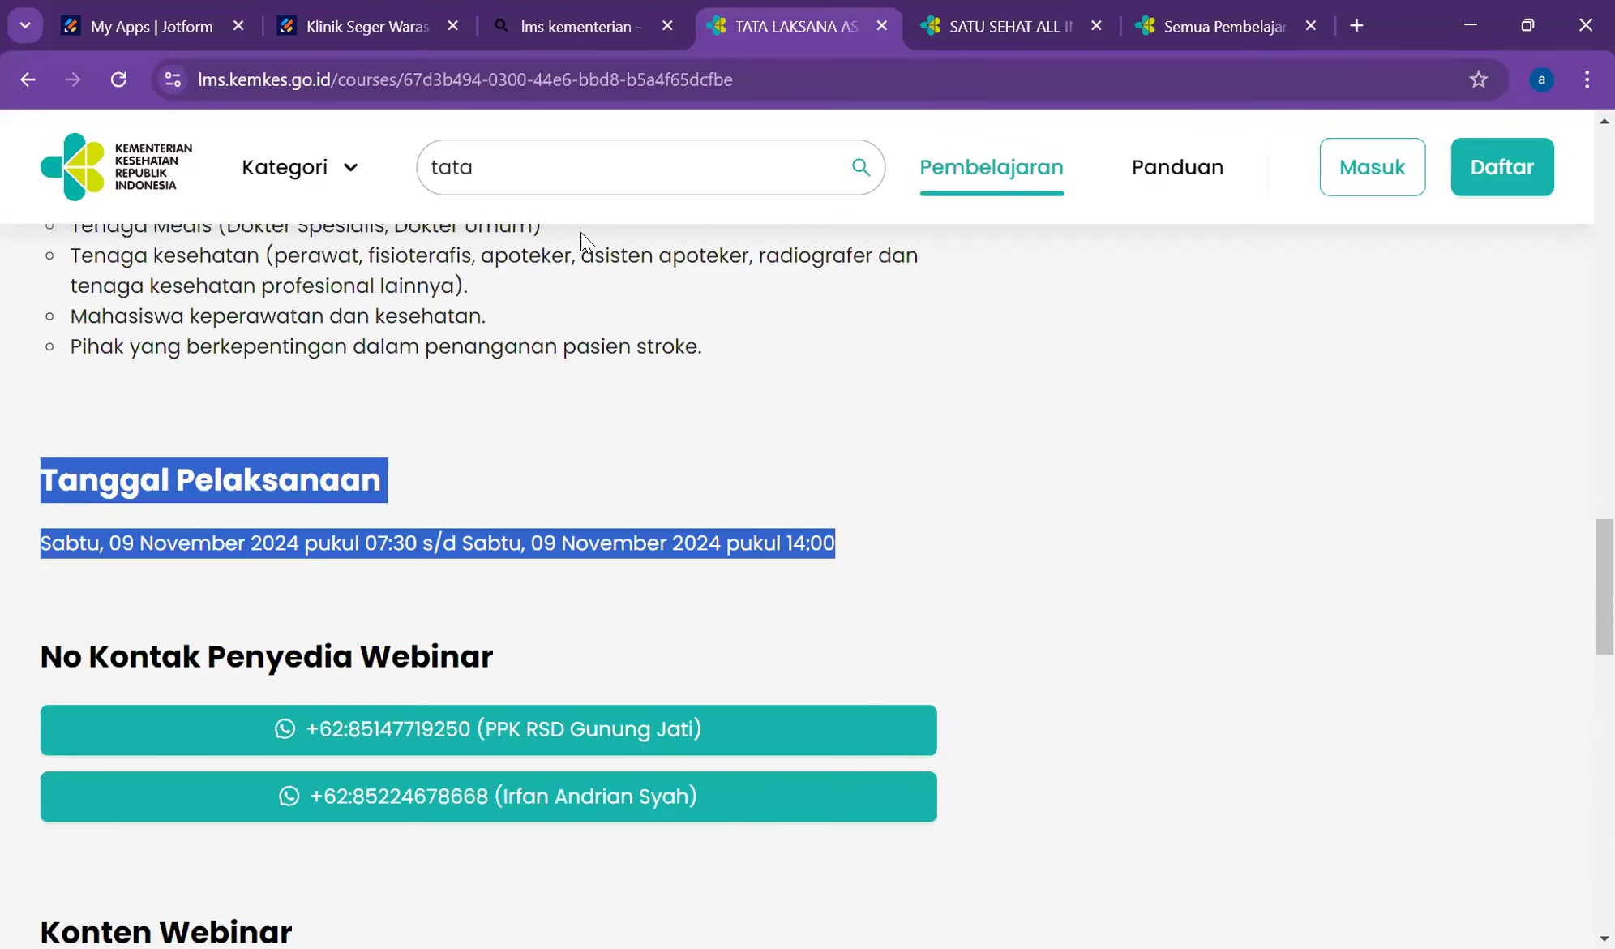
scroll(355, 414, "up", 6)
key("ctrl+l")
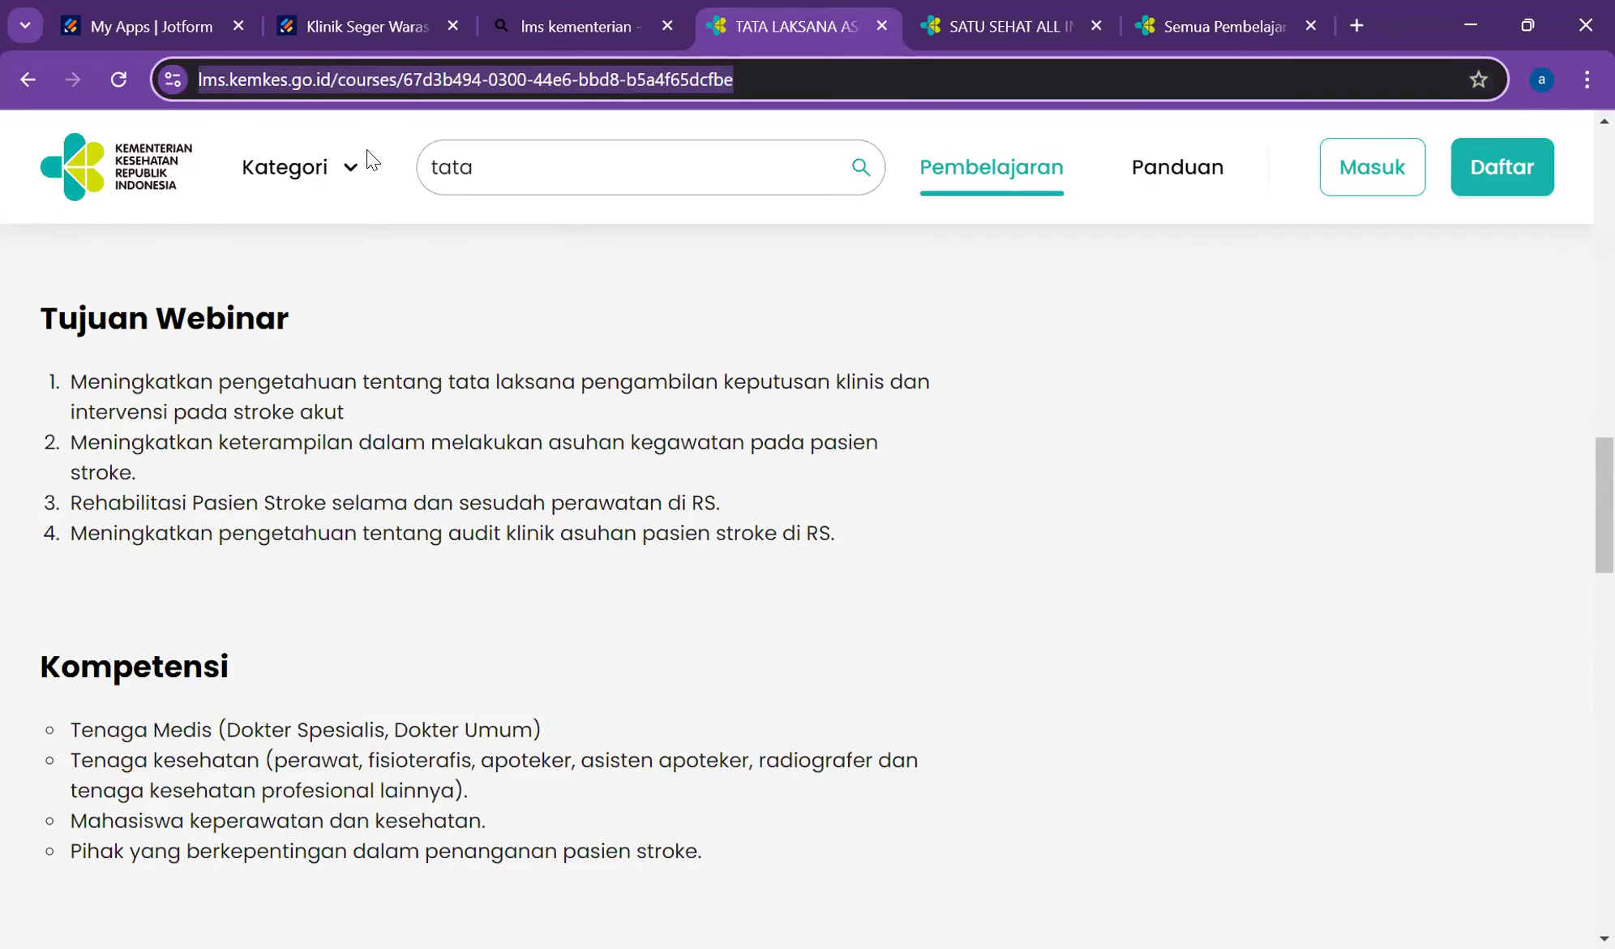
key("ctrl+c")
left_click(357, 26)
key("ctrl+v")
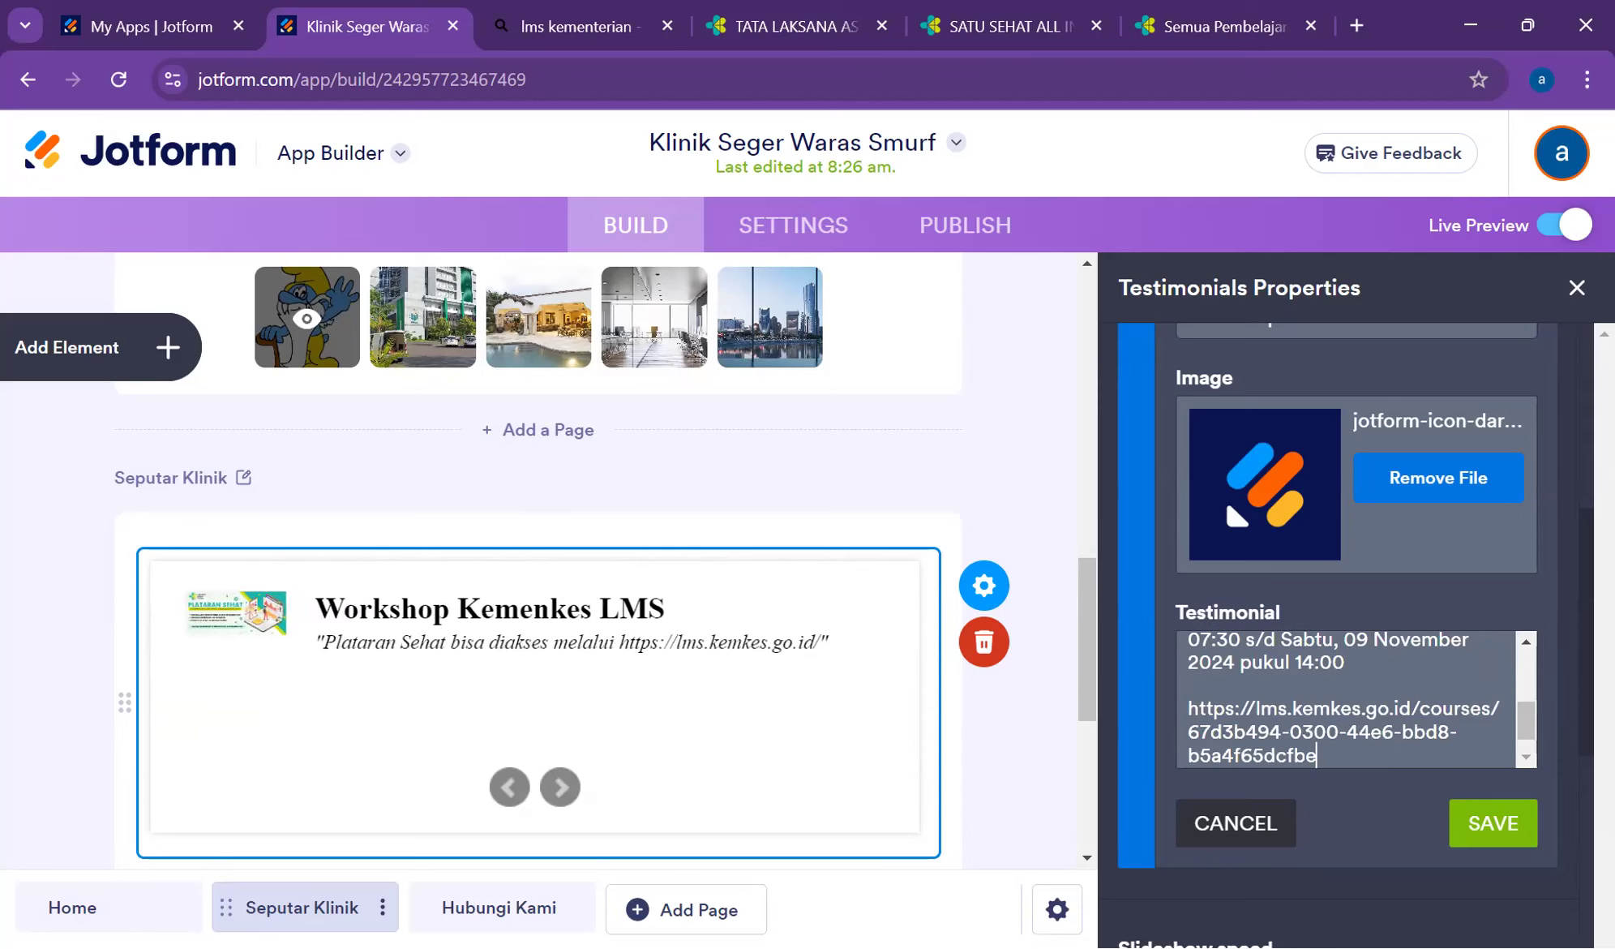